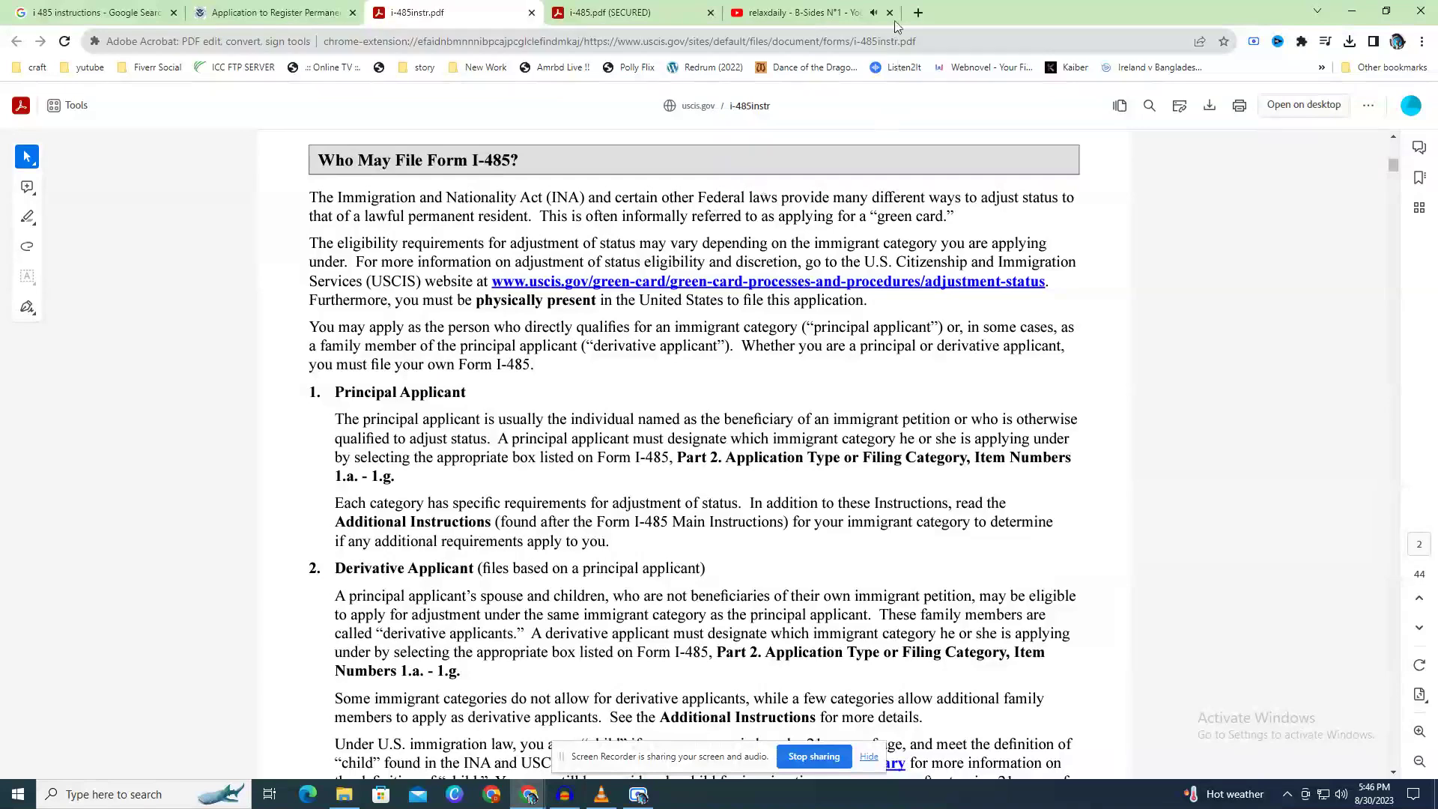
Close the YouTube music tab and scroll through the I-485 instructions PDF.
left_click(889, 12)
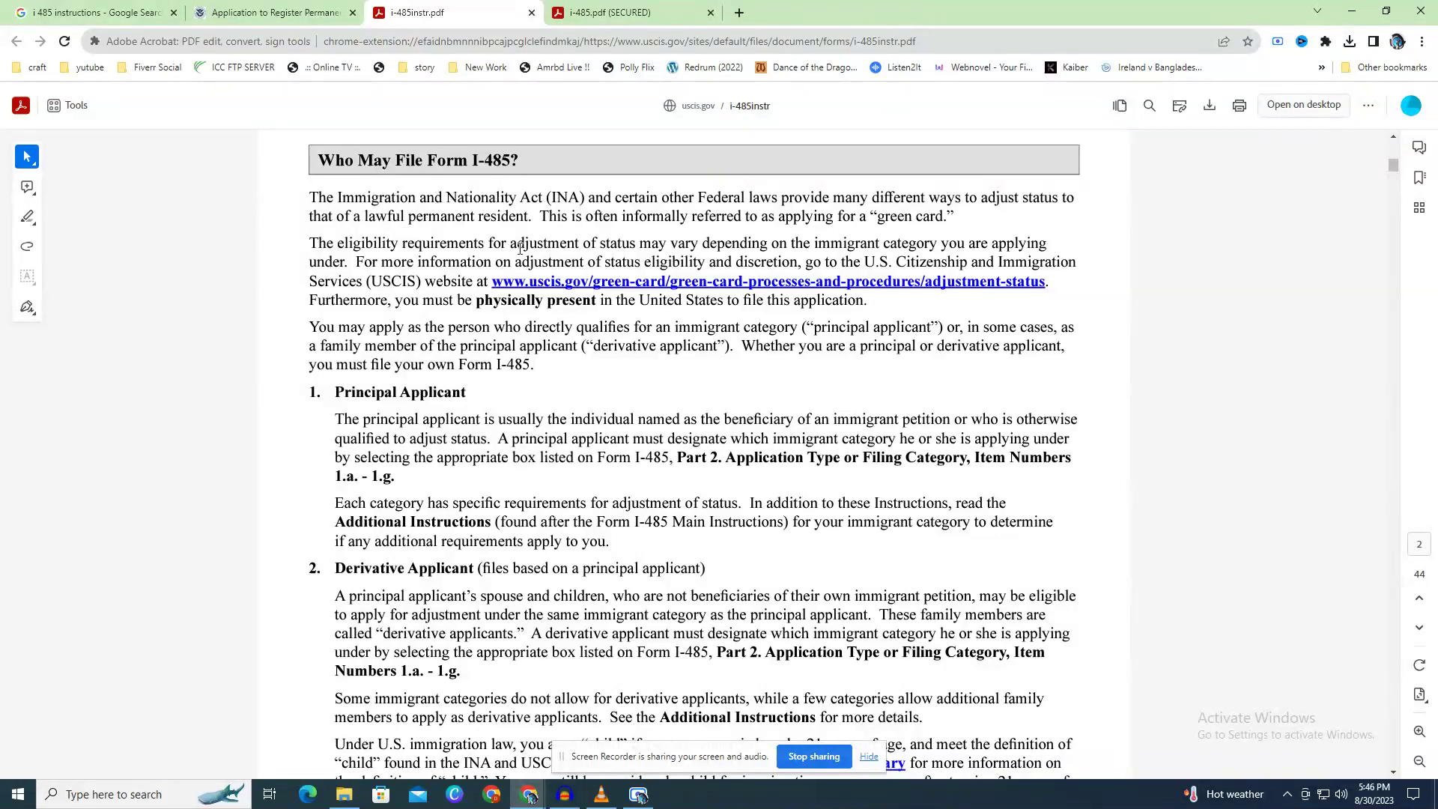
scroll(535, 247, "up", 2)
scroll(501, 257, "up", 6)
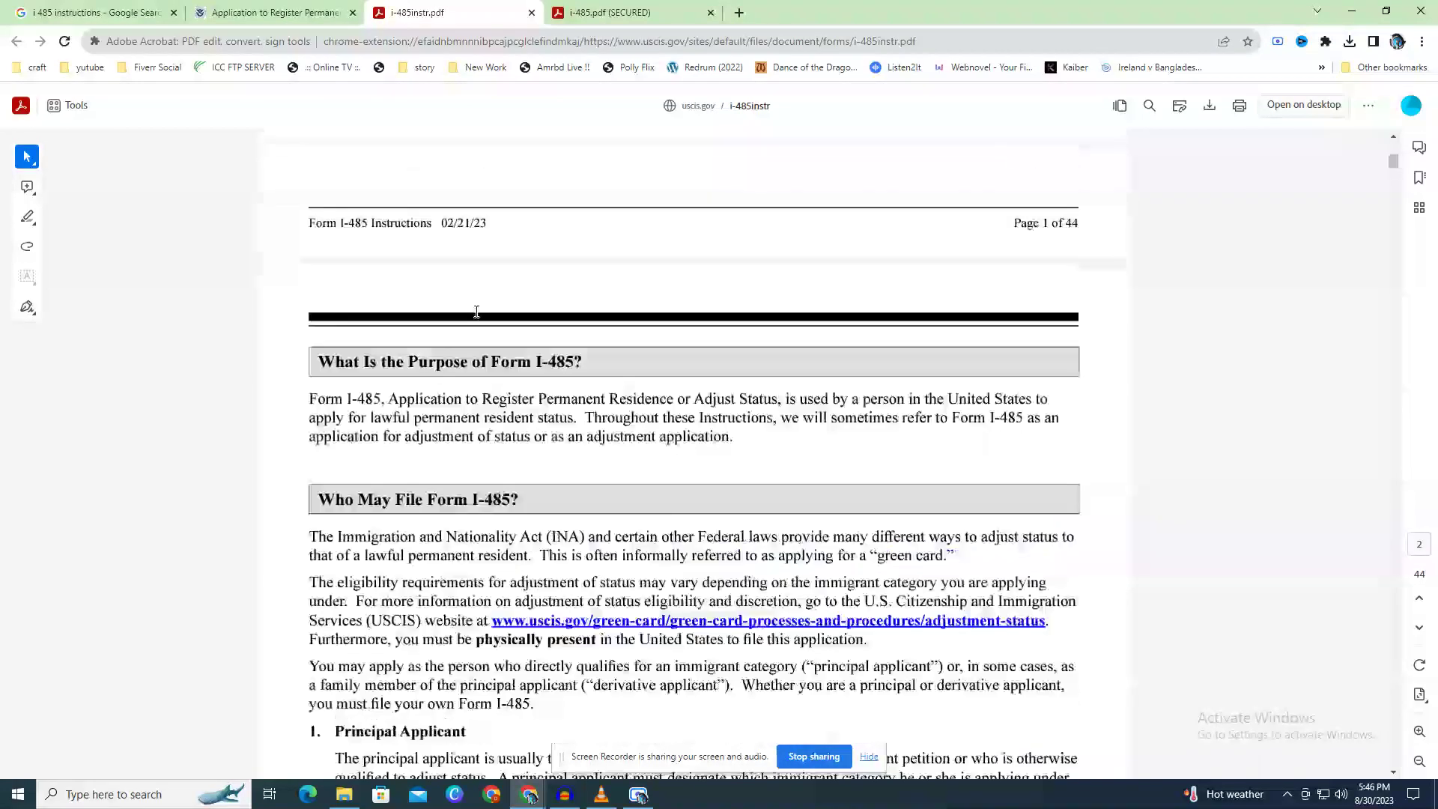
scroll(463, 363, "down", 2)
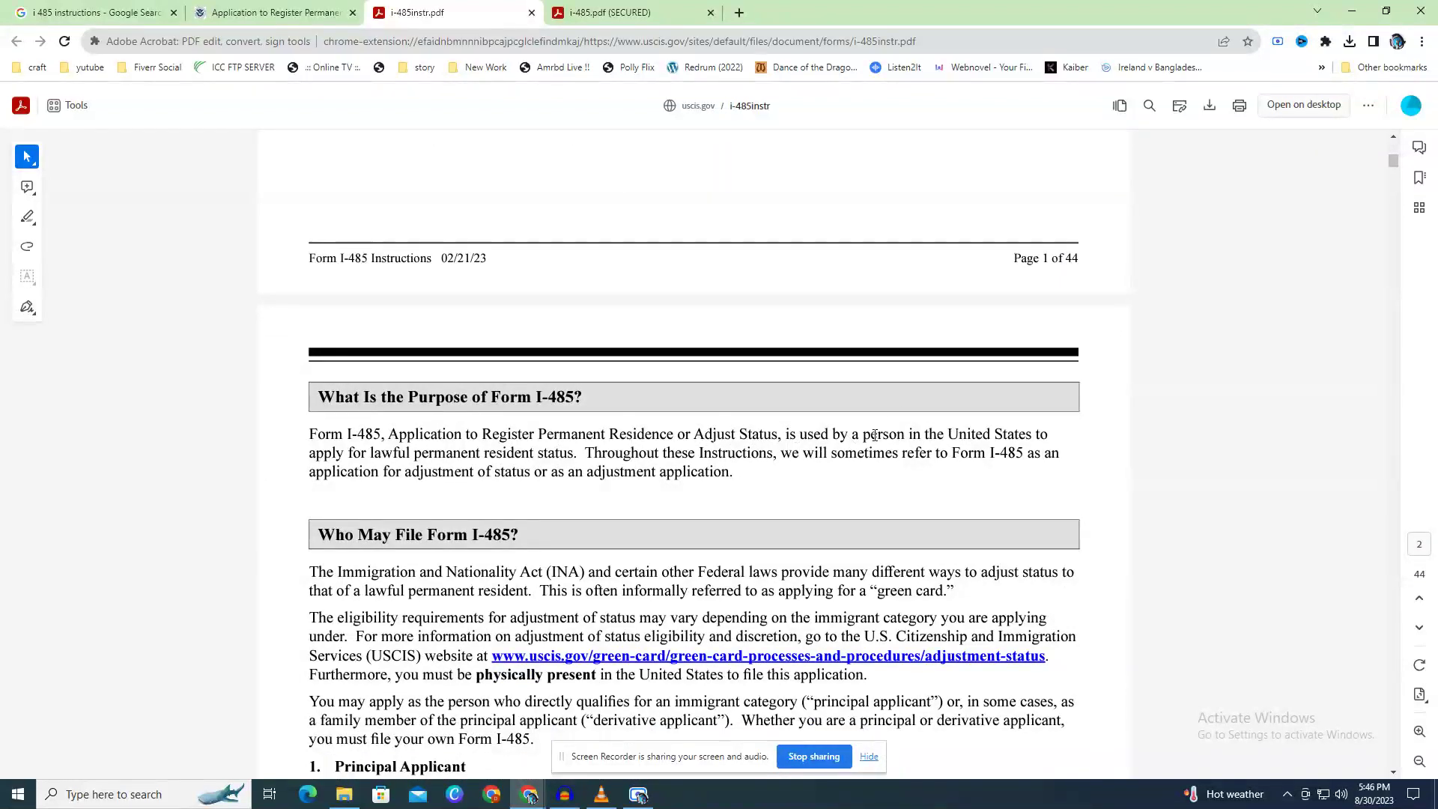
scroll(1111, 480, "down", 1)
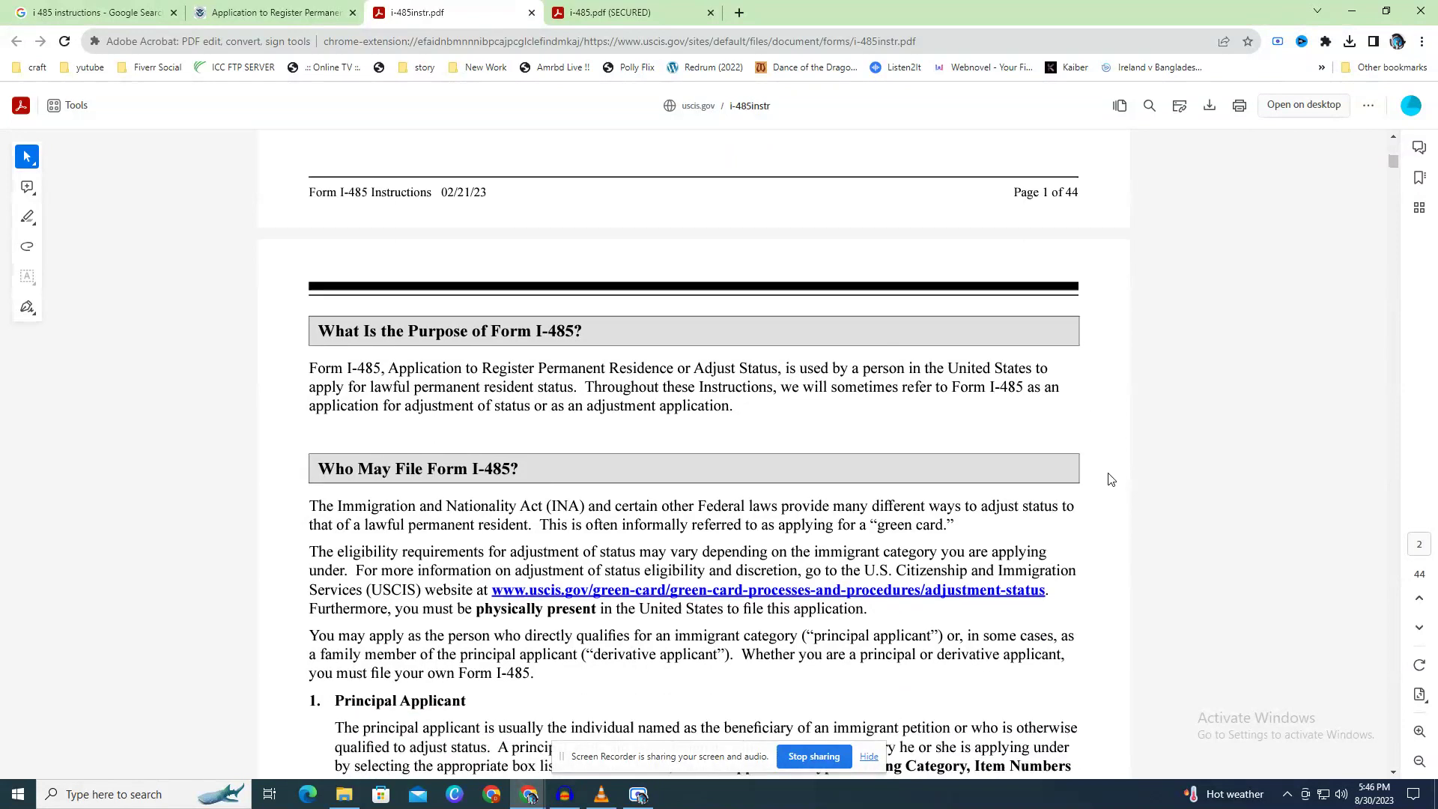
scroll(1111, 479, "down", 1)
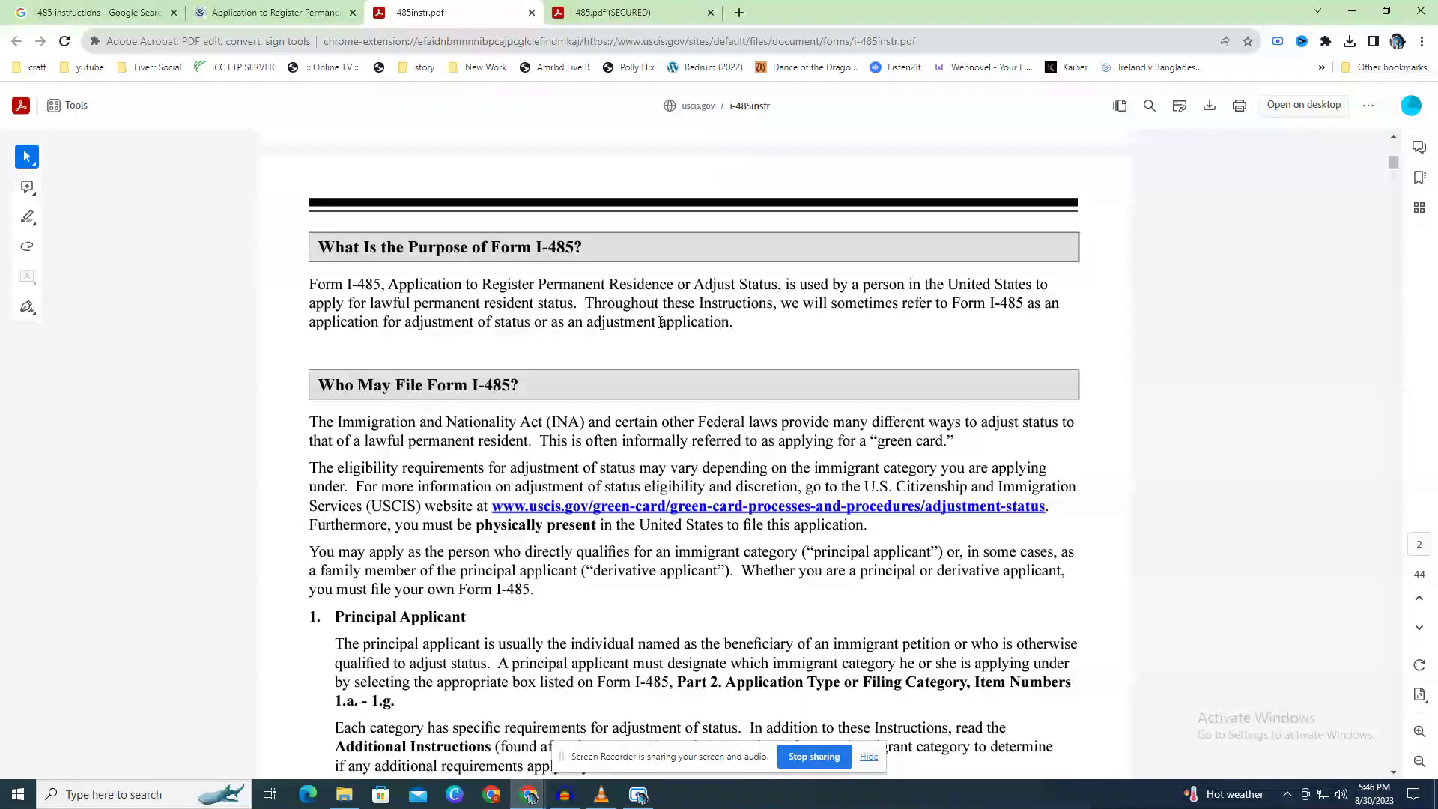
Point out 'lawful permanent resident status' in the instructions, then switch to the i-485.pdf form.
left_click_drag(370, 304, 575, 304)
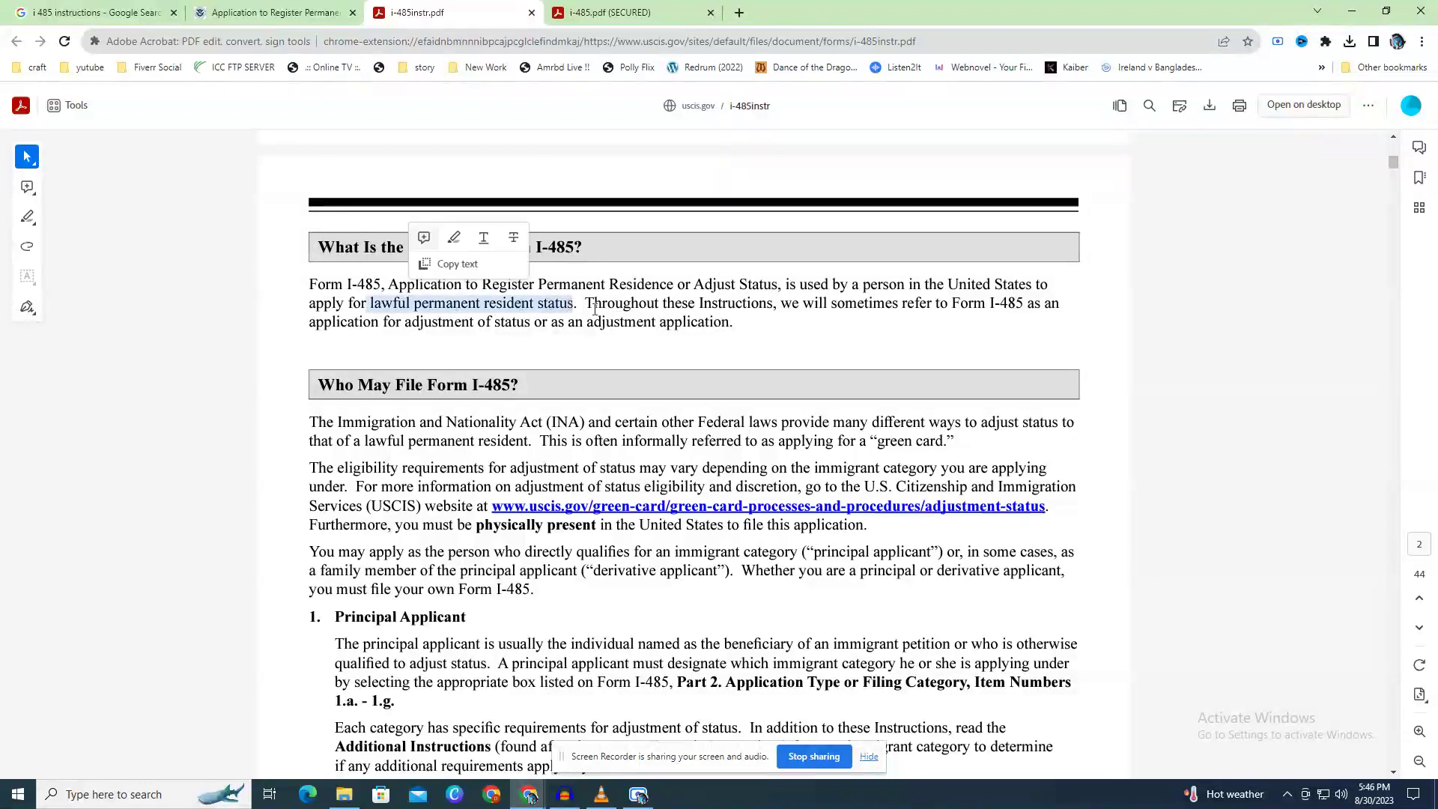
left_click(776, 334)
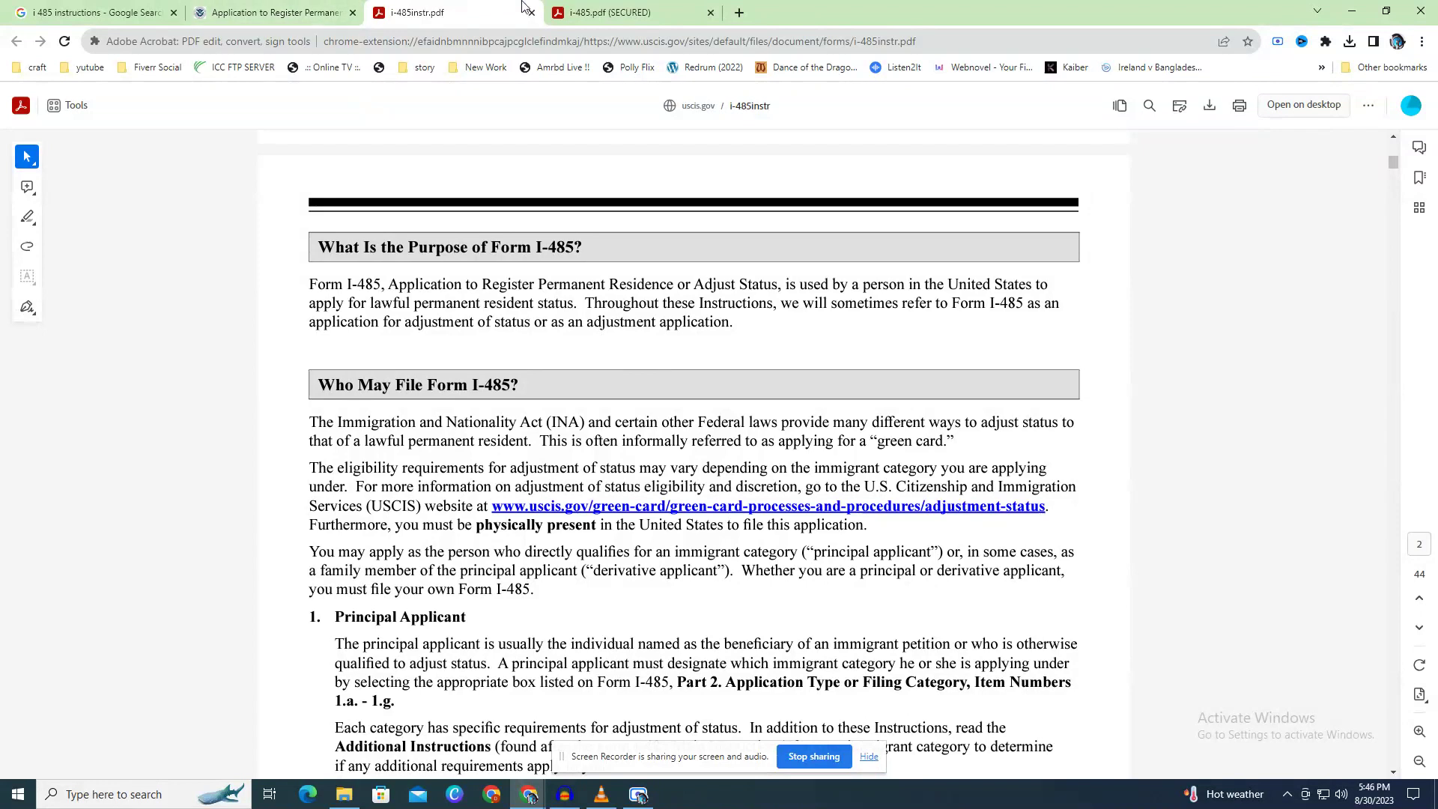
left_click(611, 13)
scroll(717, 407, "up", 4)
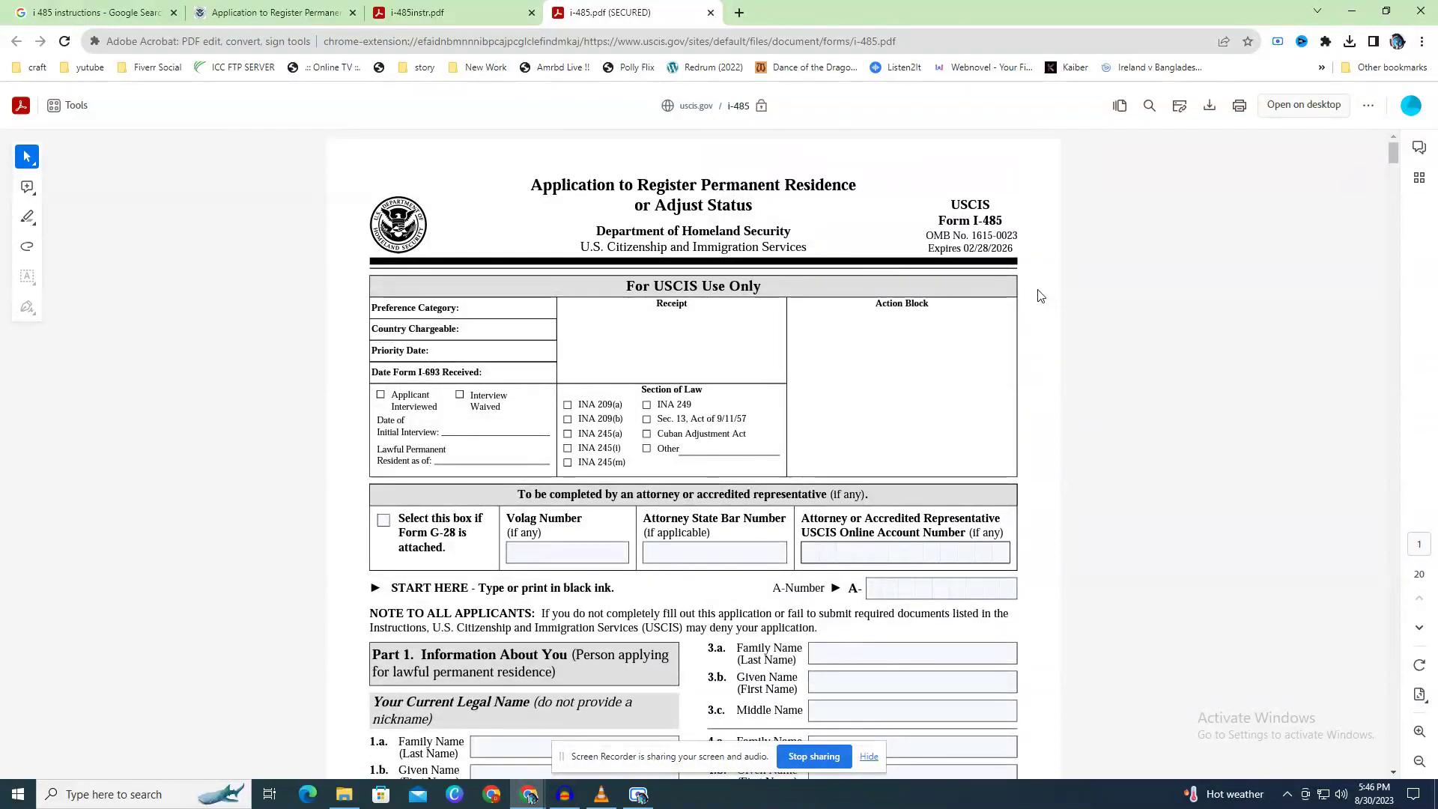
Scroll page 1, mark 'Register Permanent Residence' in the title, and dismiss the desktop-app notice.
scroll(1031, 338, "down", 1)
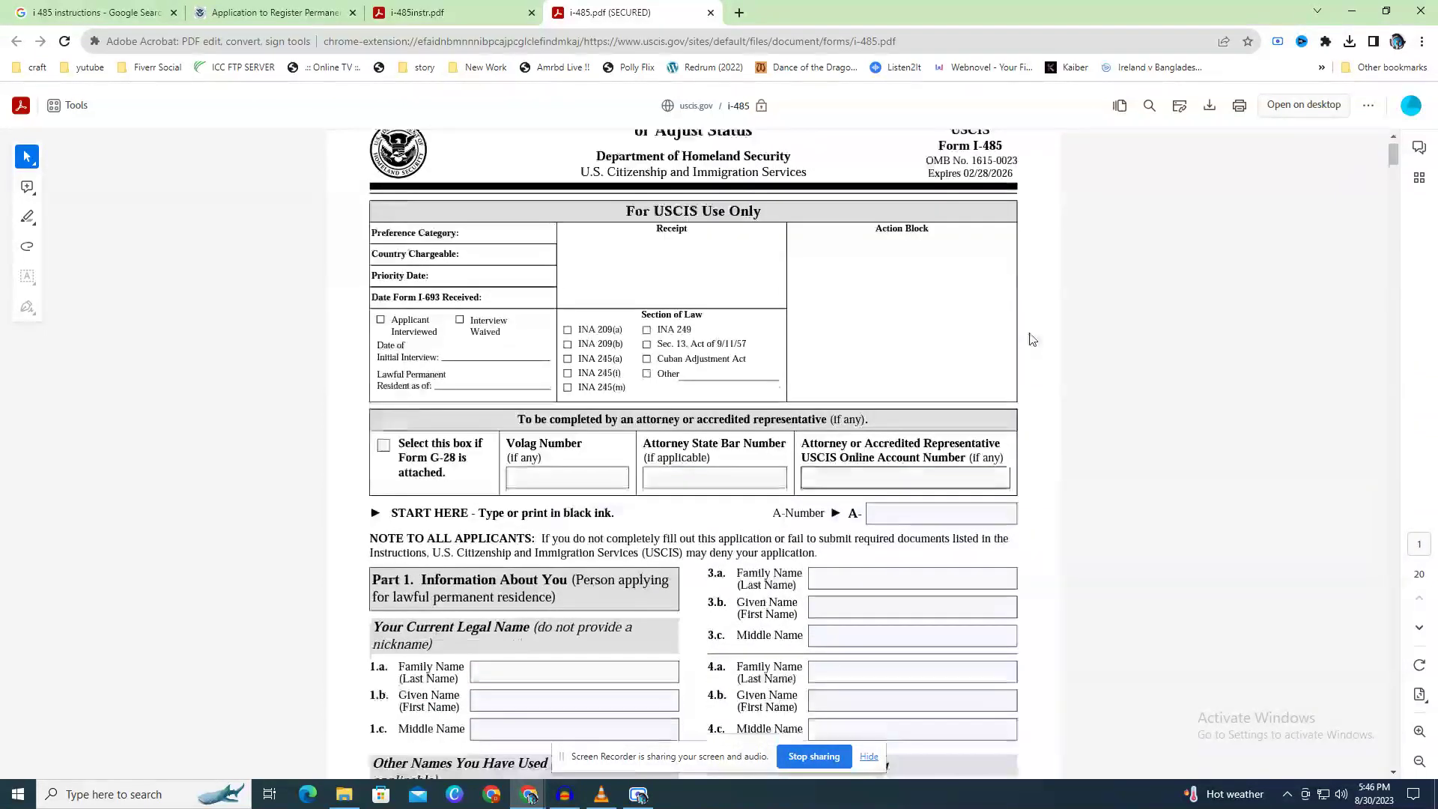
scroll(1049, 323, "down", 2)
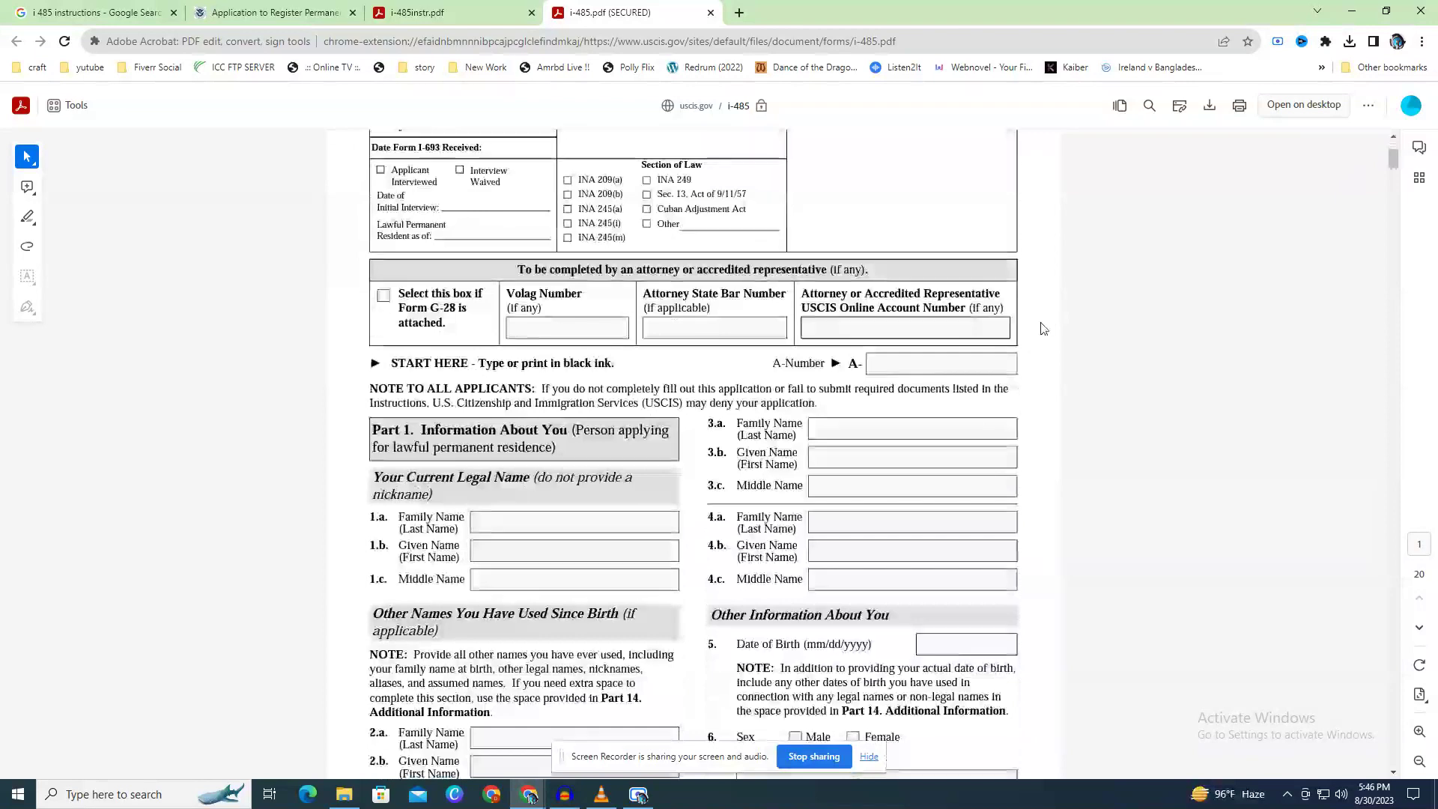
scroll(1043, 325, "down", 2)
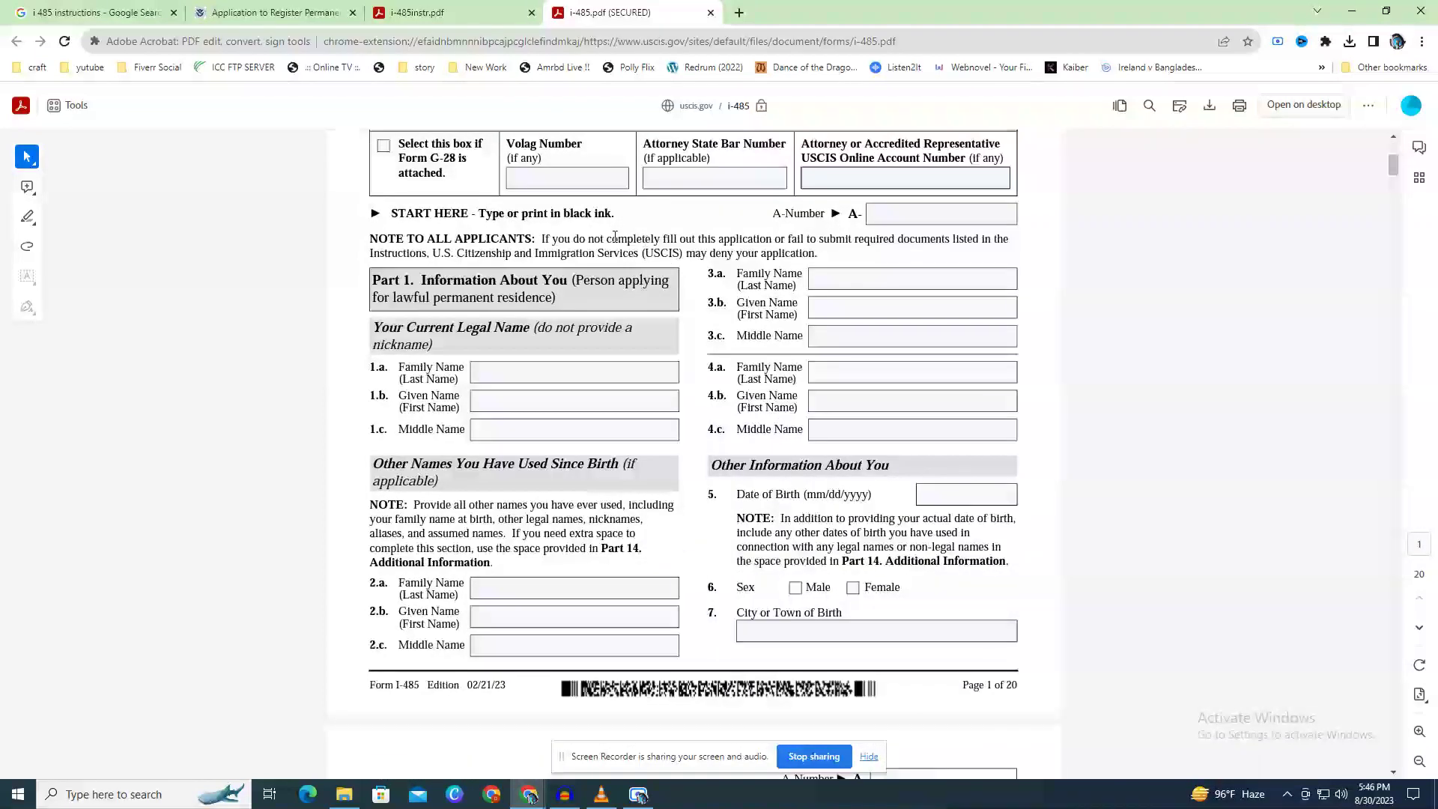
scroll(834, 267, "up", 5)
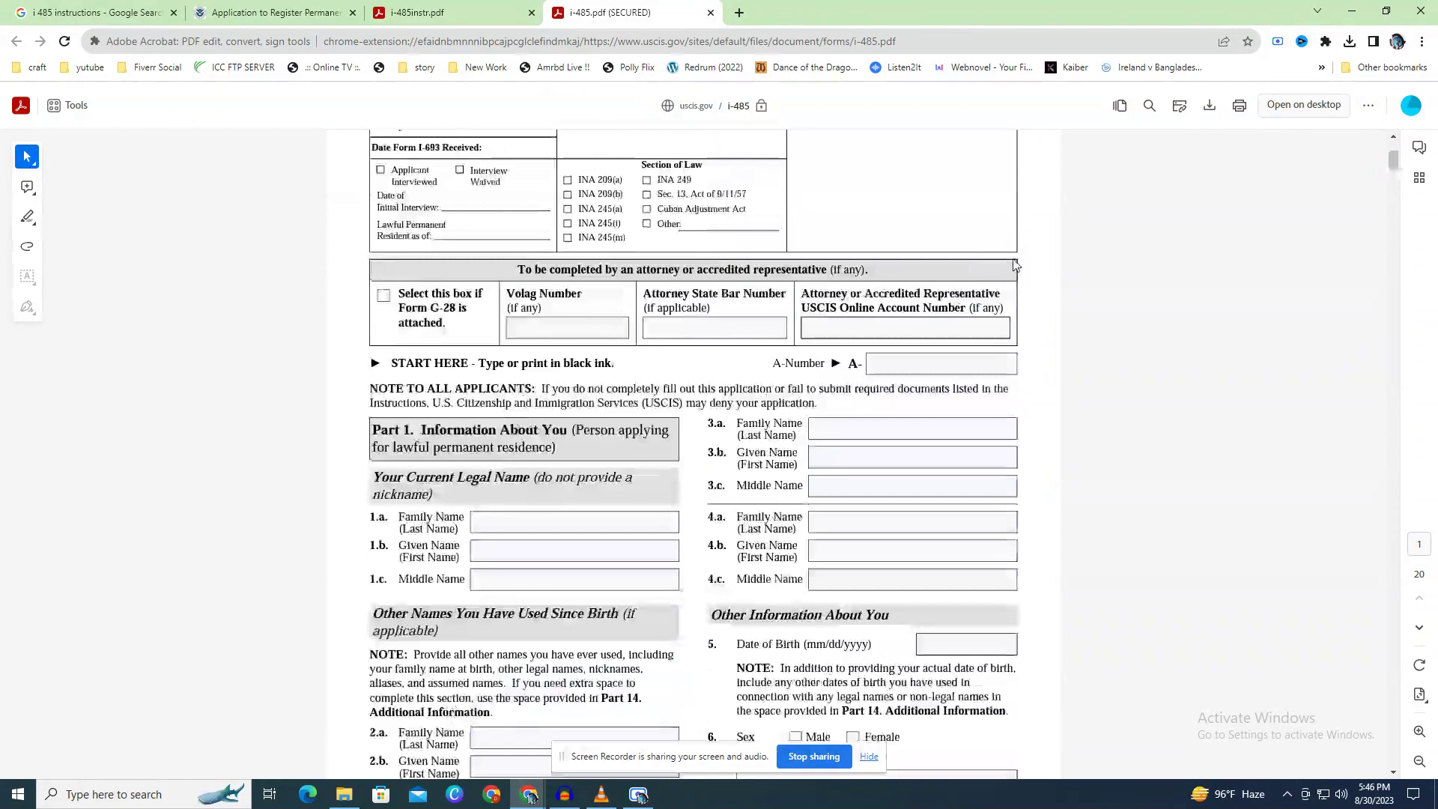
left_click_drag(638, 185, 790, 192)
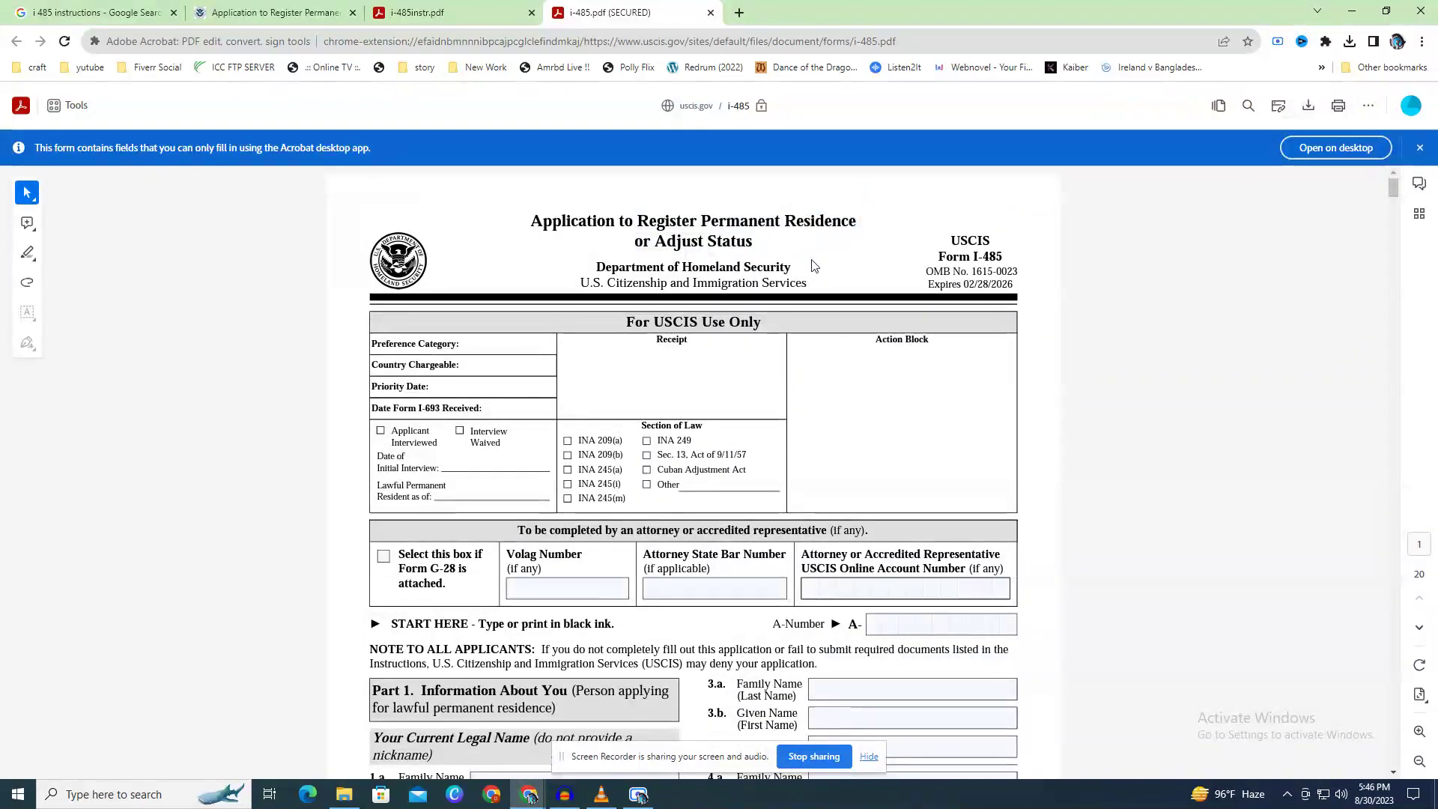
scroll(813, 282, "down", 4)
scroll(550, 330, "down", 2)
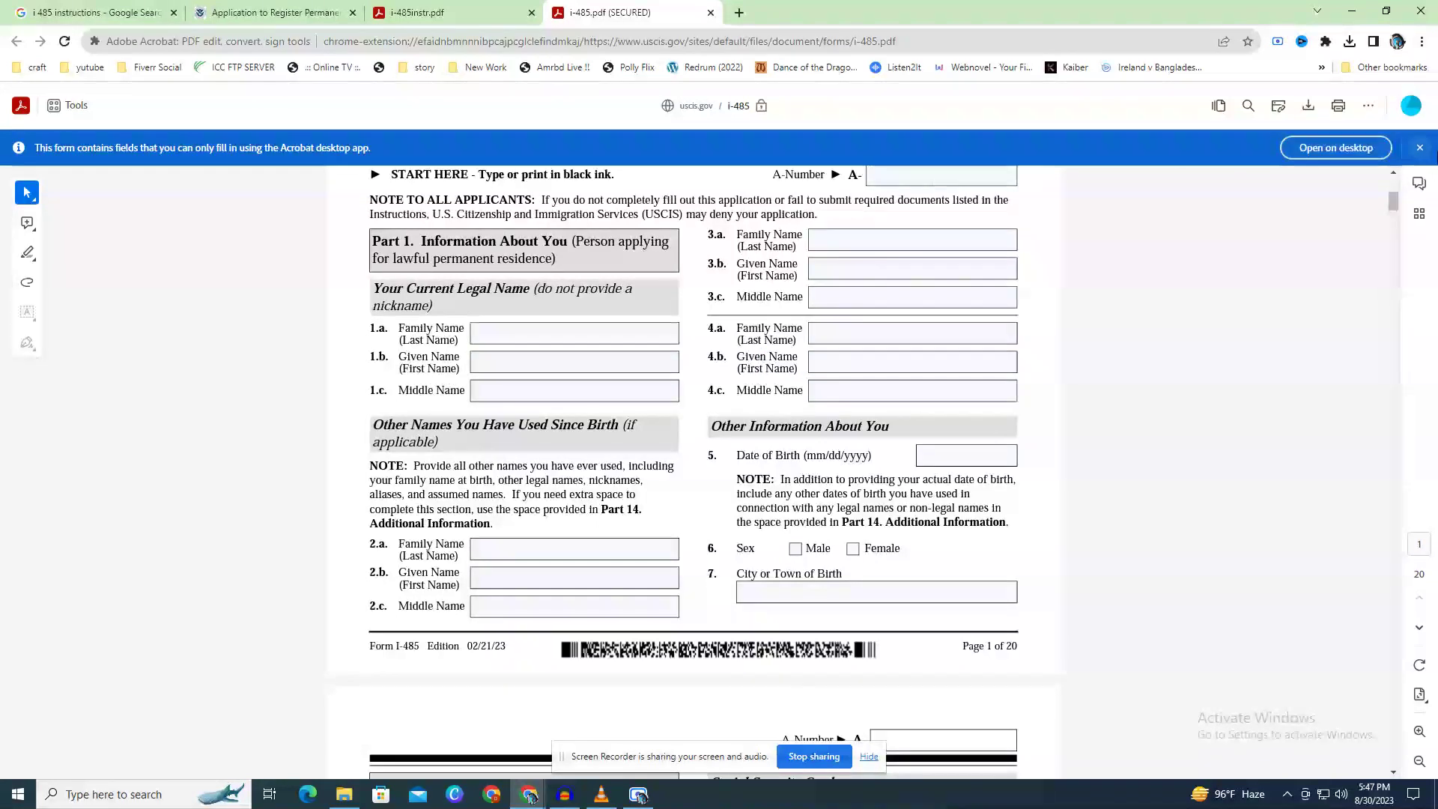
left_click(1420, 149)
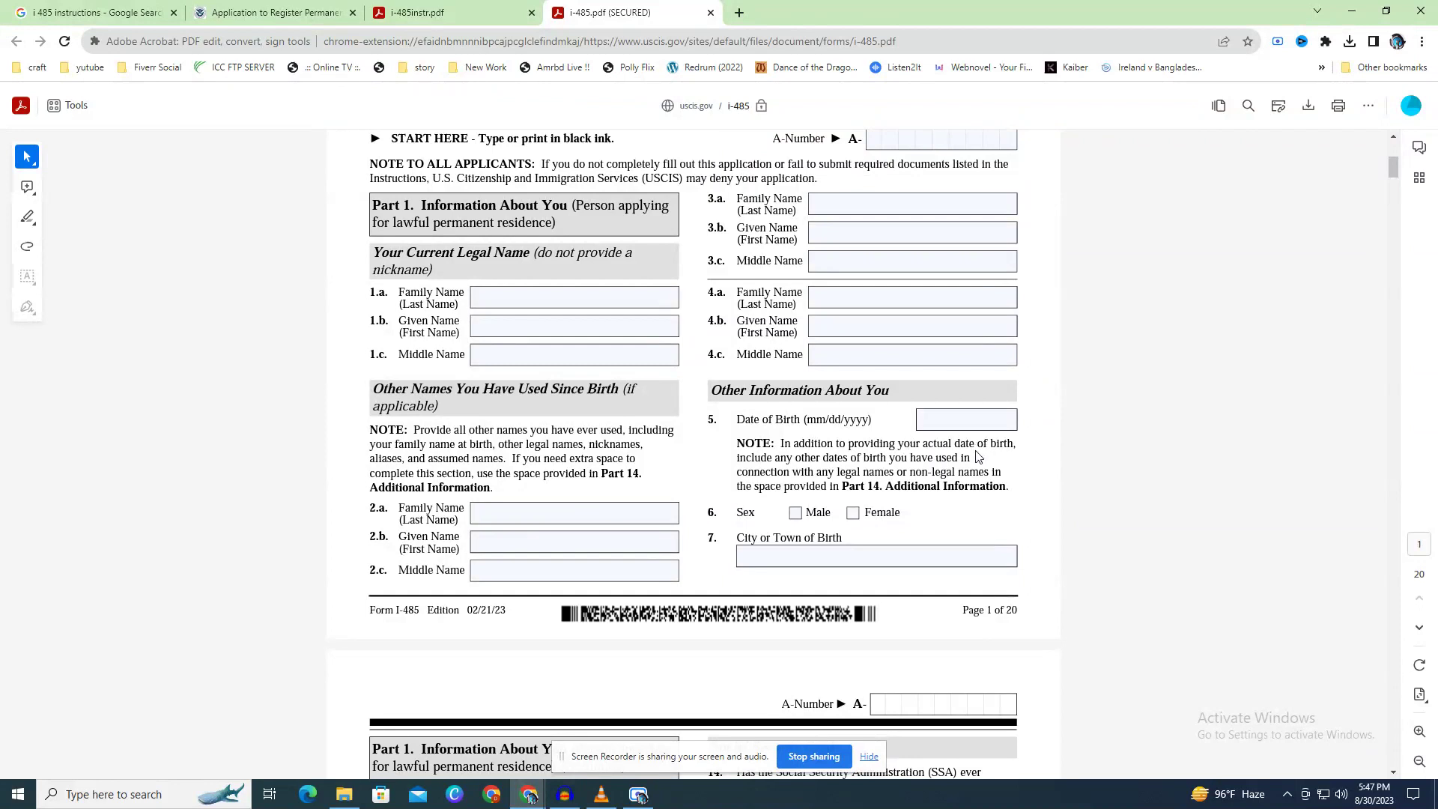
Point out the Date of Birth (mm/dd/yyyy) and City or Town of Birth labels.
left_click_drag(738, 419, 874, 425)
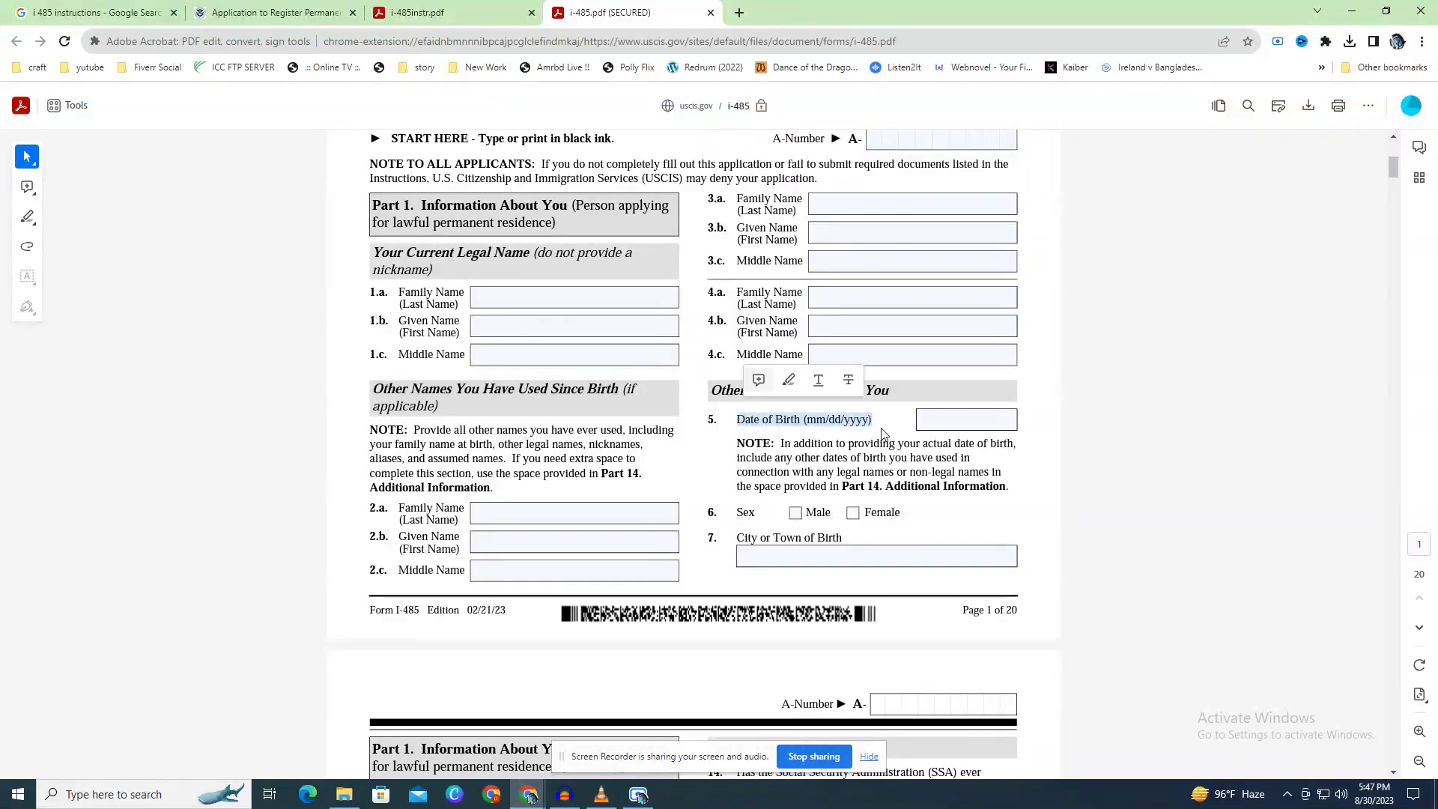
left_click(829, 448)
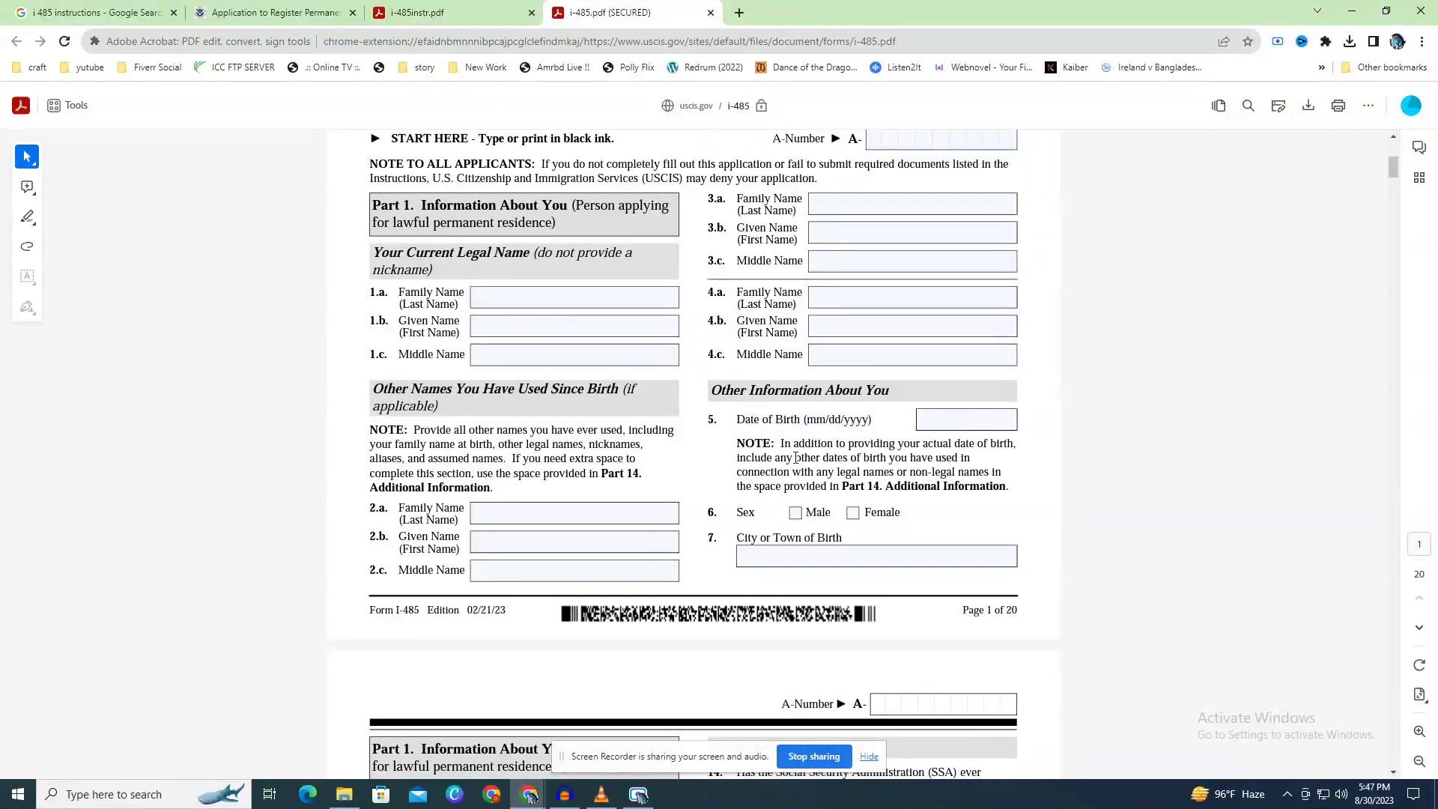
scroll(814, 453, "down", 2)
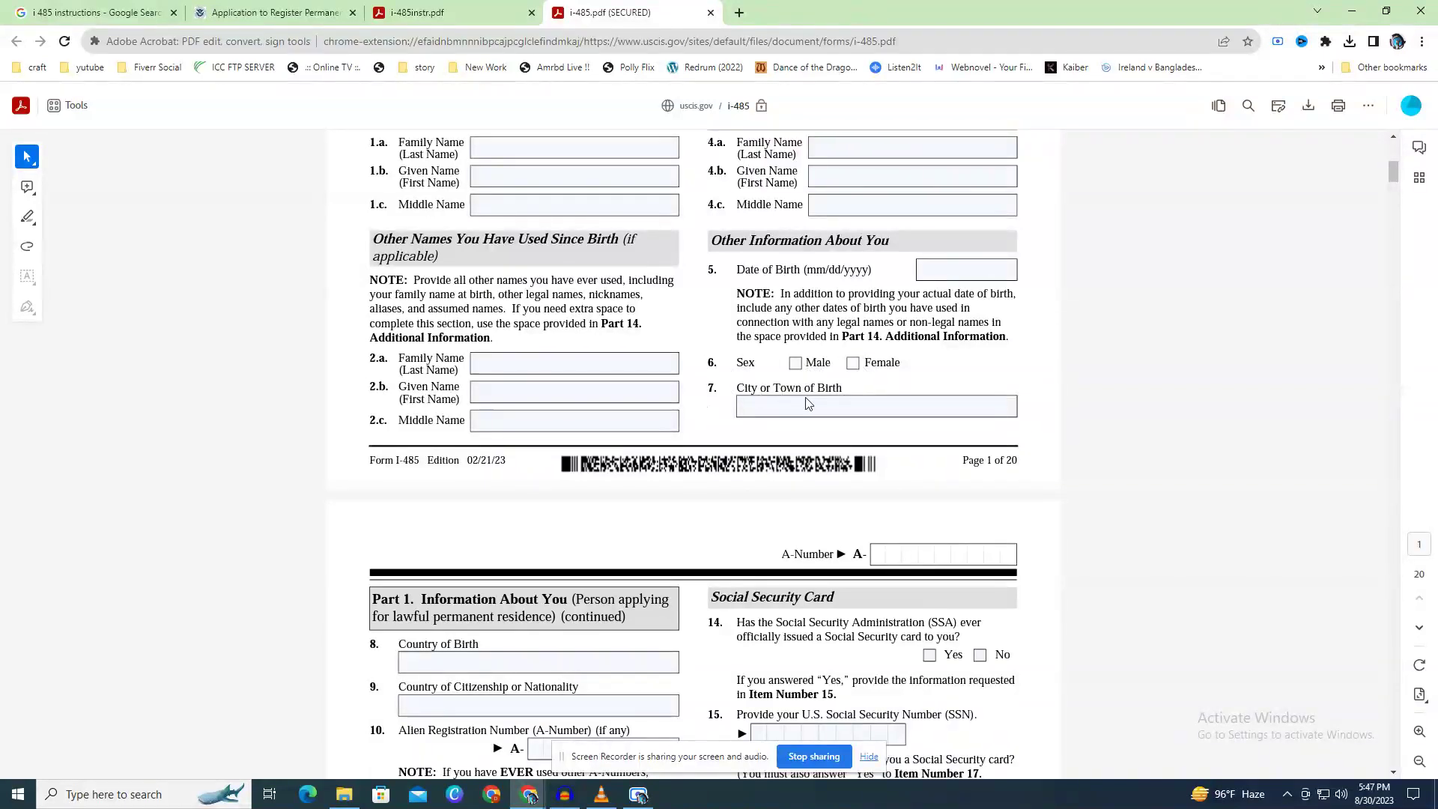
left_click_drag(759, 386, 840, 386)
scroll(838, 383, "down", 3)
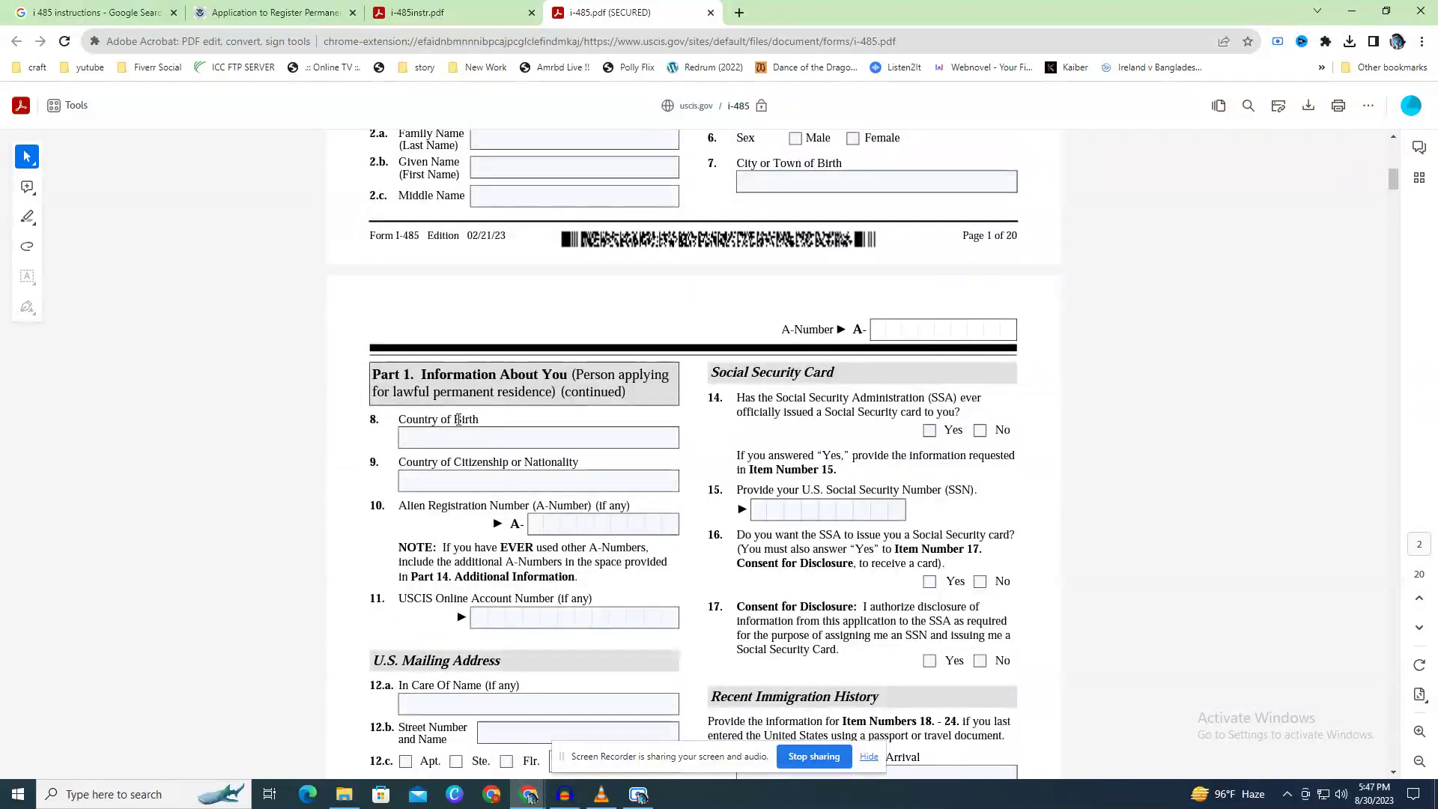
Point out the item 9 citizenship and item 10 Alien Registration Number labels on page 2.
left_click_drag(434, 460, 581, 463)
left_click(555, 465)
left_click_drag(465, 502, 579, 506)
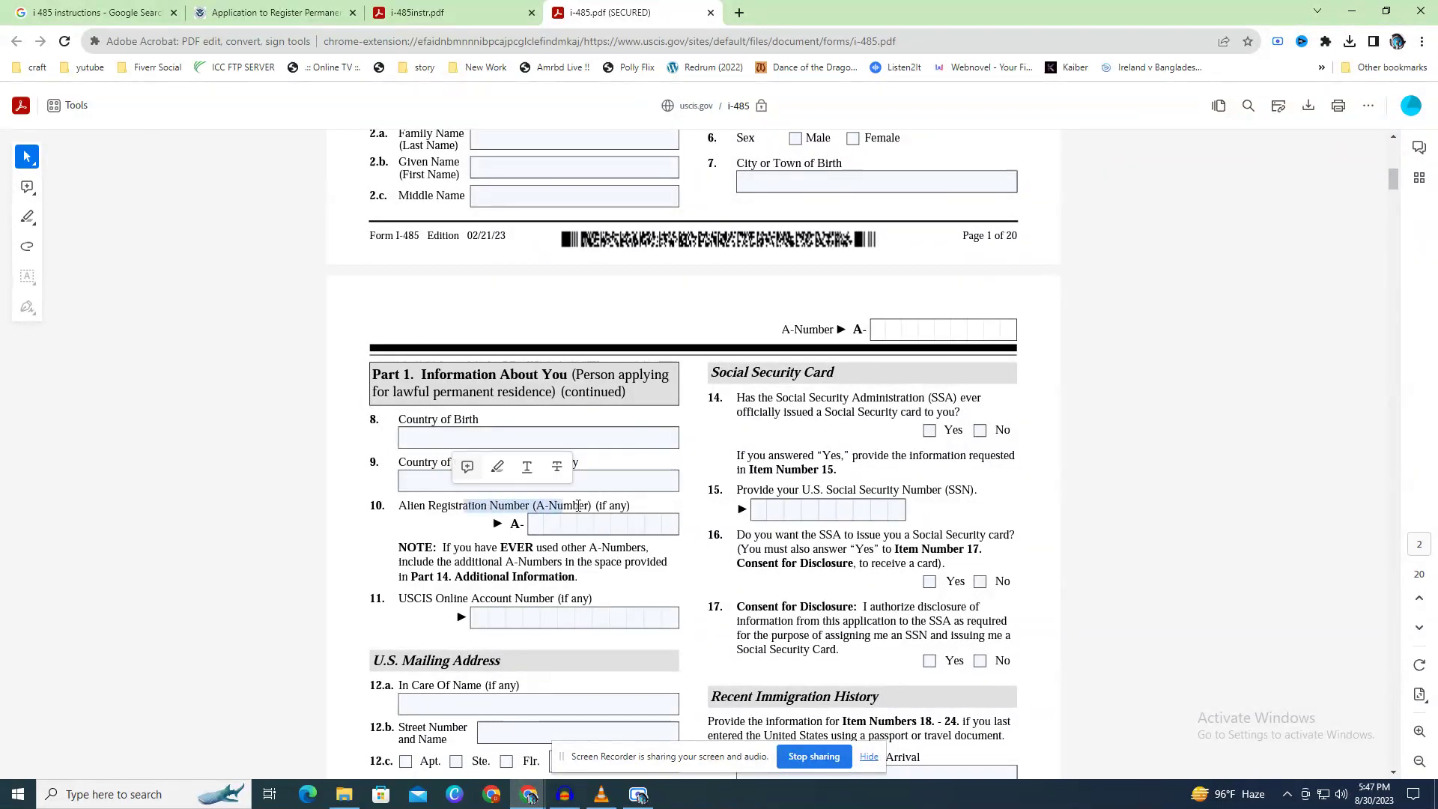
left_click(627, 507)
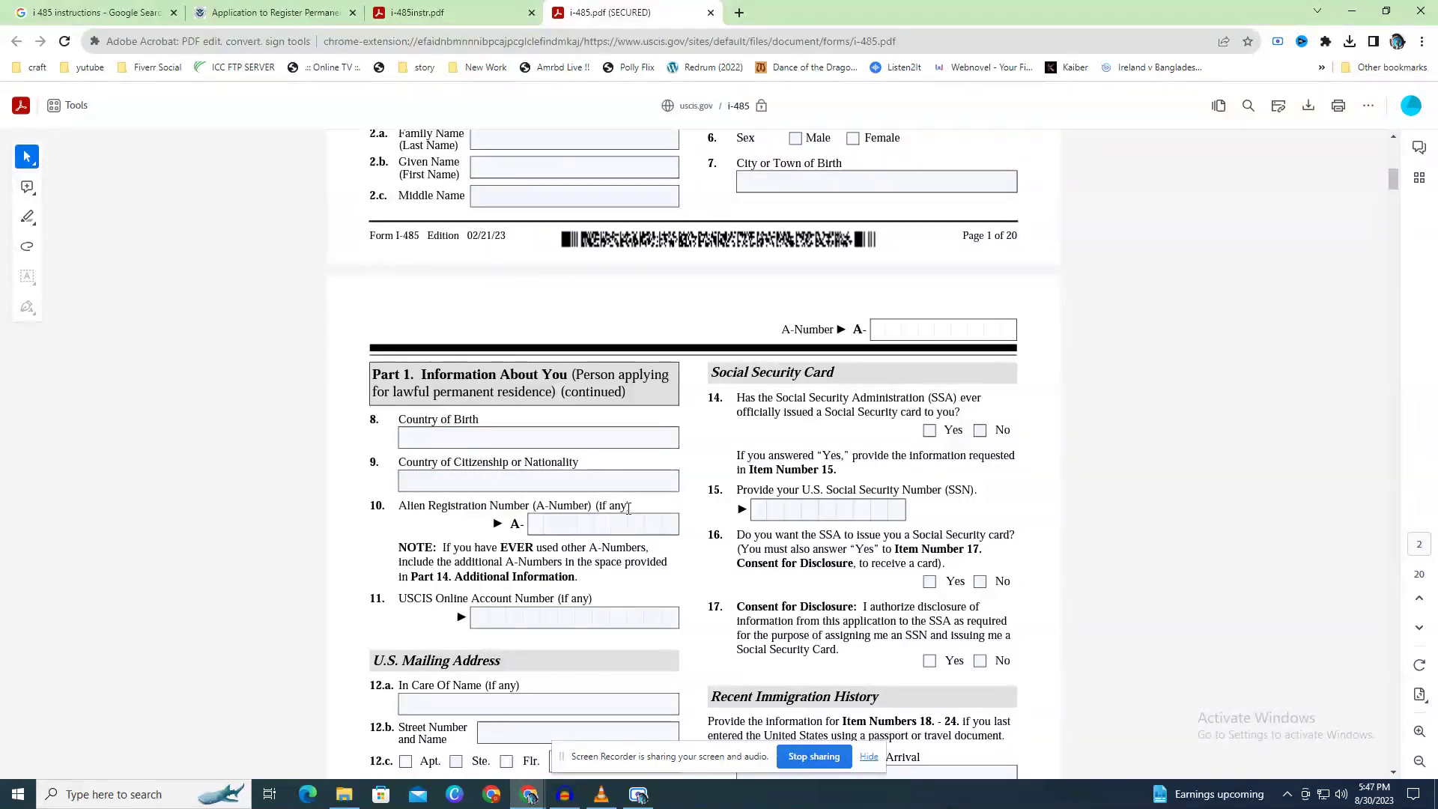
Point out the USCIS Online Account Number label, then skim the mailing address and immigration history sections.
scroll(636, 518, "down", 1)
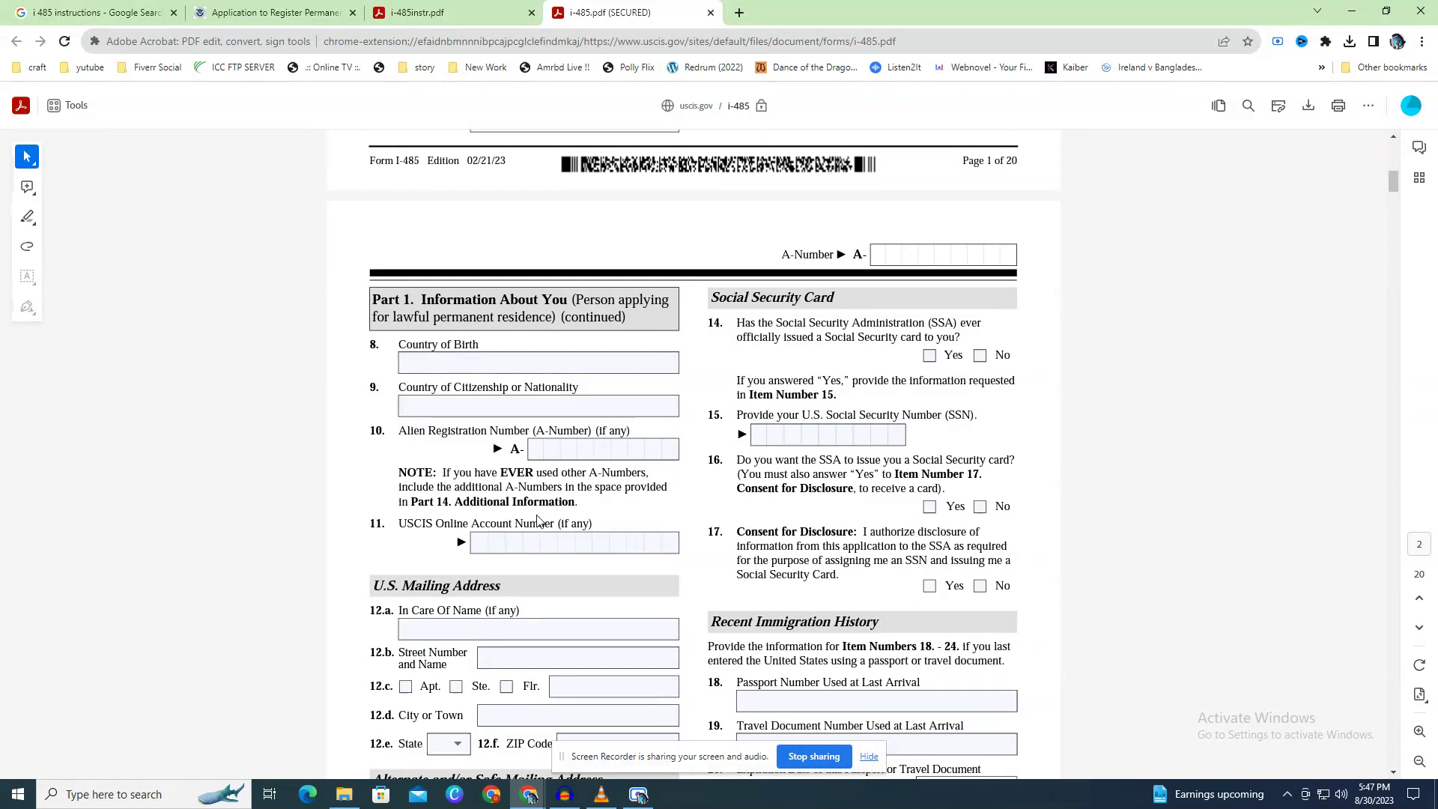
scroll(526, 513, "down", 1)
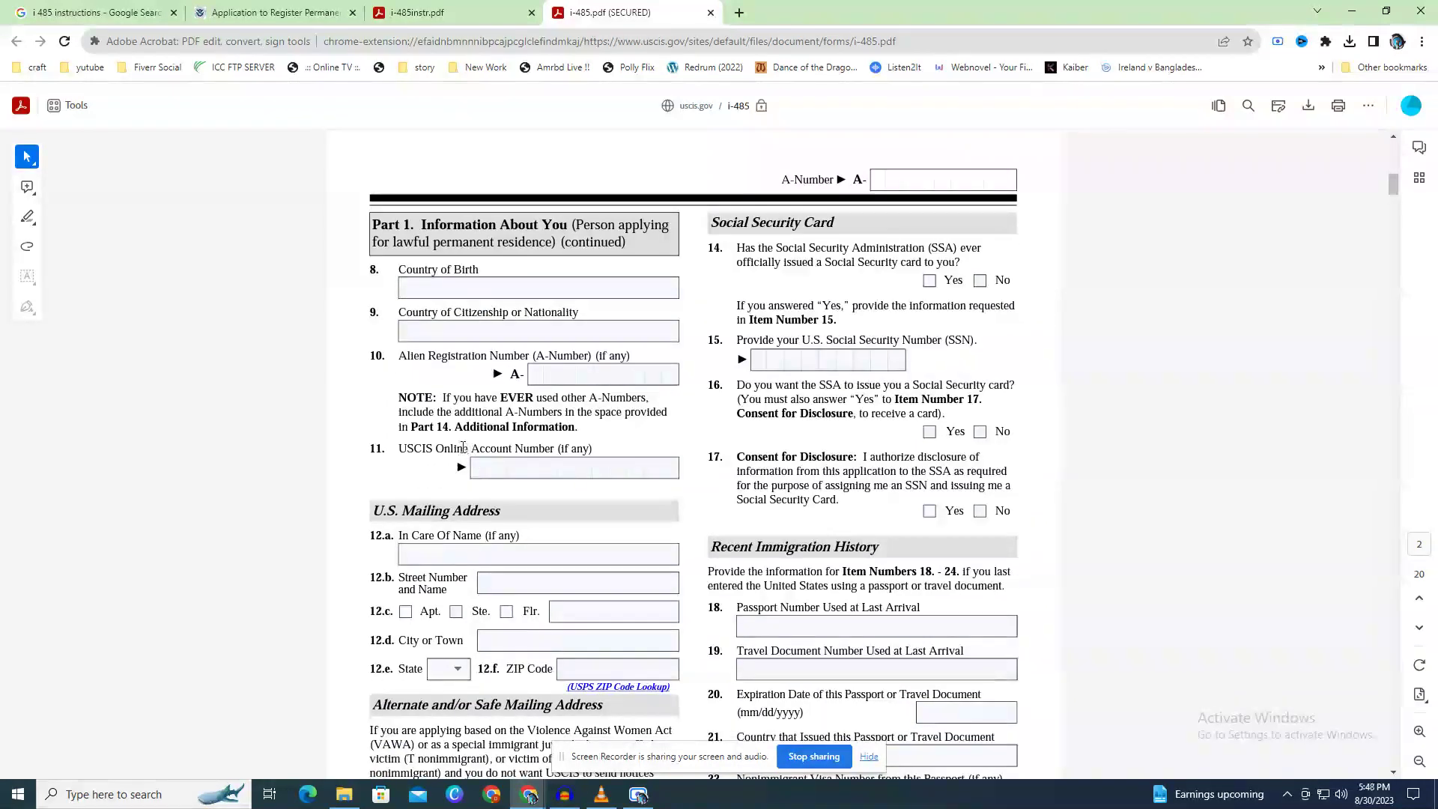
left_click_drag(463, 447, 573, 449)
left_click(533, 450)
scroll(433, 478, "down", 3)
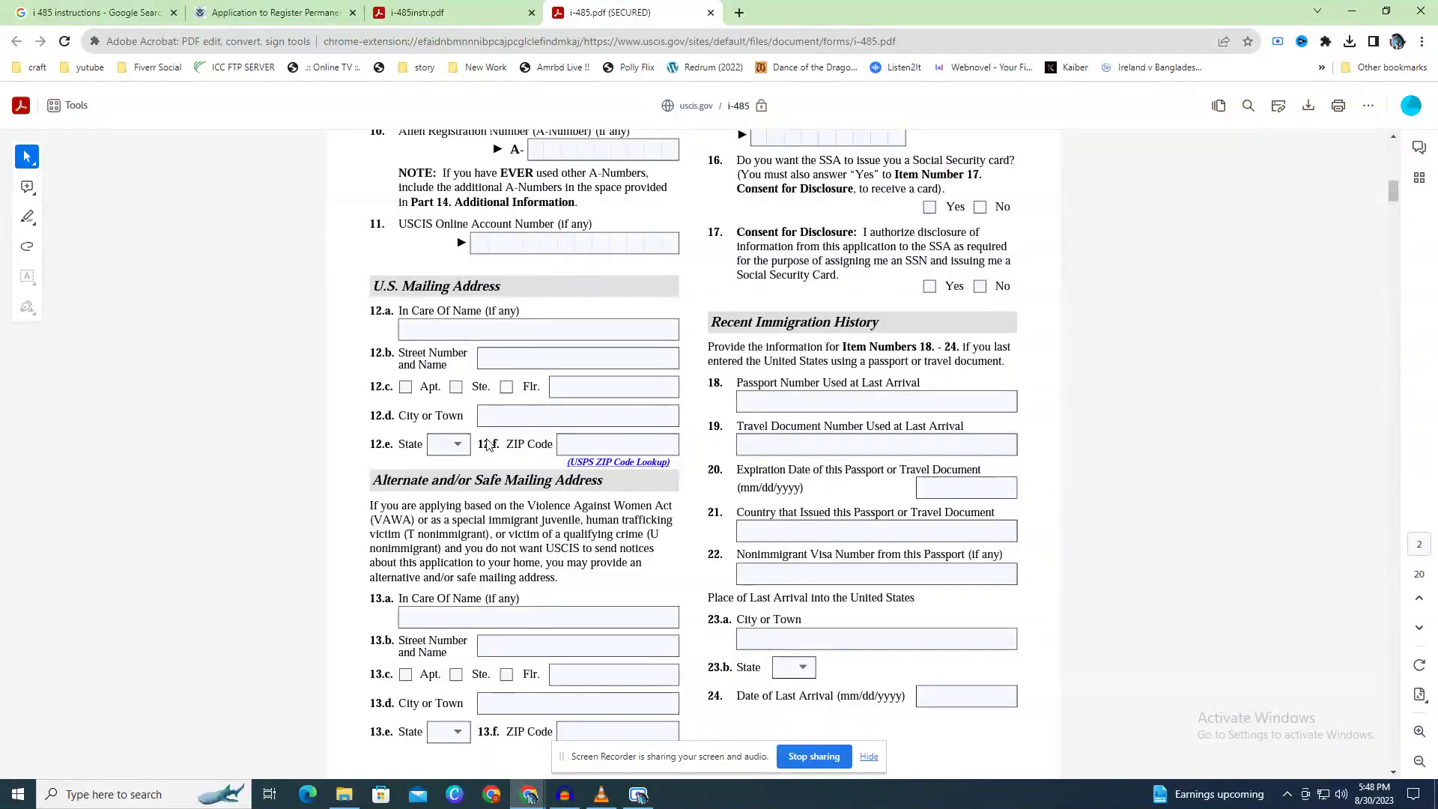
scroll(525, 484, "down", 1)
scroll(525, 484, "down", 1)
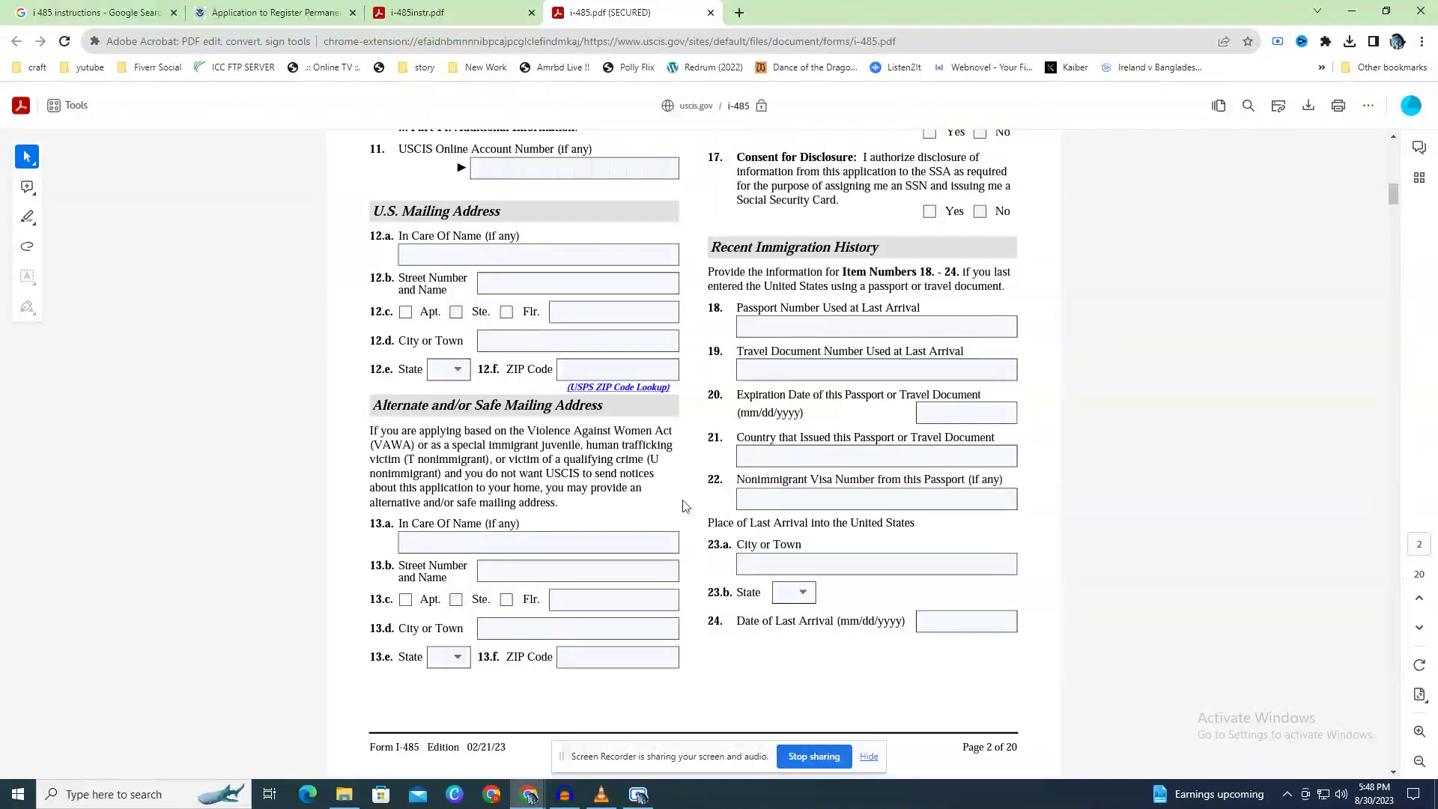
scroll(683, 506, "up", 3)
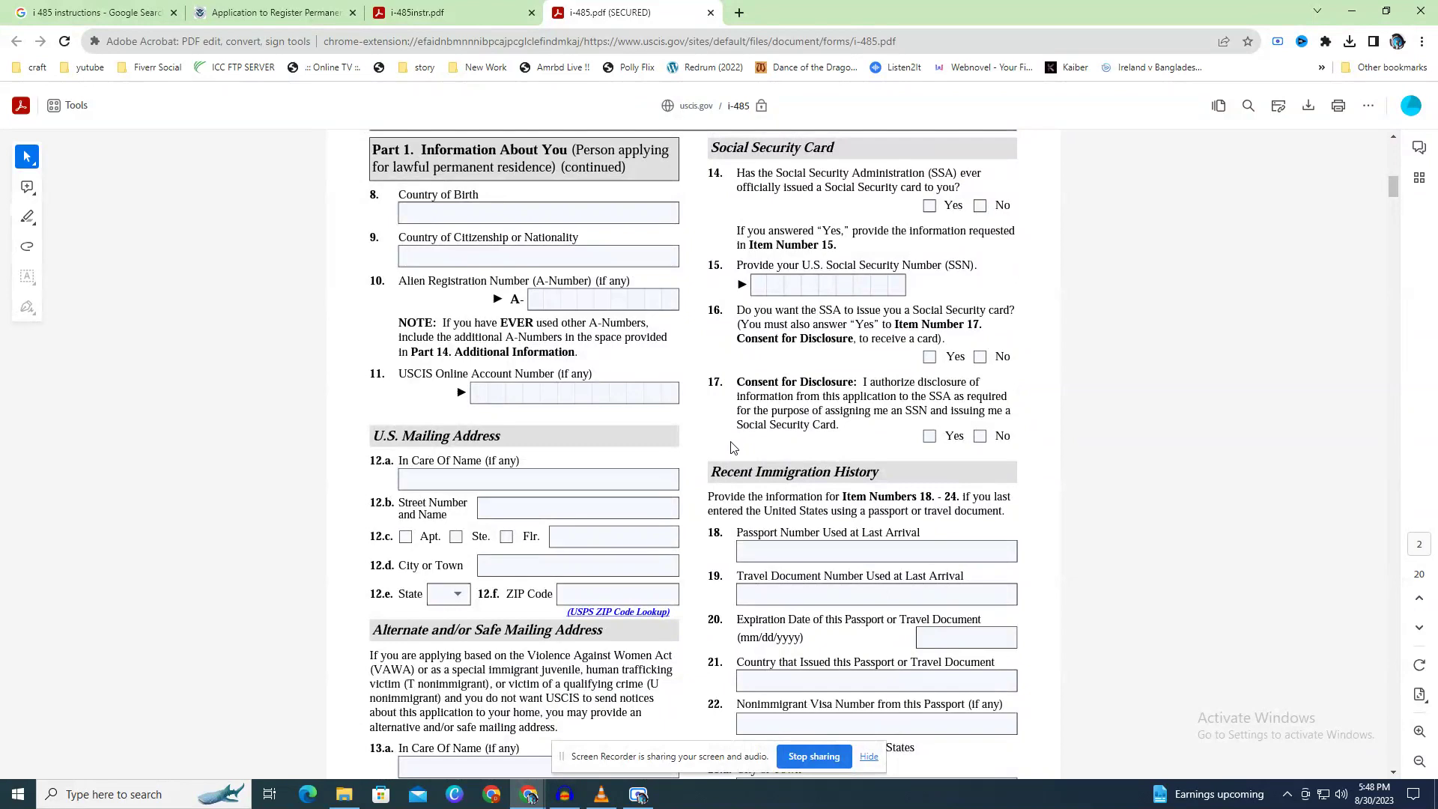
scroll(700, 493, "down", 3)
scroll(690, 455, "up", 2)
scroll(690, 454, "up", 1)
Point out the item 18 passport number label in Recent Immigration History.
scroll(798, 403, "down", 7)
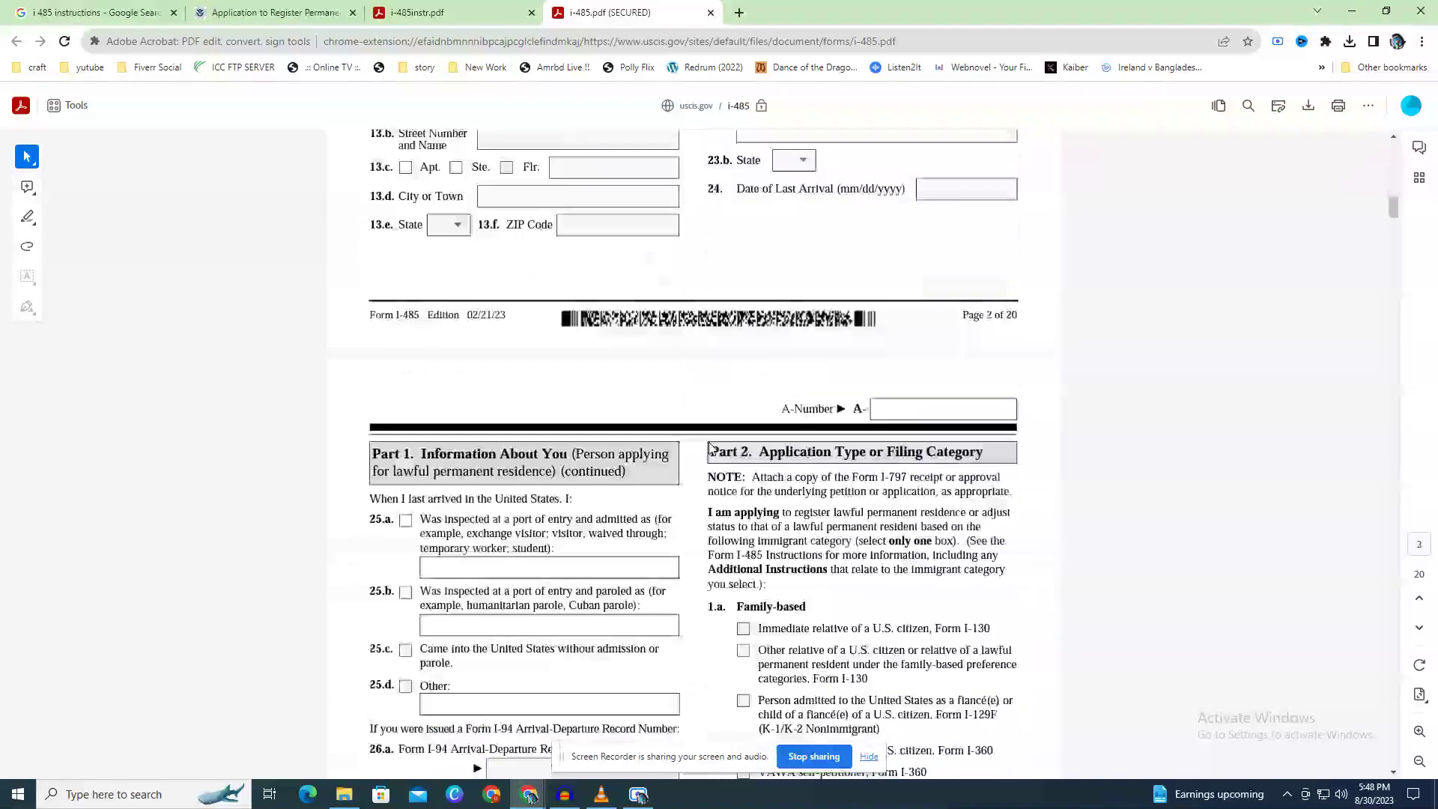
scroll(711, 445, "down", 1)
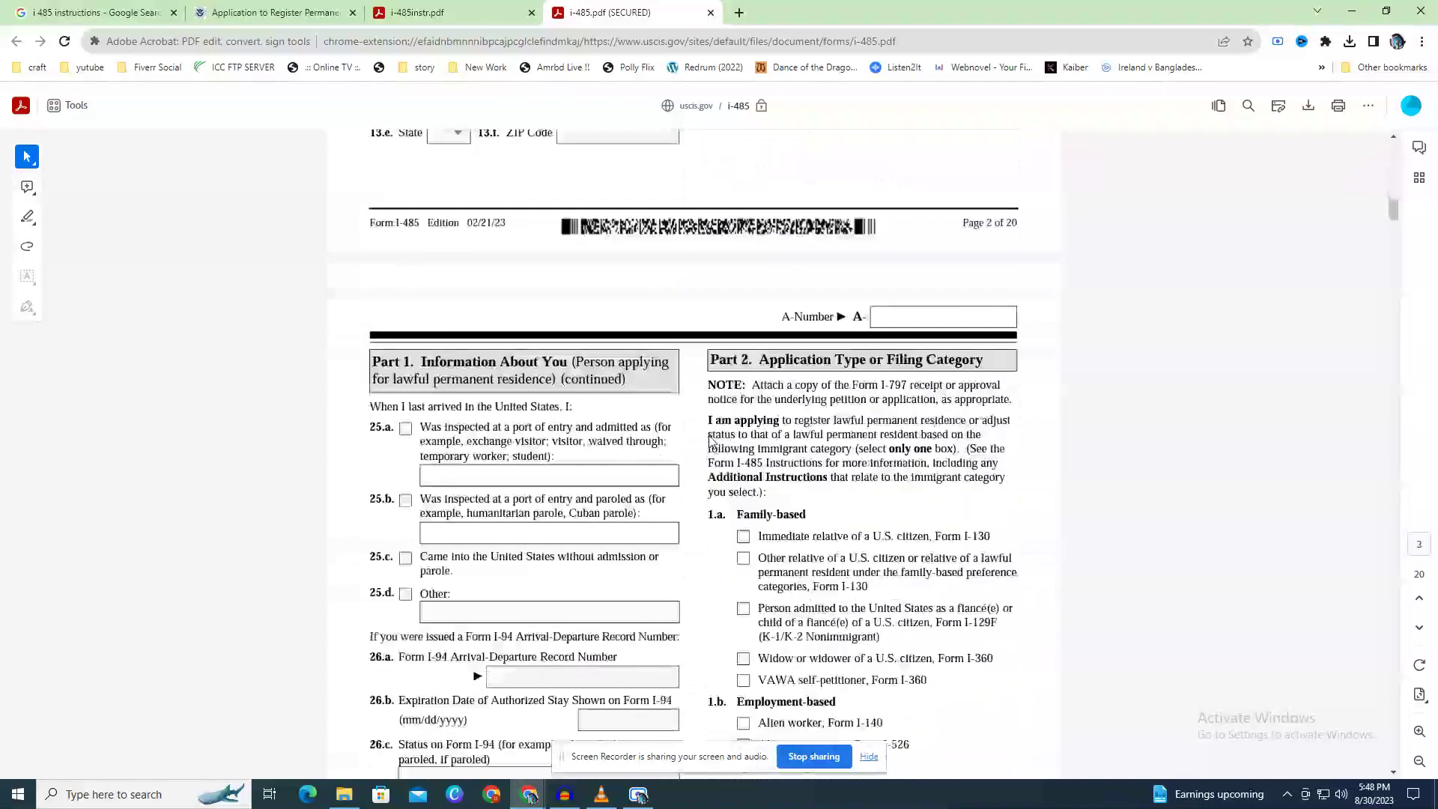
scroll(711, 439, "down", 1)
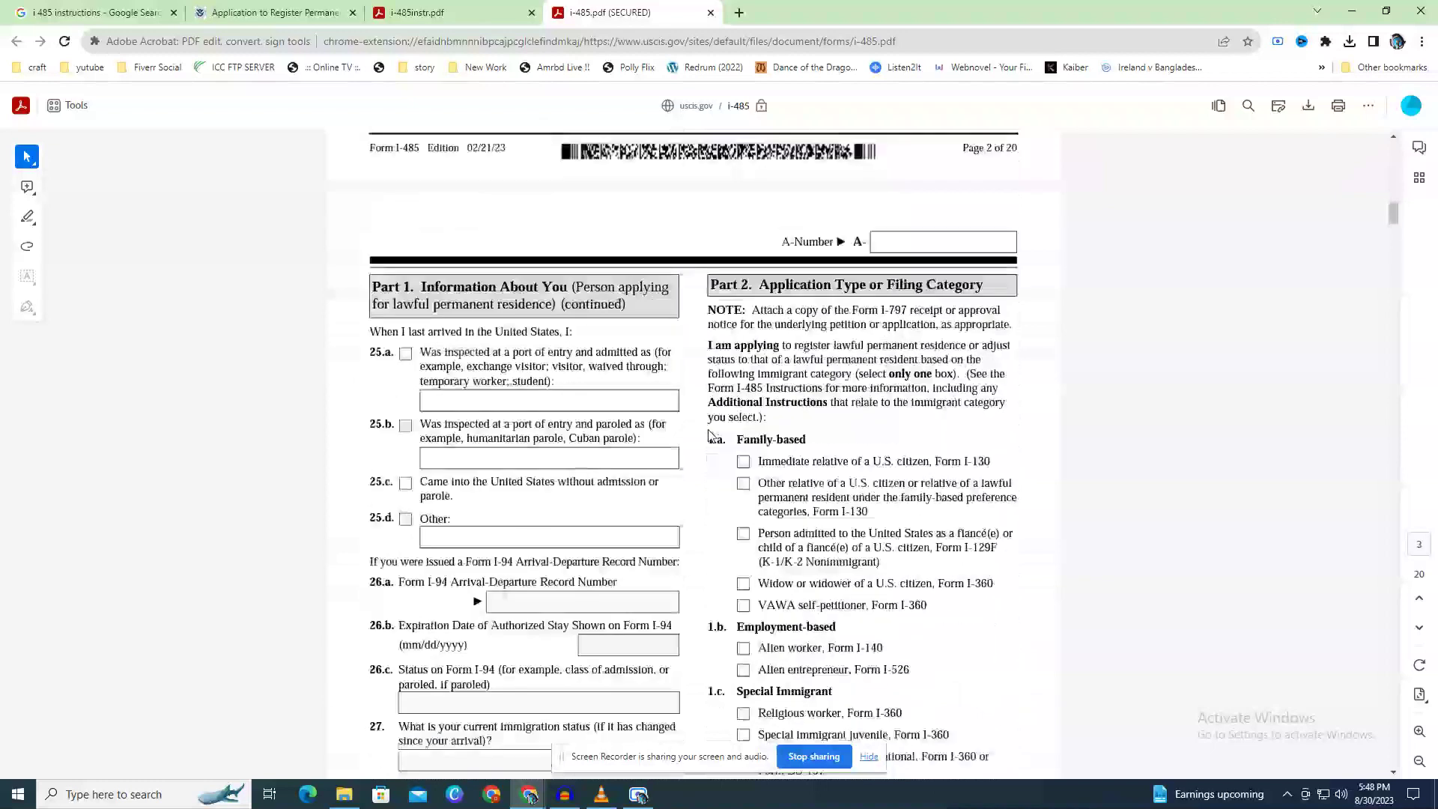
scroll(710, 434, "up", 6)
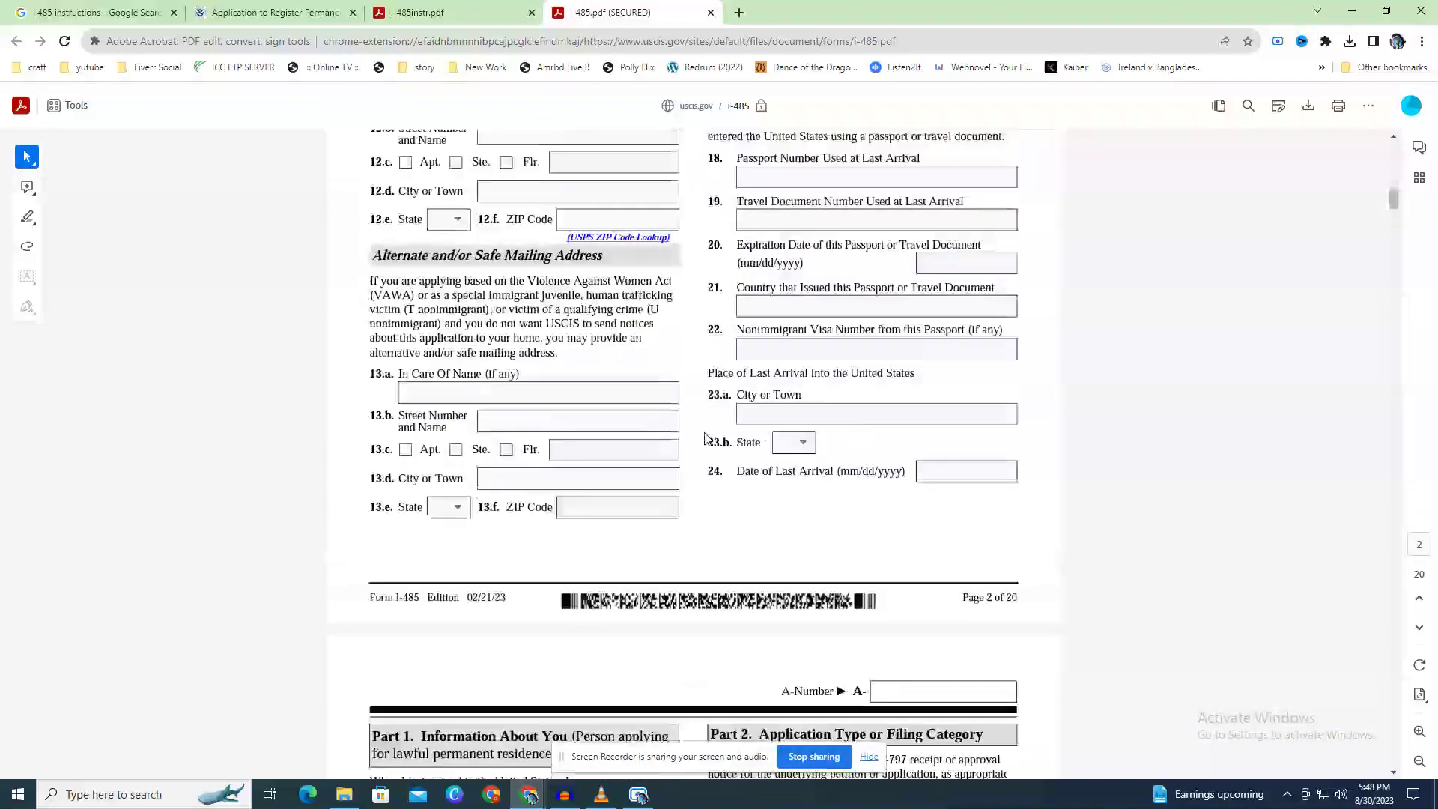
scroll(703, 440, "up", 4)
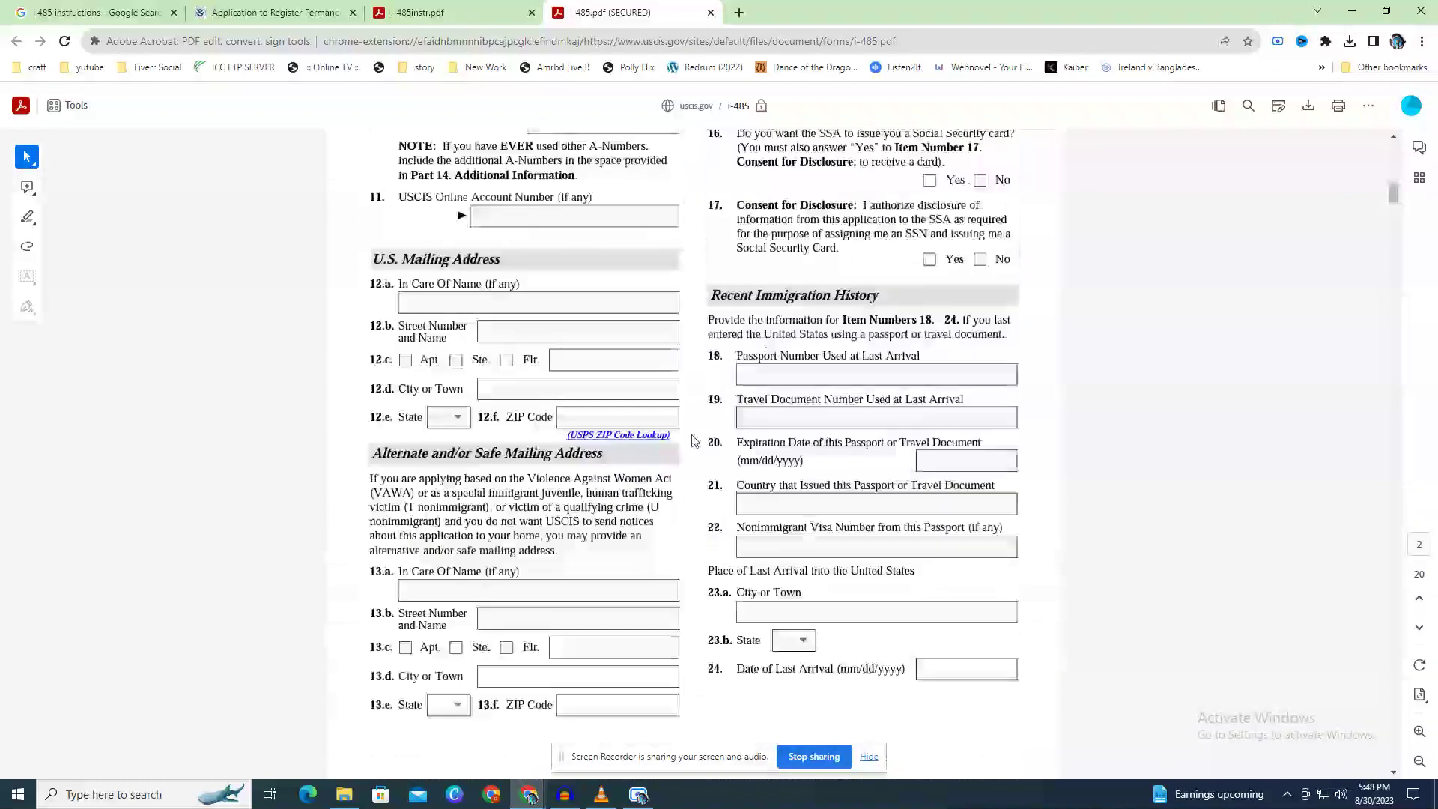
scroll(693, 443, "up", 2)
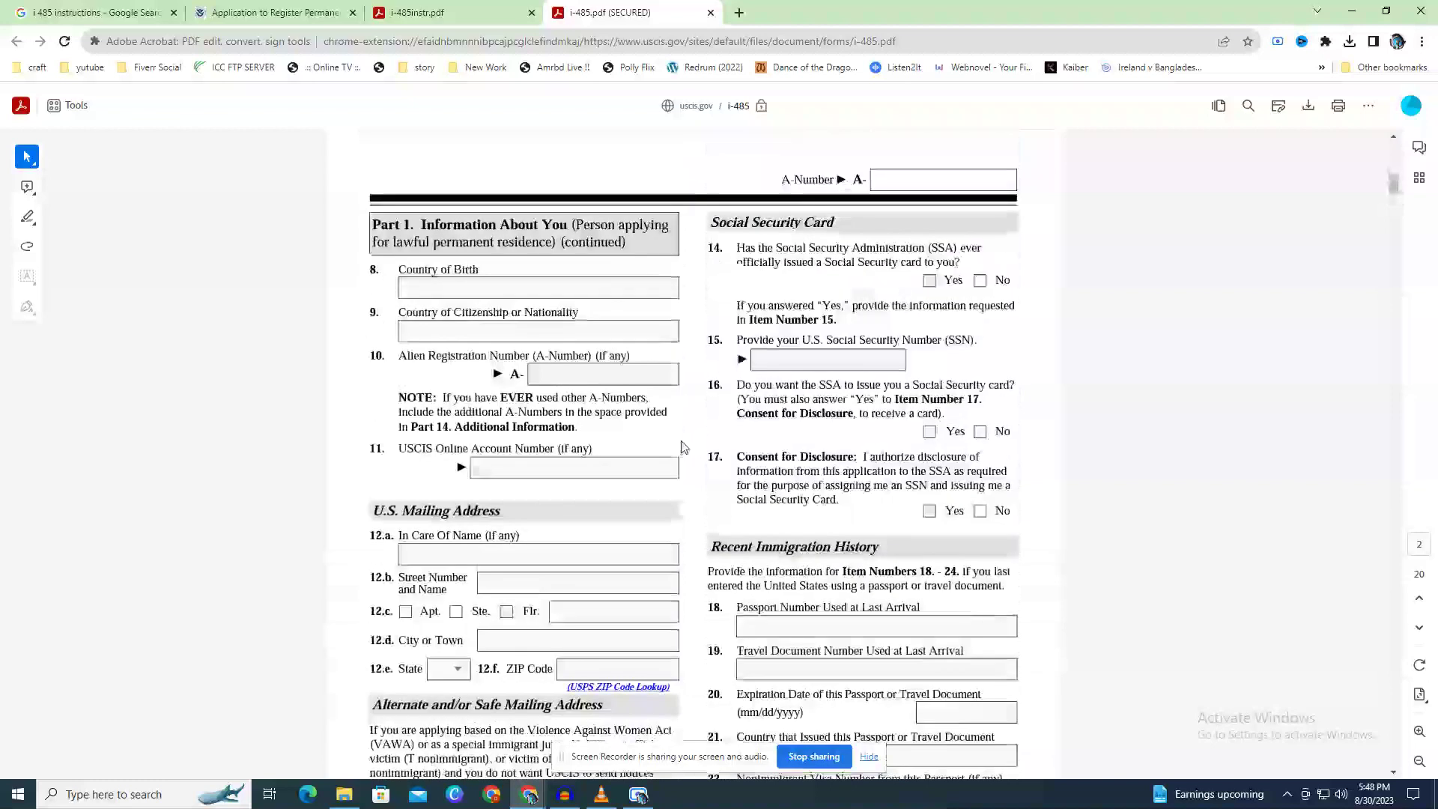
scroll(690, 446, "down", 2)
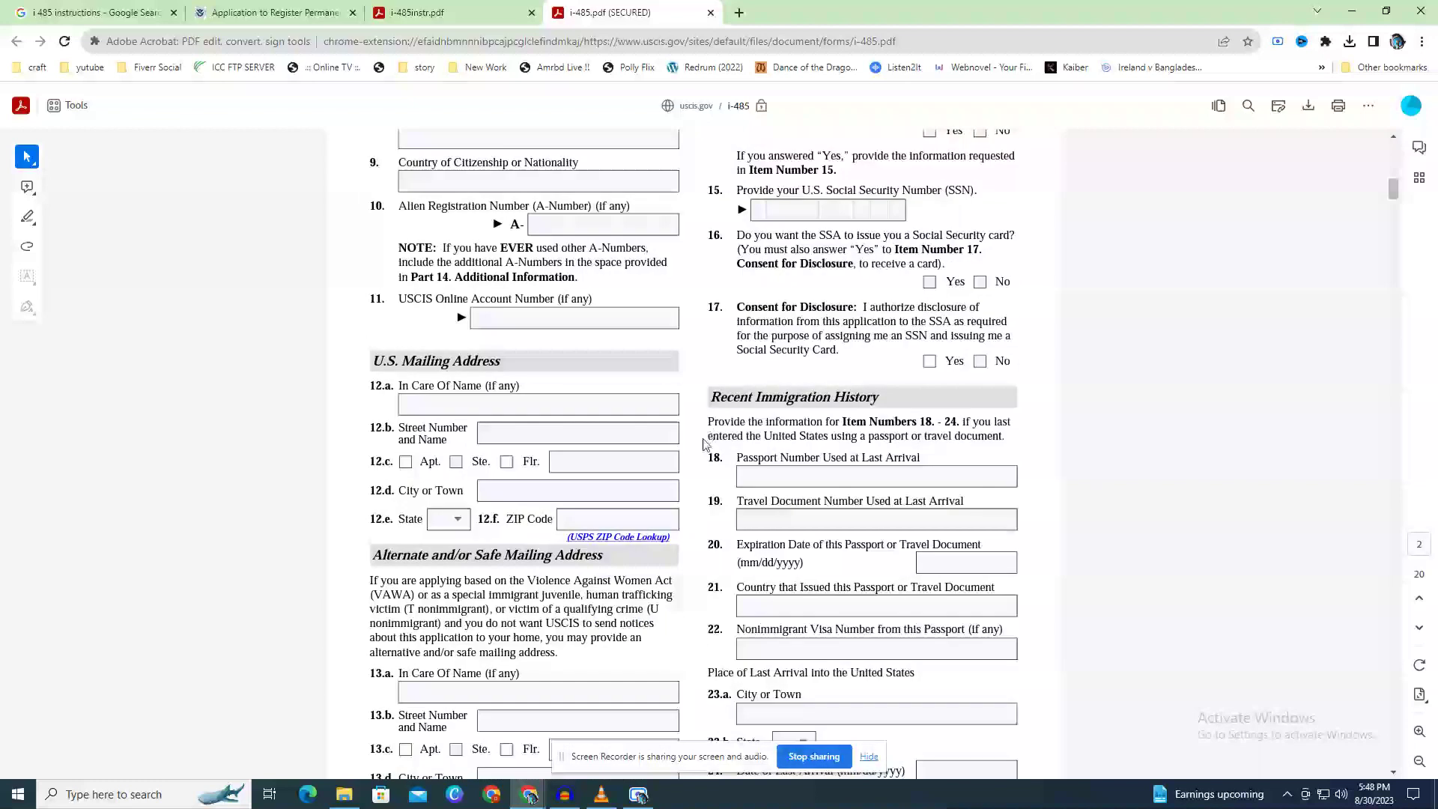
scroll(703, 443, "down", 1)
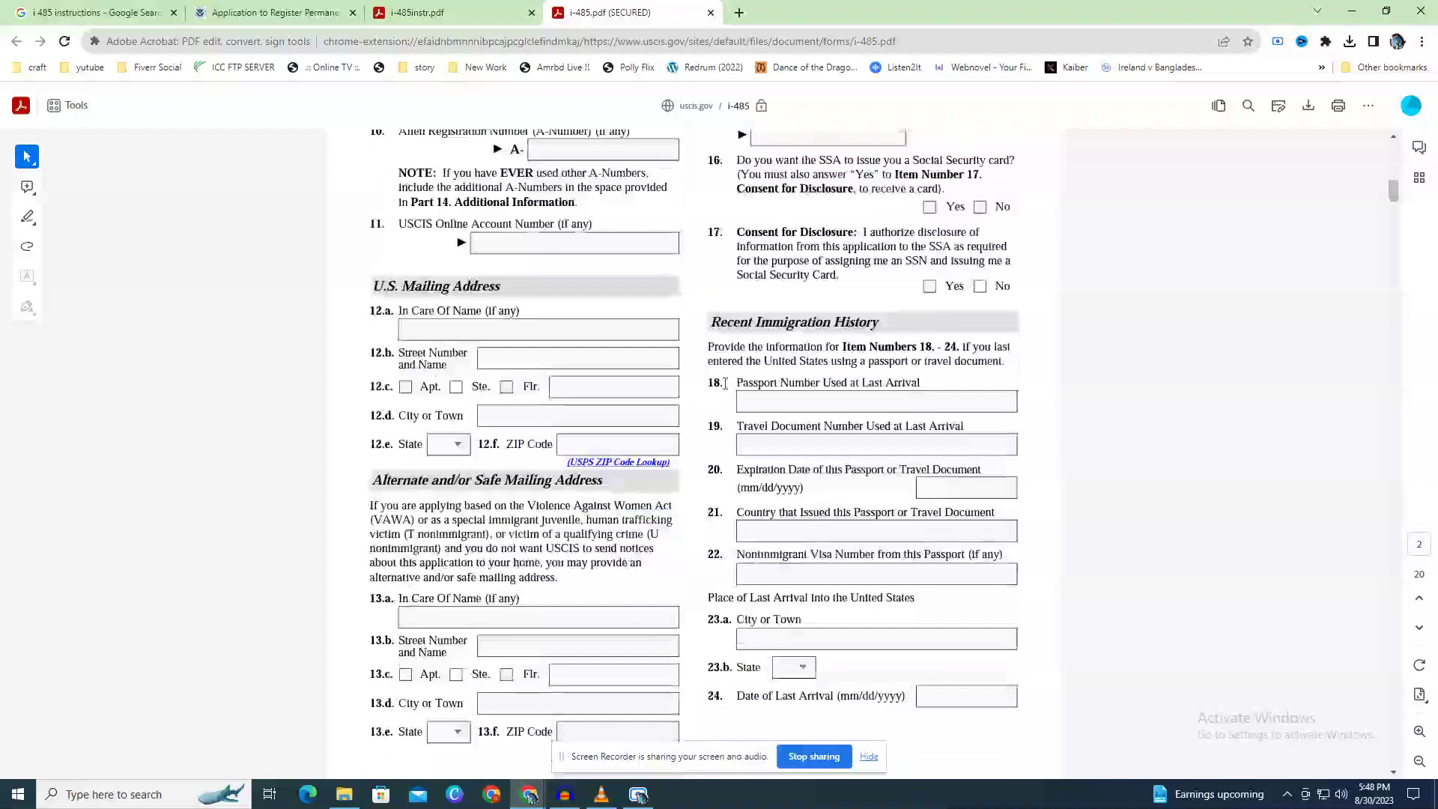
left_click_drag(739, 385, 821, 384)
left_click(821, 384)
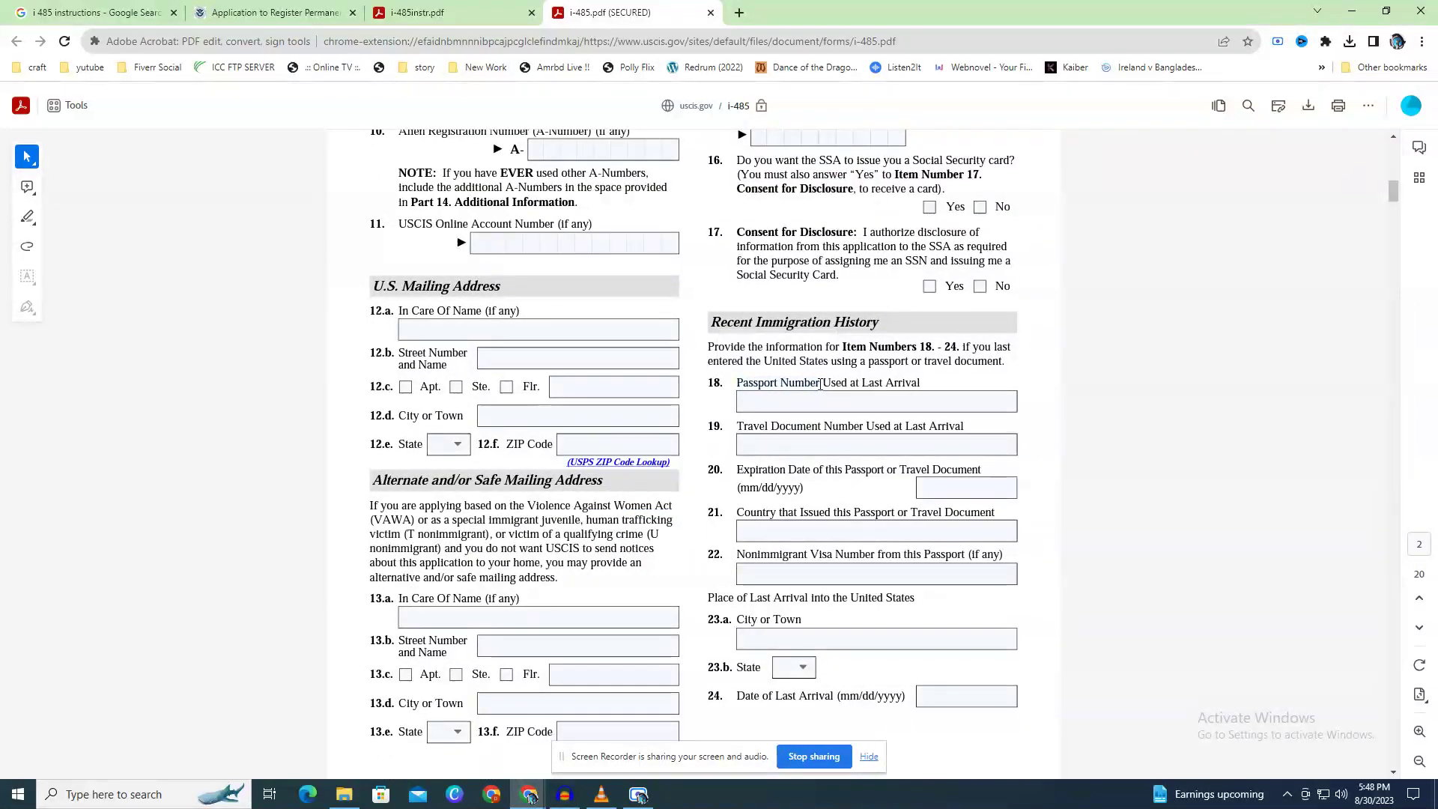
Point out the item 20 expiration date, item 21 issuing country and item 22 visa number labels.
scroll(749, 427, "up", 3)
scroll(765, 408, "down", 2)
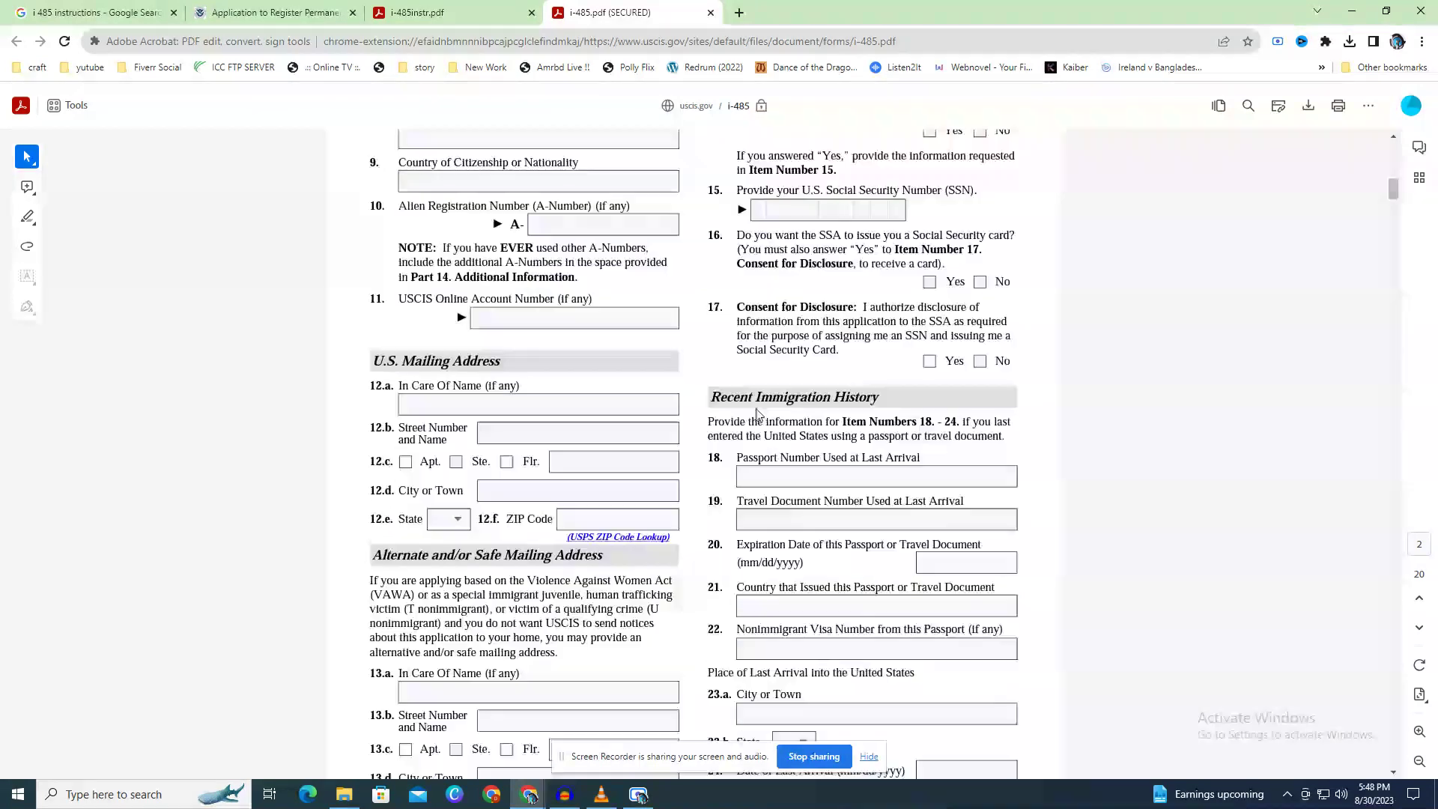
scroll(756, 406, "down", 4)
left_click_drag(738, 352, 919, 353)
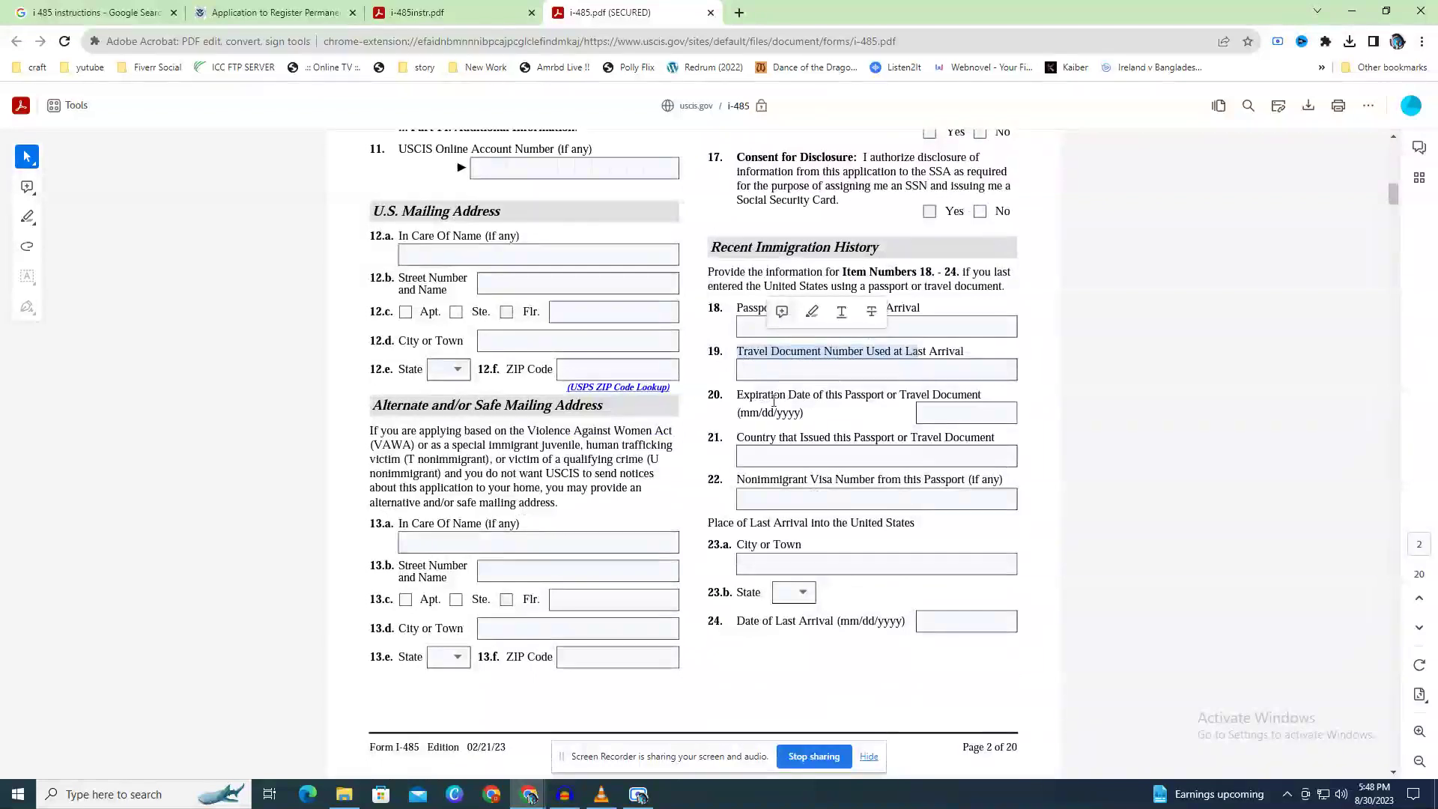
left_click_drag(739, 397, 953, 395)
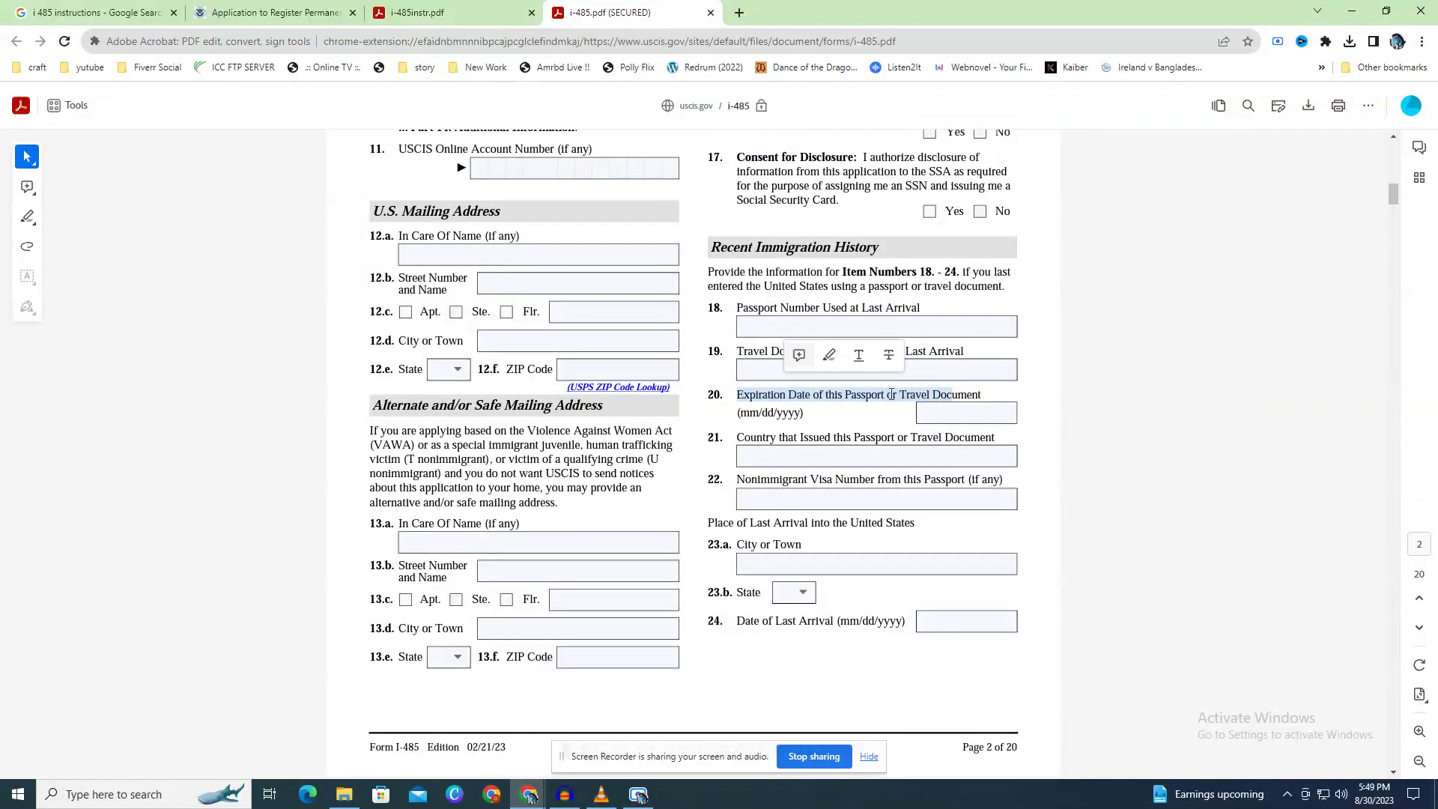
left_click(824, 402)
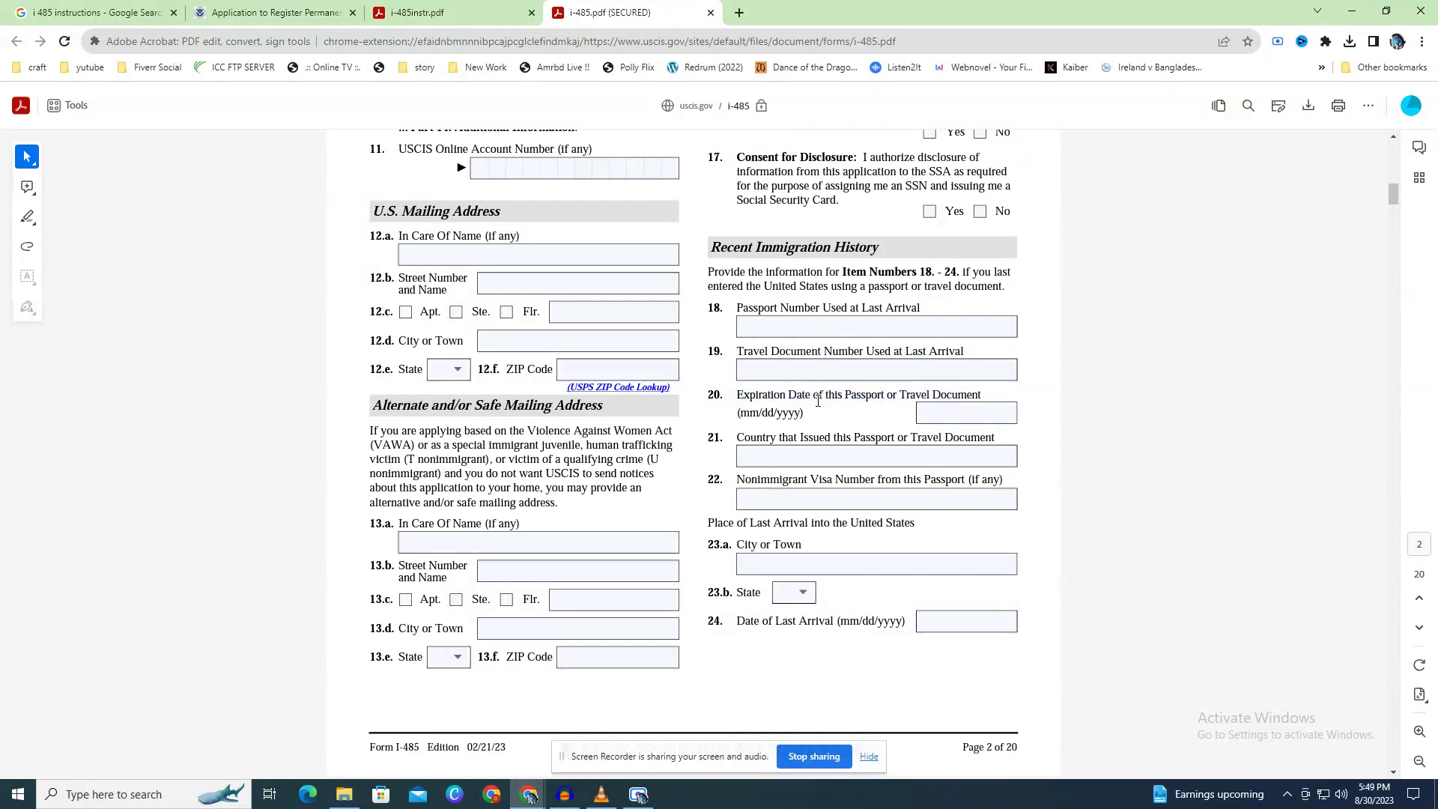
left_click_drag(747, 440, 971, 439)
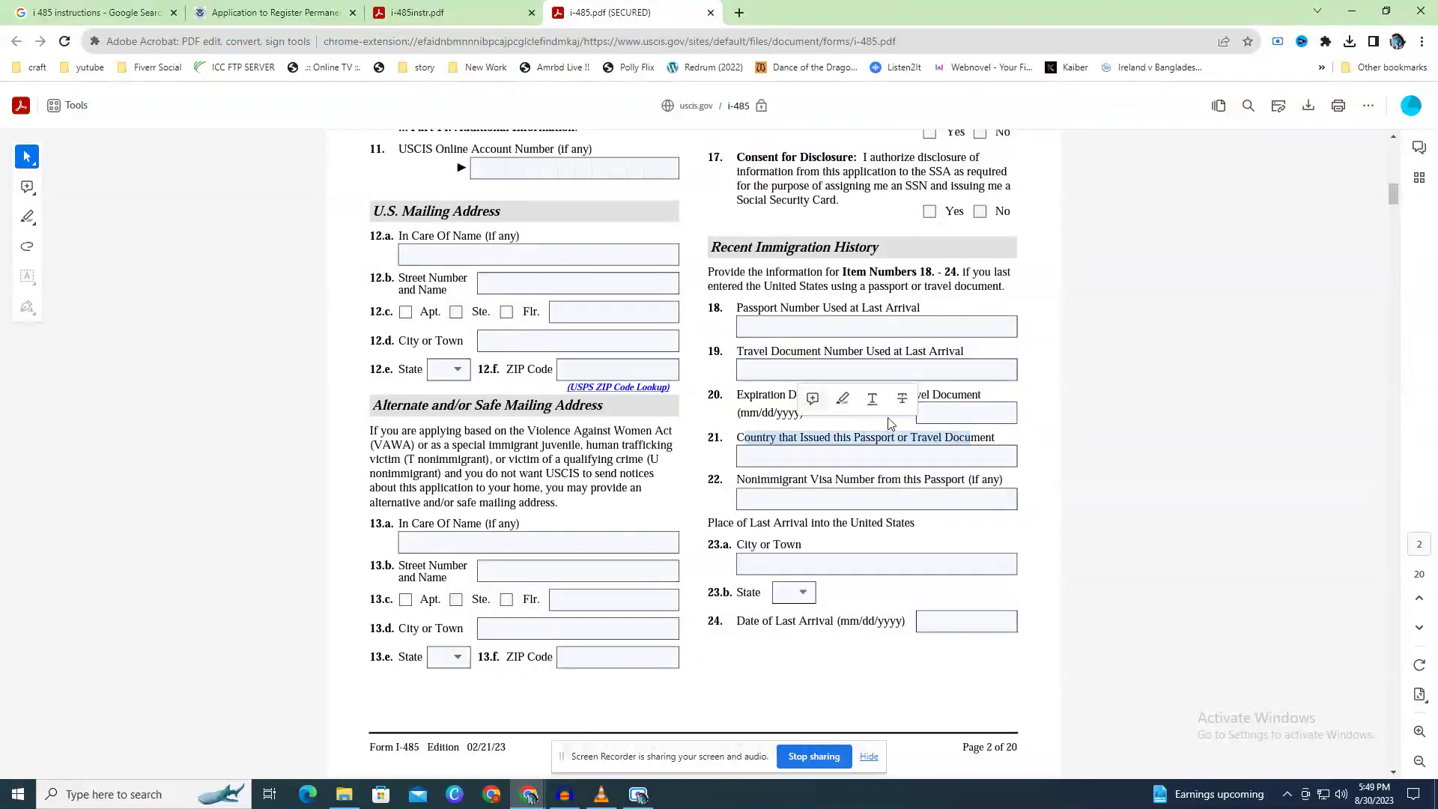
left_click_drag(740, 480, 970, 482)
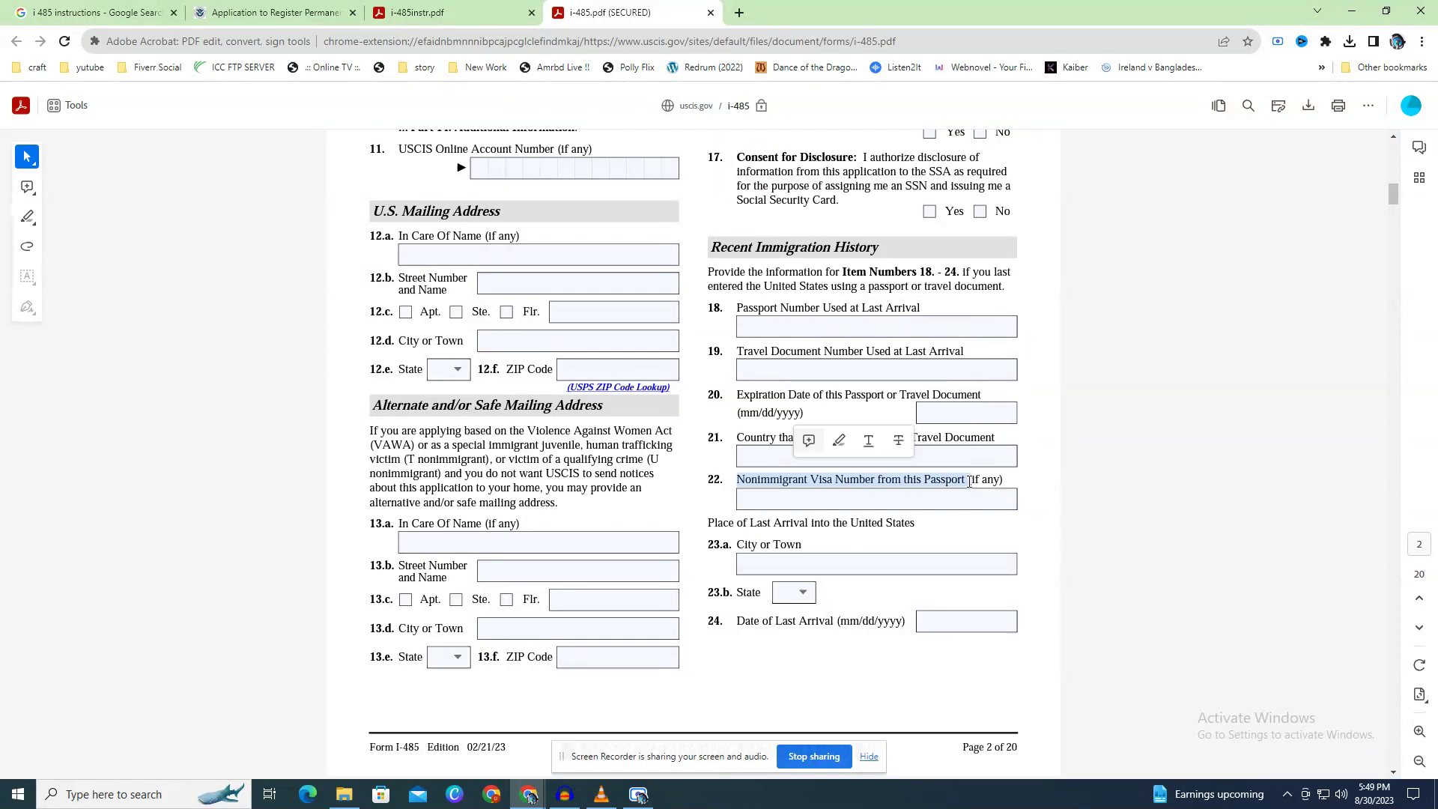
left_click(858, 479)
Point out the item 23.a City or Town label and item 24's date and place of last arrival.
left_click_drag(739, 544, 796, 546)
scroll(871, 455, "down", 2)
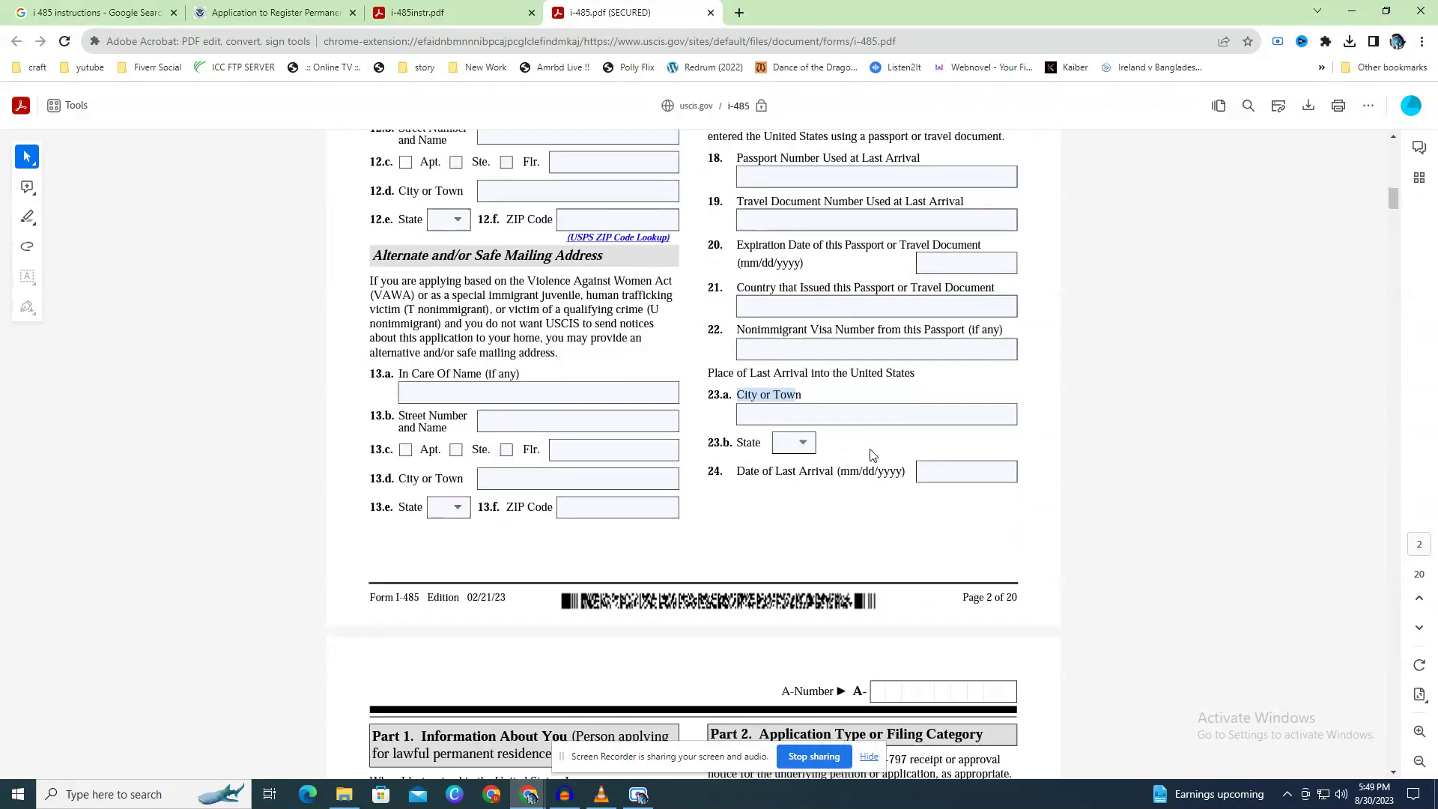
left_click(880, 374)
left_click_drag(738, 443, 862, 472)
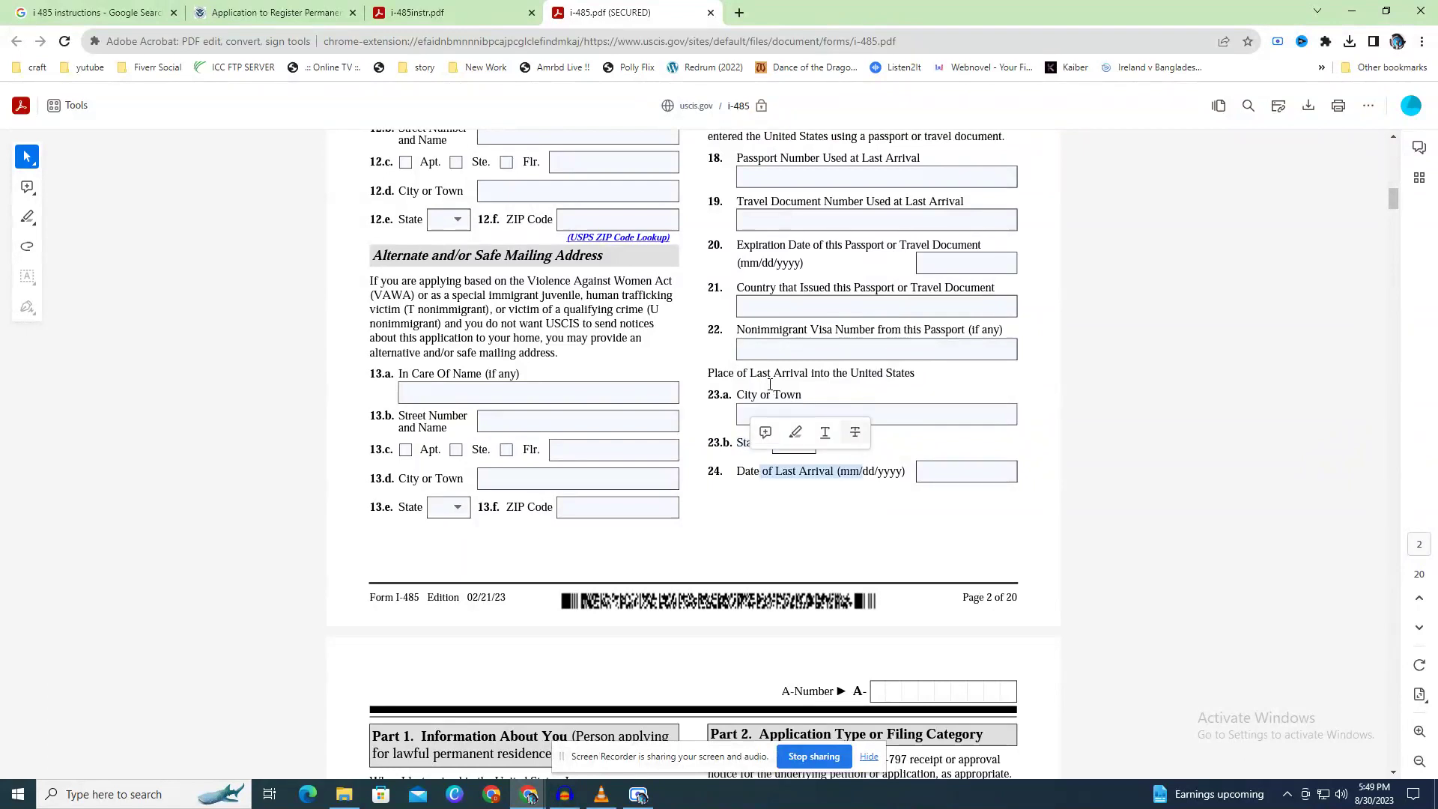
left_click_drag(752, 372, 787, 372)
left_click(832, 373)
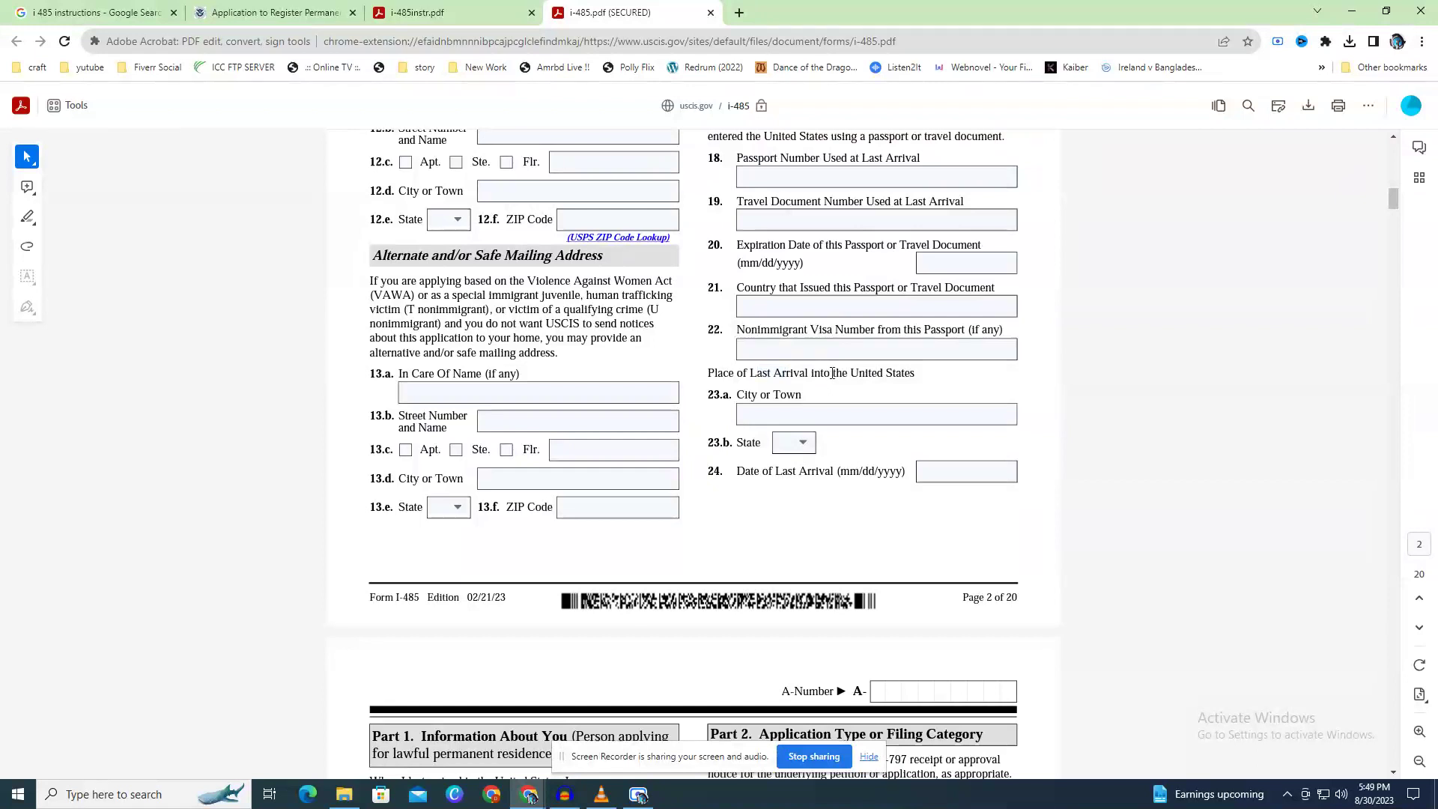
scroll(832, 373, "down", 3)
scroll(803, 382, "up", 1)
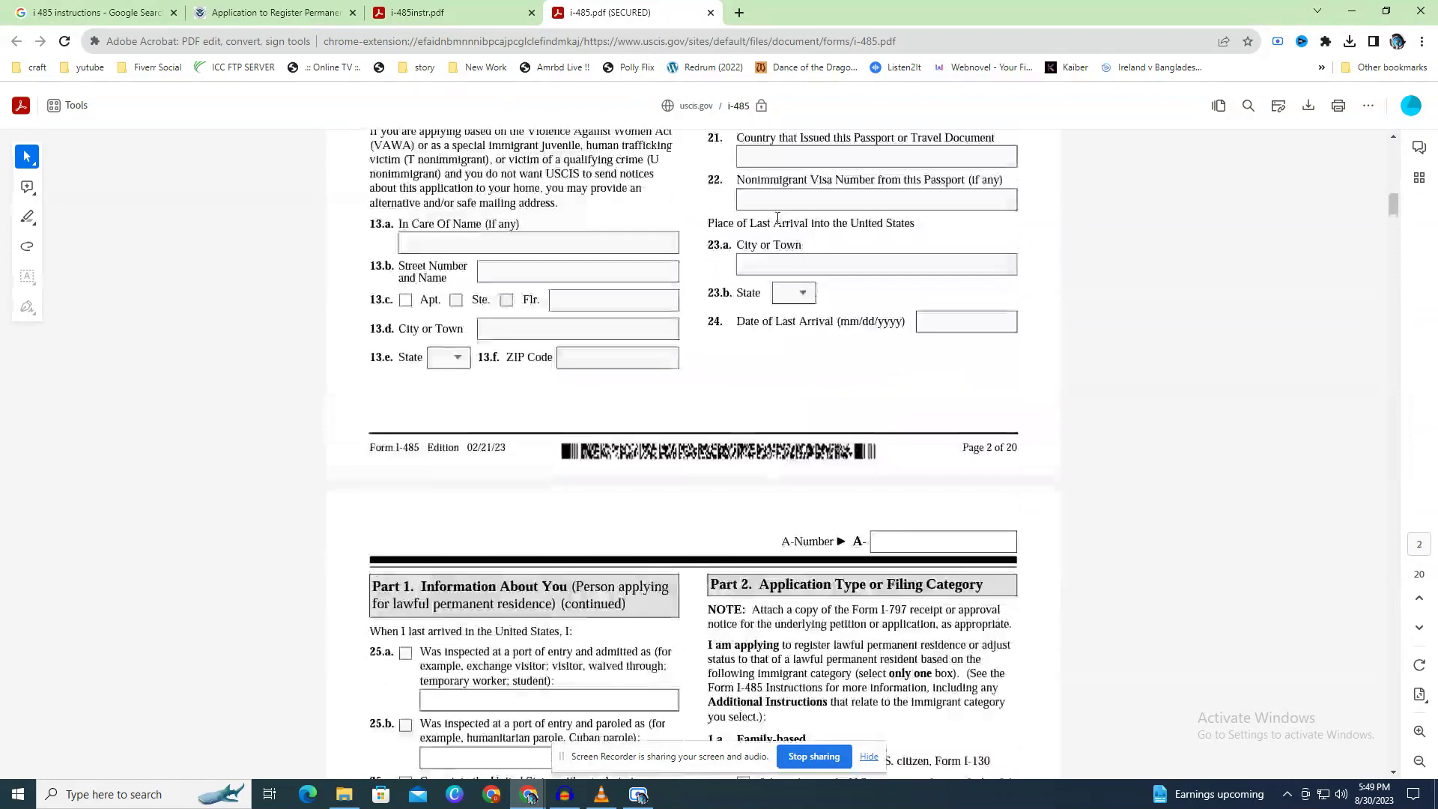
left_click_drag(736, 245, 816, 253)
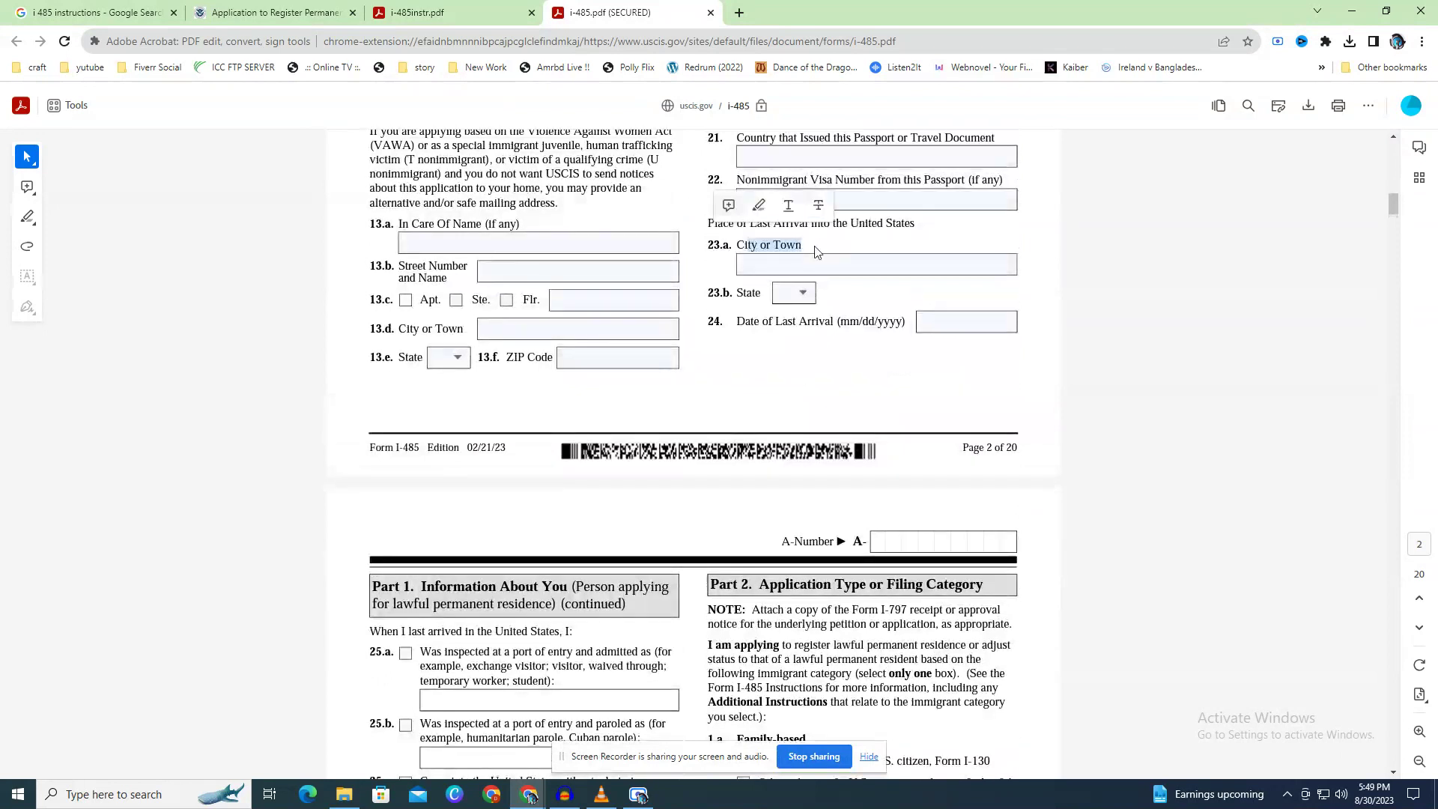
left_click(806, 253)
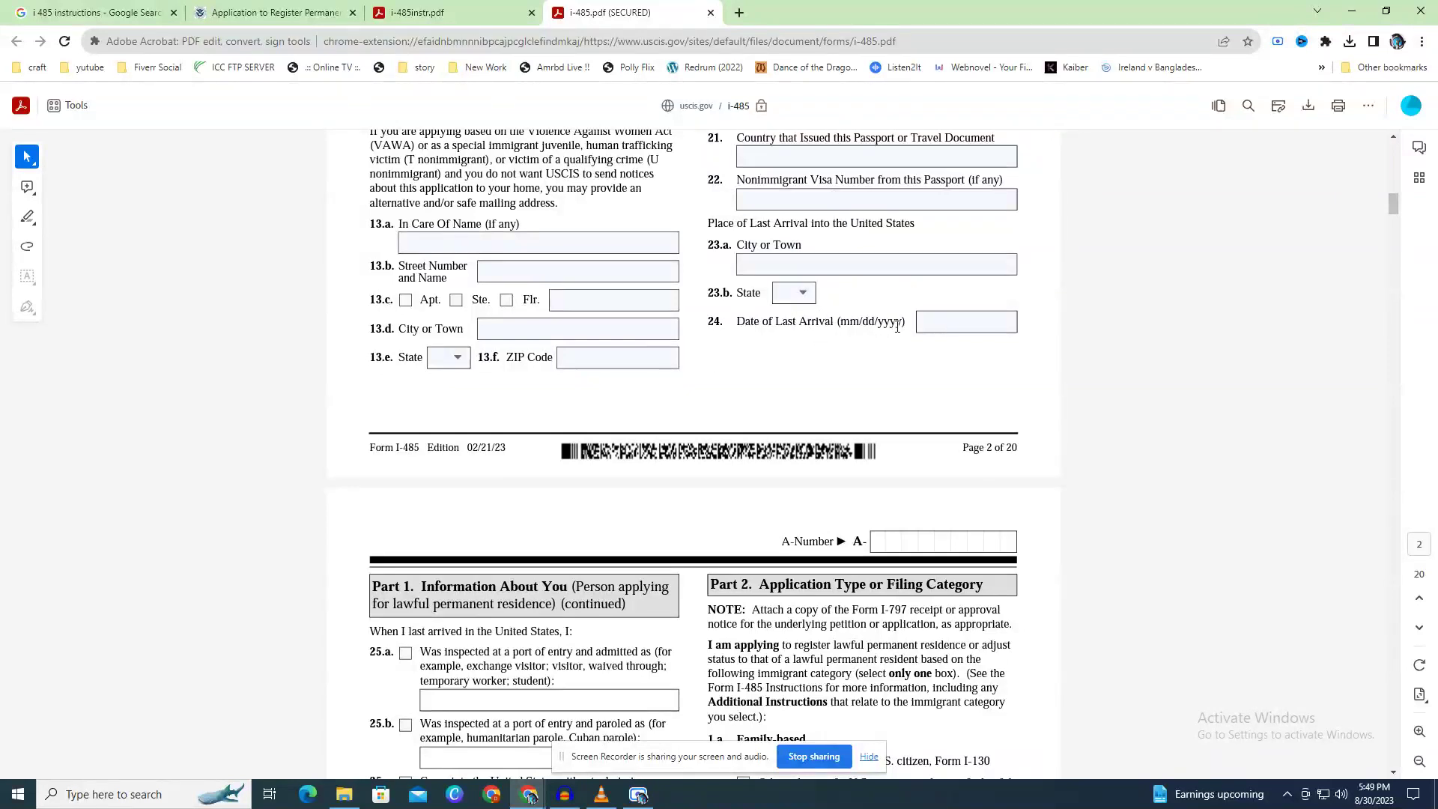
Scroll down to page 3's arrival items and Part 2 filing category checkboxes.
scroll(1153, 298, "up", 1)
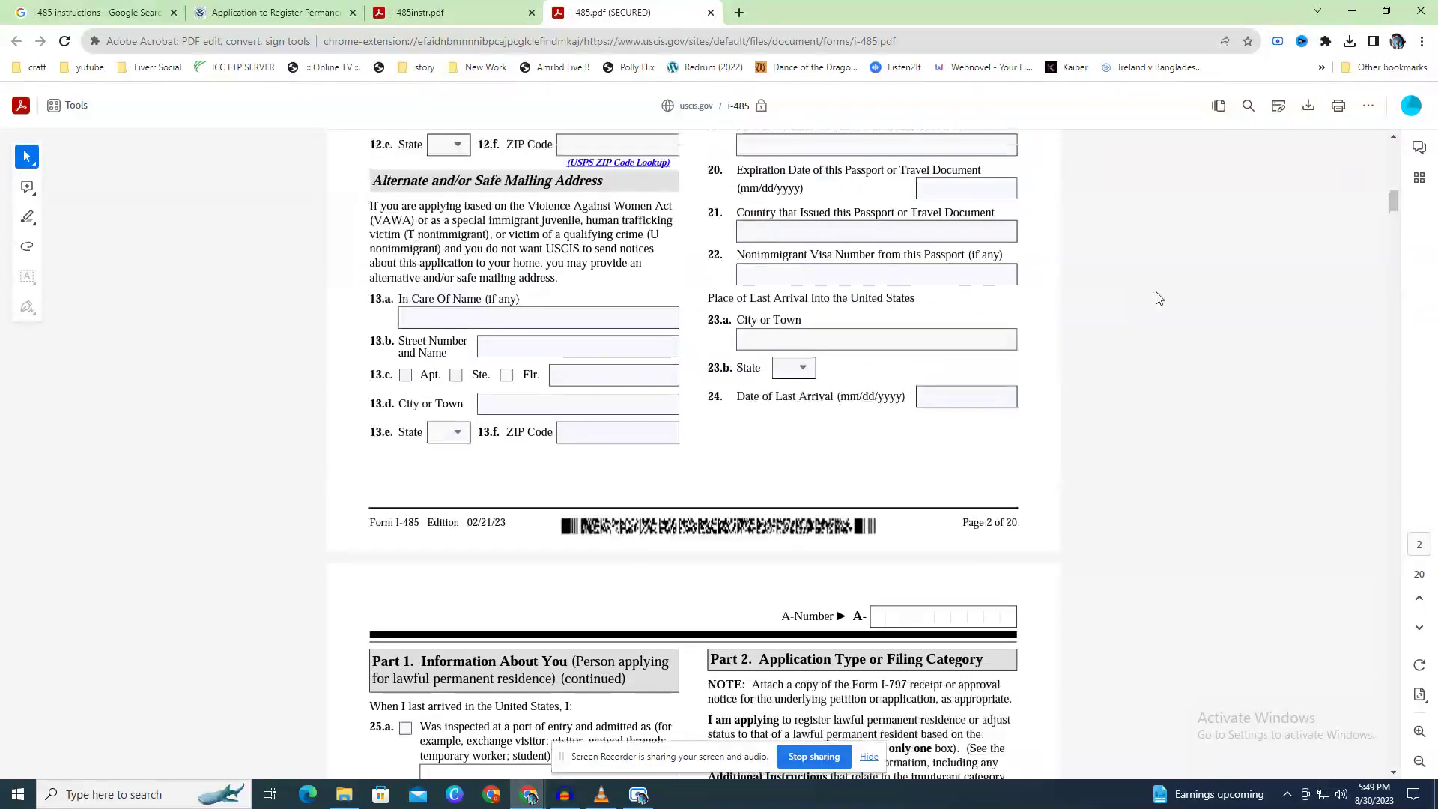
scroll(1147, 297, "down", 1)
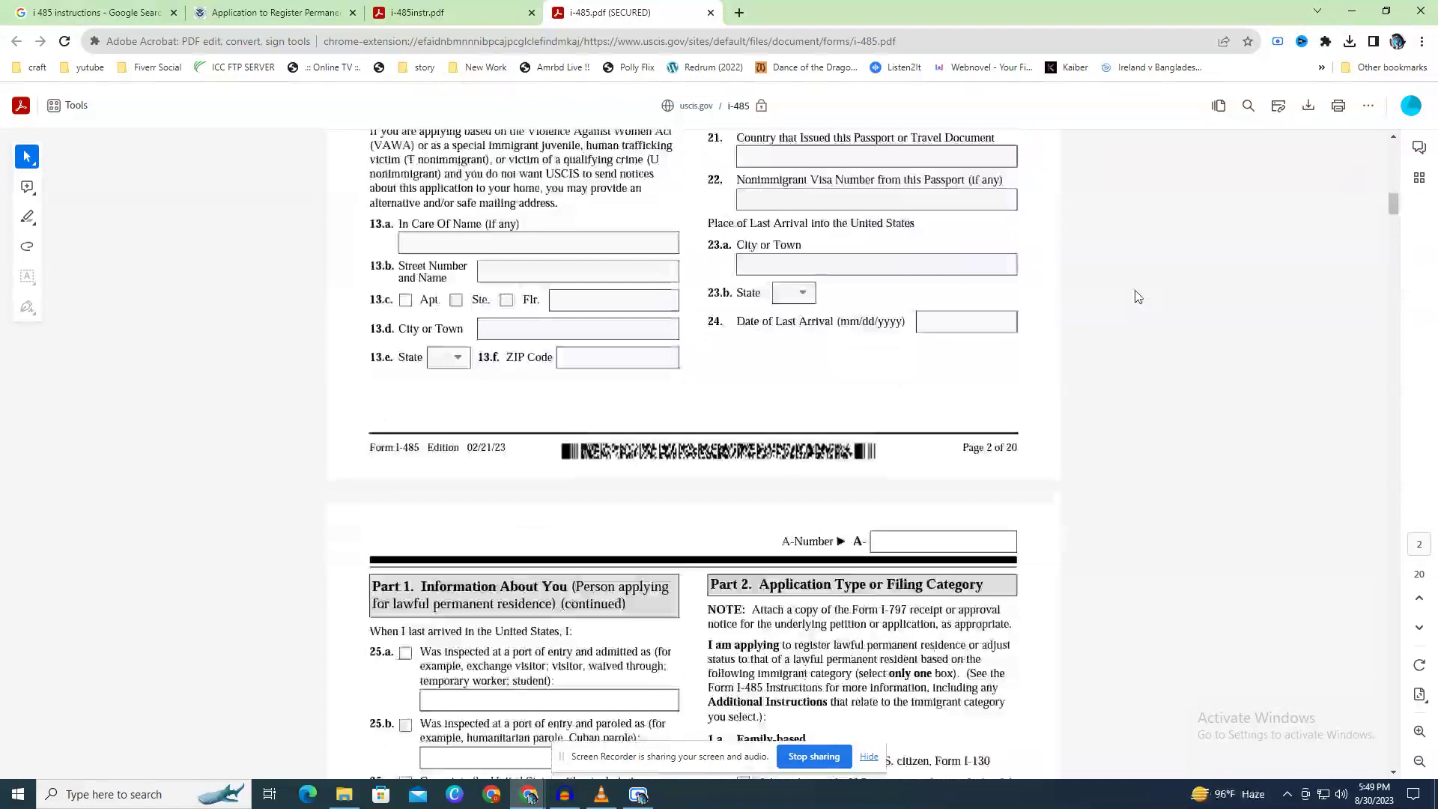
scroll(1139, 297, "down", 2)
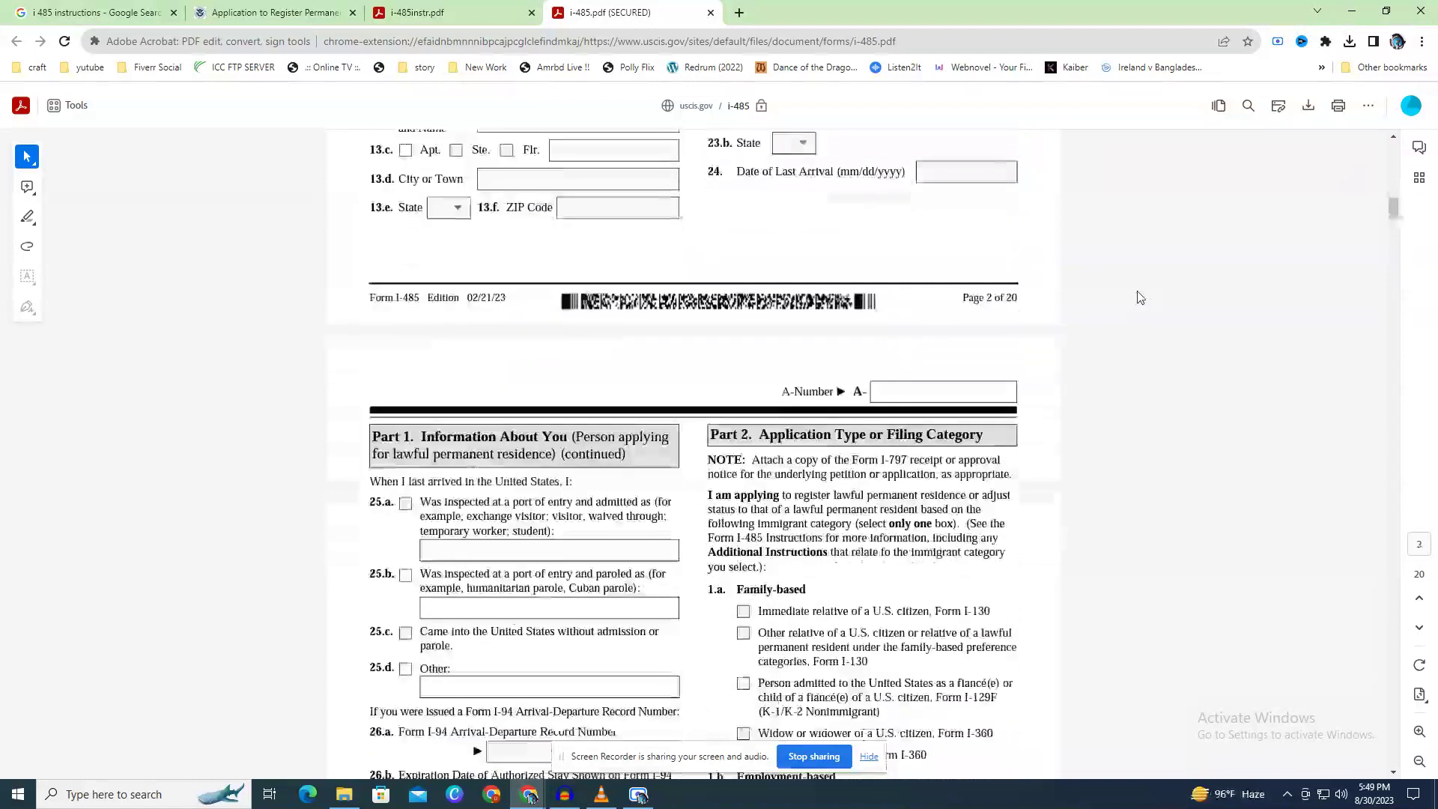
scroll(1140, 297, "down", 1)
scroll(1141, 297, "up", 3)
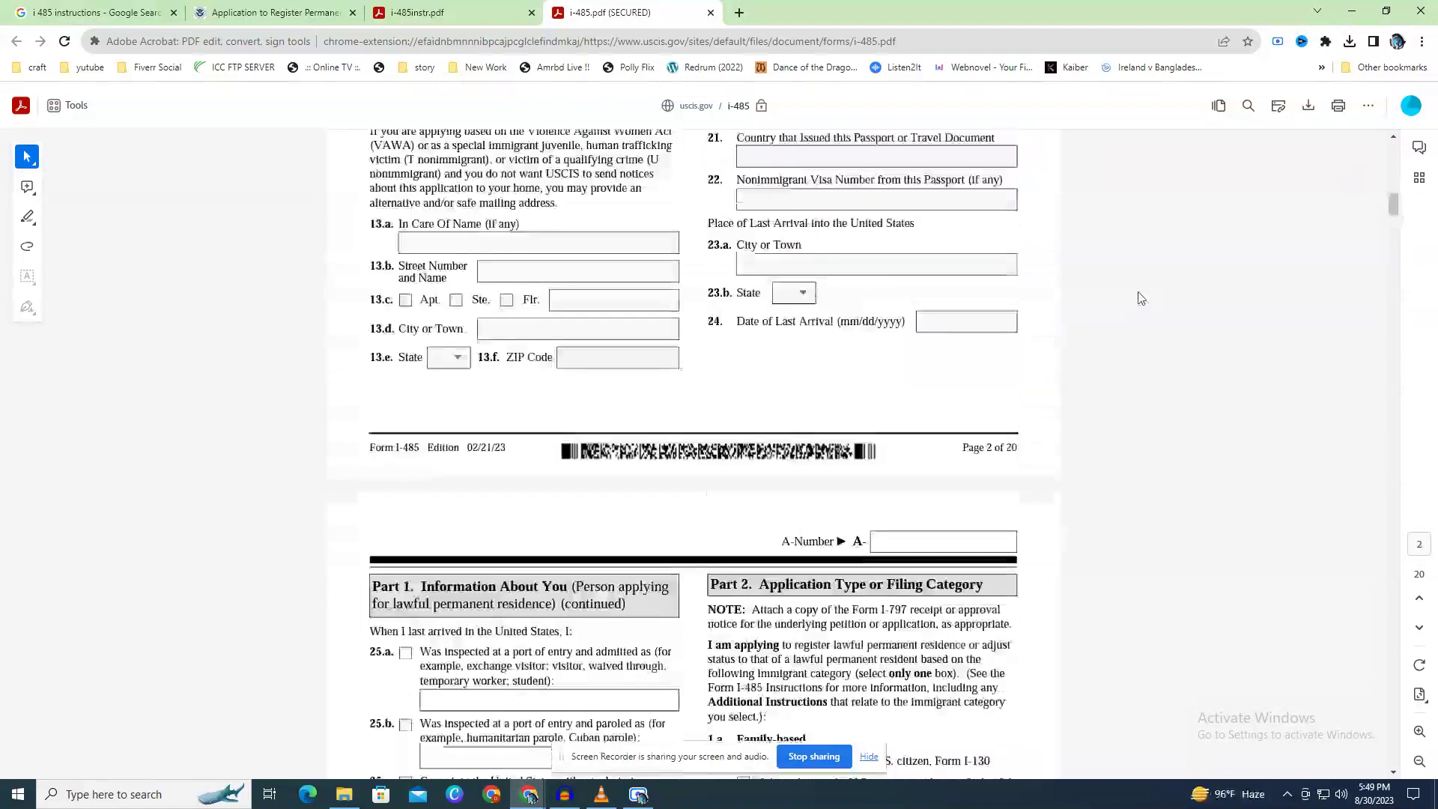
scroll(1101, 292, "up", 1)
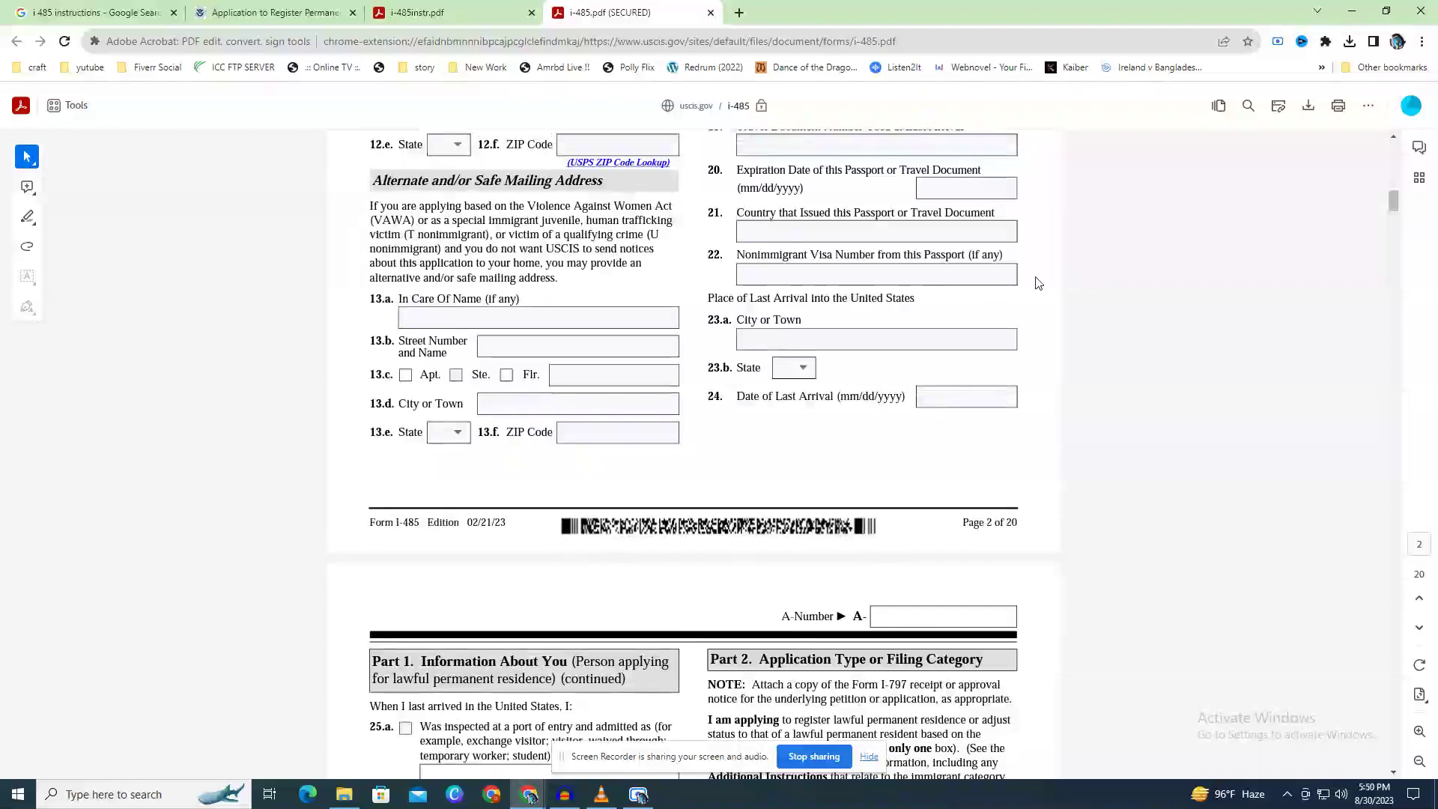
scroll(1049, 286, "up", 3)
scroll(1064, 285, "down", 3)
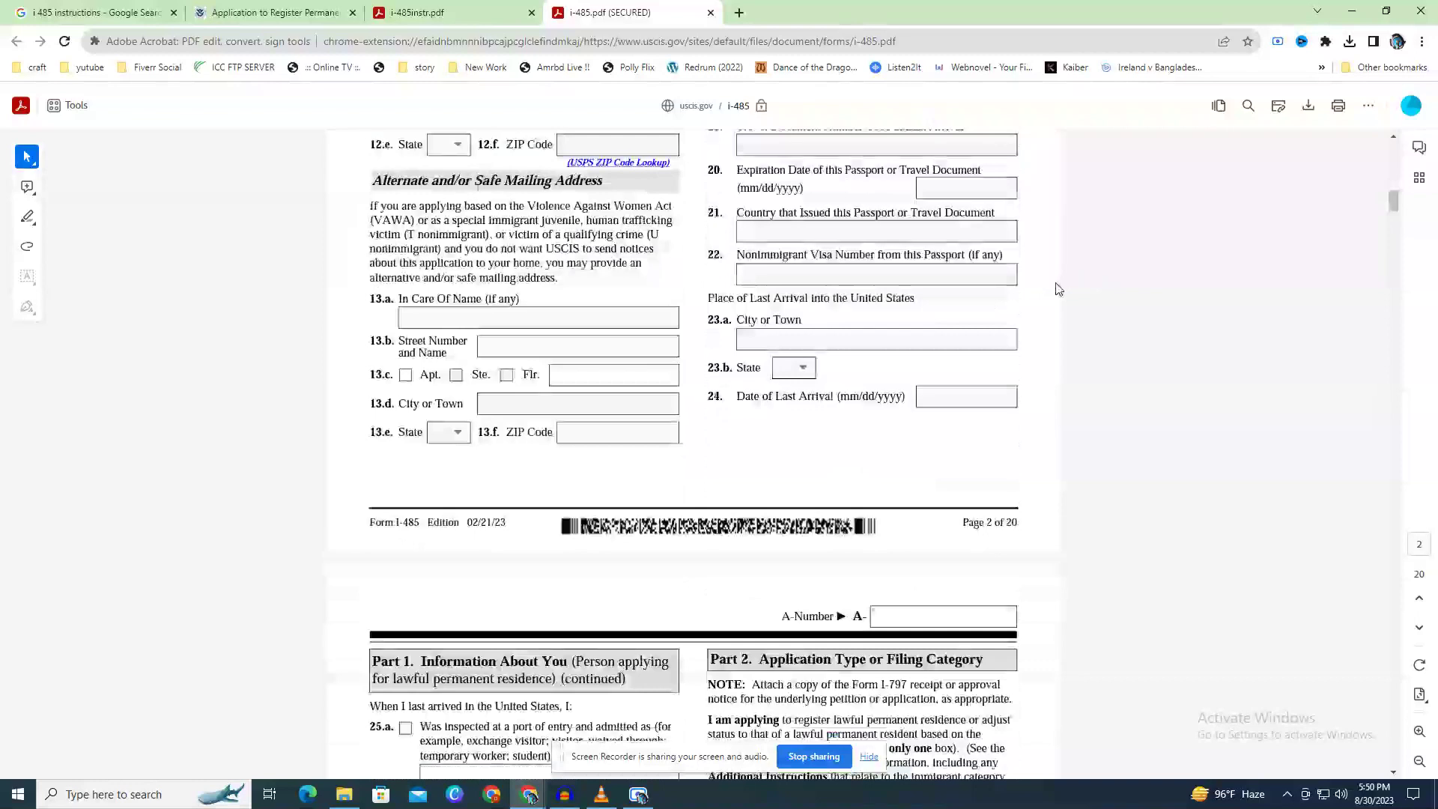
scroll(1056, 296, "down", 2)
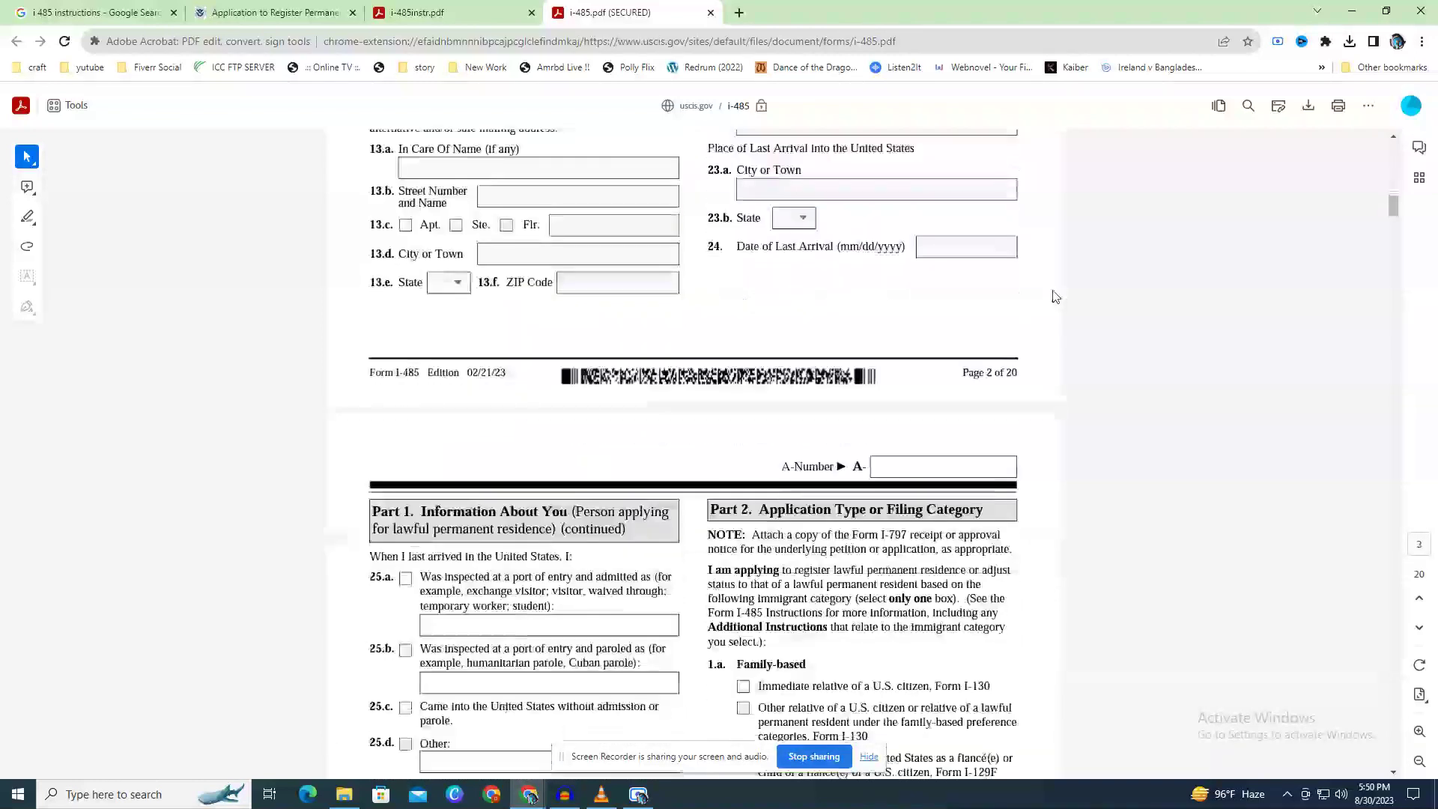
scroll(1054, 296, "down", 3)
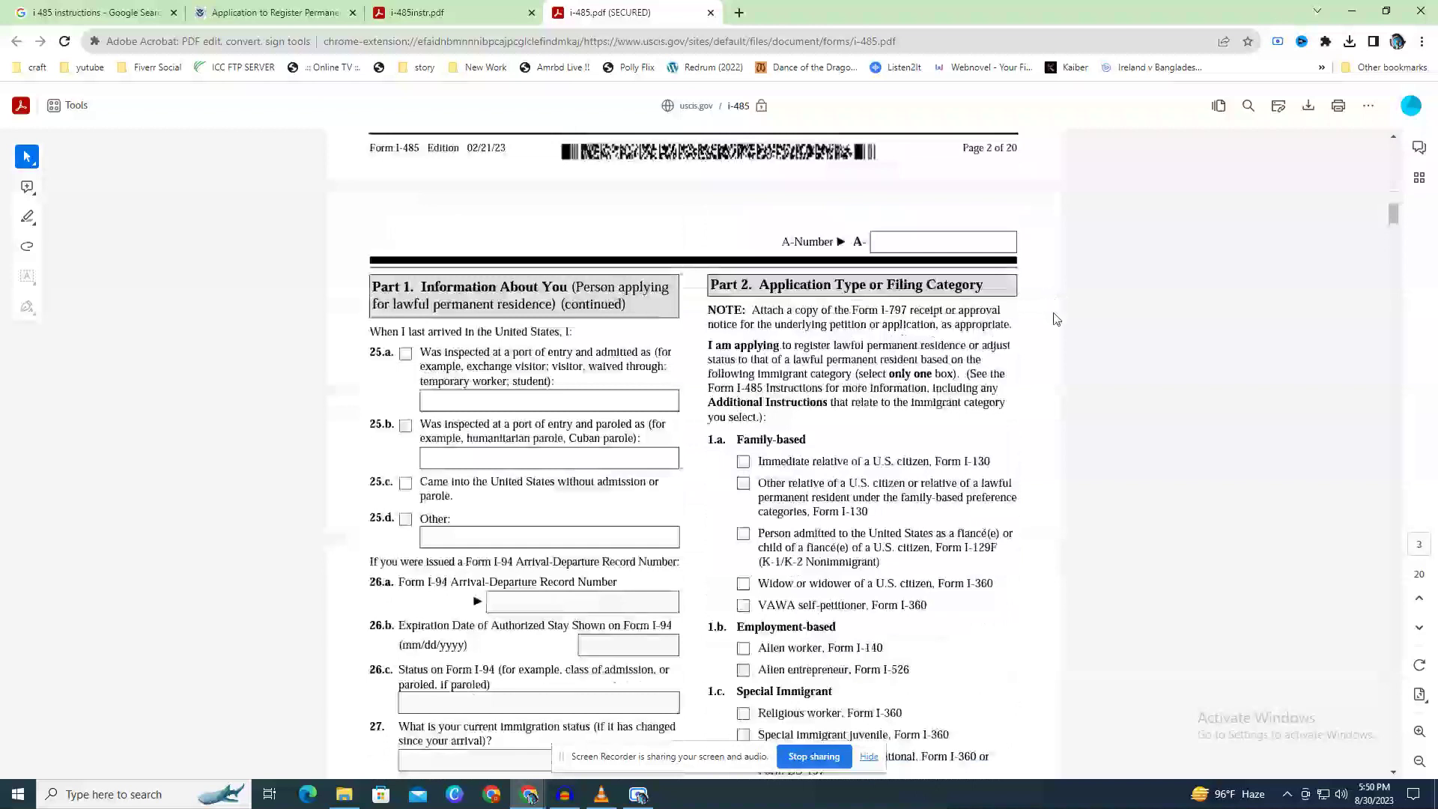
scroll(1056, 319, "down", 1)
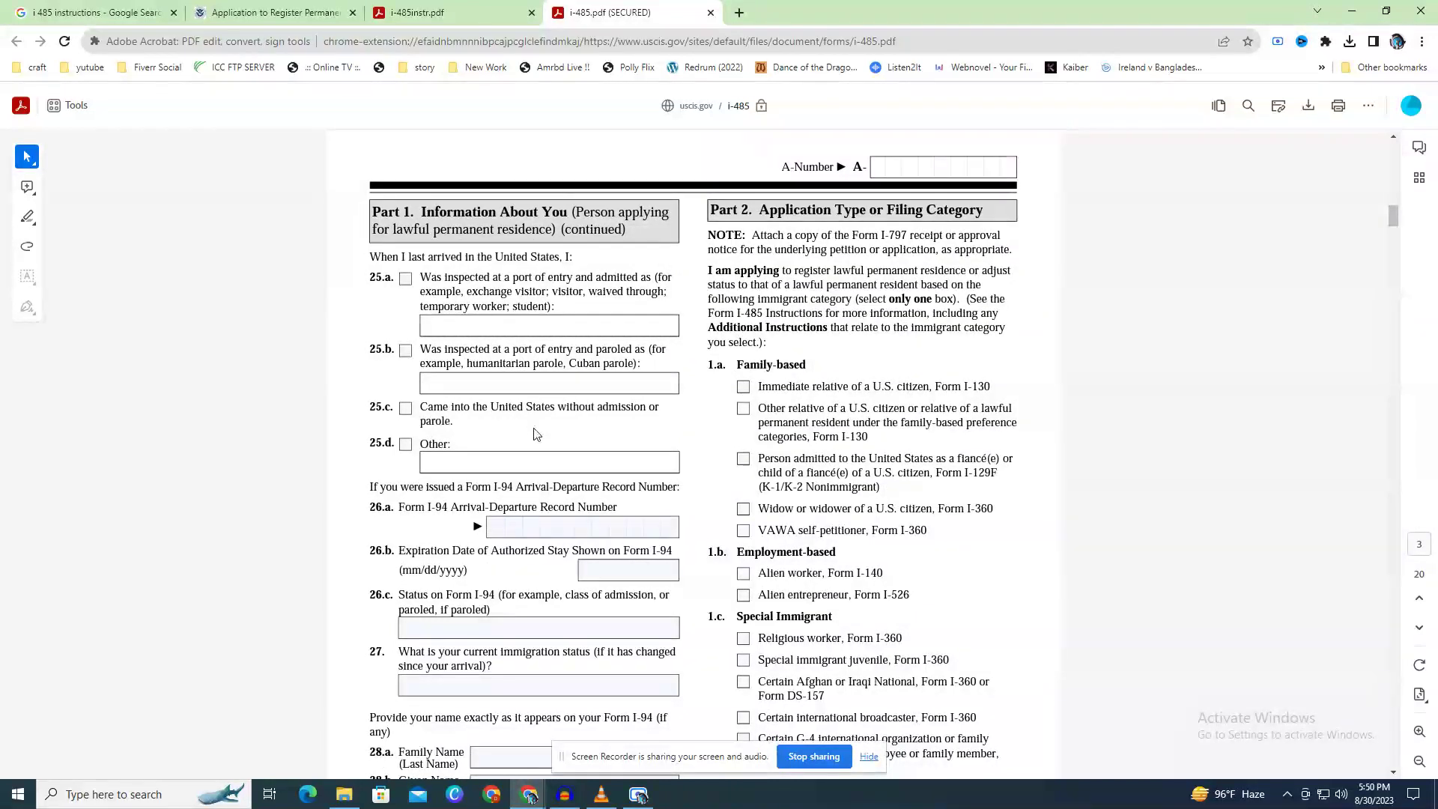
Repeatedly point out the item 27 current immigration status question on page 3.
scroll(538, 425, "down", 2)
left_click_drag(448, 501, 598, 502)
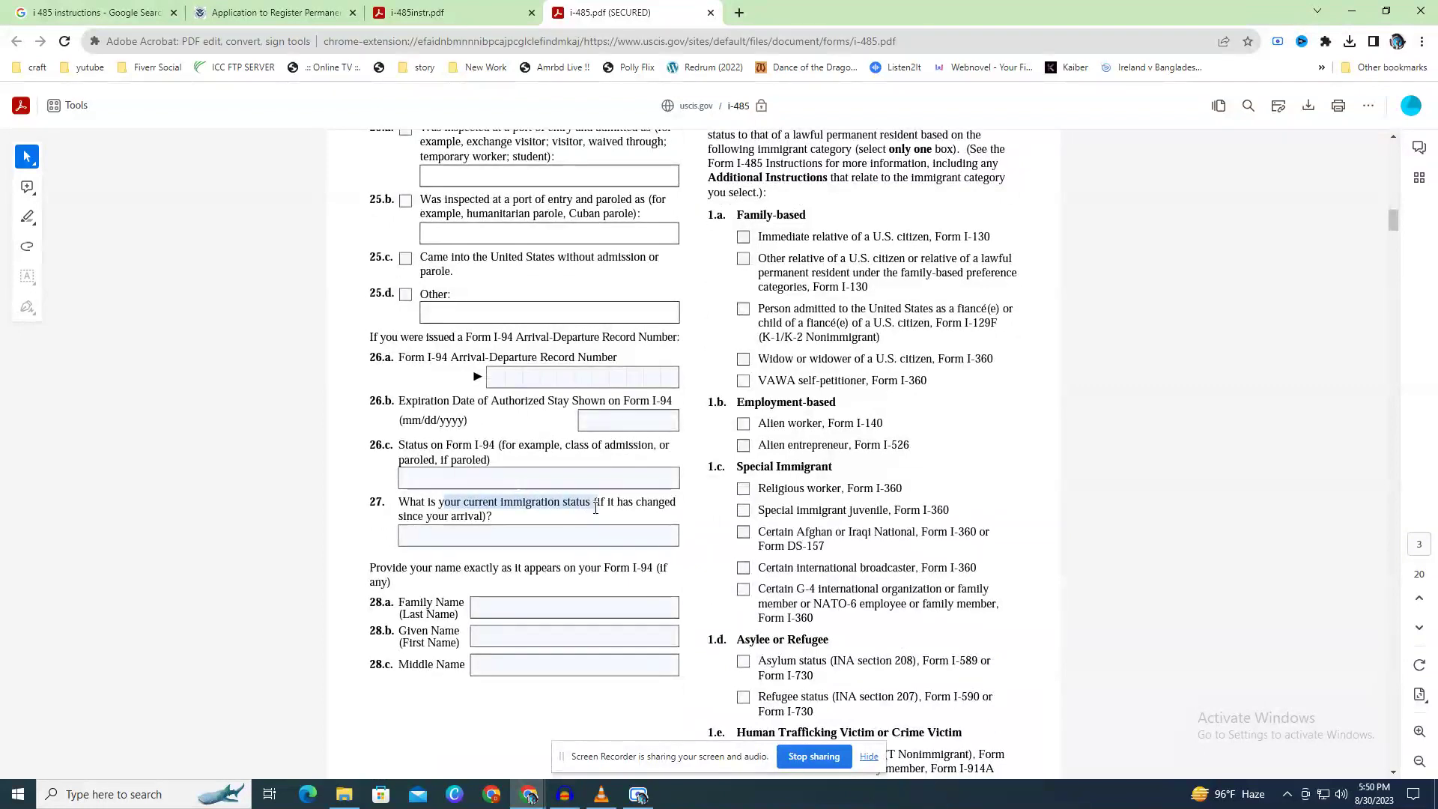
left_click(411, 502)
left_click_drag(411, 501, 544, 500)
left_click(545, 499)
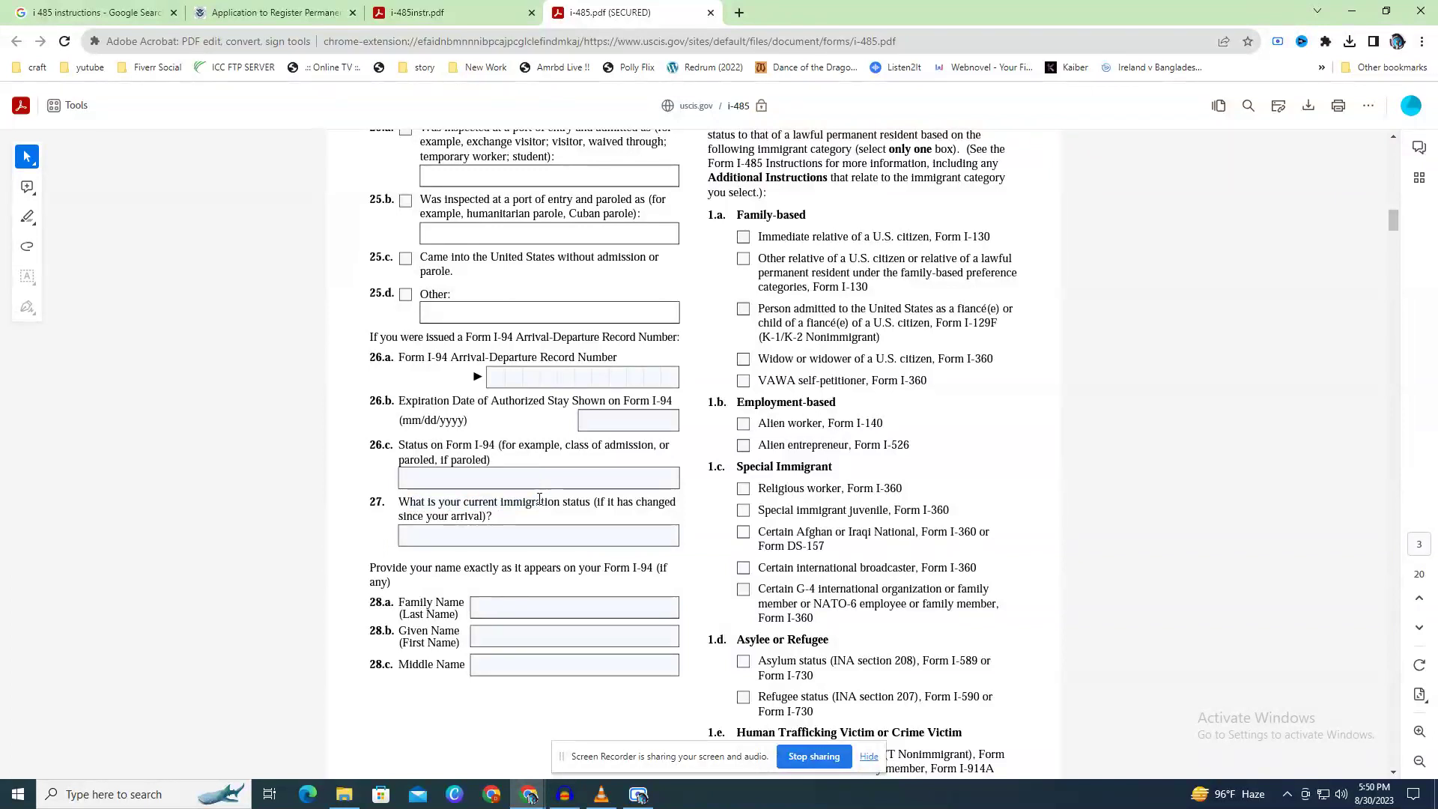
left_click_drag(467, 502, 567, 502)
left_click(571, 504)
scroll(758, 514, "up", 1)
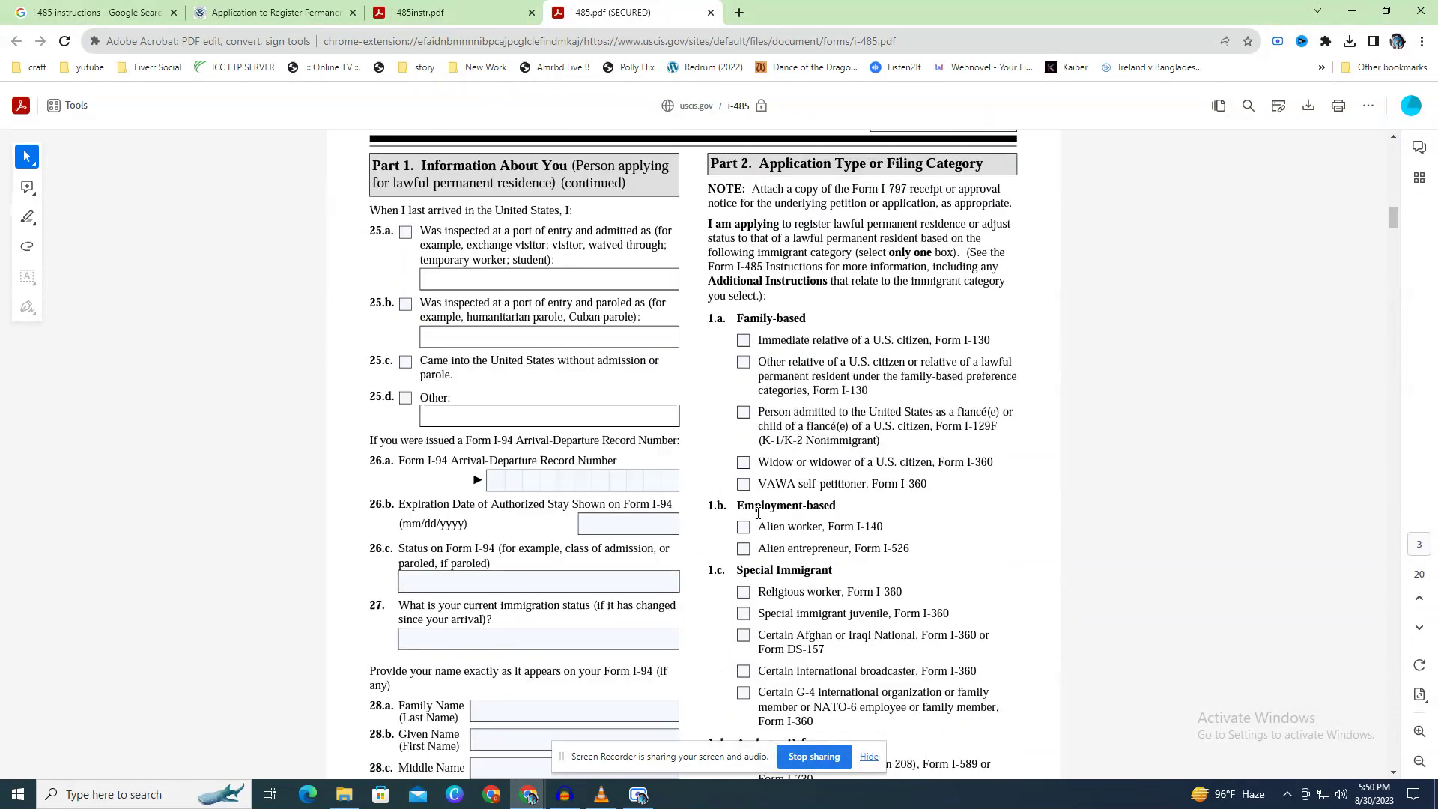
scroll(759, 513, "down", 1)
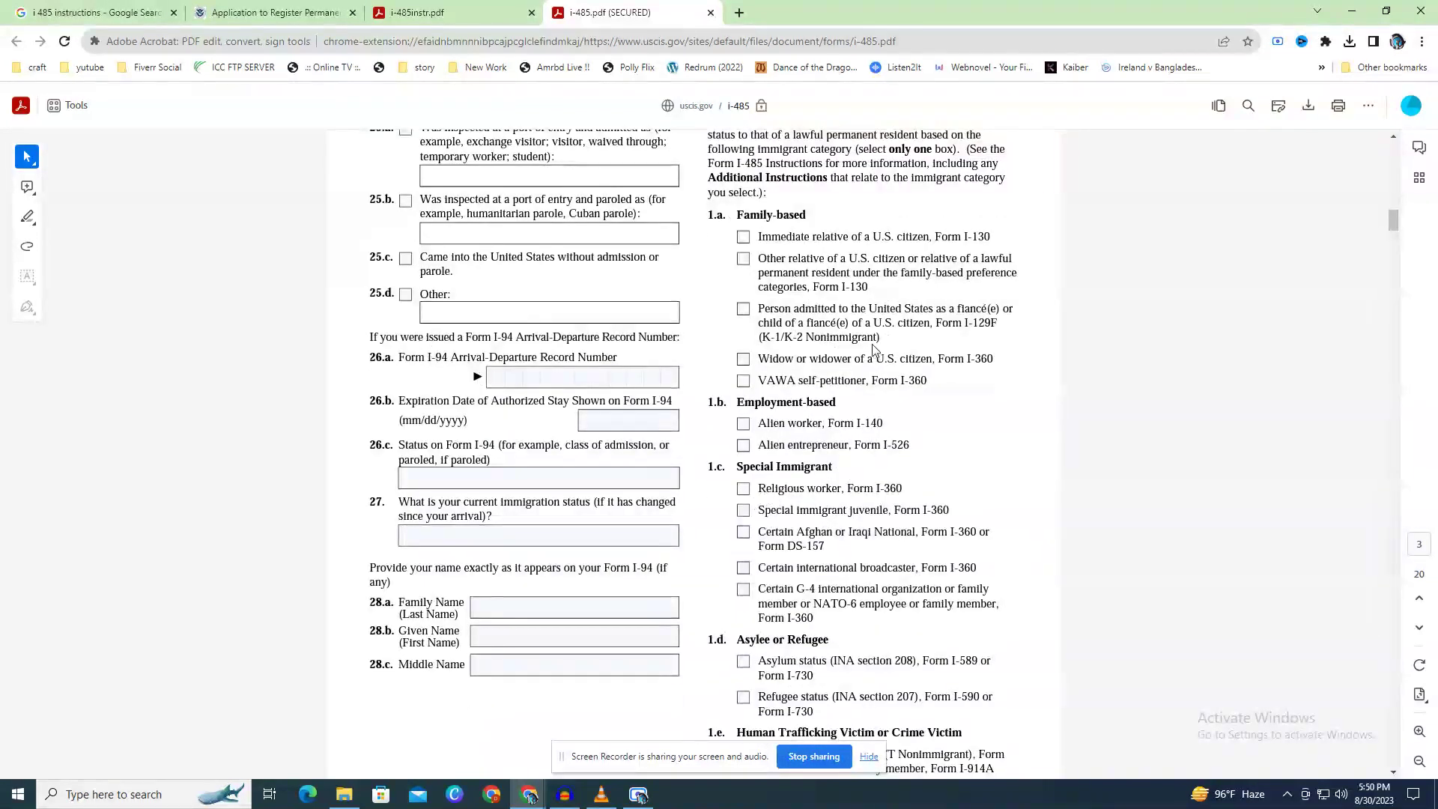
scroll(869, 345, "up", 2)
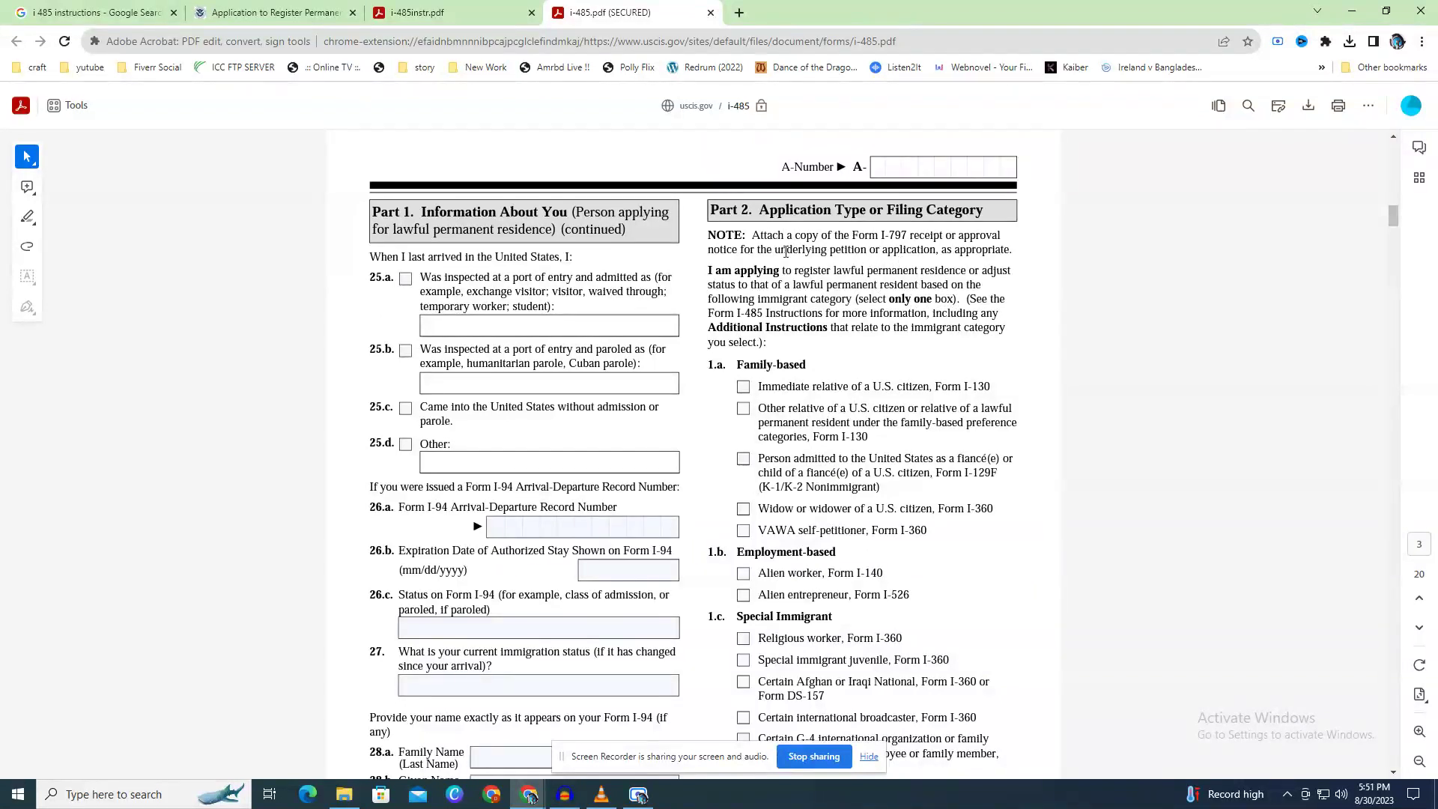
Point out the Form I-94 reference in the name instruction on page 3.
left_click_drag(751, 236, 825, 236)
left_click(840, 236)
scroll(678, 351, "down", 4)
left_click_drag(622, 418, 660, 417)
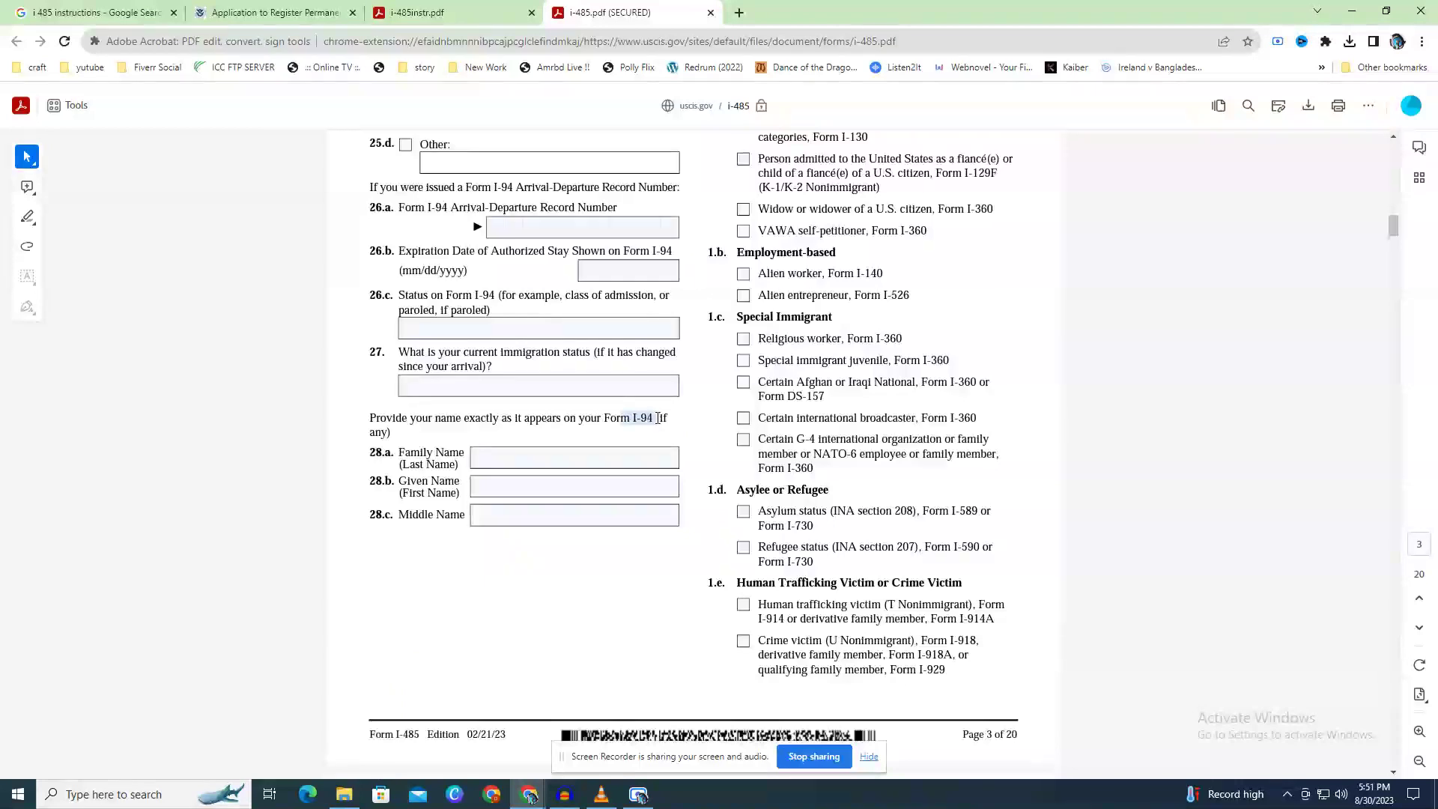
left_click(846, 338)
Scroll past the Asylee/Refugee and Trafficking/Crime Victim boxes to the top of page 4.
scroll(838, 333, "up", 4)
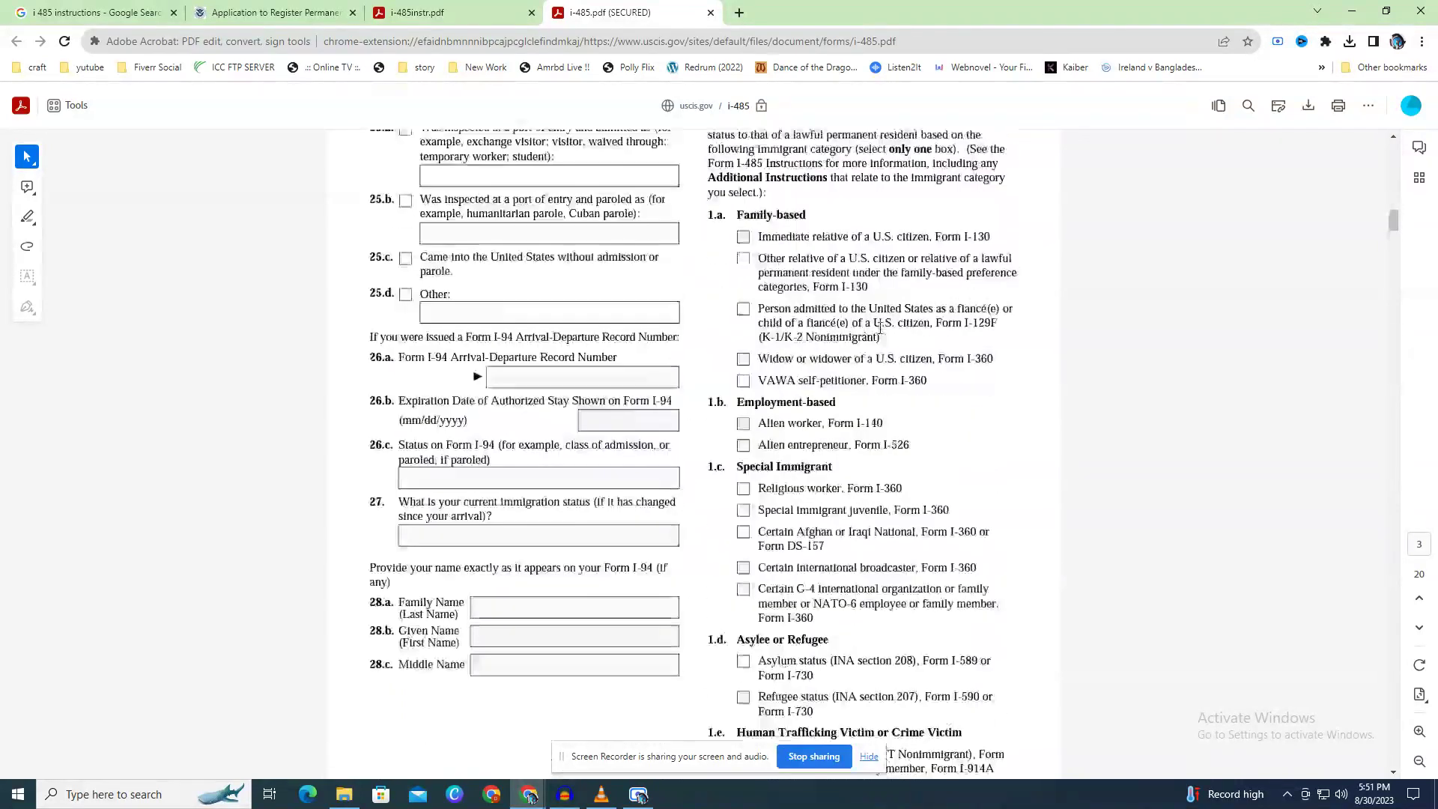
scroll(883, 333, "down", 2)
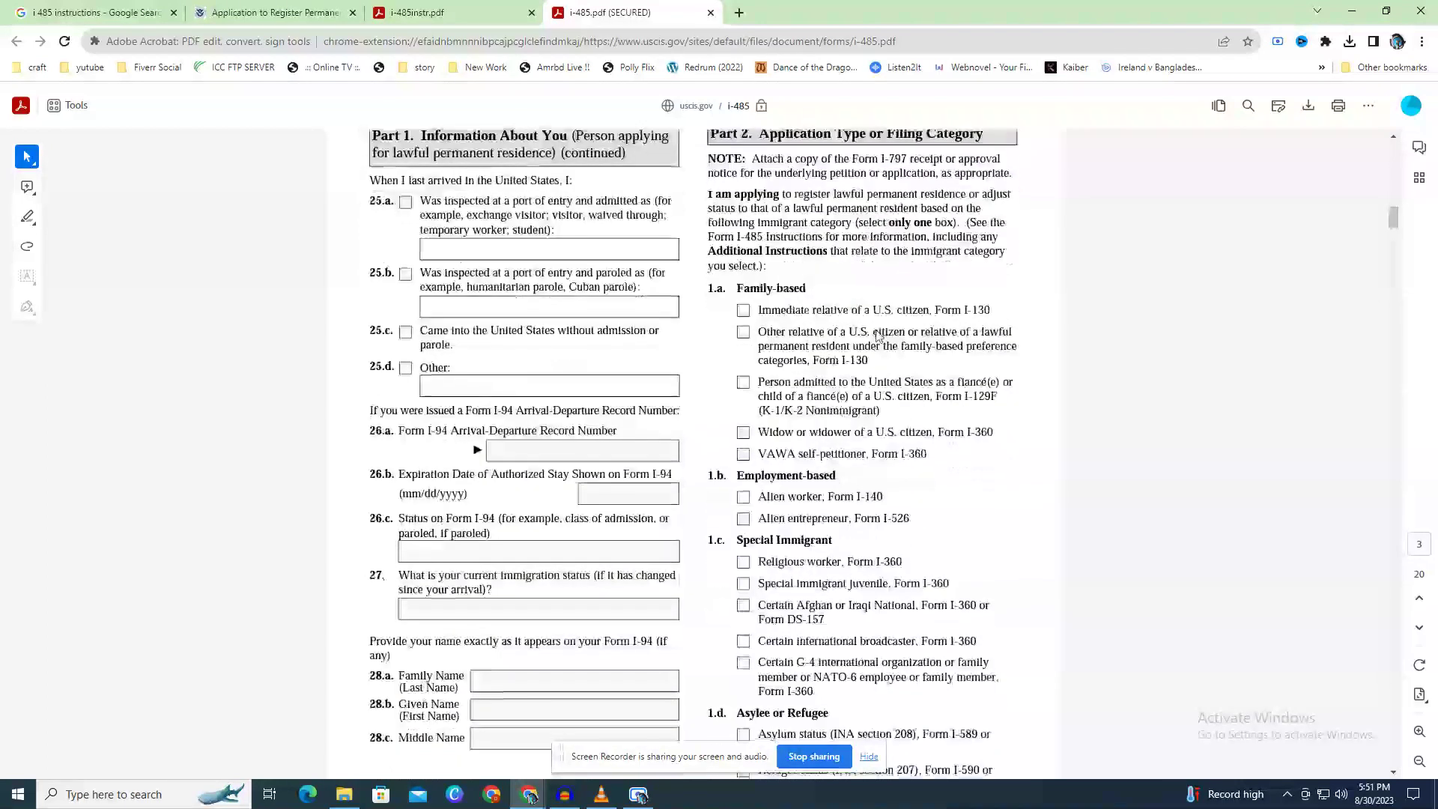
scroll(880, 336, "up", 2)
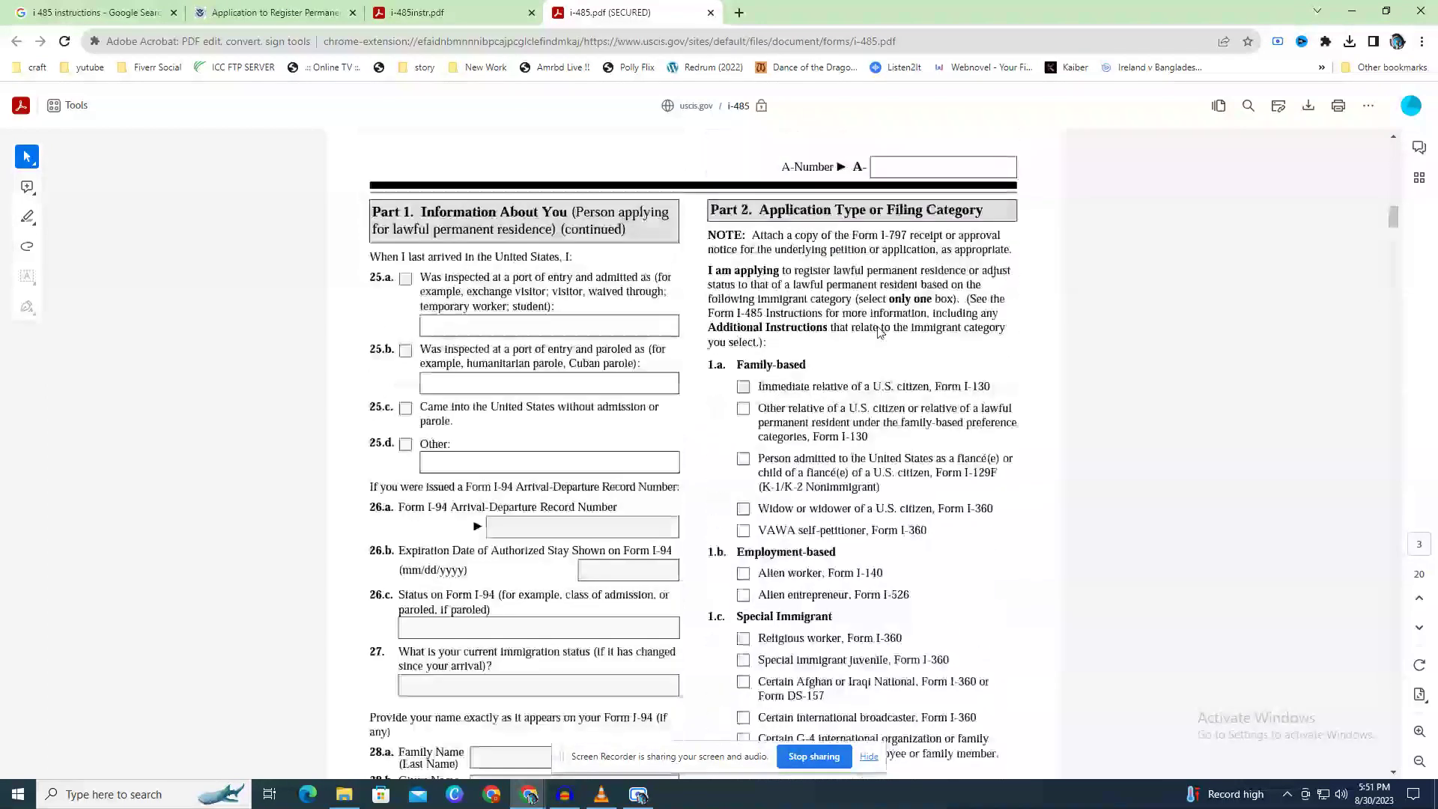
scroll(874, 327, "down", 1)
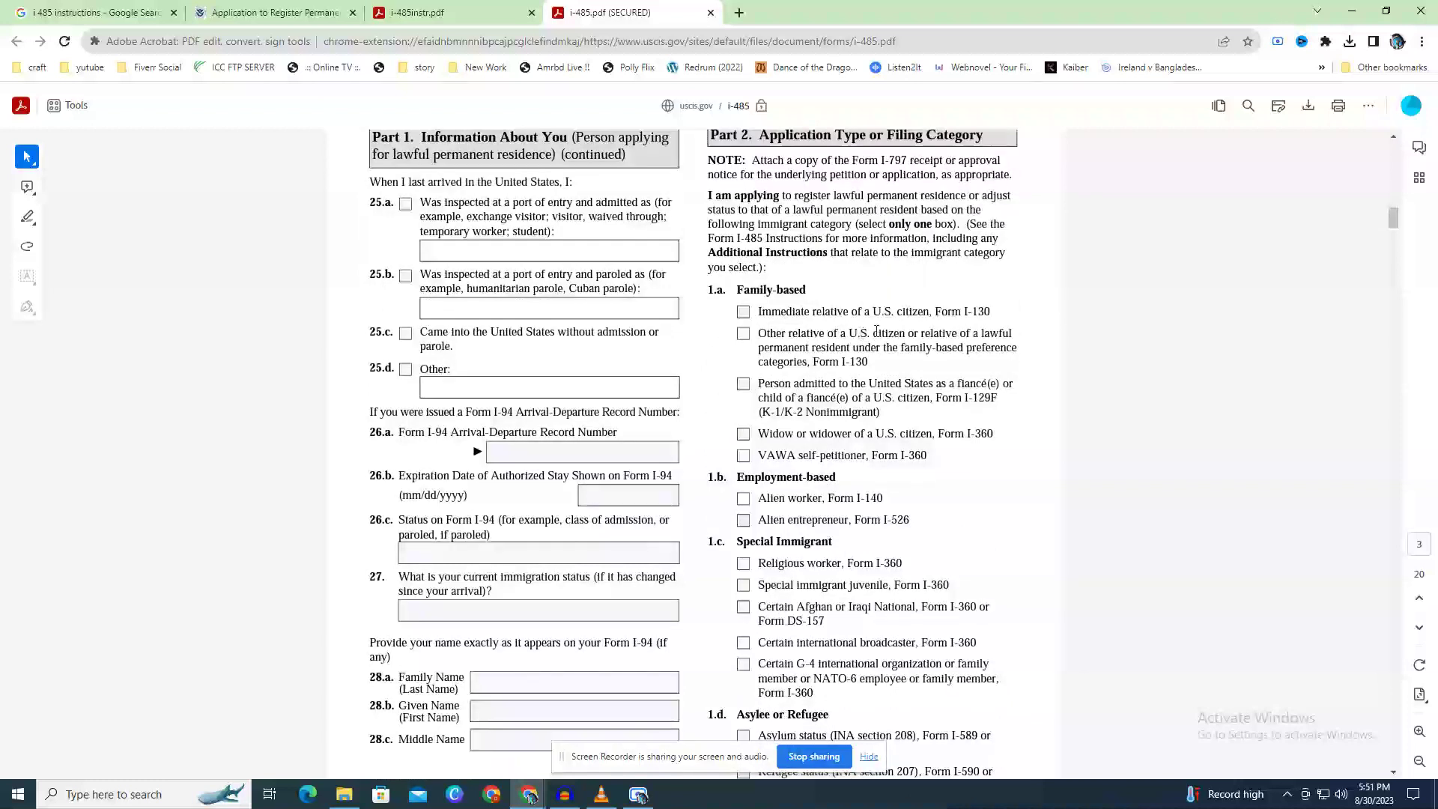
scroll(877, 330, "down", 1)
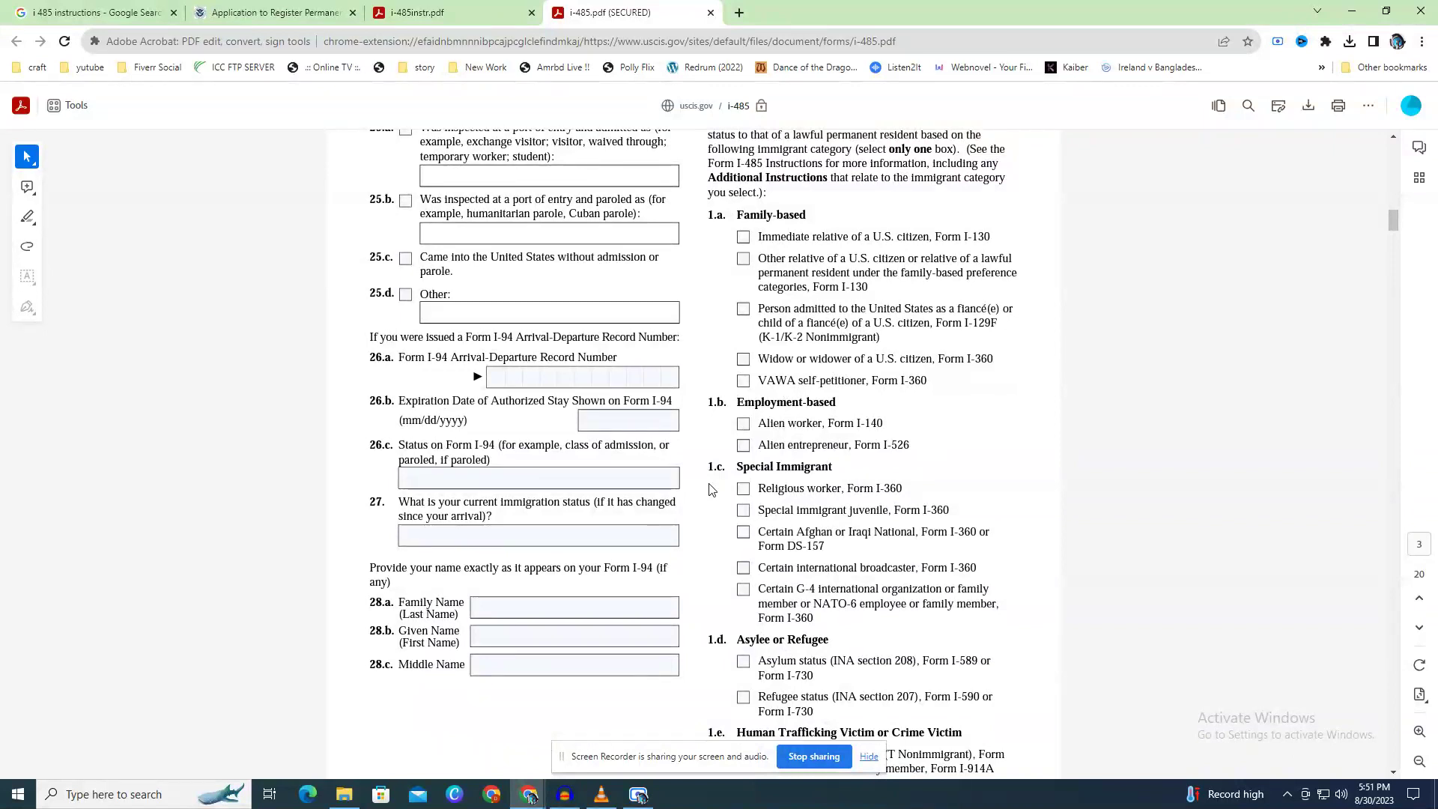
scroll(712, 489, "down", 7)
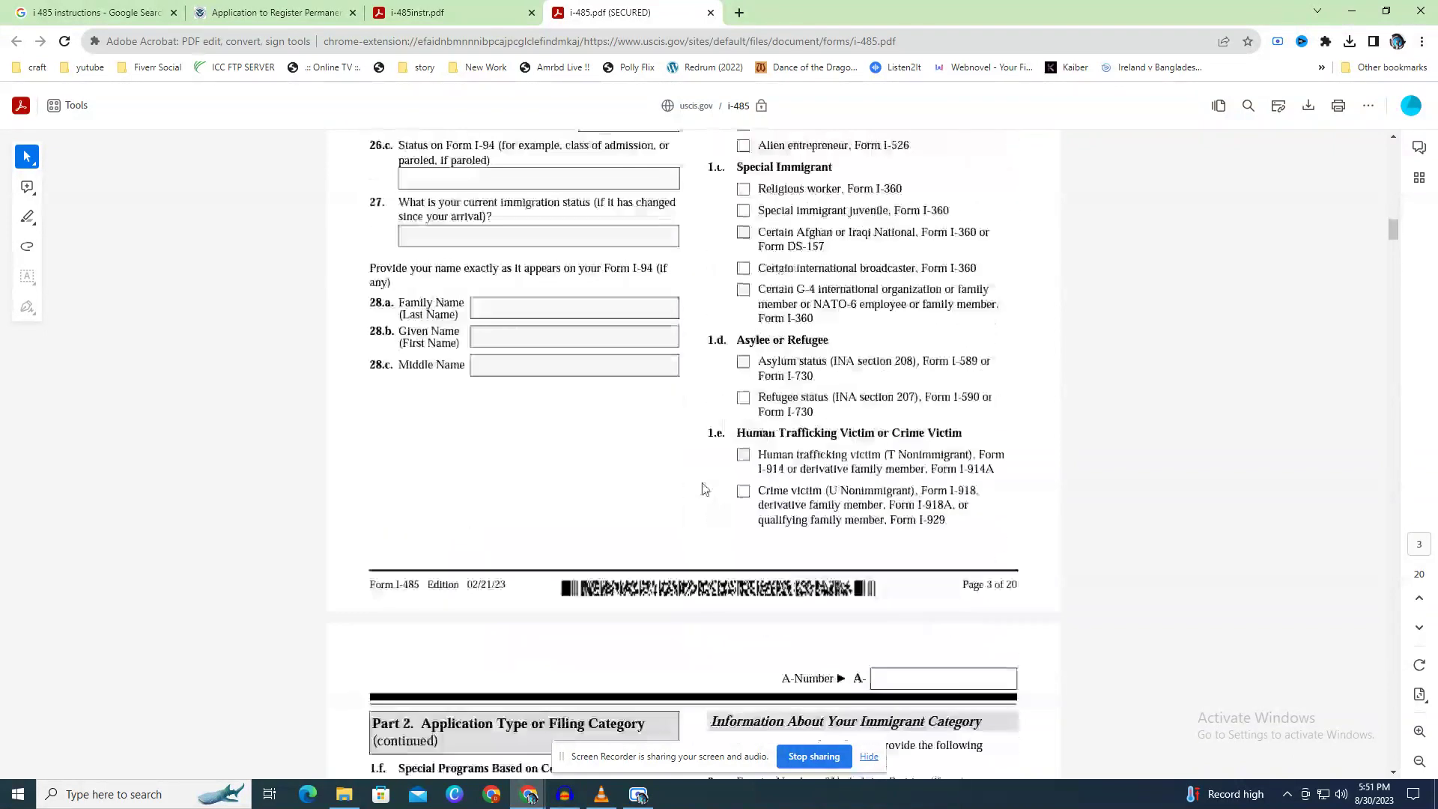
Scroll through page 4's Part 2 items 1.f–9 down to the Part 3 heading.
scroll(678, 500, "down", 2)
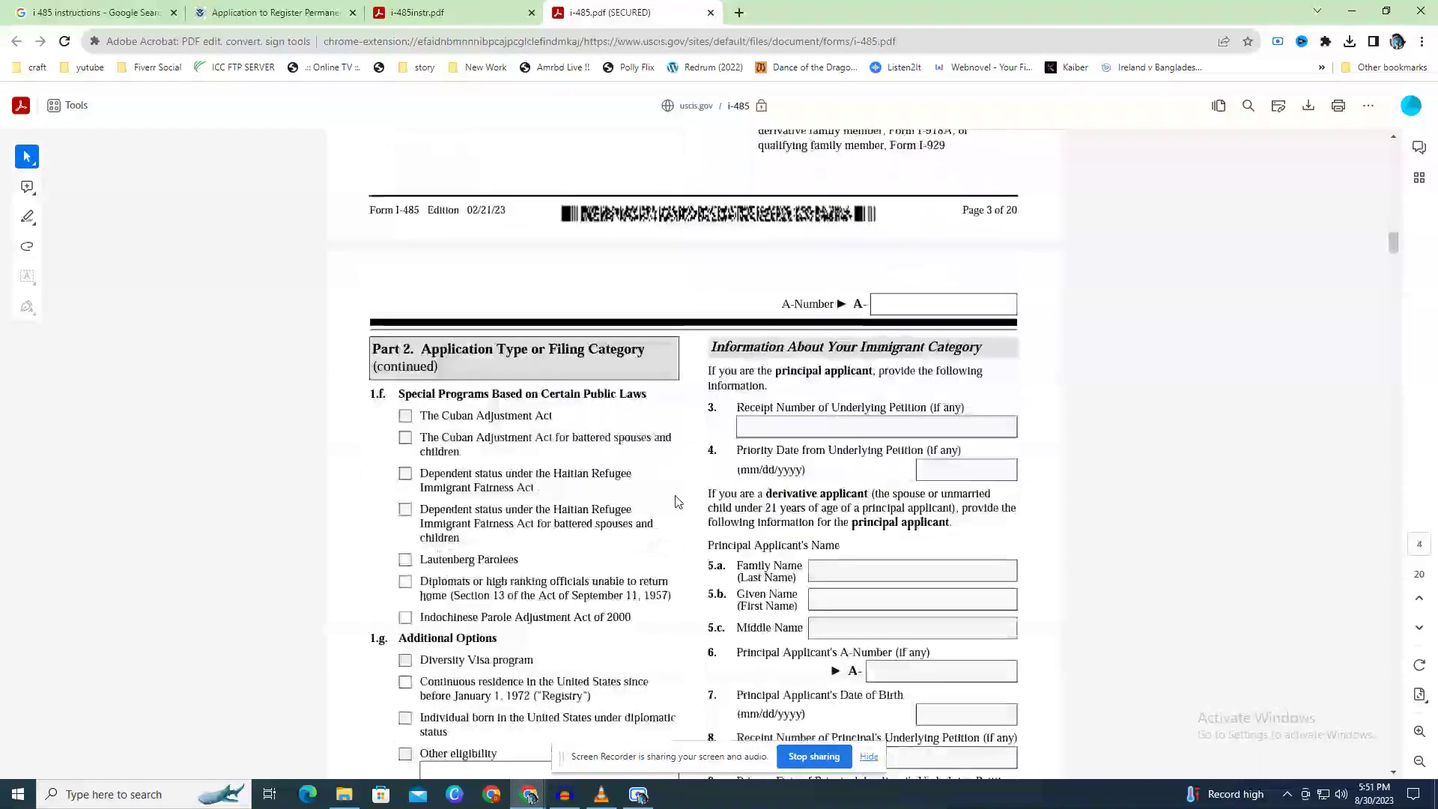
scroll(678, 500, "down", 3)
scroll(665, 494, "up", 12)
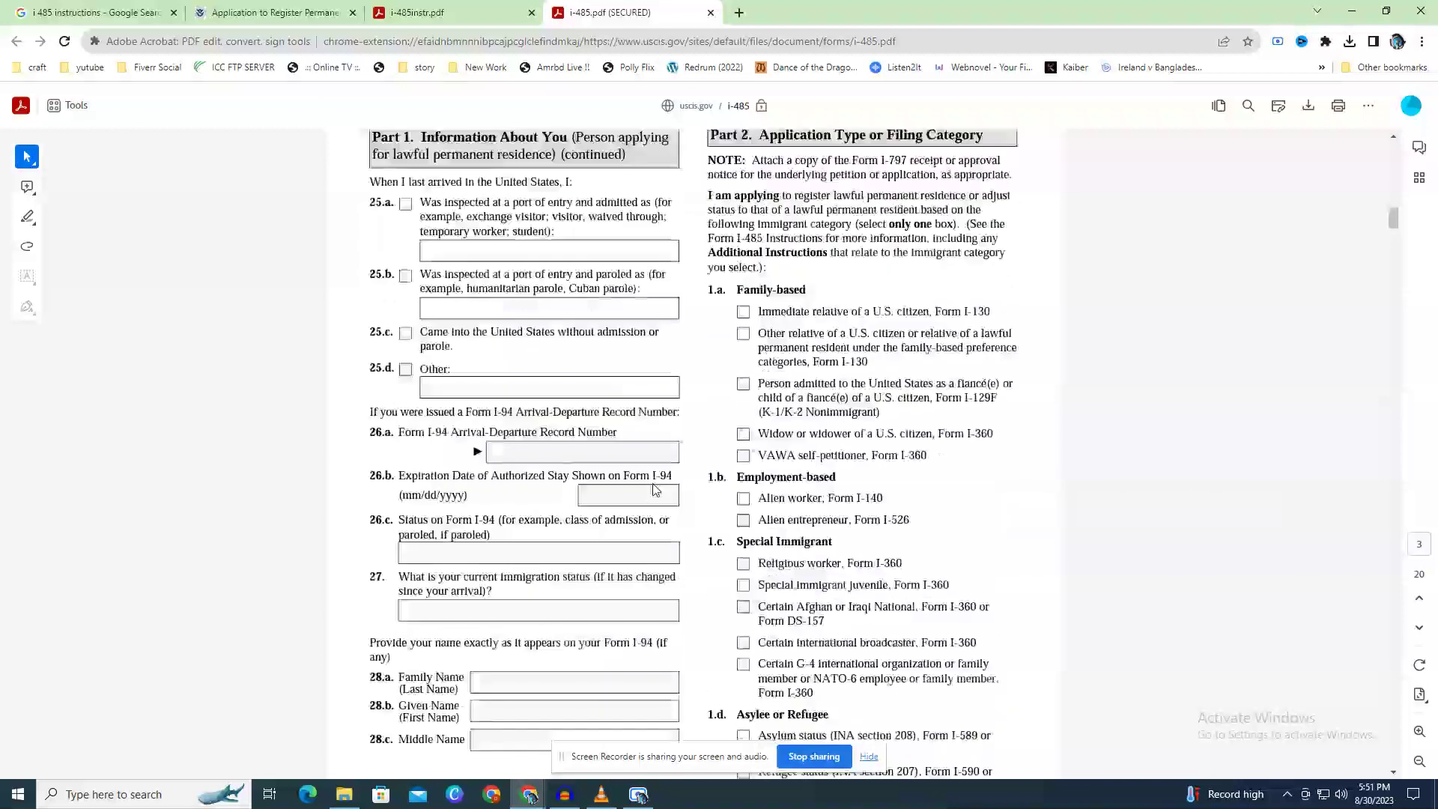
scroll(652, 517, "down", 1)
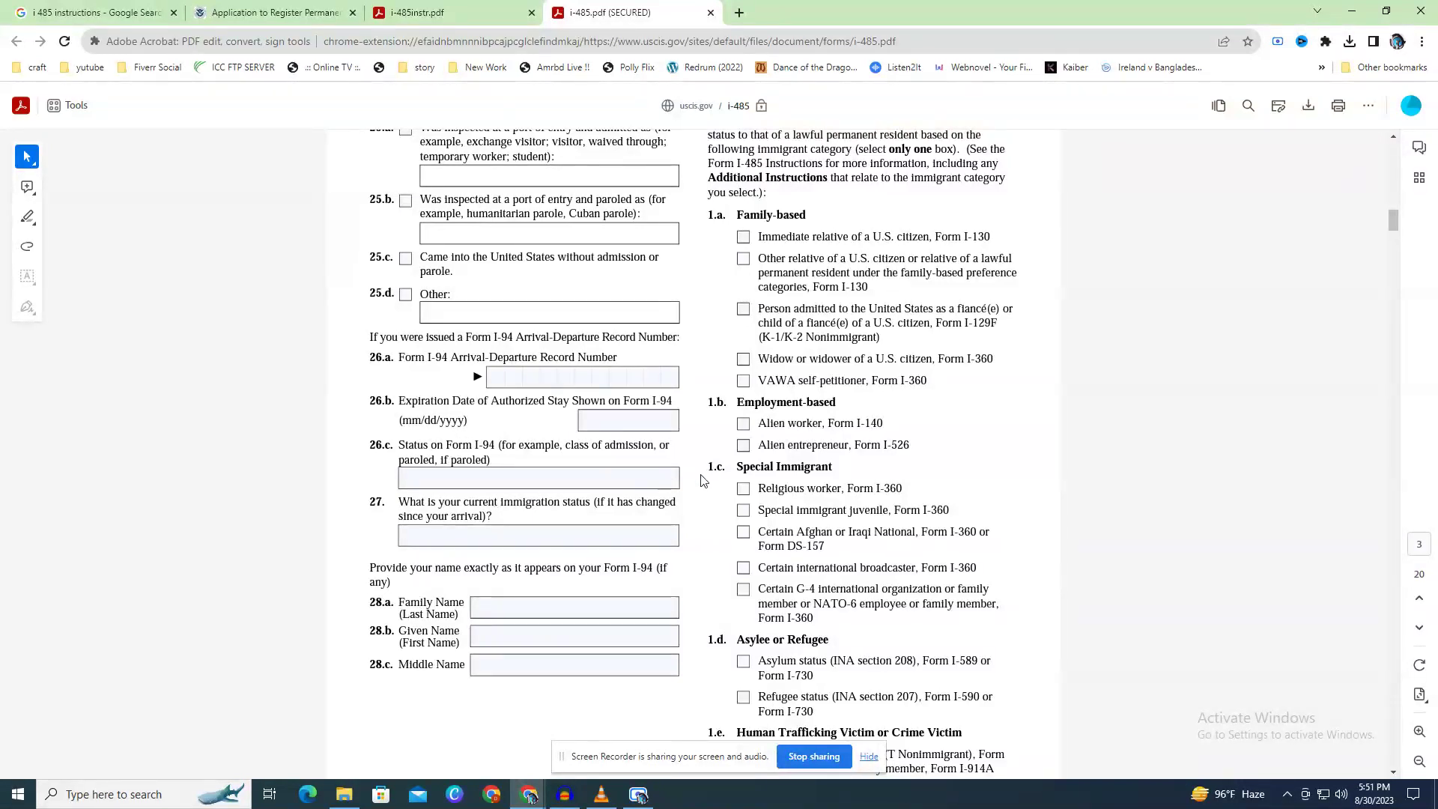
scroll(705, 480, "down", 10)
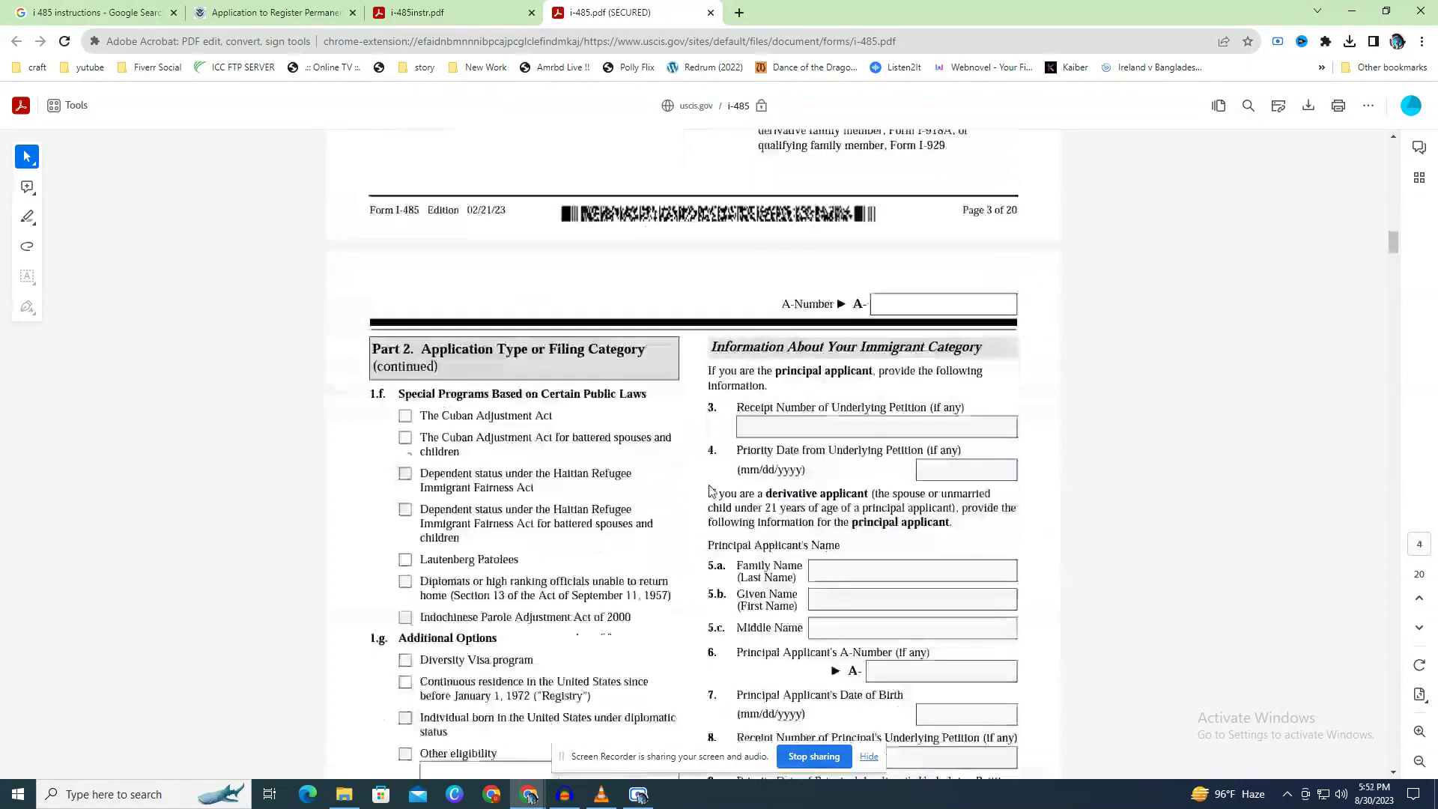
scroll(712, 491, "down", 8)
scroll(709, 498, "down", 3)
scroll(709, 484, "down", 1)
scroll(709, 484, "up", 14)
scroll(722, 469, "up", 4)
scroll(715, 474, "down", 7)
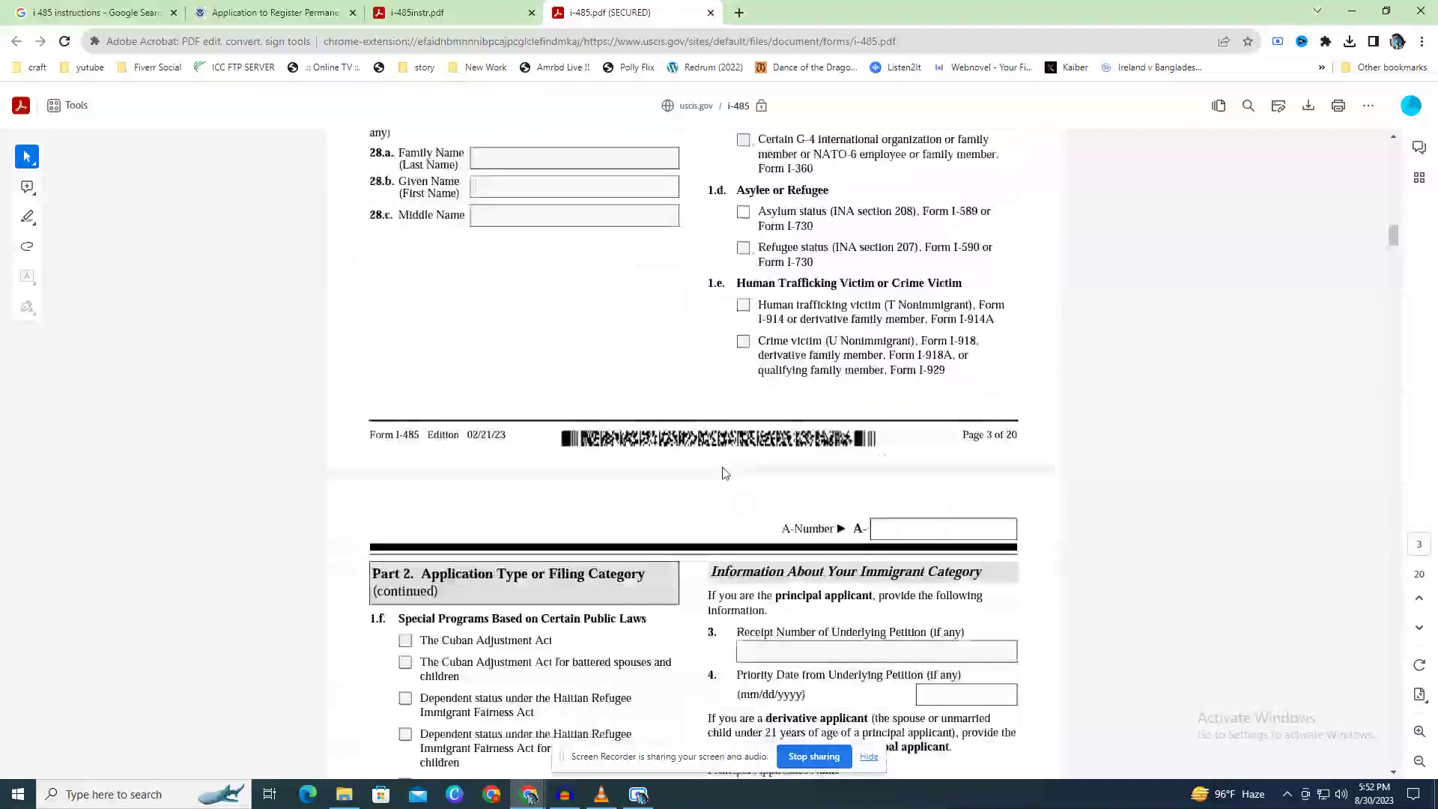
scroll(708, 473, "up", 5)
scroll(704, 472, "up", 4)
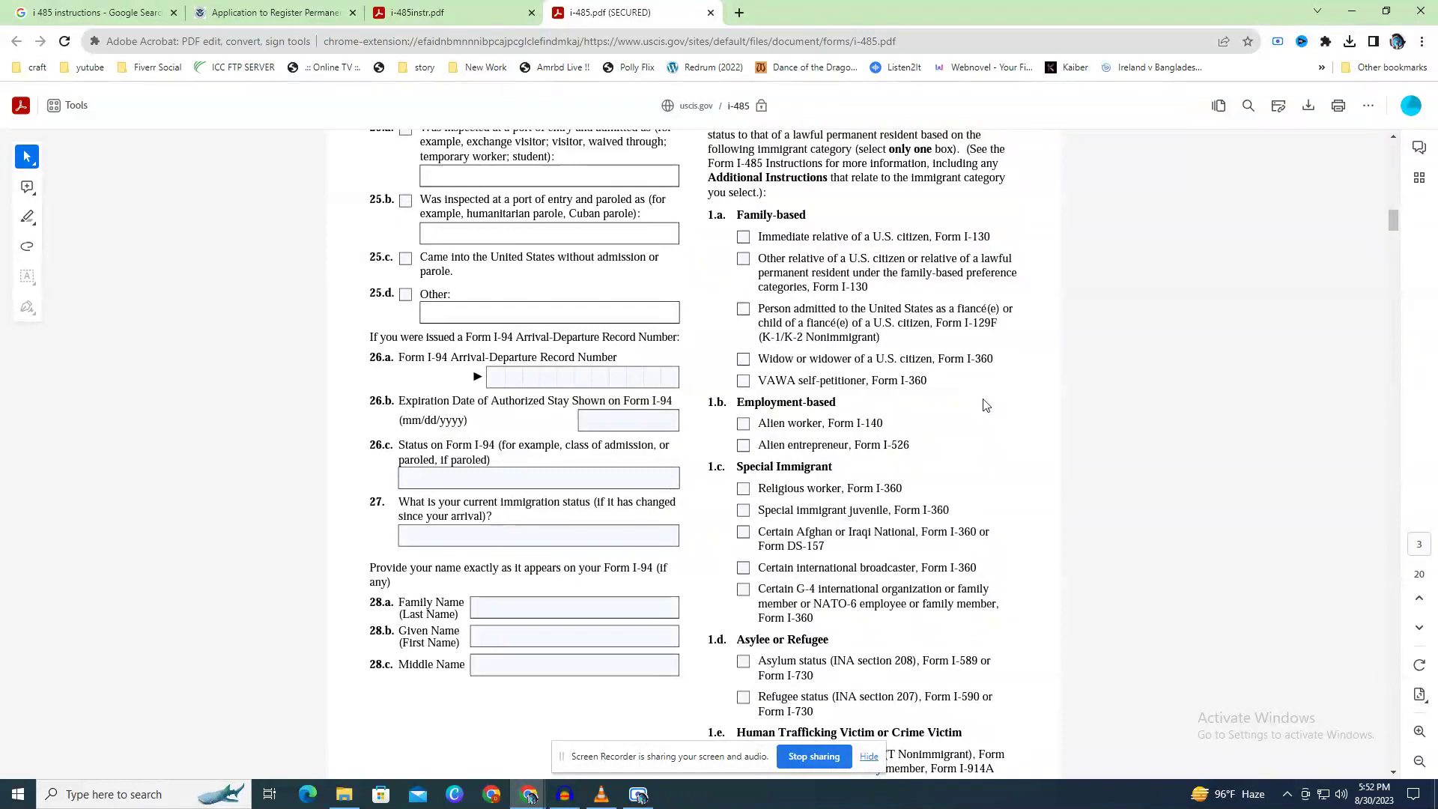
scroll(974, 395, "down", 3)
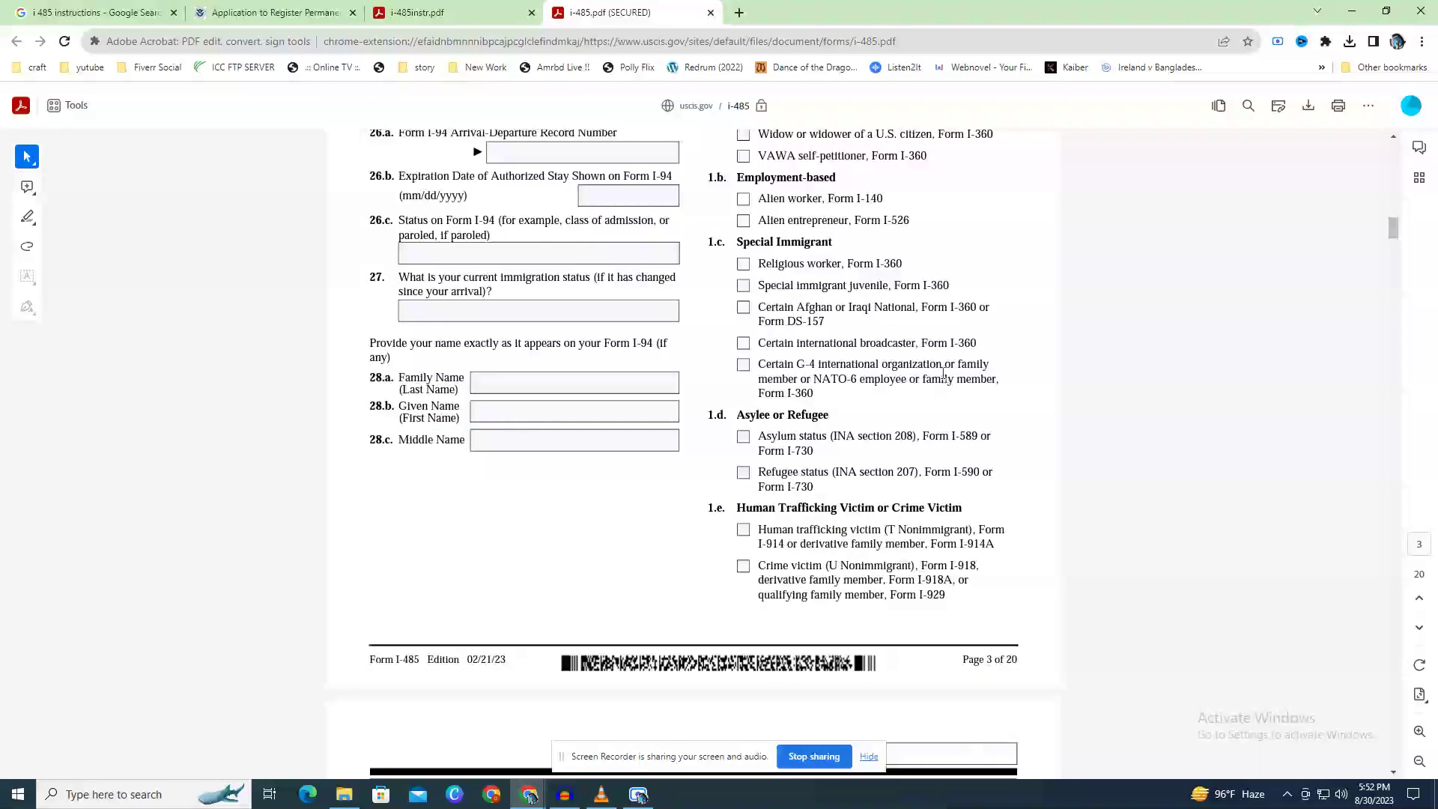
scroll(942, 372, "down", 5)
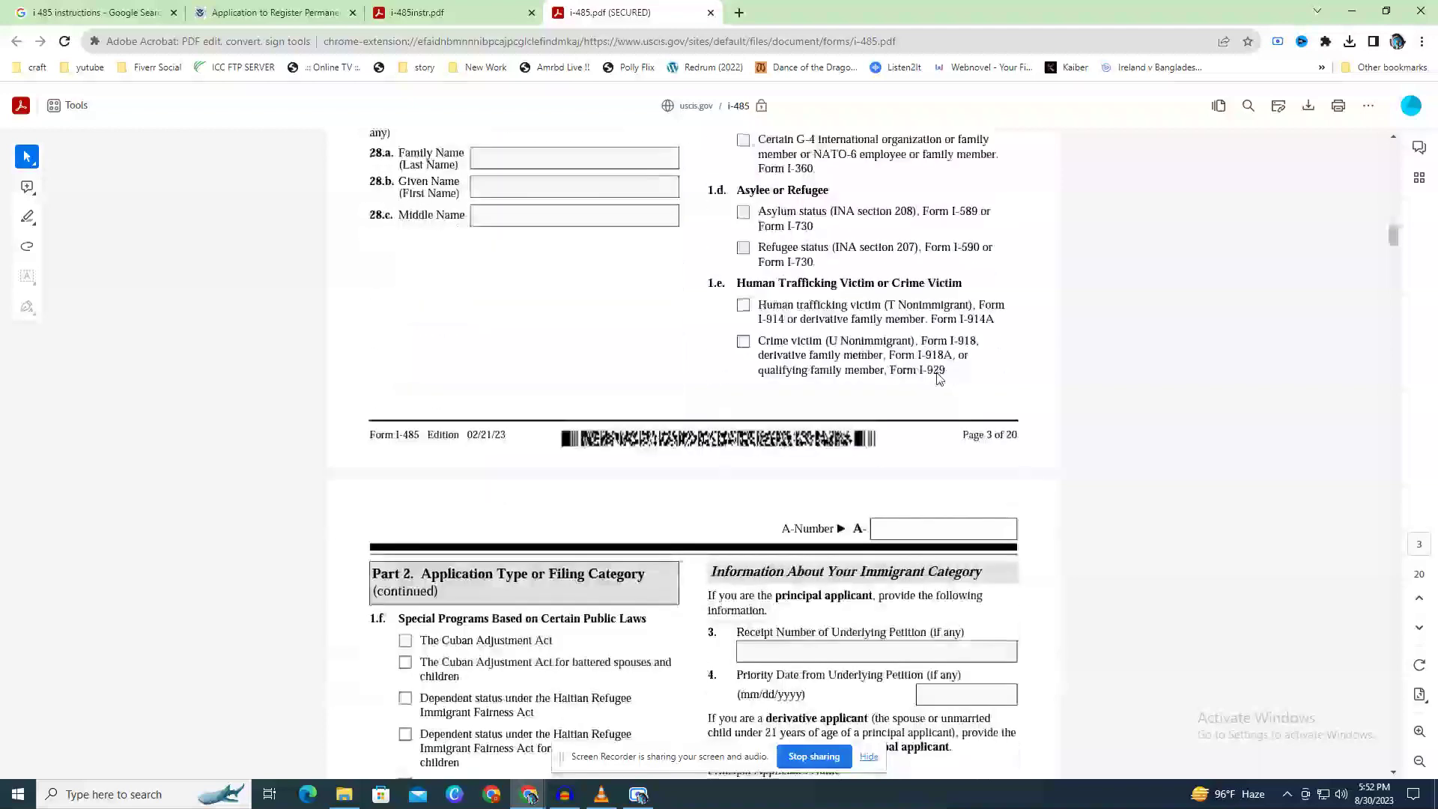
scroll(918, 376, "down", 1)
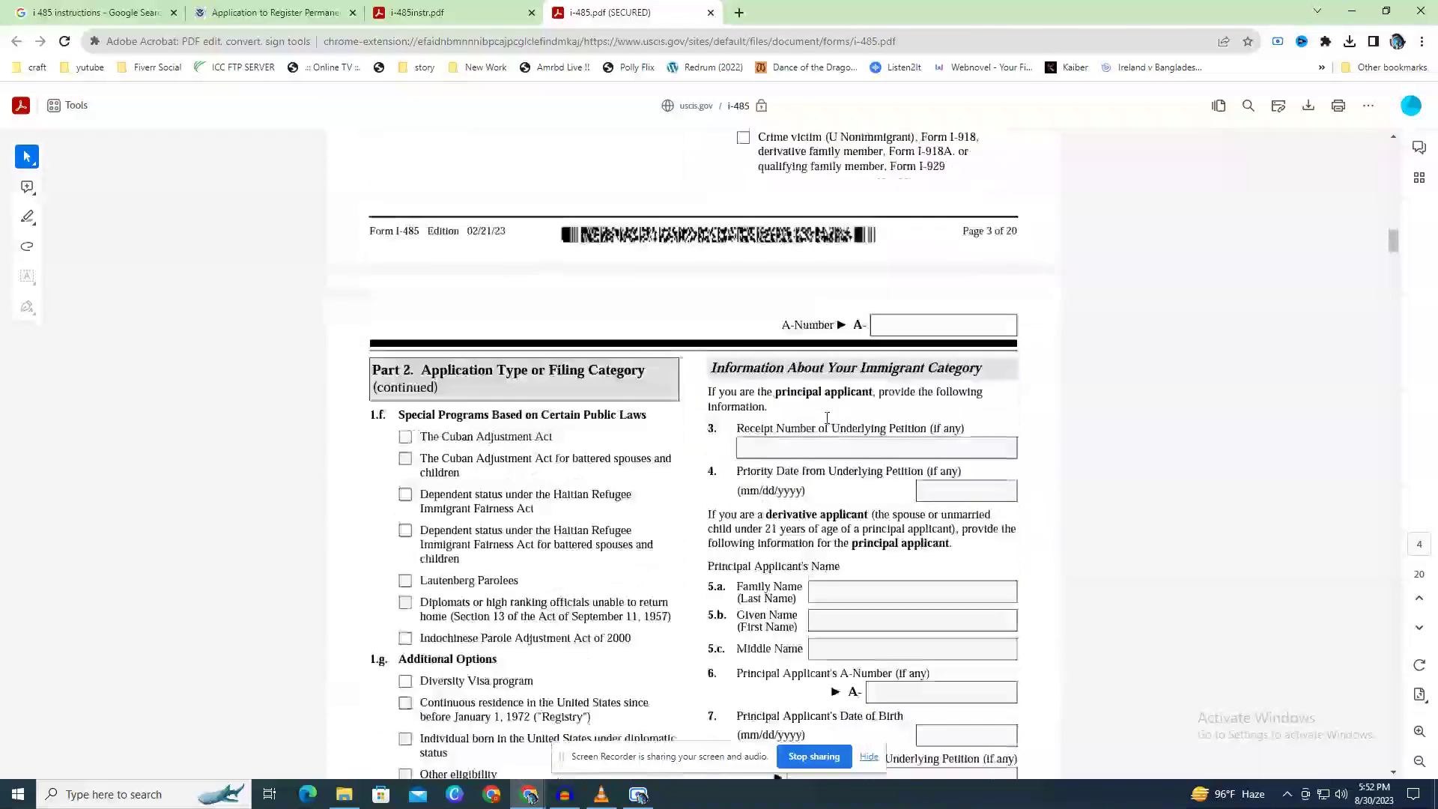
scroll(827, 417, "down", 1)
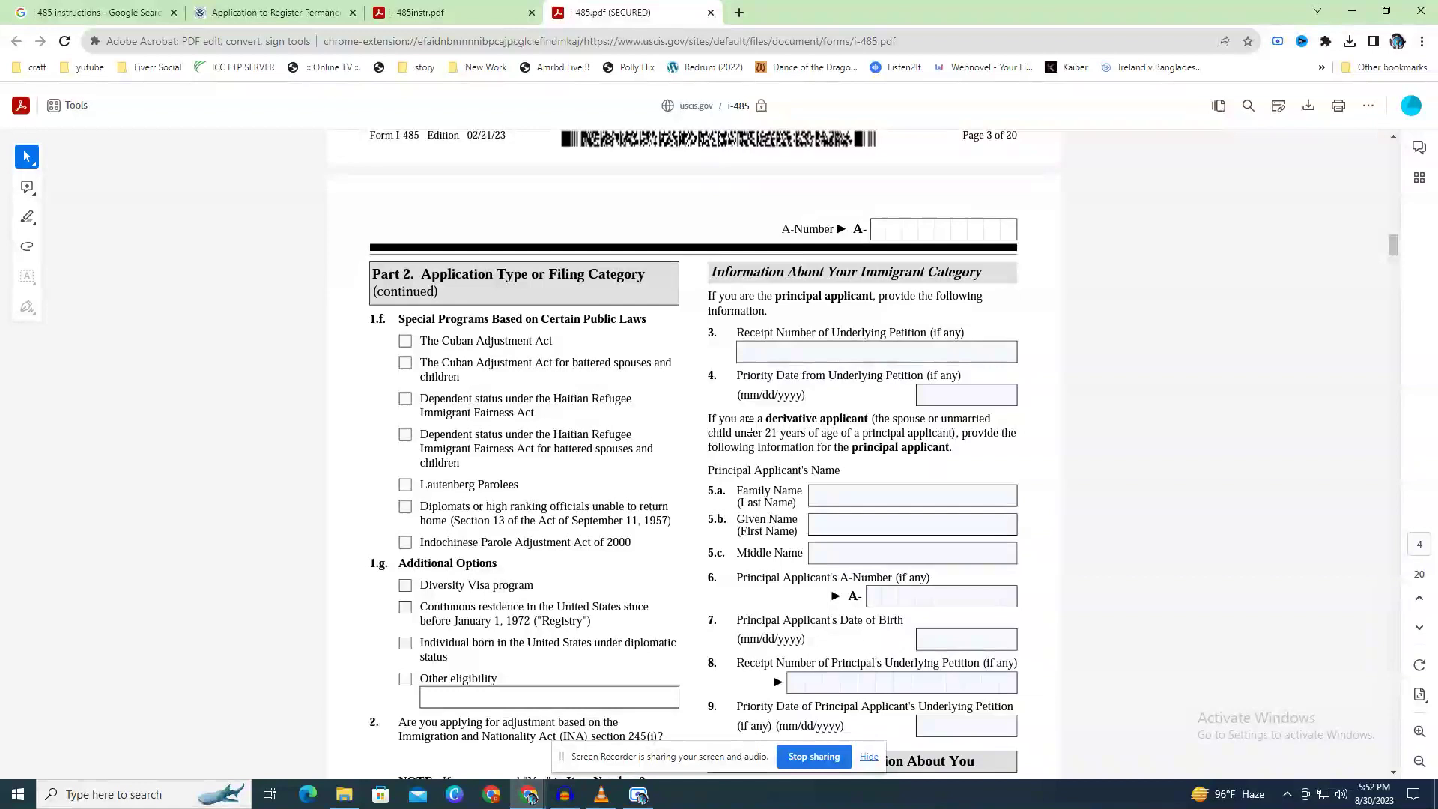
scroll(750, 425, "down", 1)
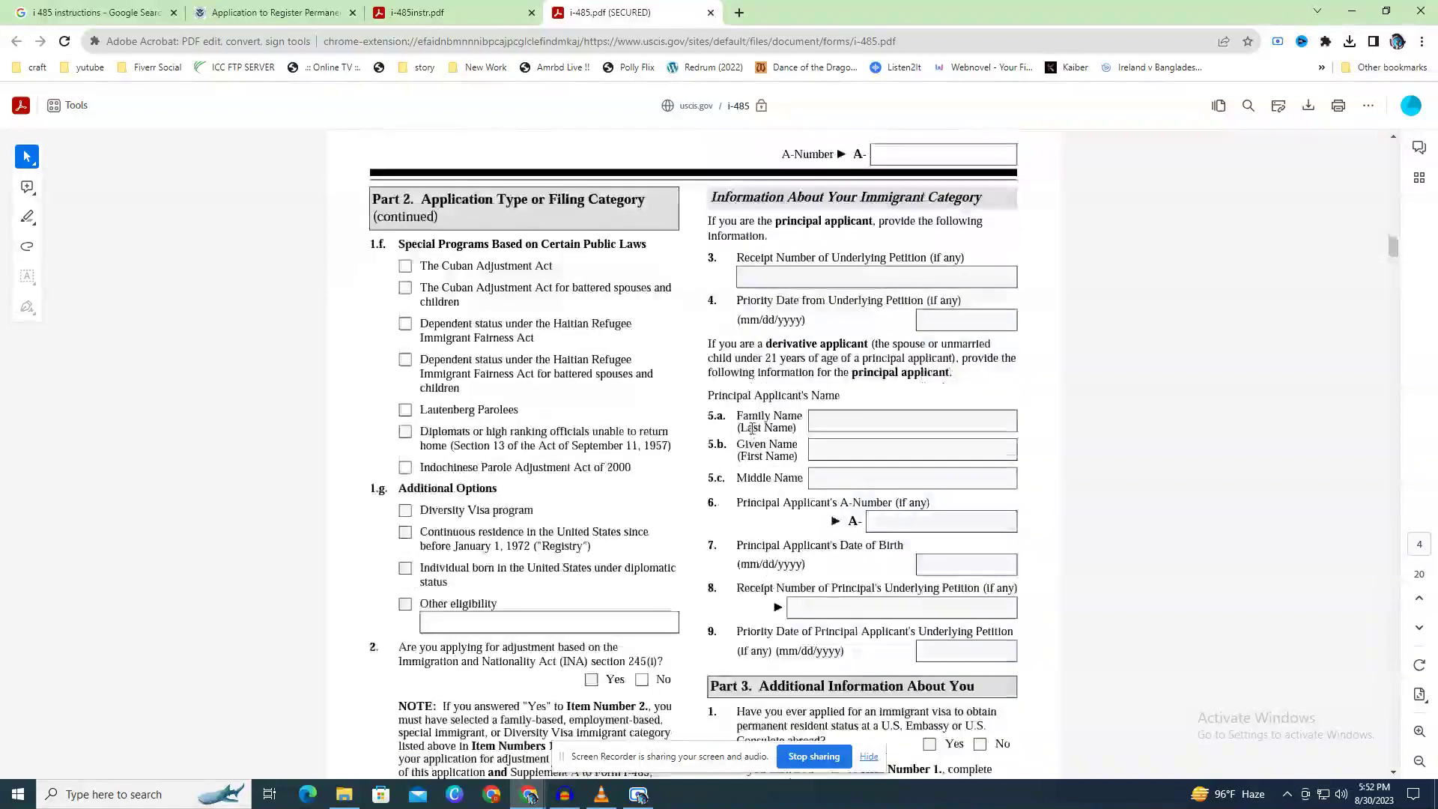
scroll(753, 428, "down", 3)
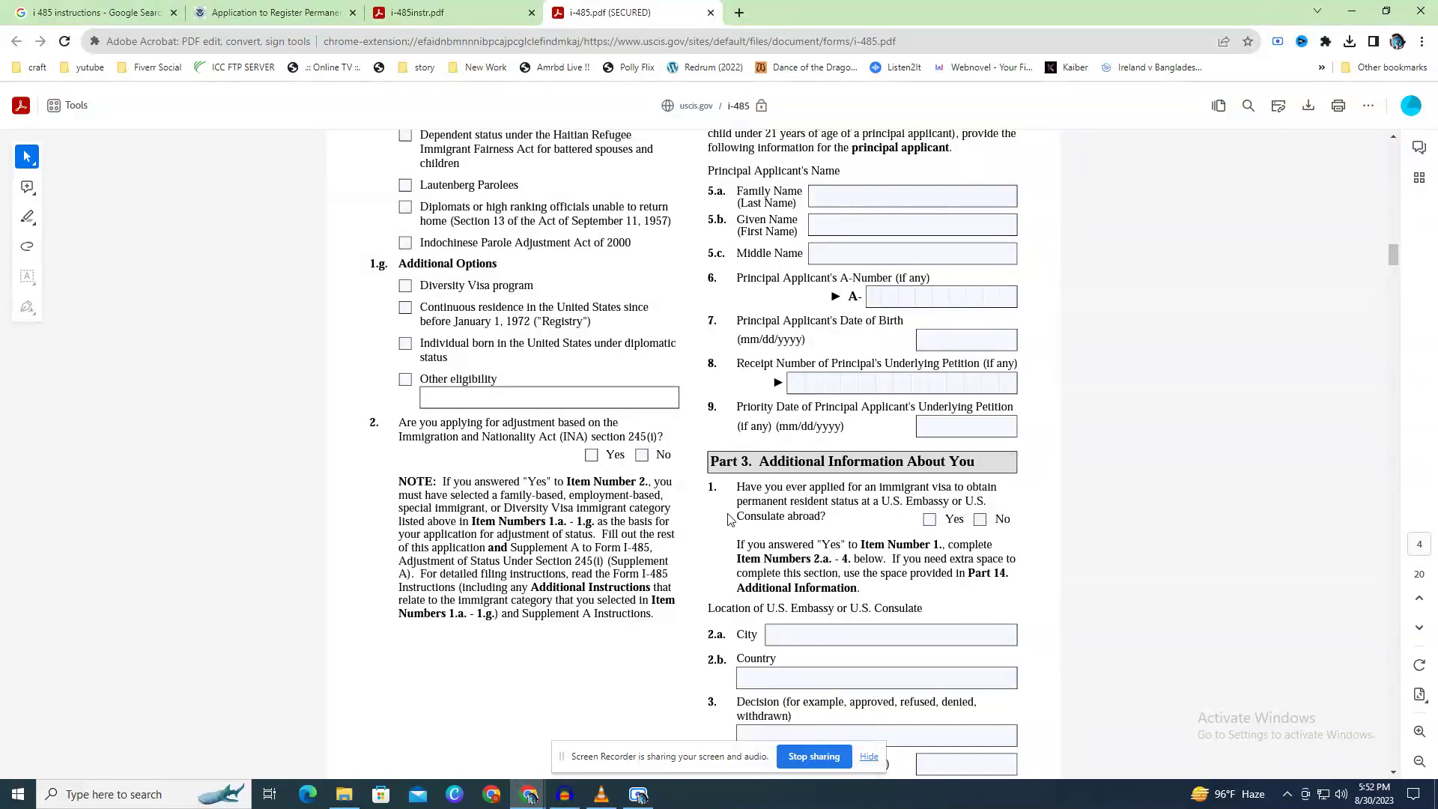
Scroll back up from page 4 and point out item 25.a on page 3.
scroll(726, 517, "up", 5)
scroll(732, 522, "up", 9)
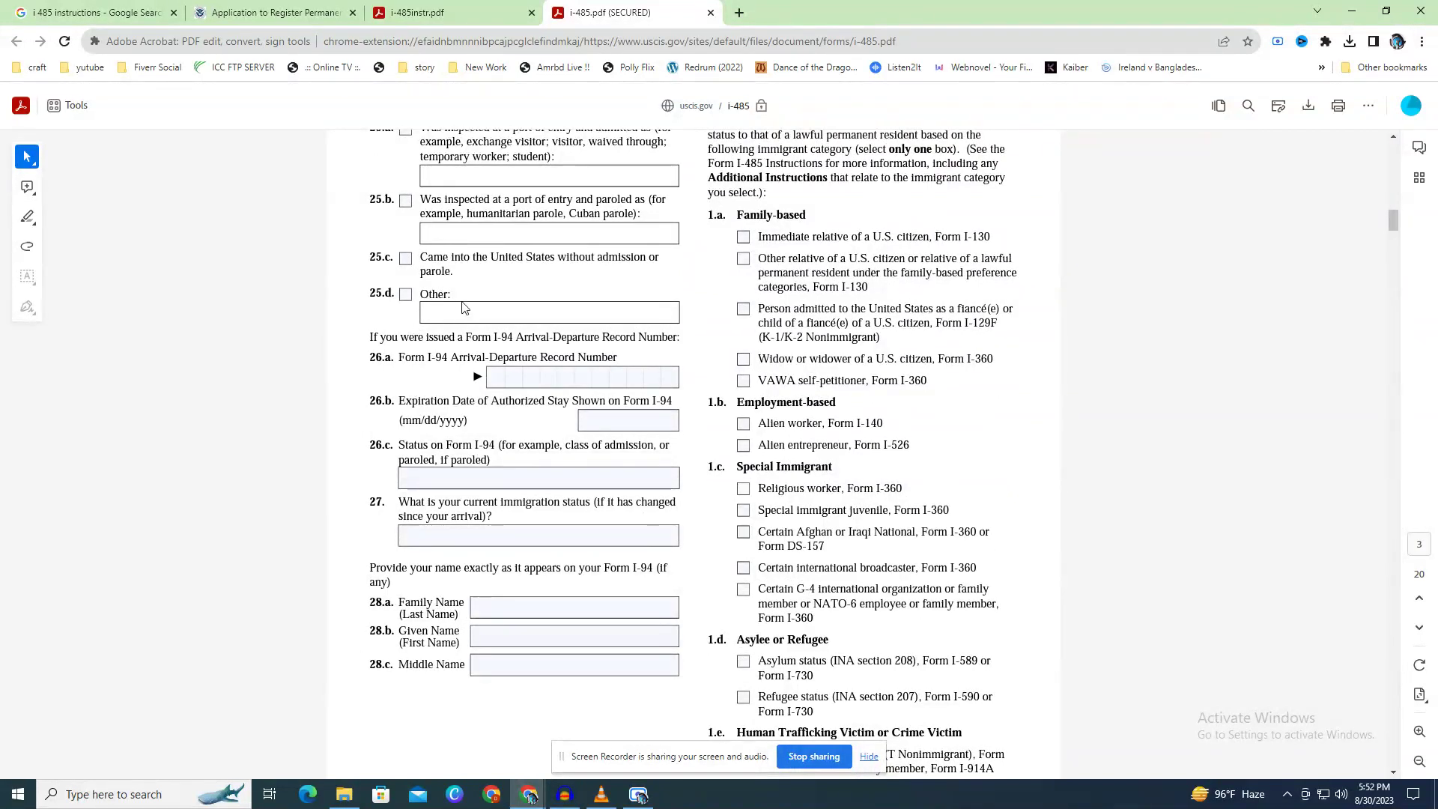
scroll(466, 255, "up", 1)
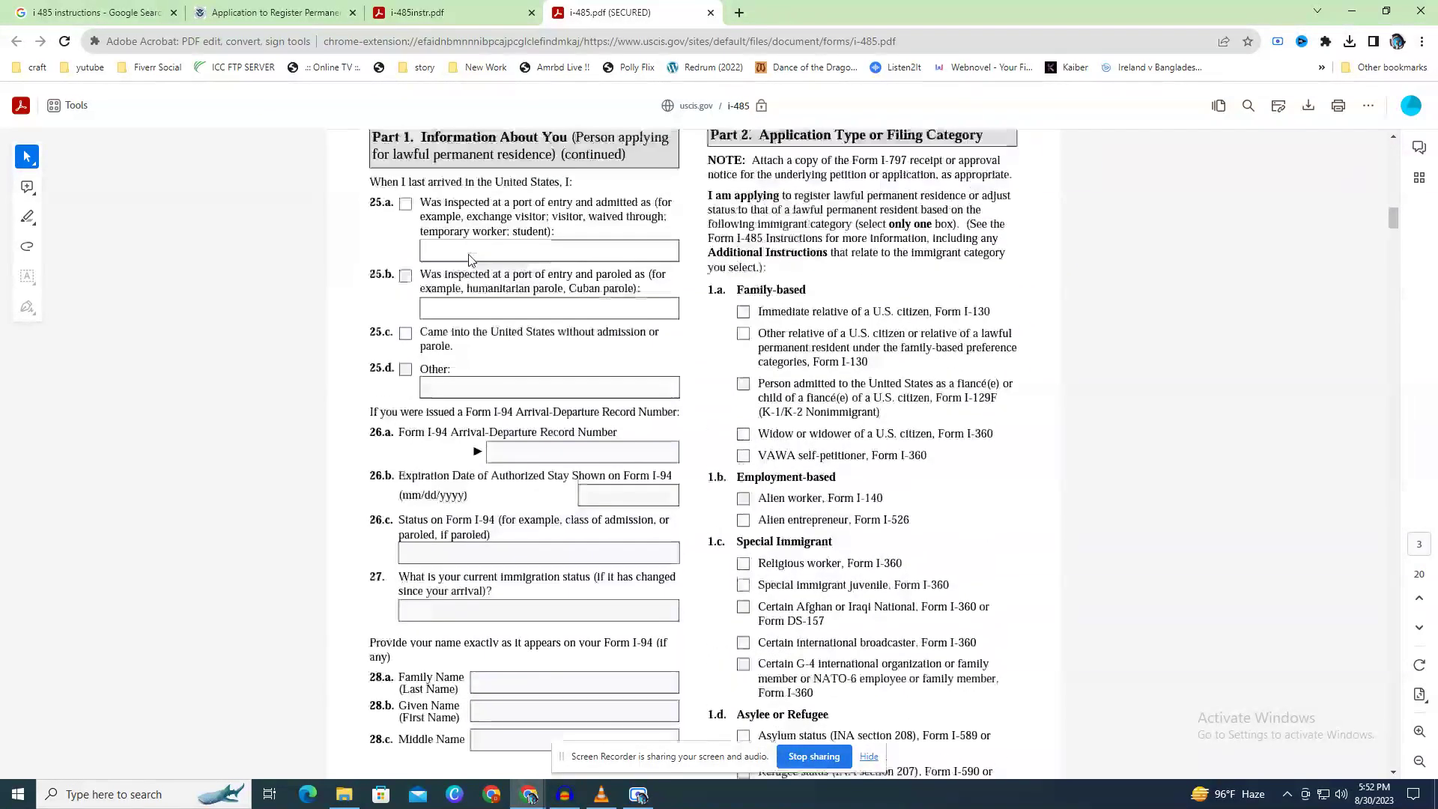
left_click_drag(421, 203, 523, 209)
left_click(528, 239)
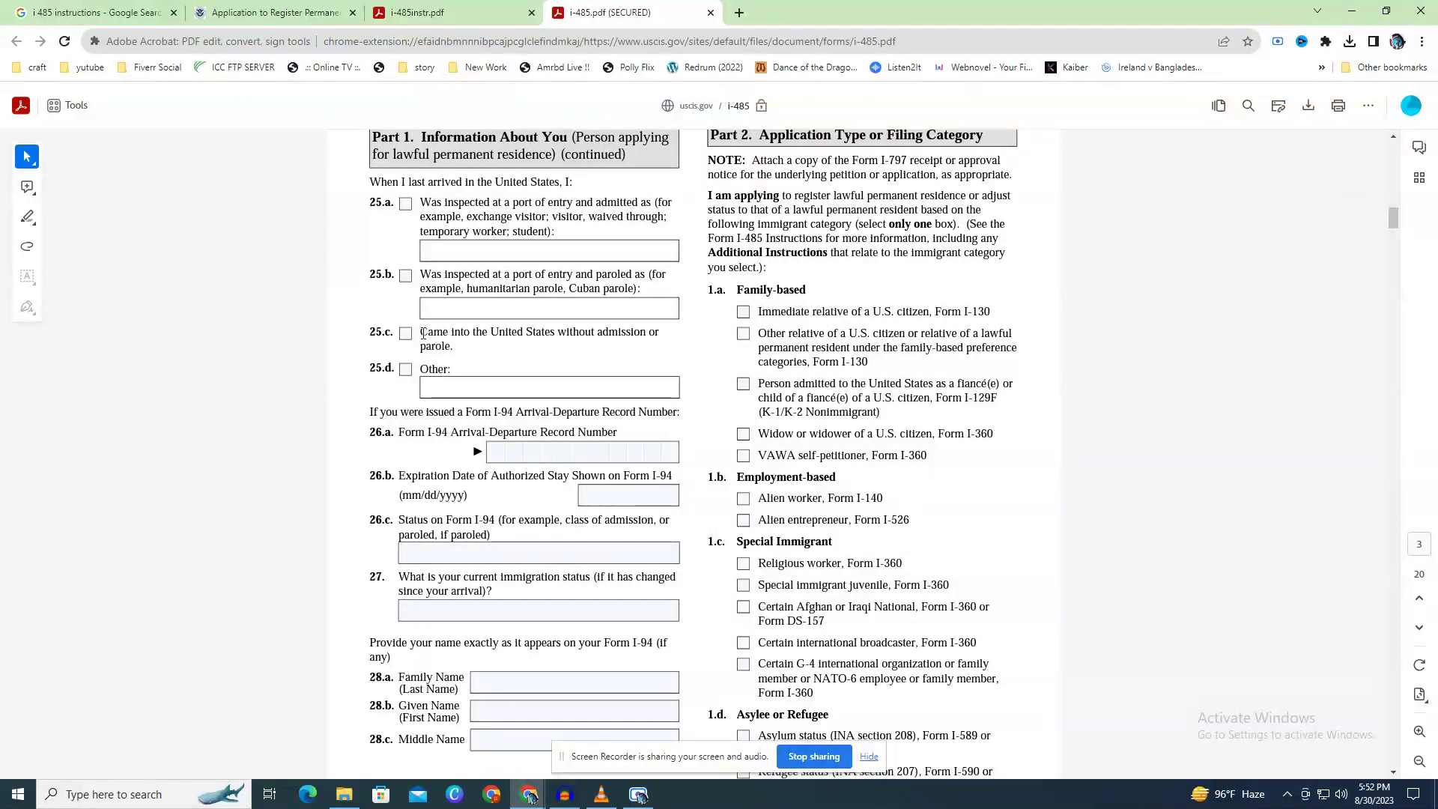
Point out the Part 2 Application Type or Filing Category heading at the top of page 3.
scroll(813, 307, "up", 1)
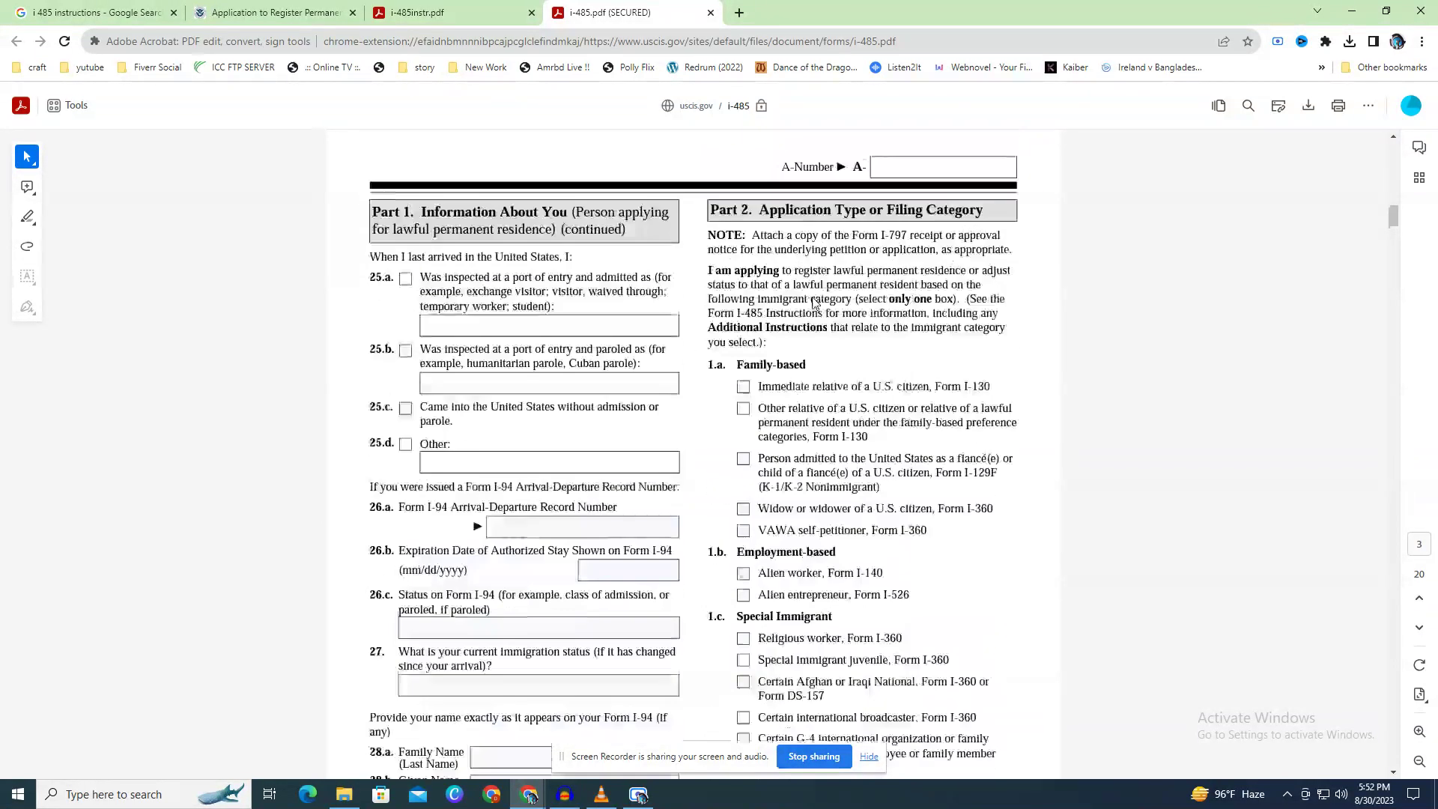
left_click_drag(759, 211, 983, 213)
left_click(873, 268)
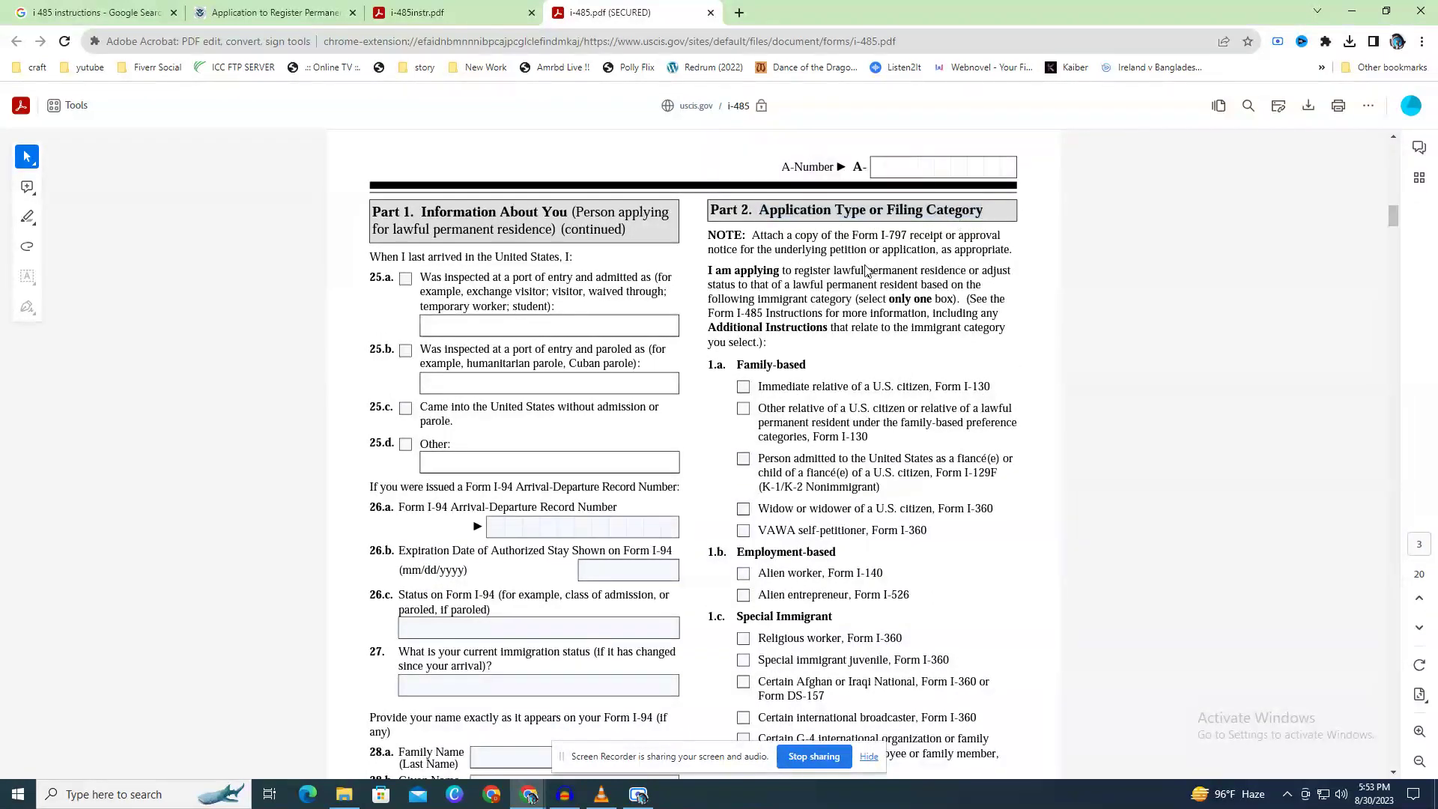
scroll(869, 285, "down", 6)
scroll(865, 323, "down", 5)
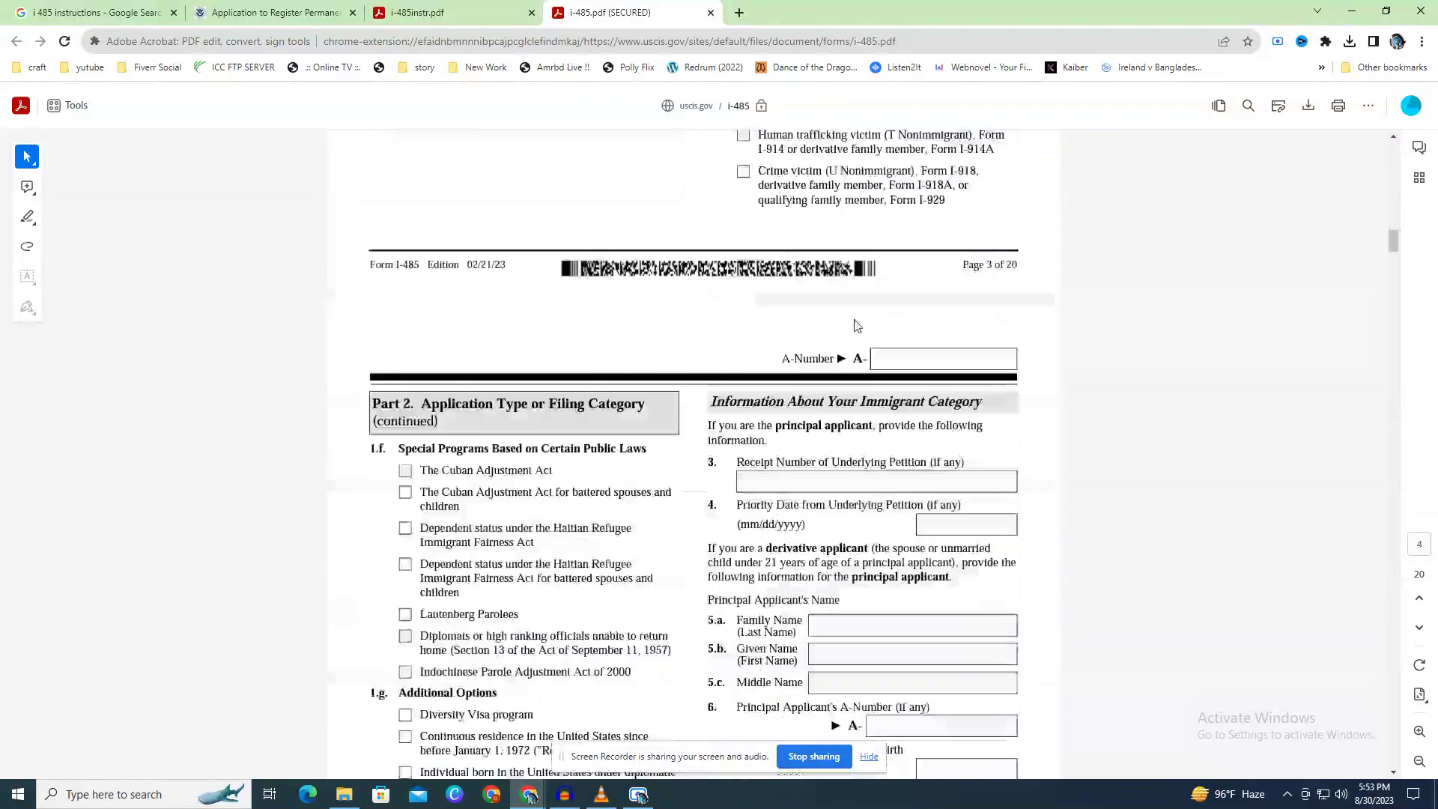
scroll(837, 344, "down", 4)
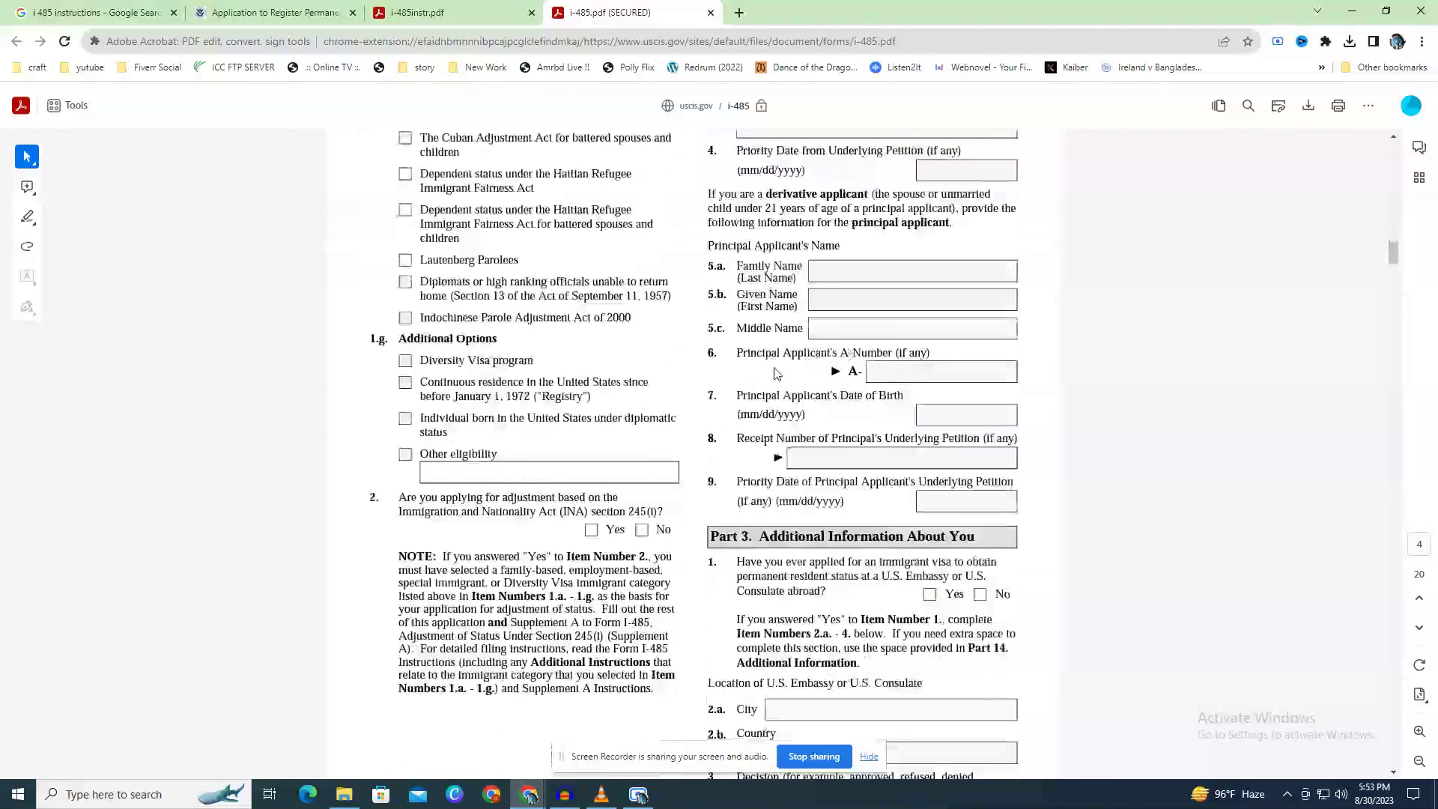
scroll(783, 363, "up", 5)
scroll(777, 371, "up", 8)
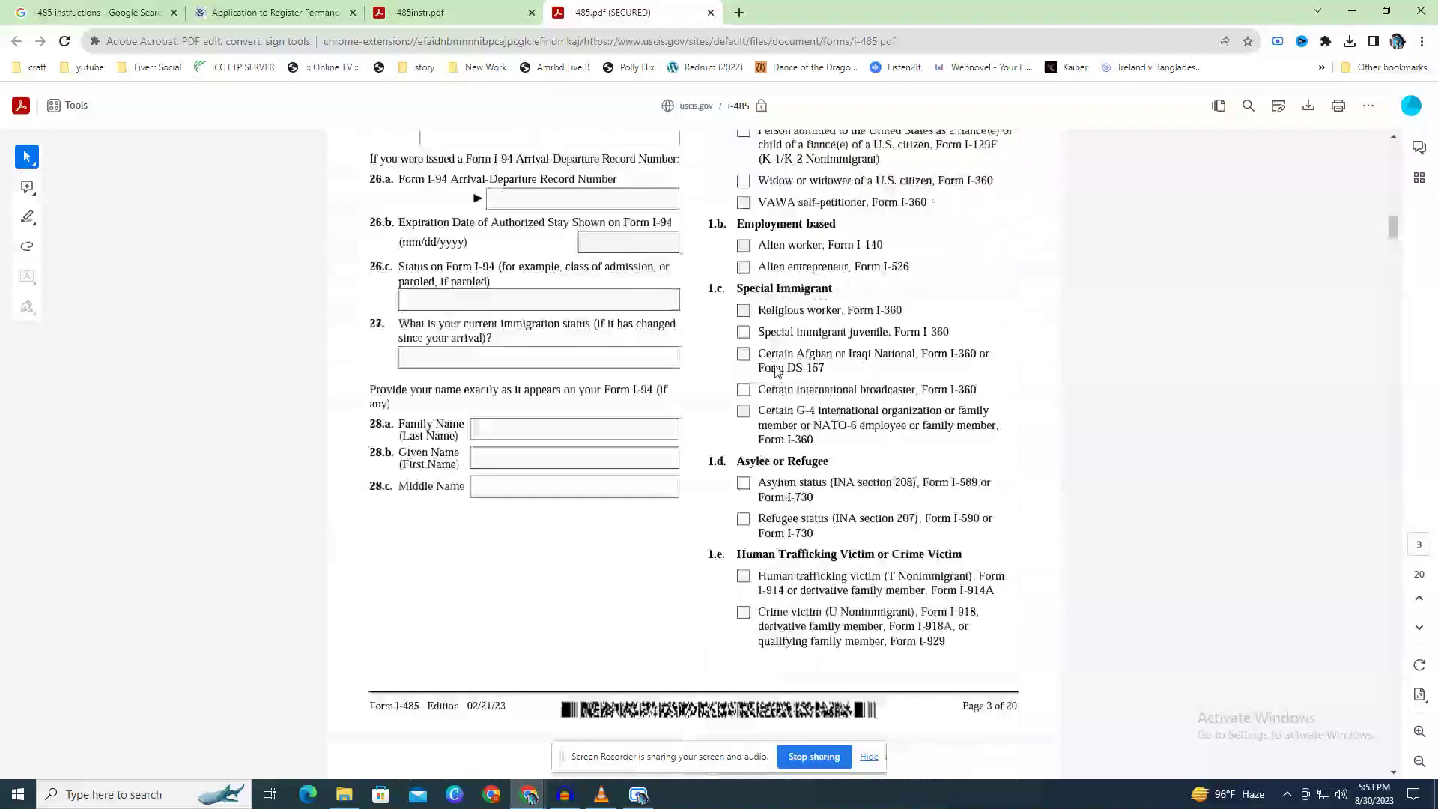
scroll(777, 371, "up", 3)
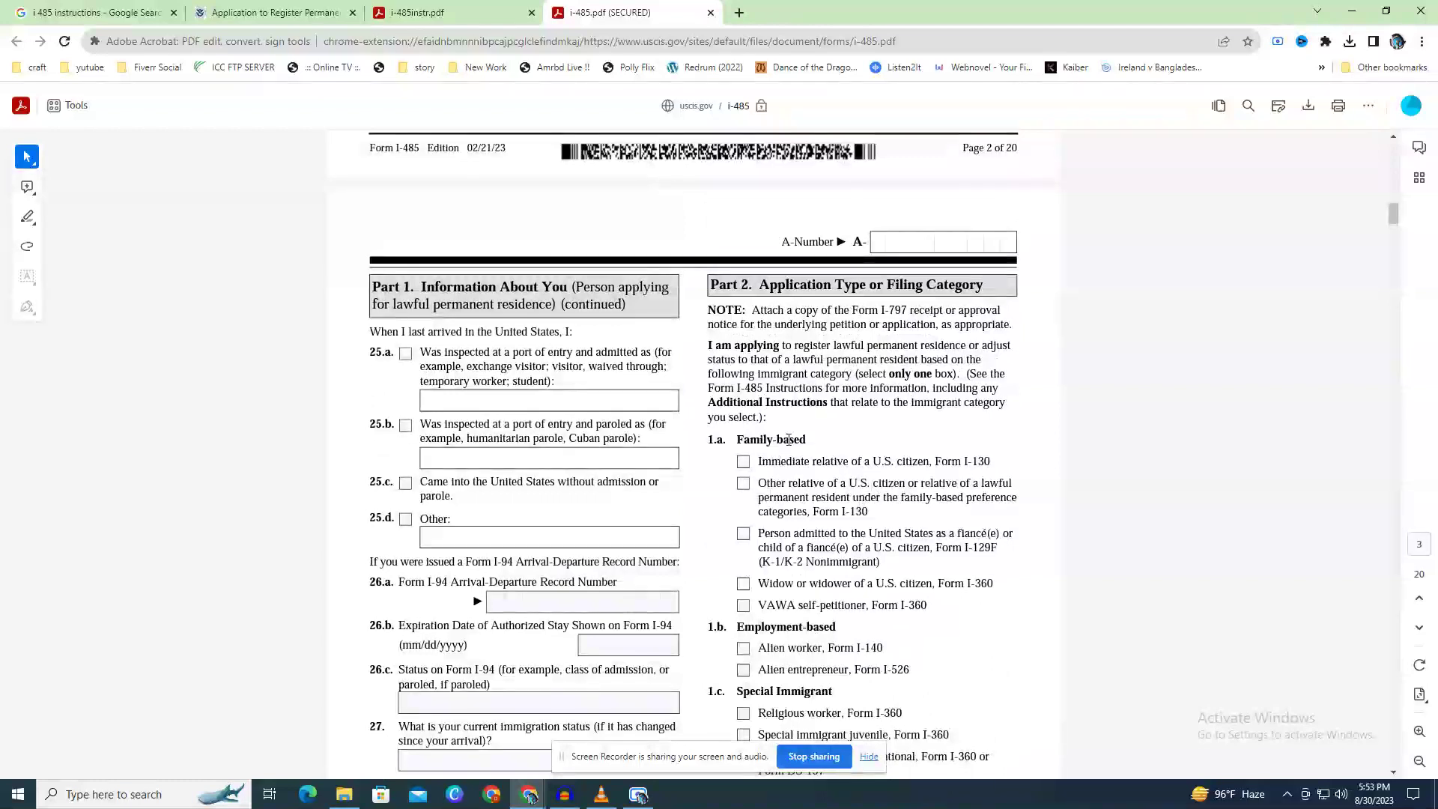
scroll(813, 489, "down", 2)
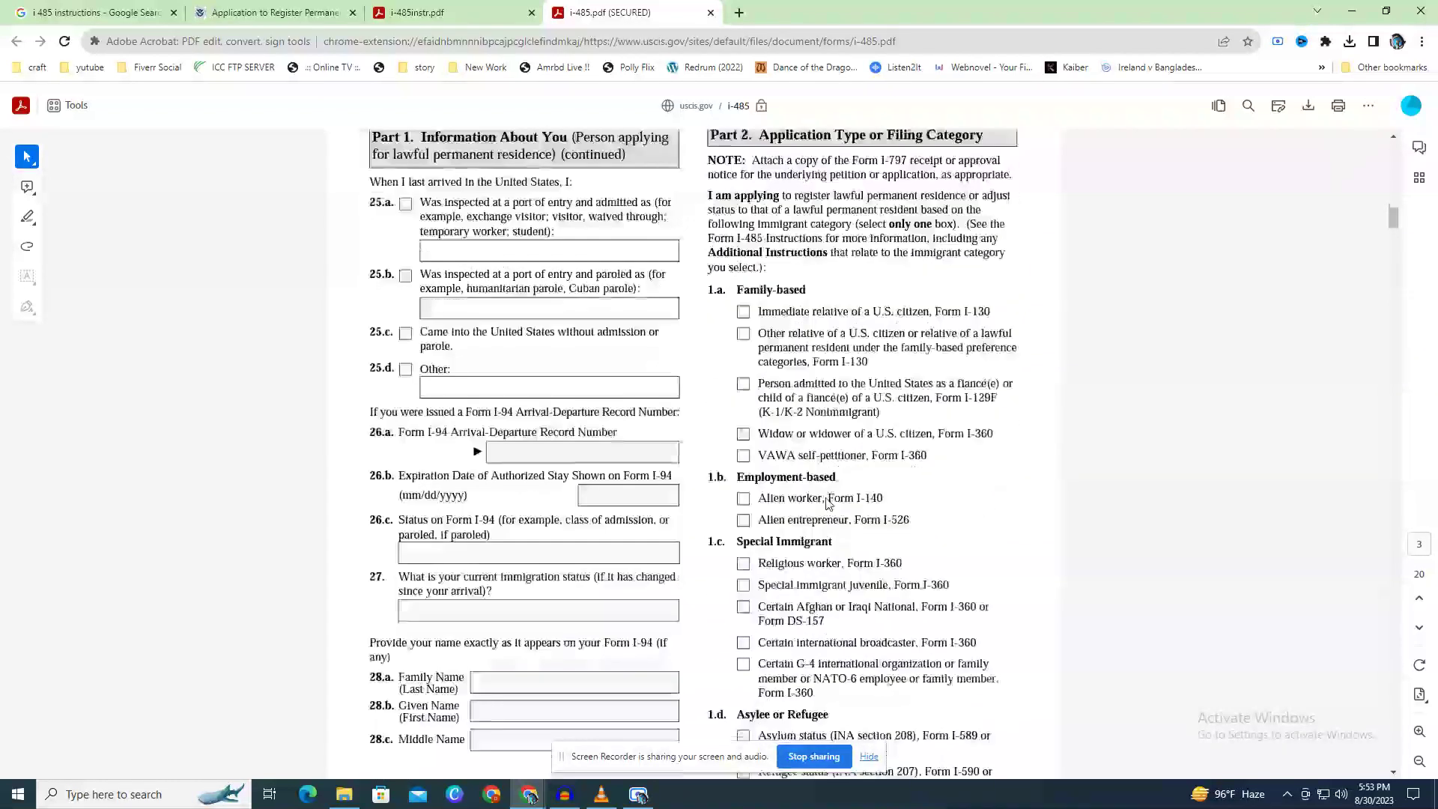
left_click_drag(759, 313, 891, 314)
left_click_drag(739, 290, 807, 290)
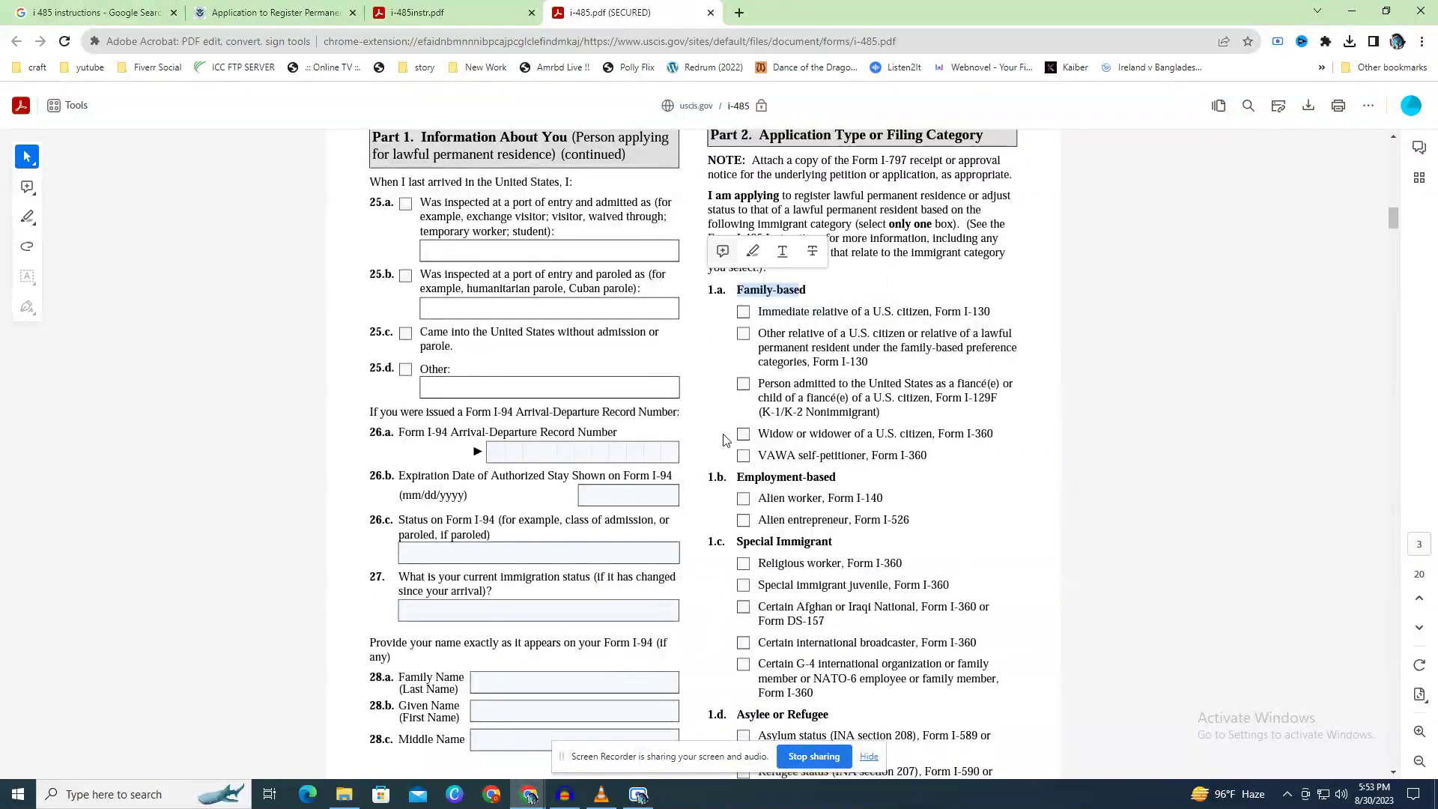
left_click_drag(738, 478, 826, 482)
left_click_drag(757, 541, 833, 542)
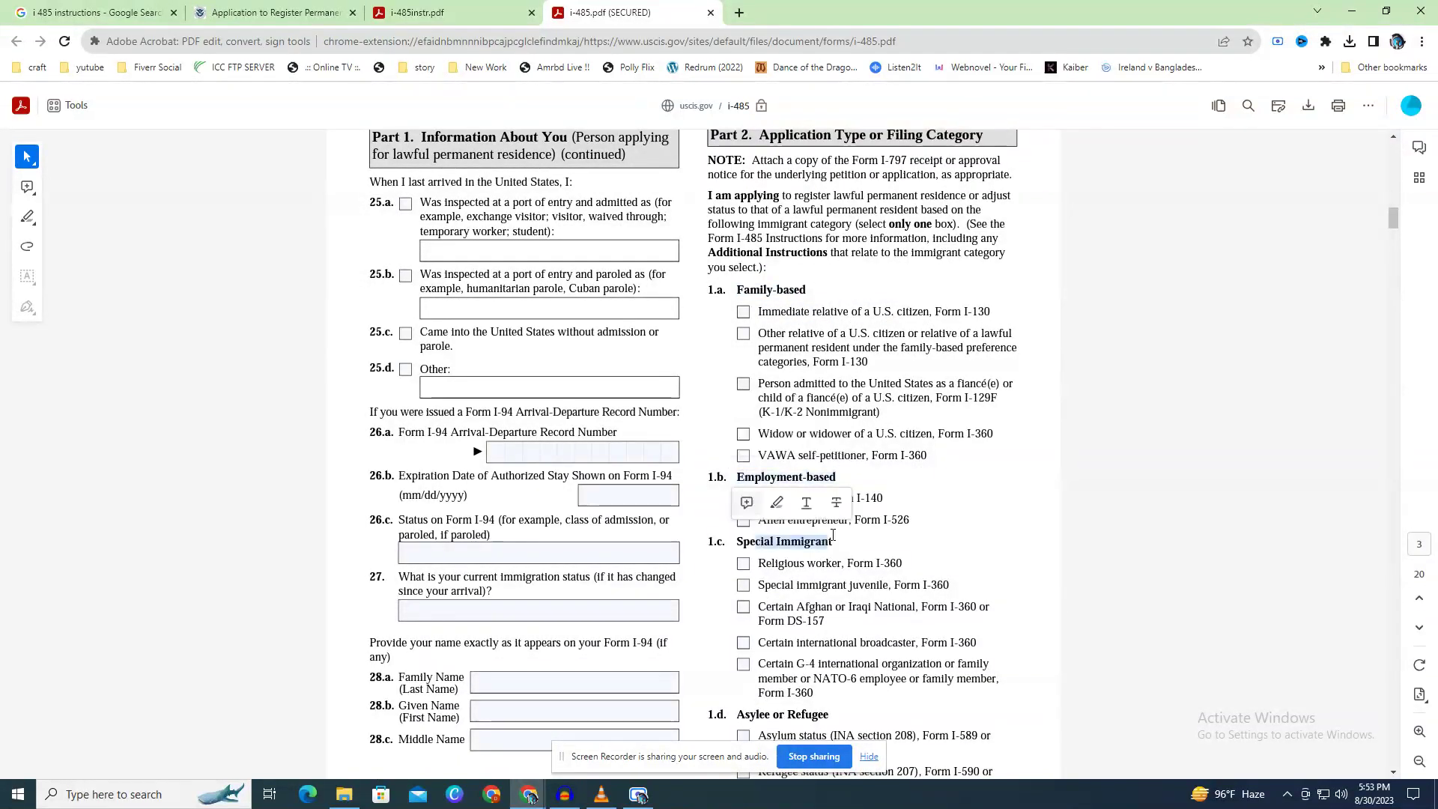
scroll(912, 477, "down", 2)
scroll(912, 477, "down", 1)
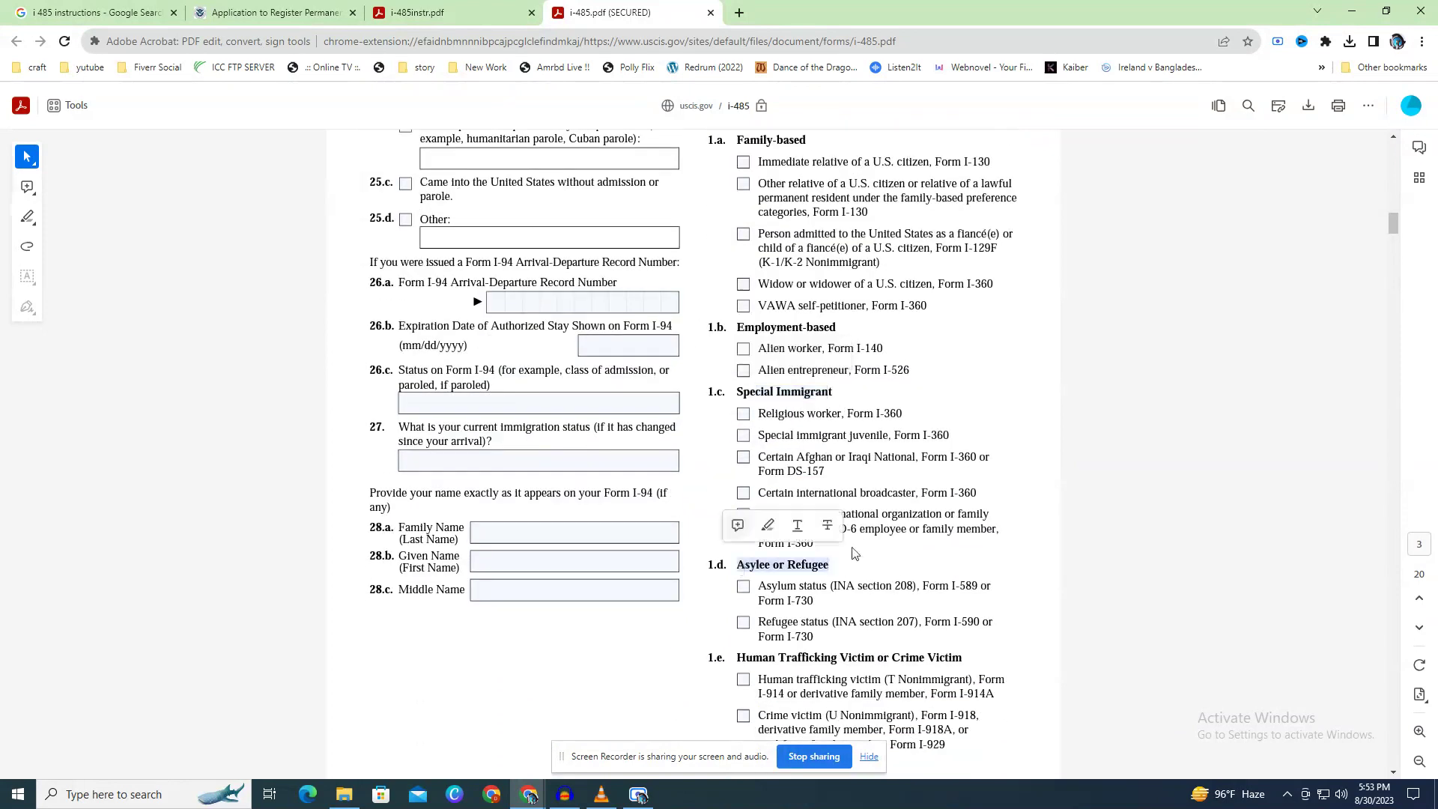
left_click_drag(738, 562, 829, 563)
scroll(824, 562, "down", 4)
left_click_drag(774, 435, 890, 434)
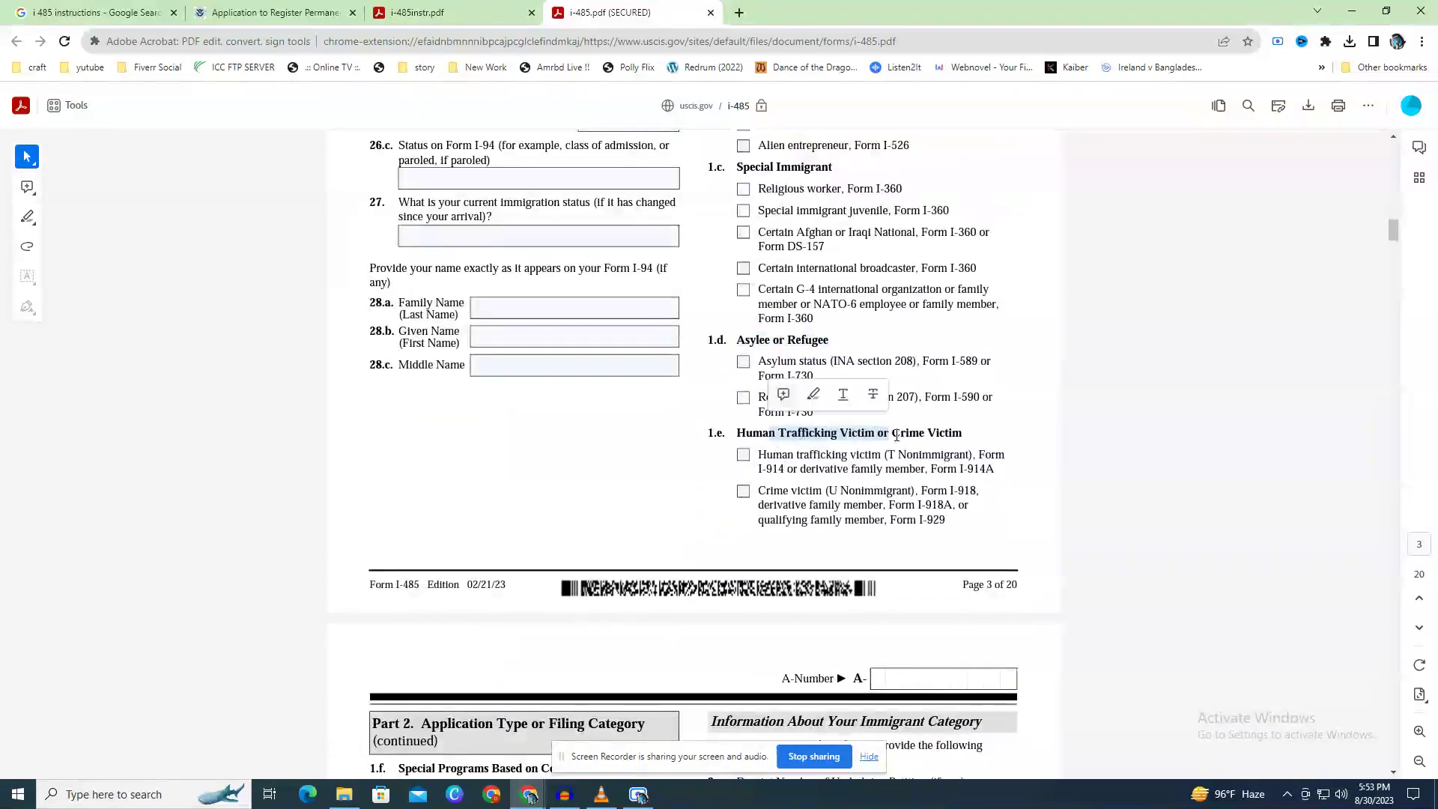
scroll(896, 449, "down", 4)
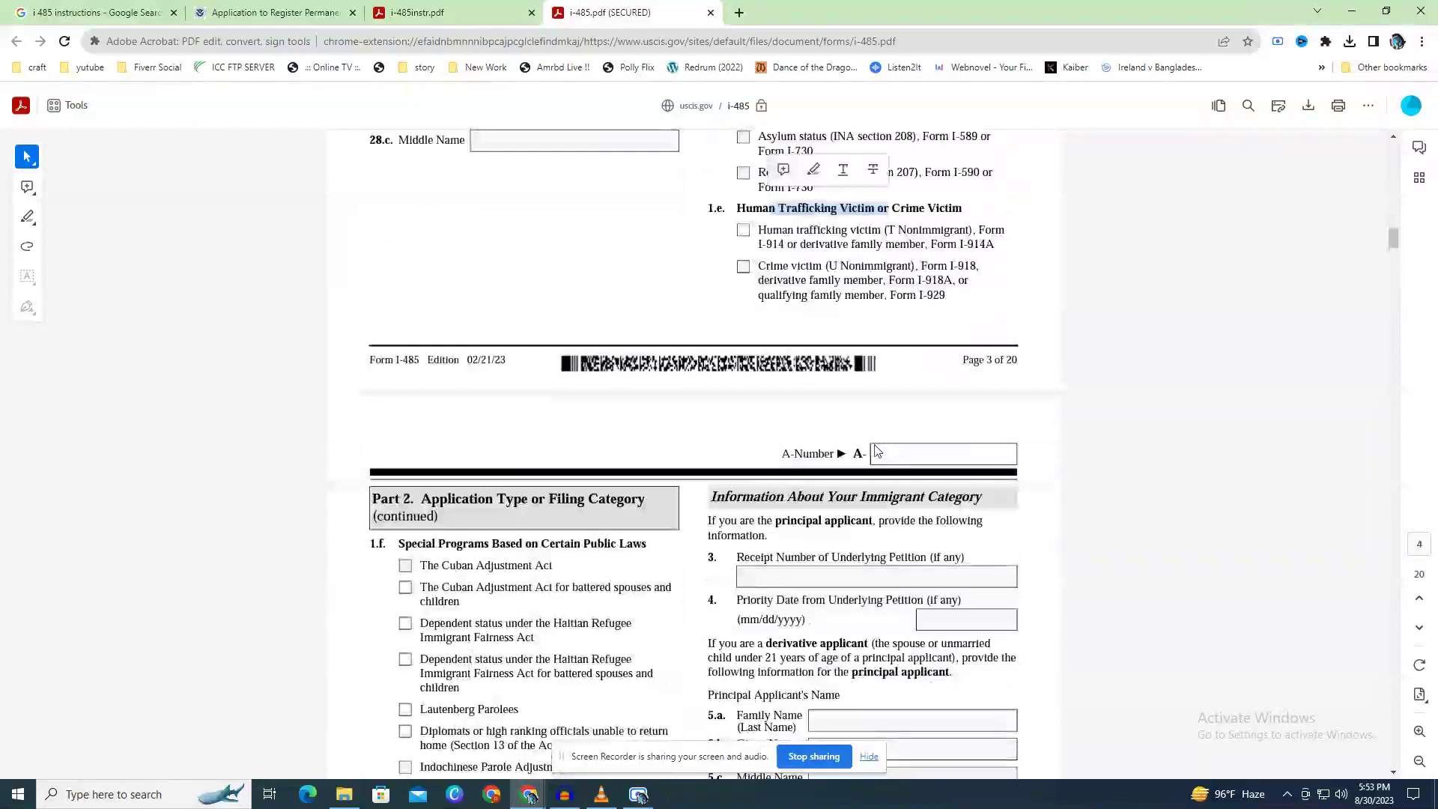
scroll(876, 449, "up", 8)
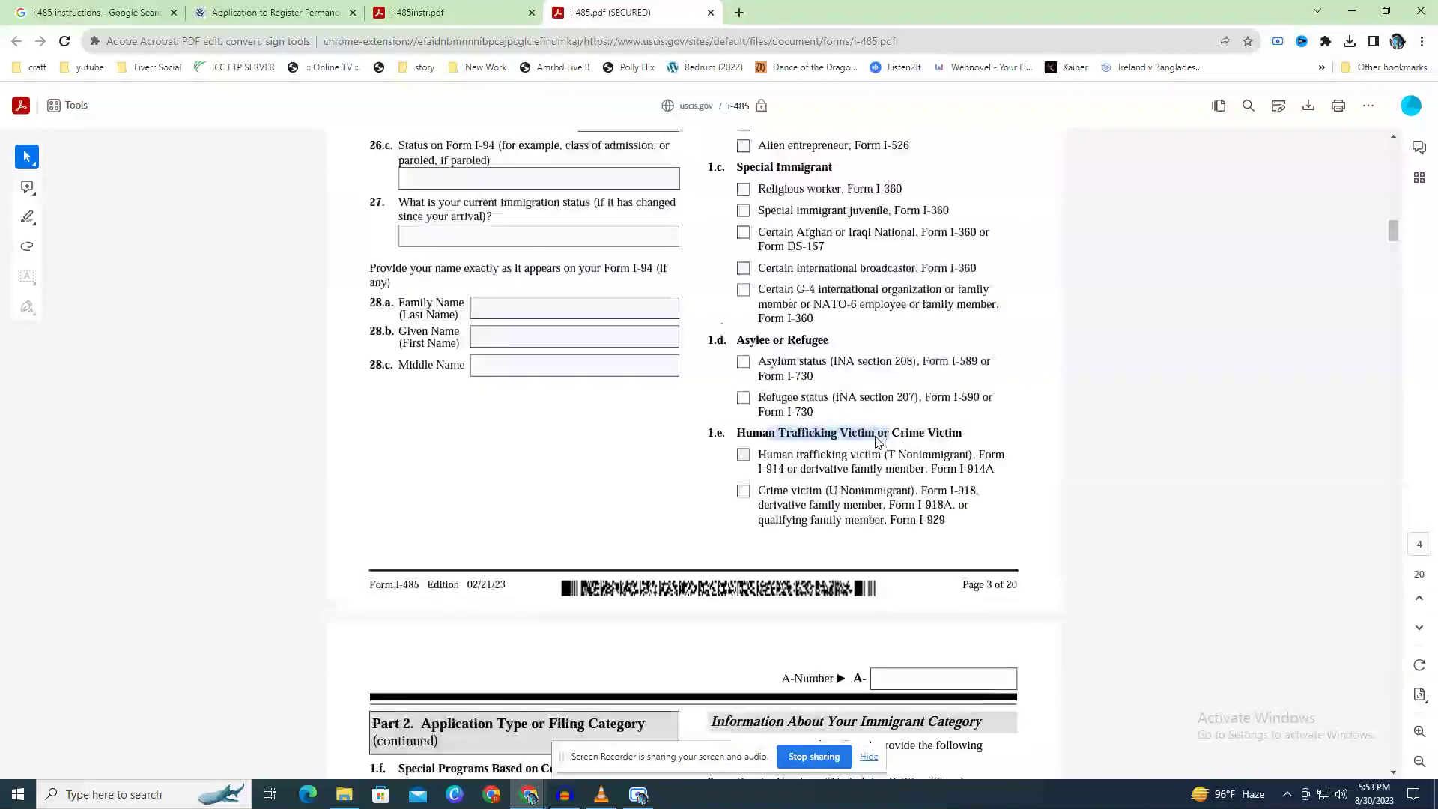
scroll(867, 442, "up", 2)
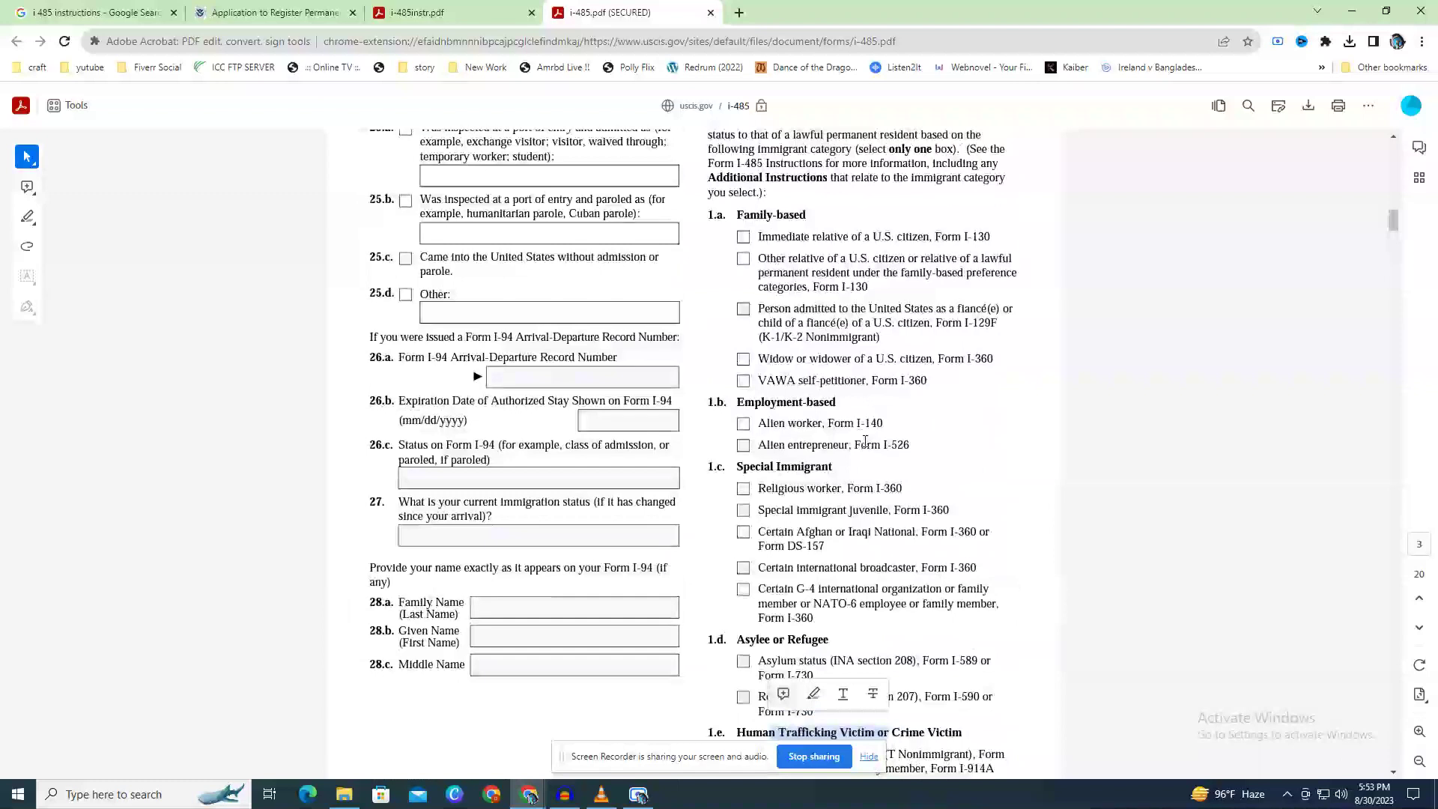
scroll(868, 446, "down", 1)
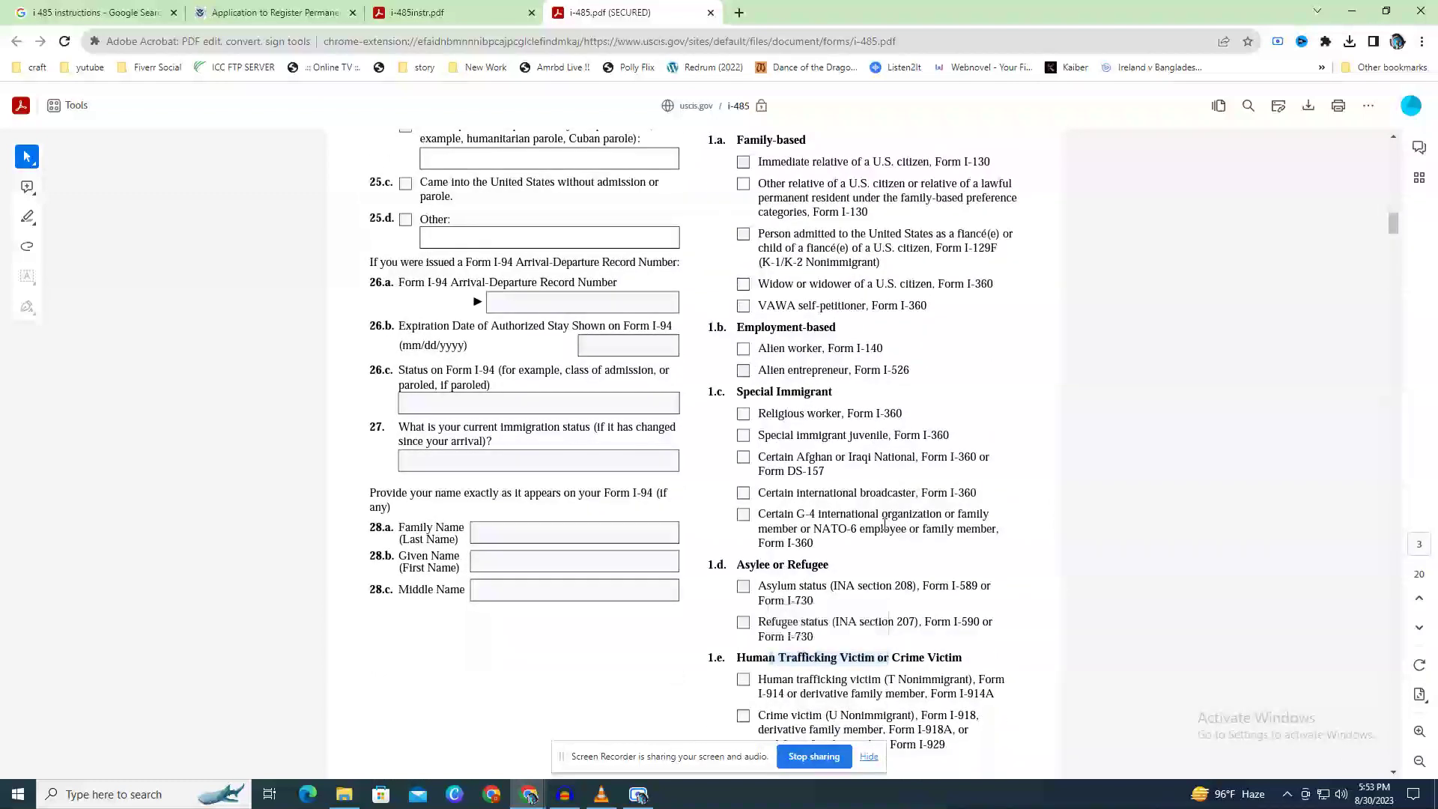
scroll(883, 525, "down", 1)
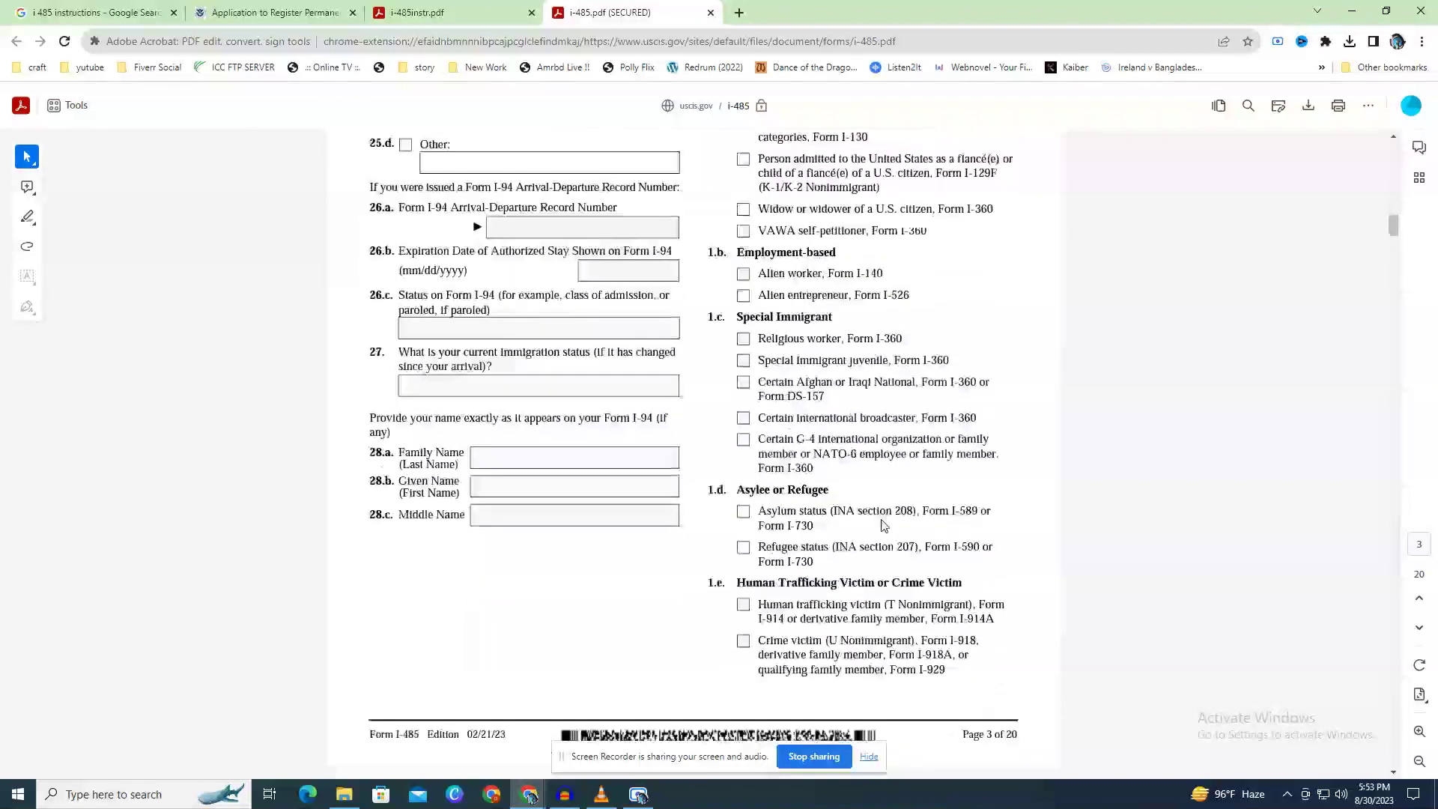
scroll(883, 525, "down", 5)
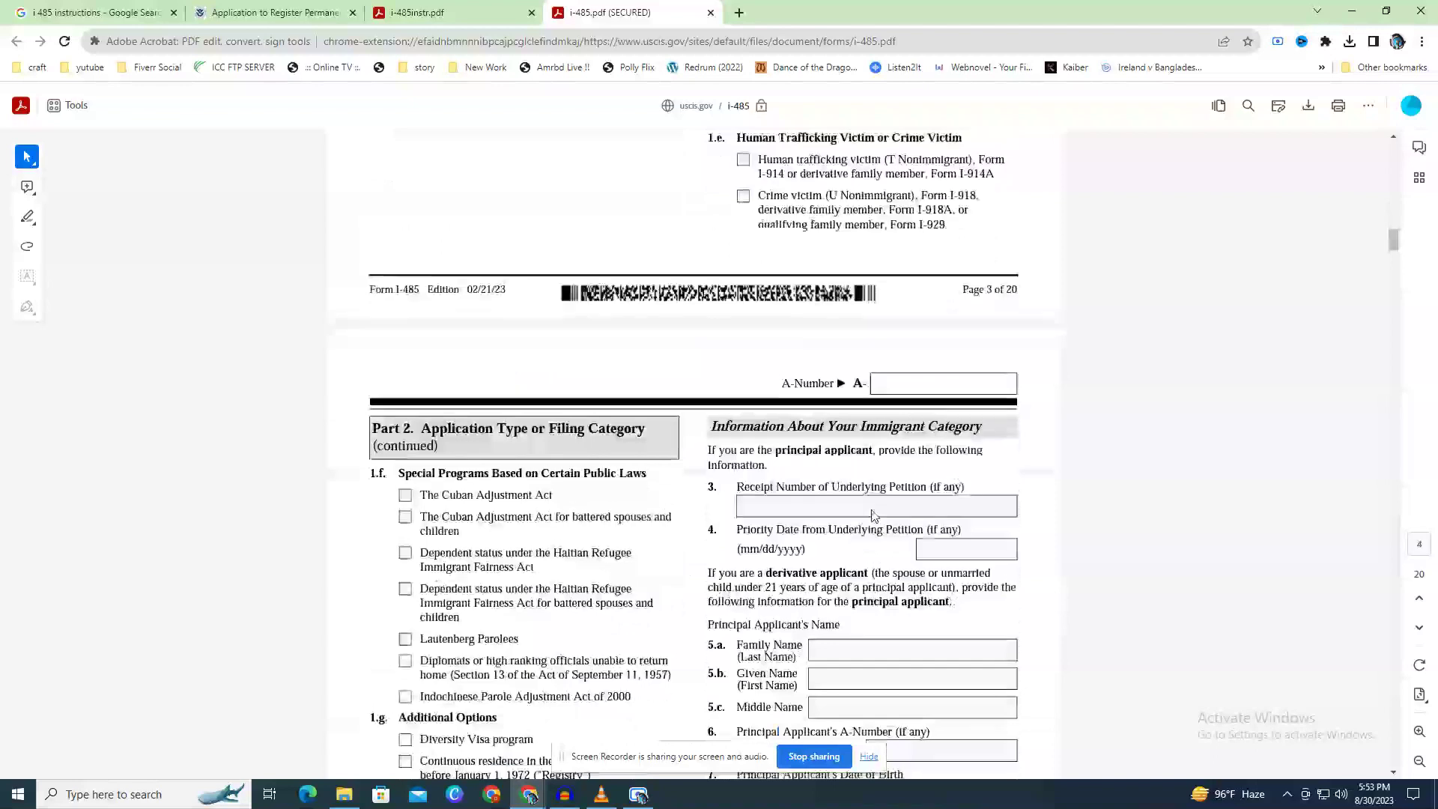
Scroll down to page 4's Part 2 continuation.
scroll(871, 512, "down", 3)
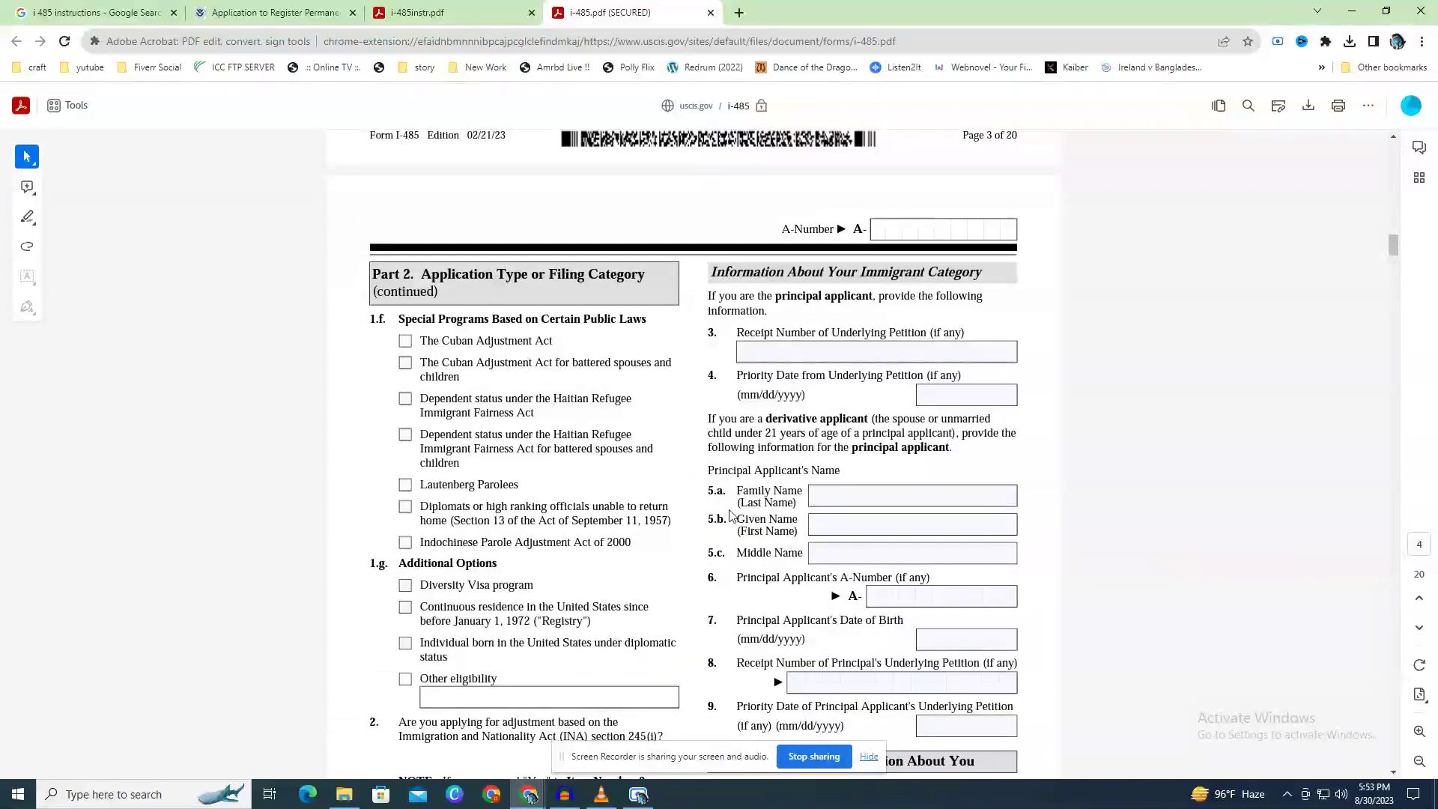
scroll(730, 516, "down", 3)
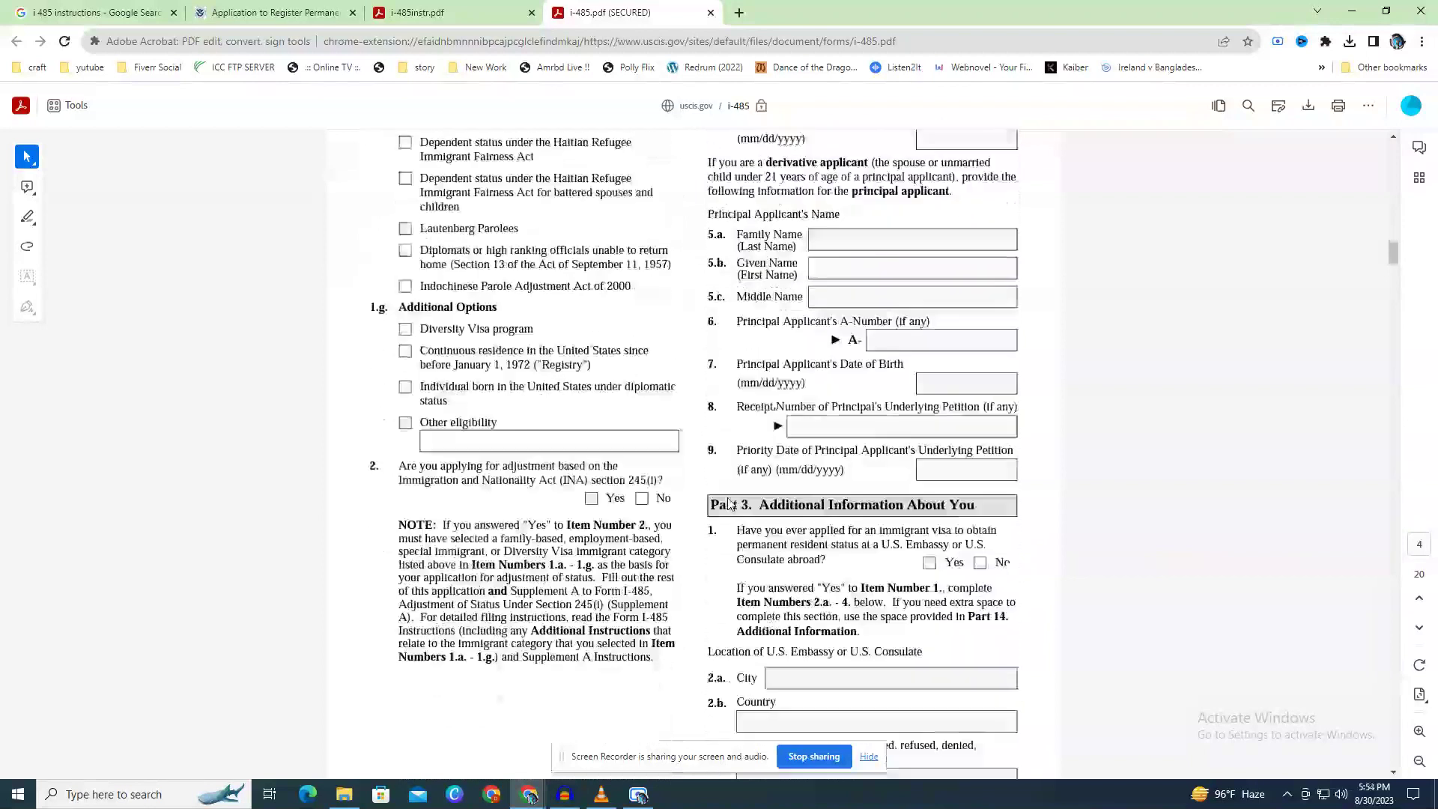
scroll(730, 503, "down", 1)
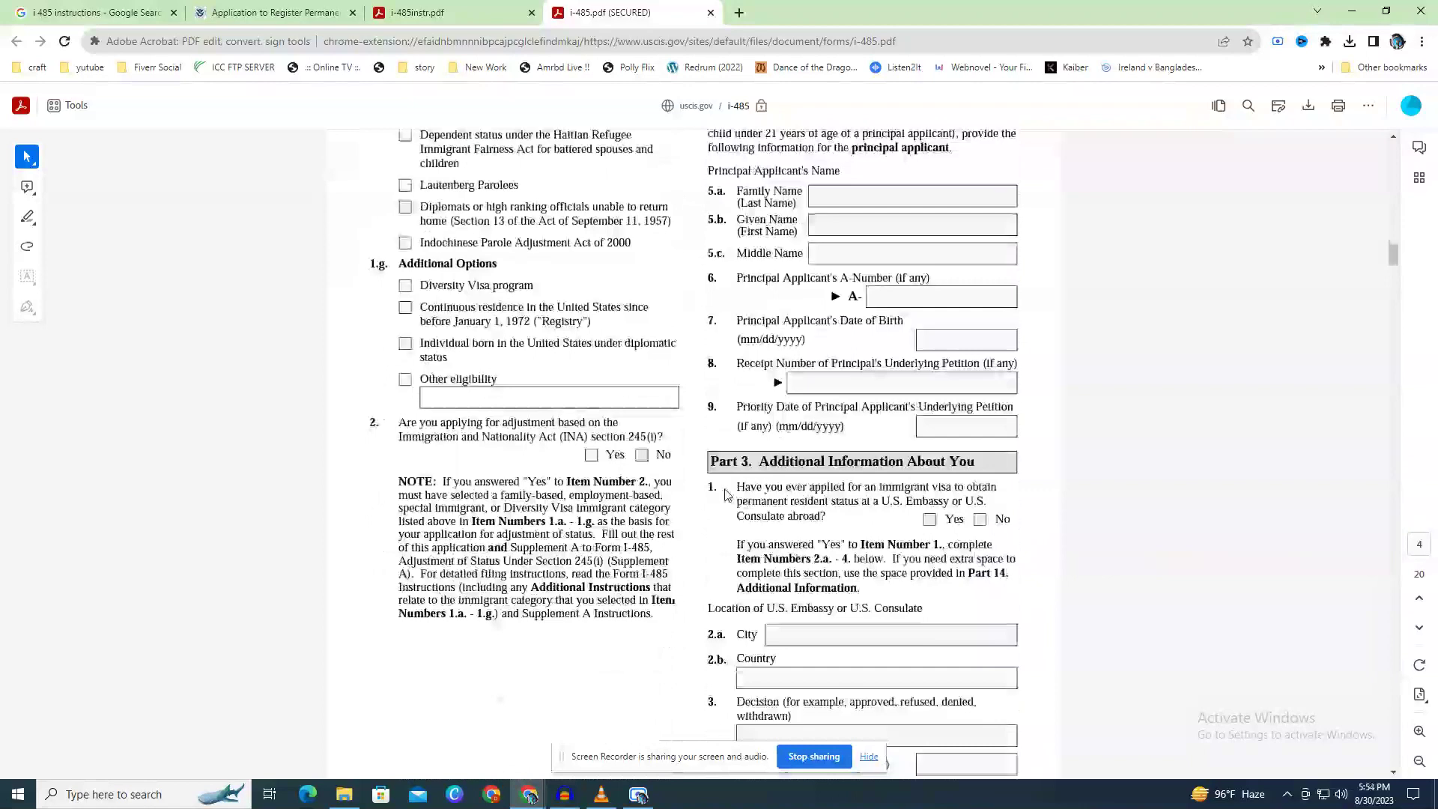
scroll(727, 495, "up", 3)
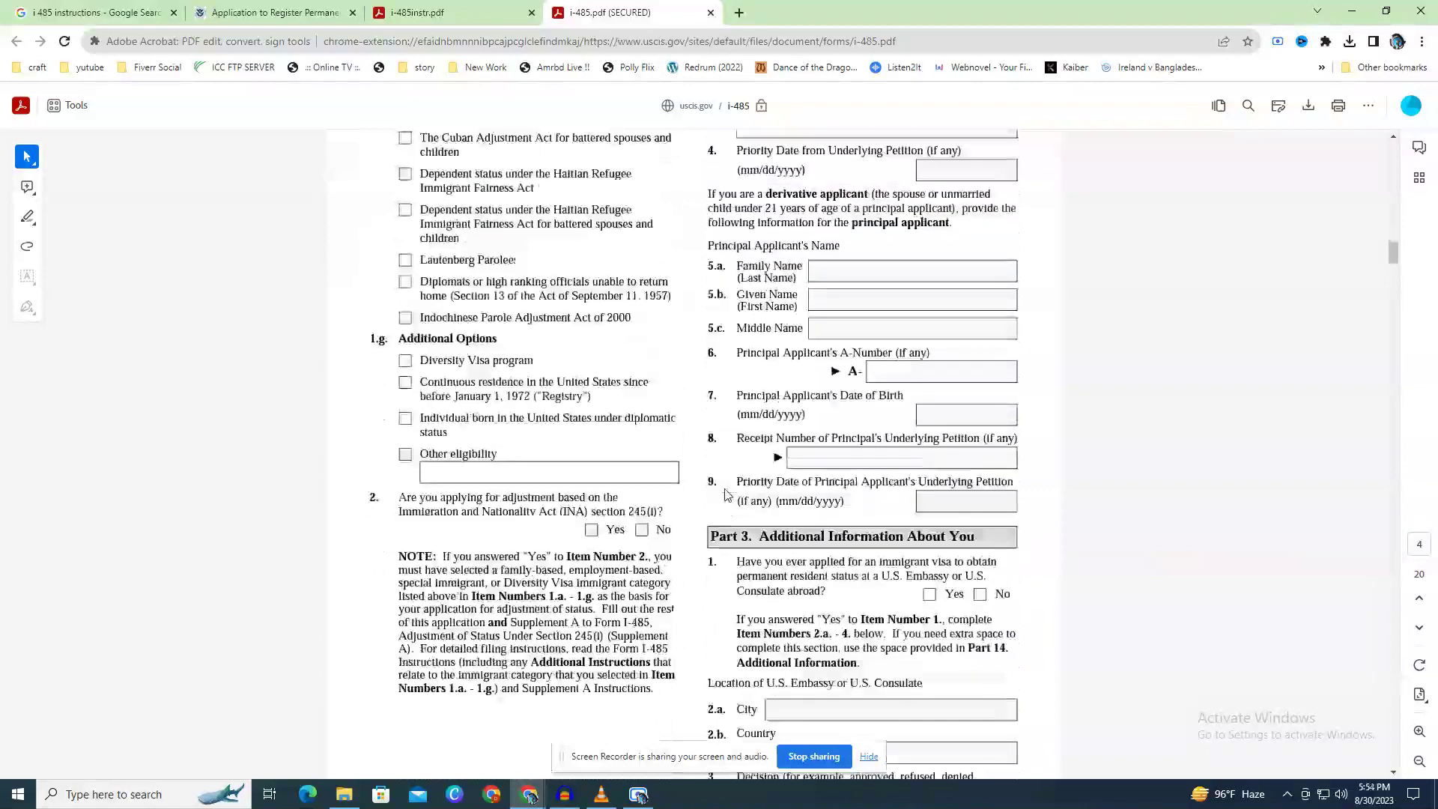
scroll(727, 495, "up", 1)
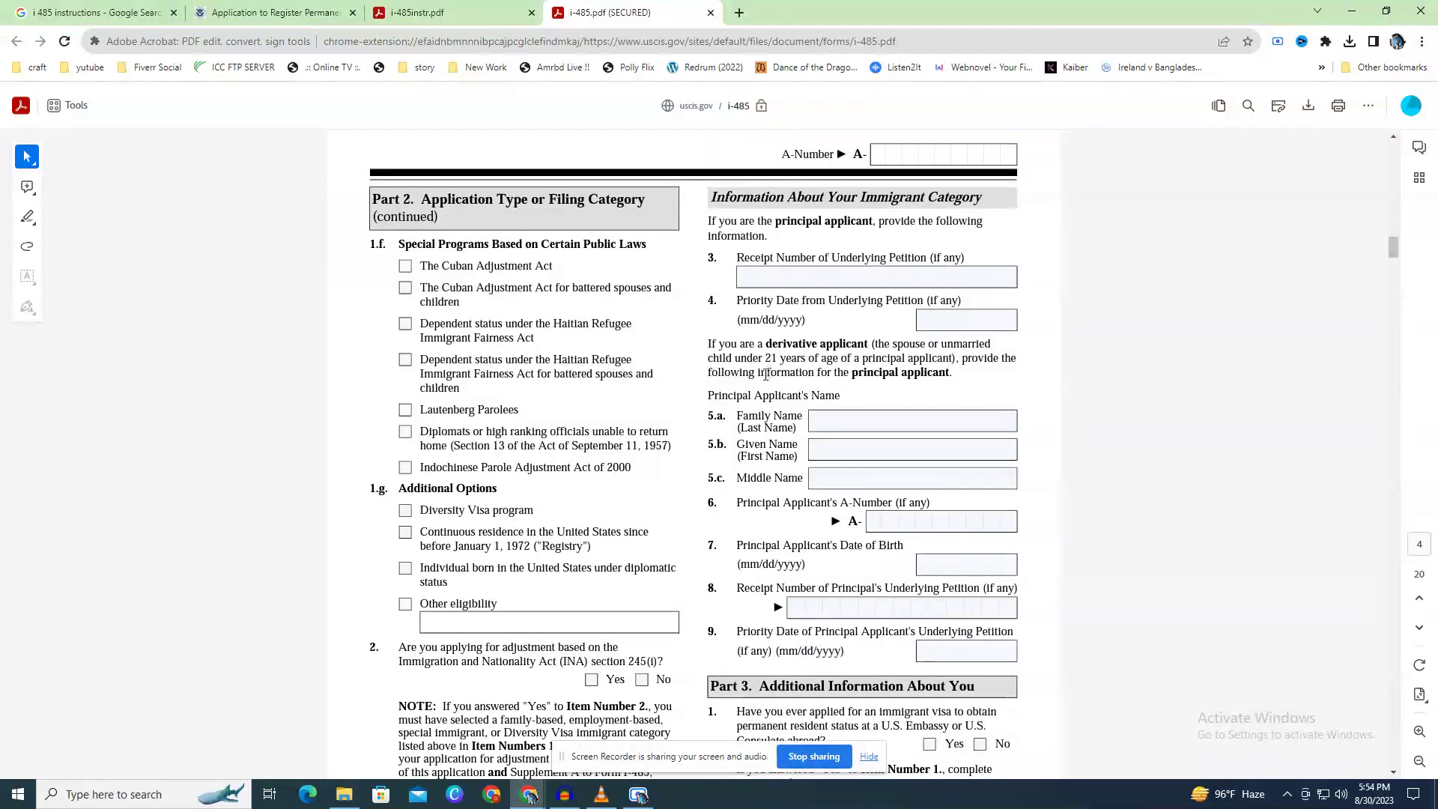
scroll(758, 388, "down", 2)
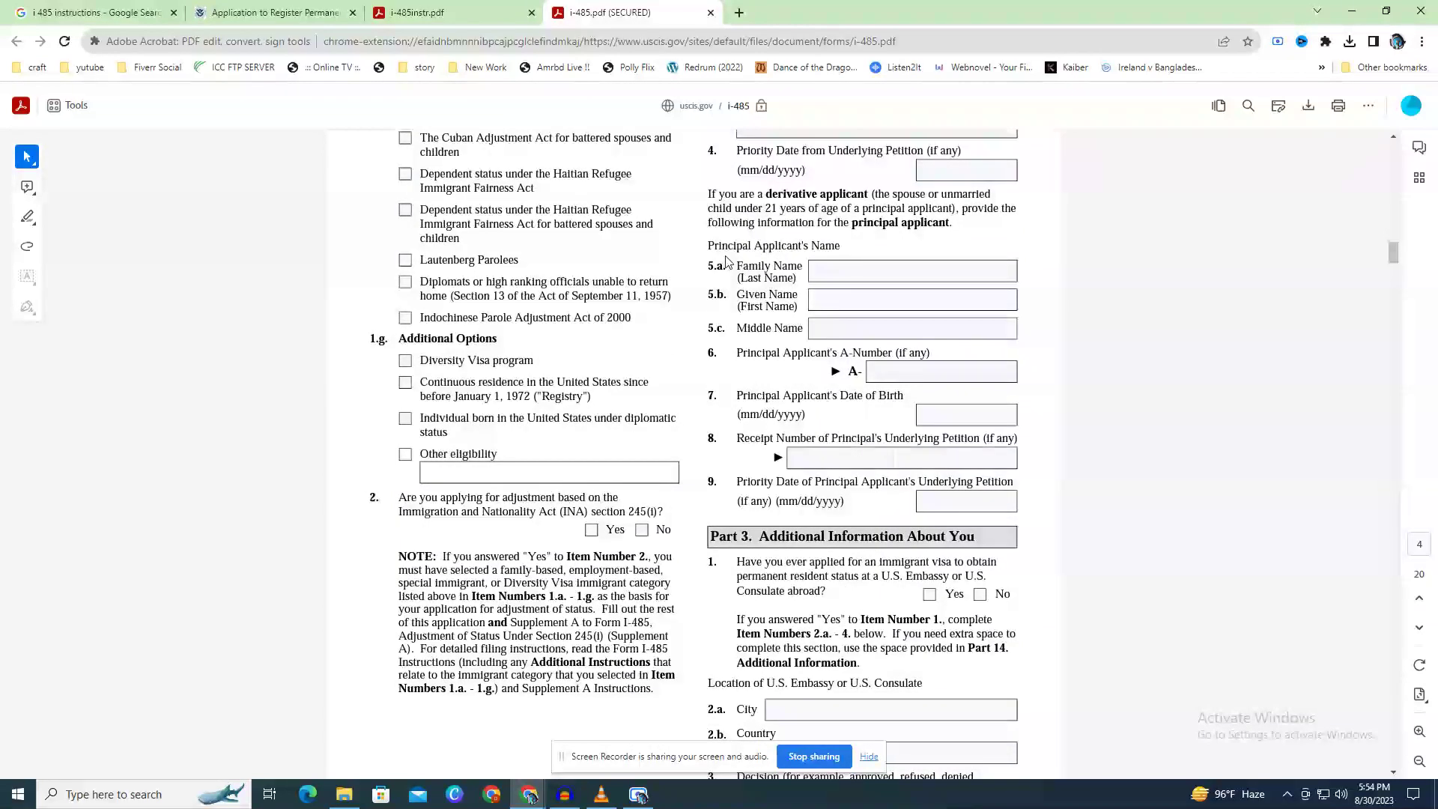
Highlight the Principal Applicant's Name label and Part 3 heading, then clear each selection.
left_click_drag(721, 247, 861, 248)
left_click(792, 250)
scroll(756, 393, "down", 2)
left_click_drag(761, 387, 974, 388)
left_click(783, 418)
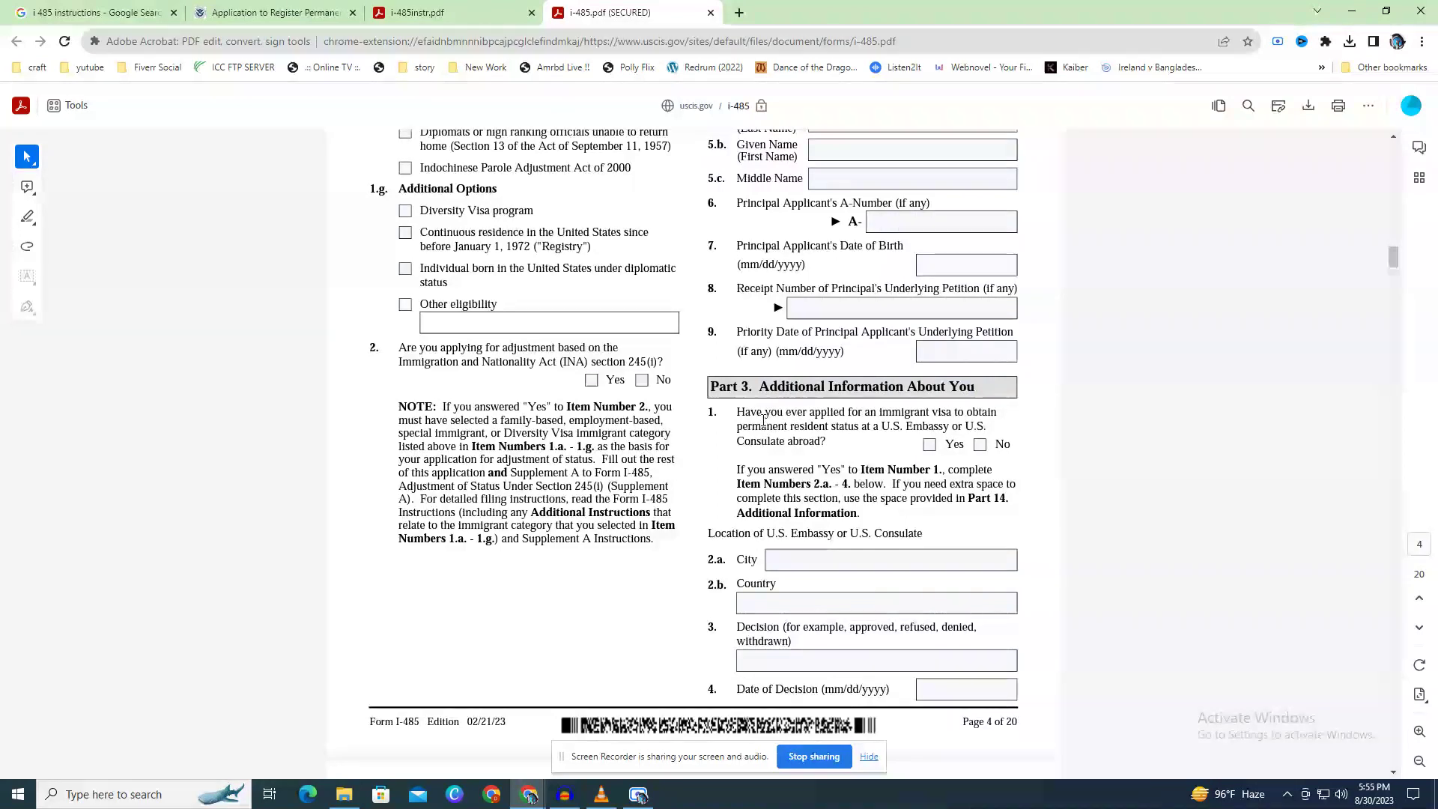
scroll(762, 419, "down", 1)
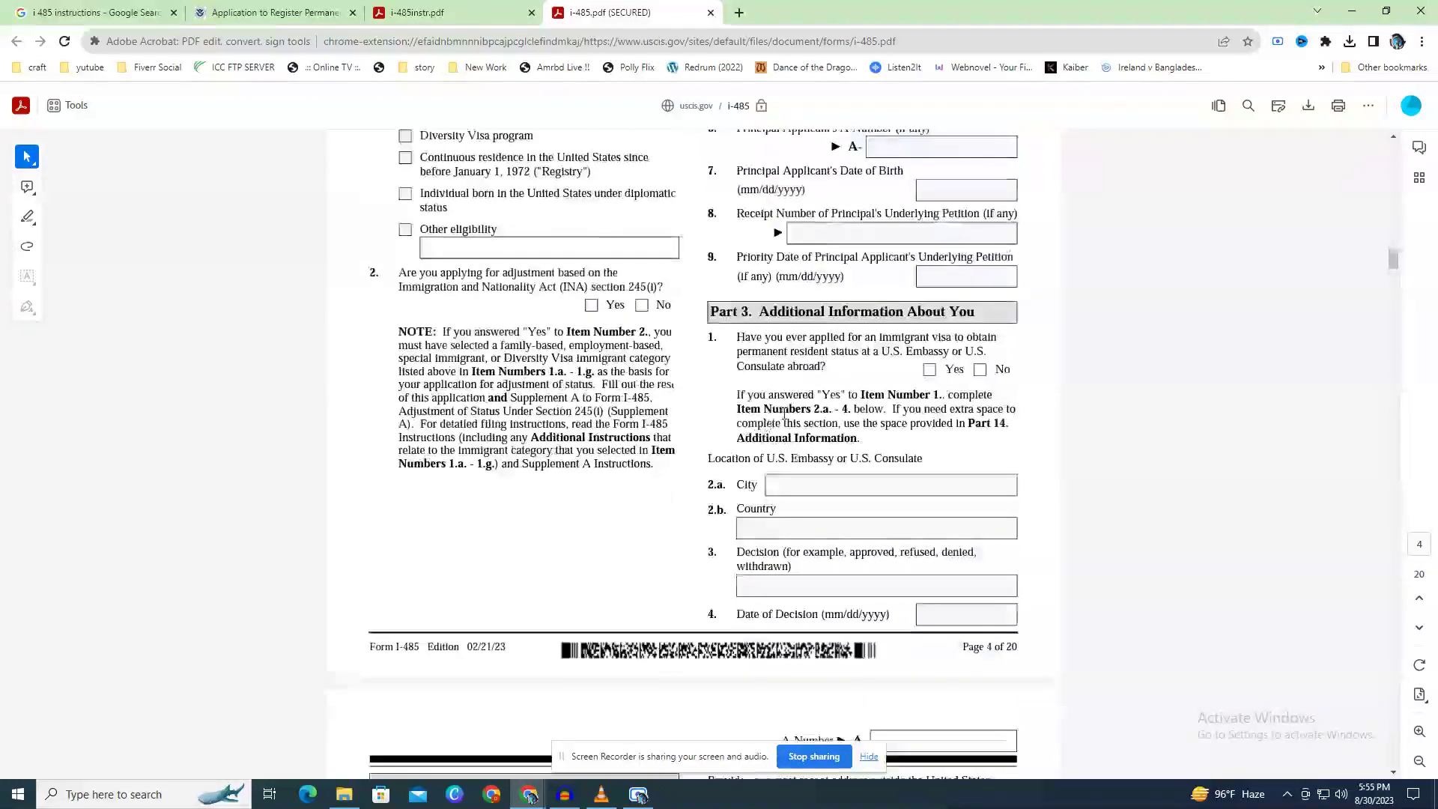
scroll(785, 414, "up", 1)
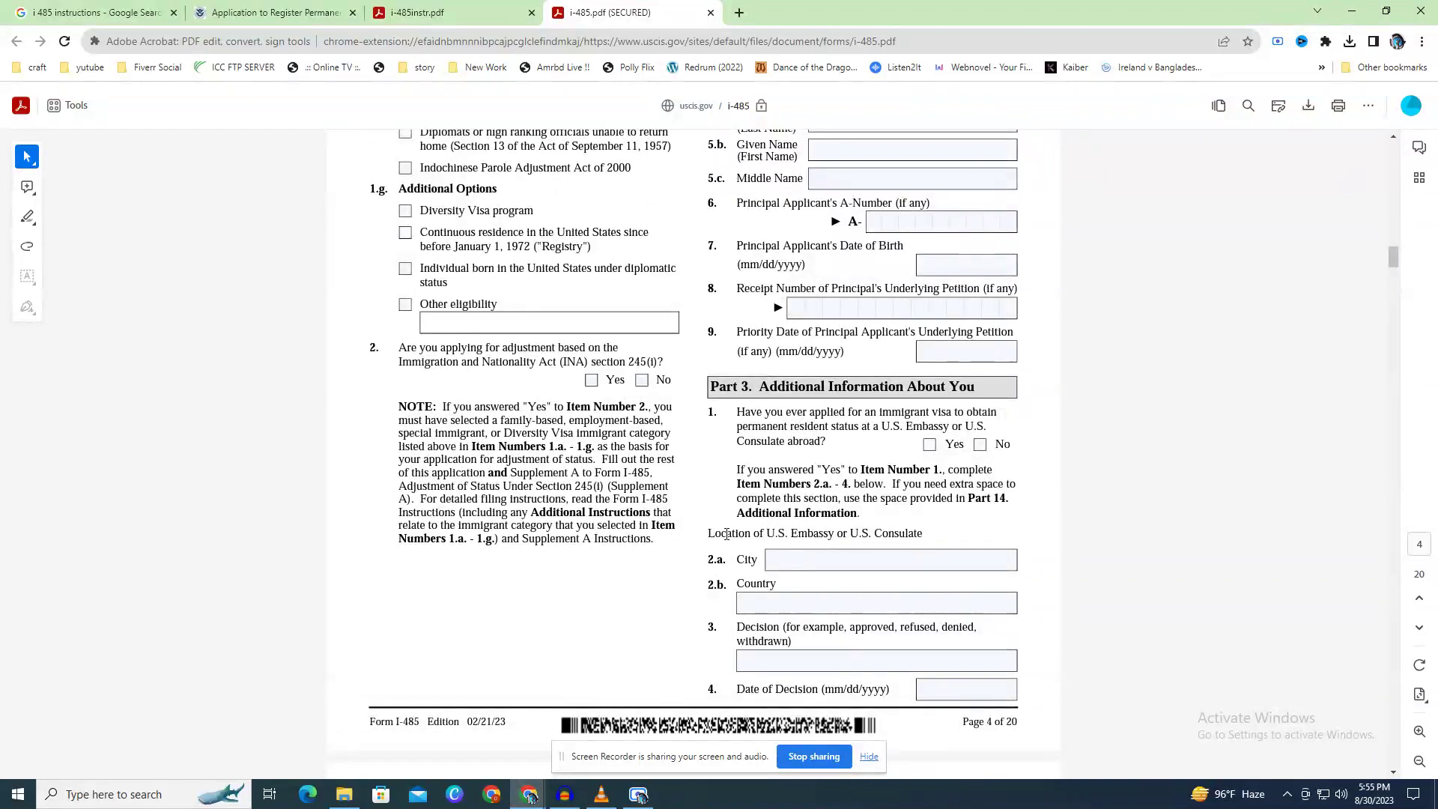
triple_click(746, 633)
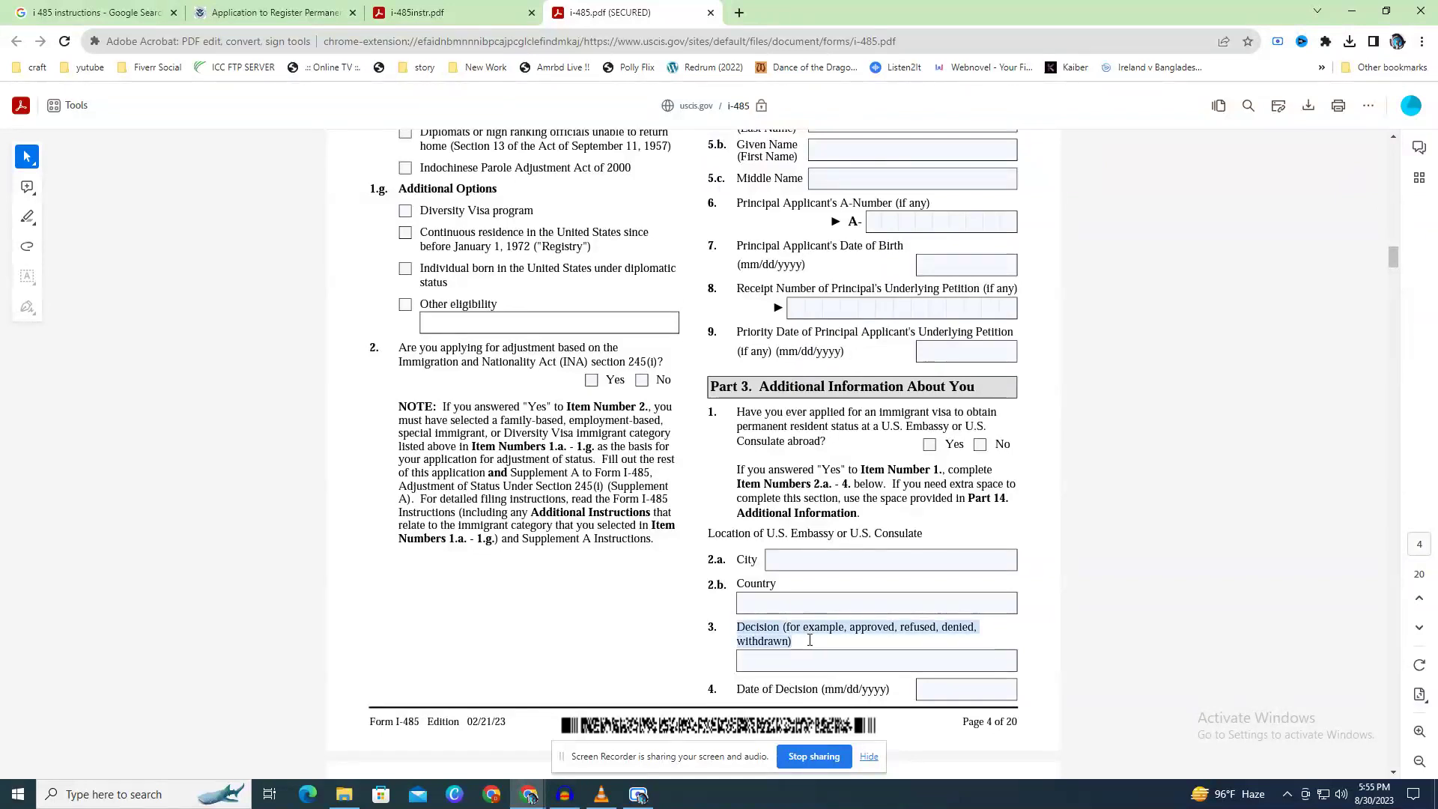
left_click(745, 635)
left_click_drag(740, 687, 850, 687)
left_click(905, 624)
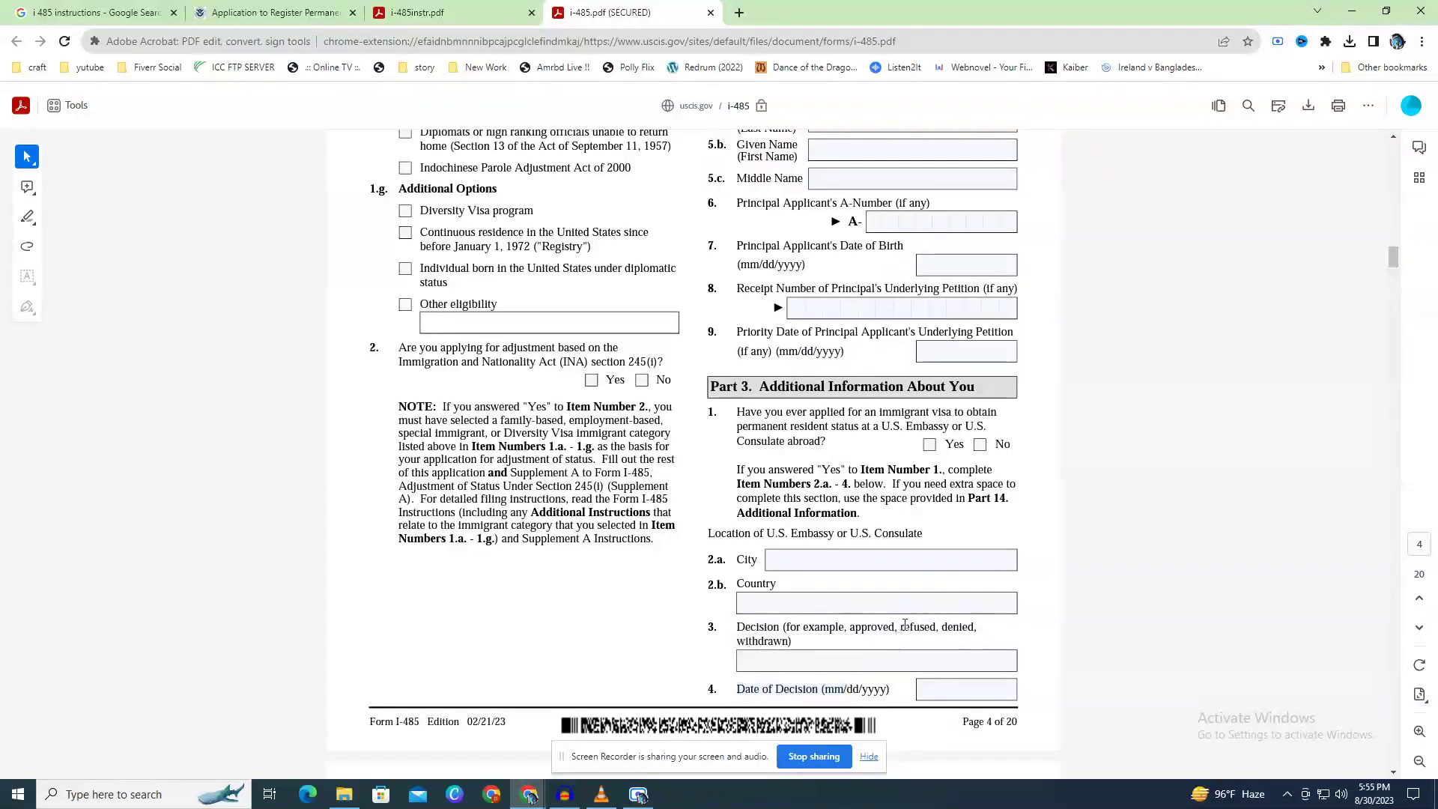
scroll(906, 621, "down", 2)
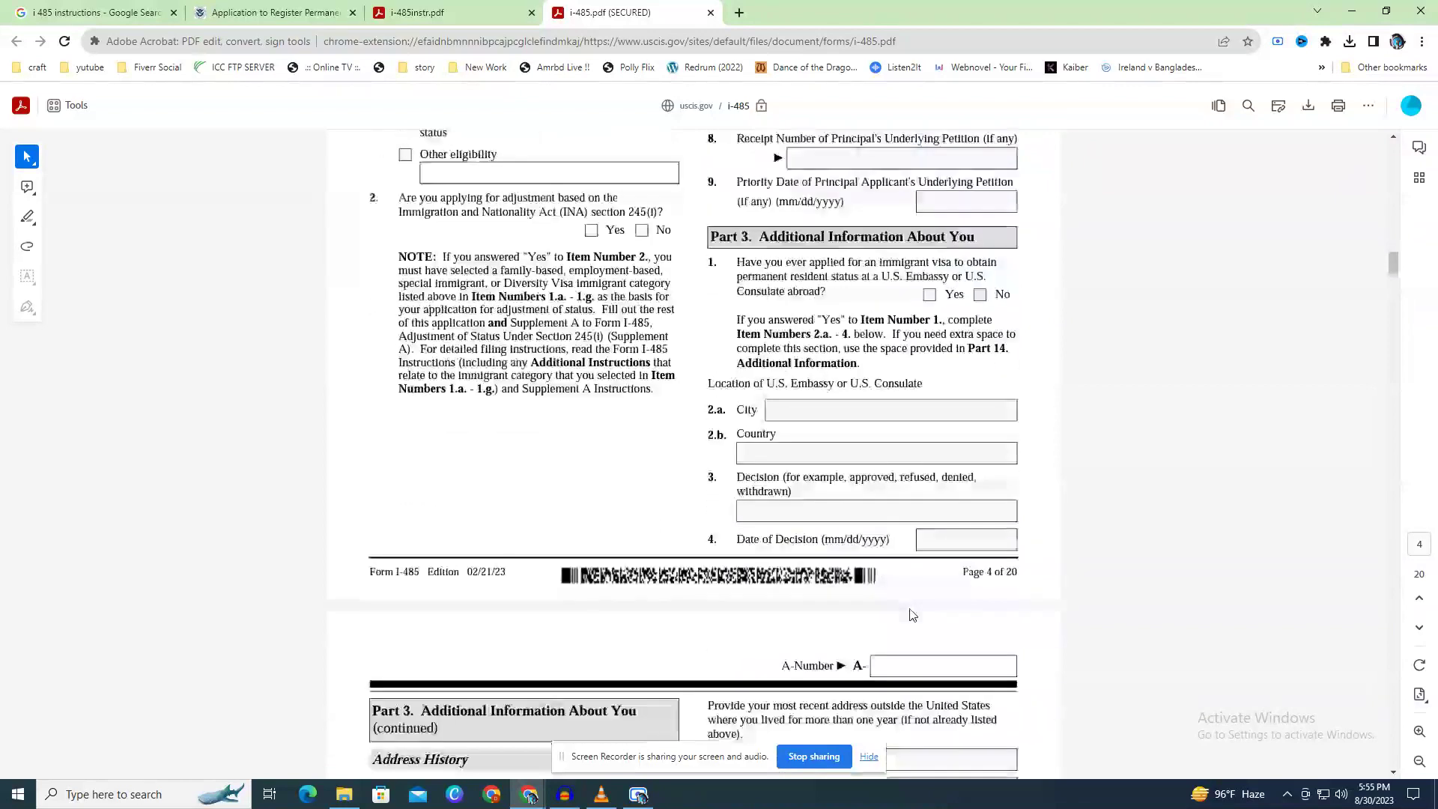
Scroll through page 5's address history, highlighting a few labels along the way.
scroll(869, 607, "down", 7)
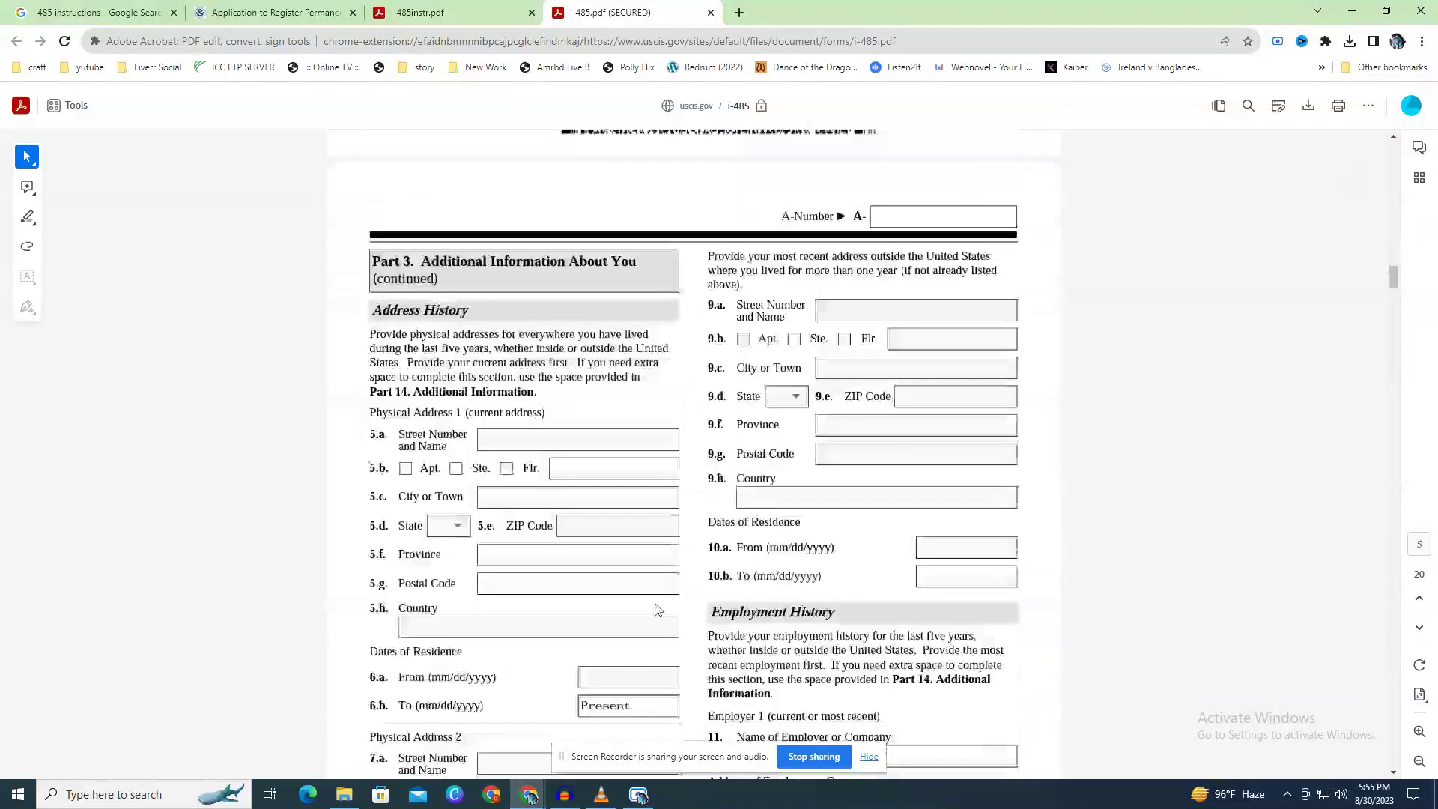
scroll(649, 591, "down", 1)
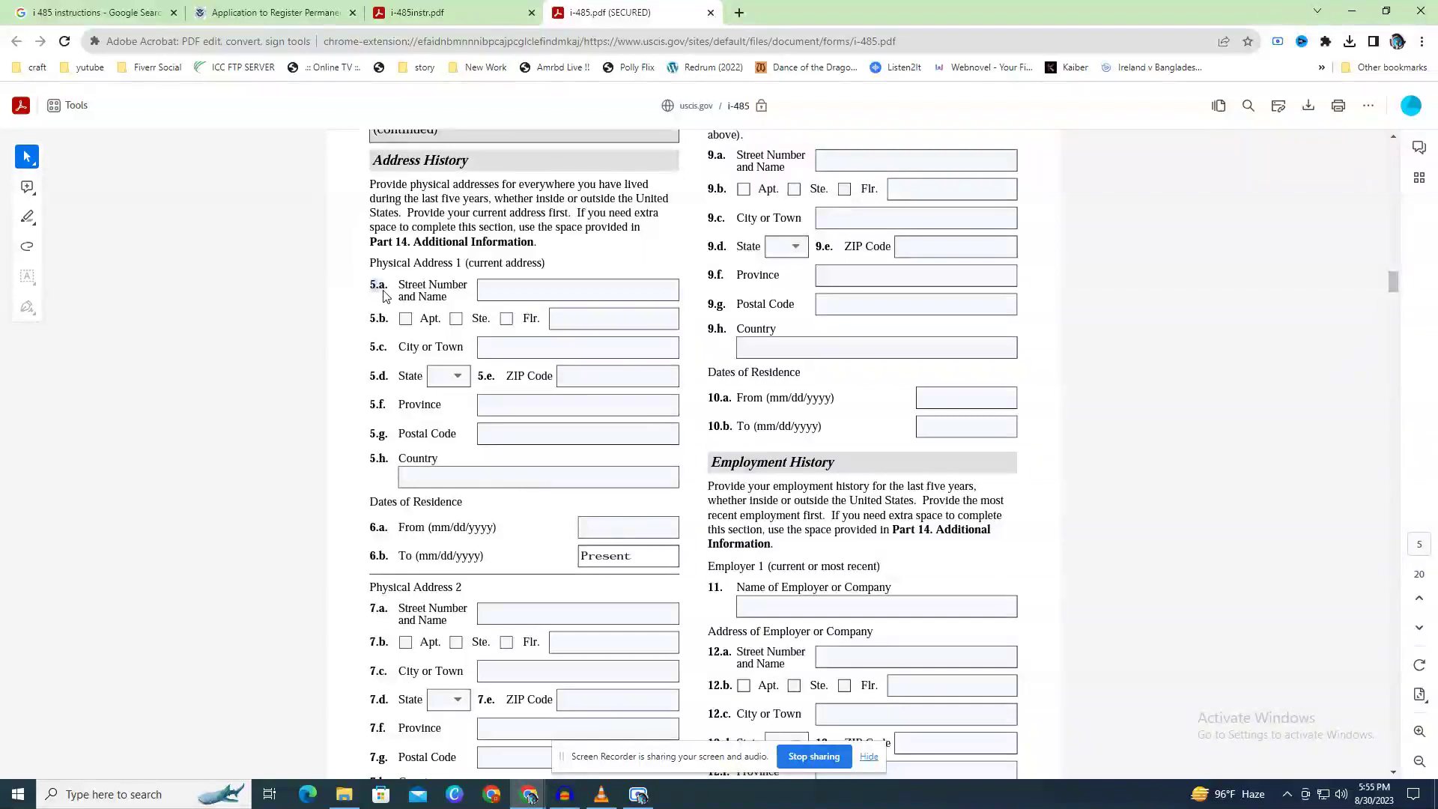
left_click_drag(369, 286, 388, 286)
scroll(373, 636, "down", 2)
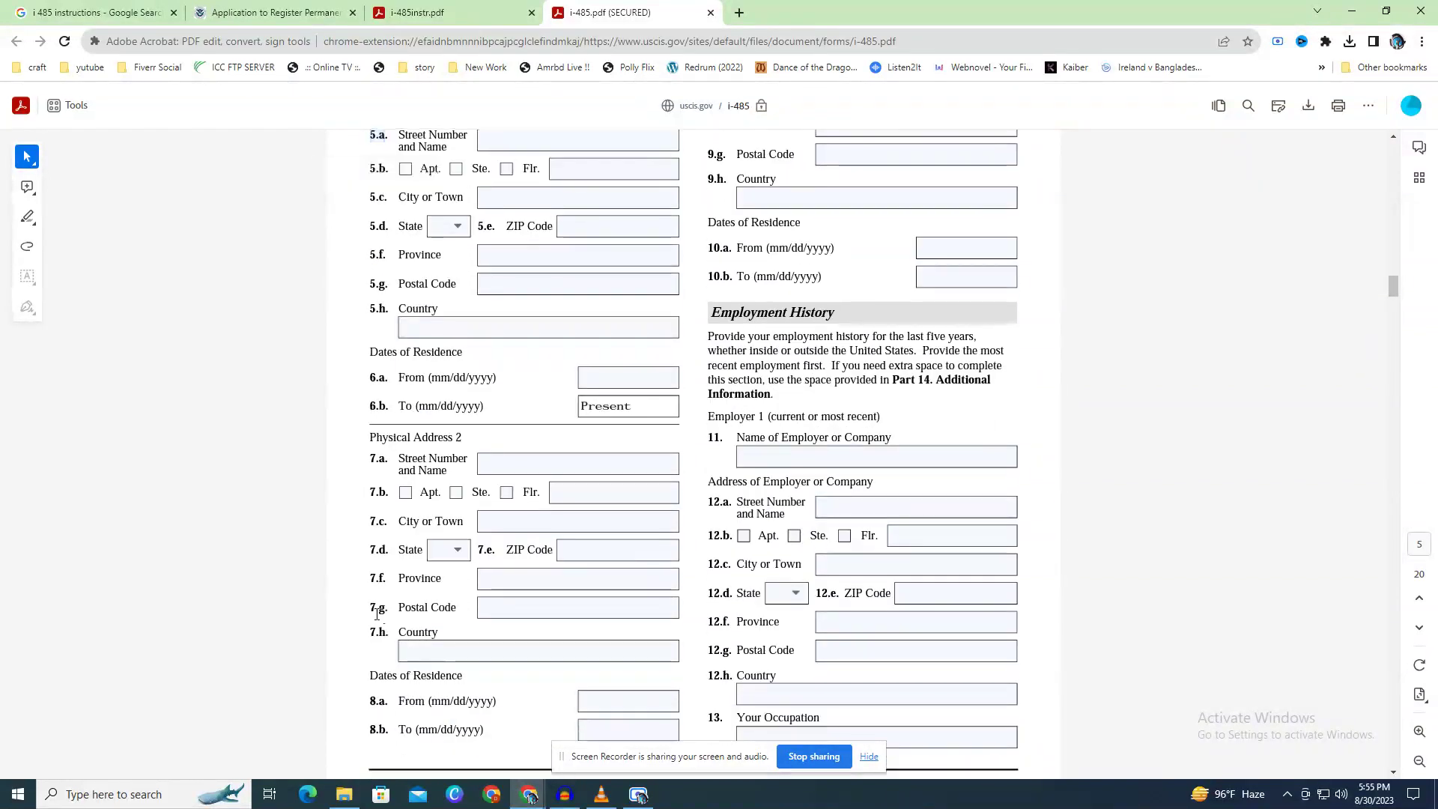
left_click_drag(369, 436, 455, 437)
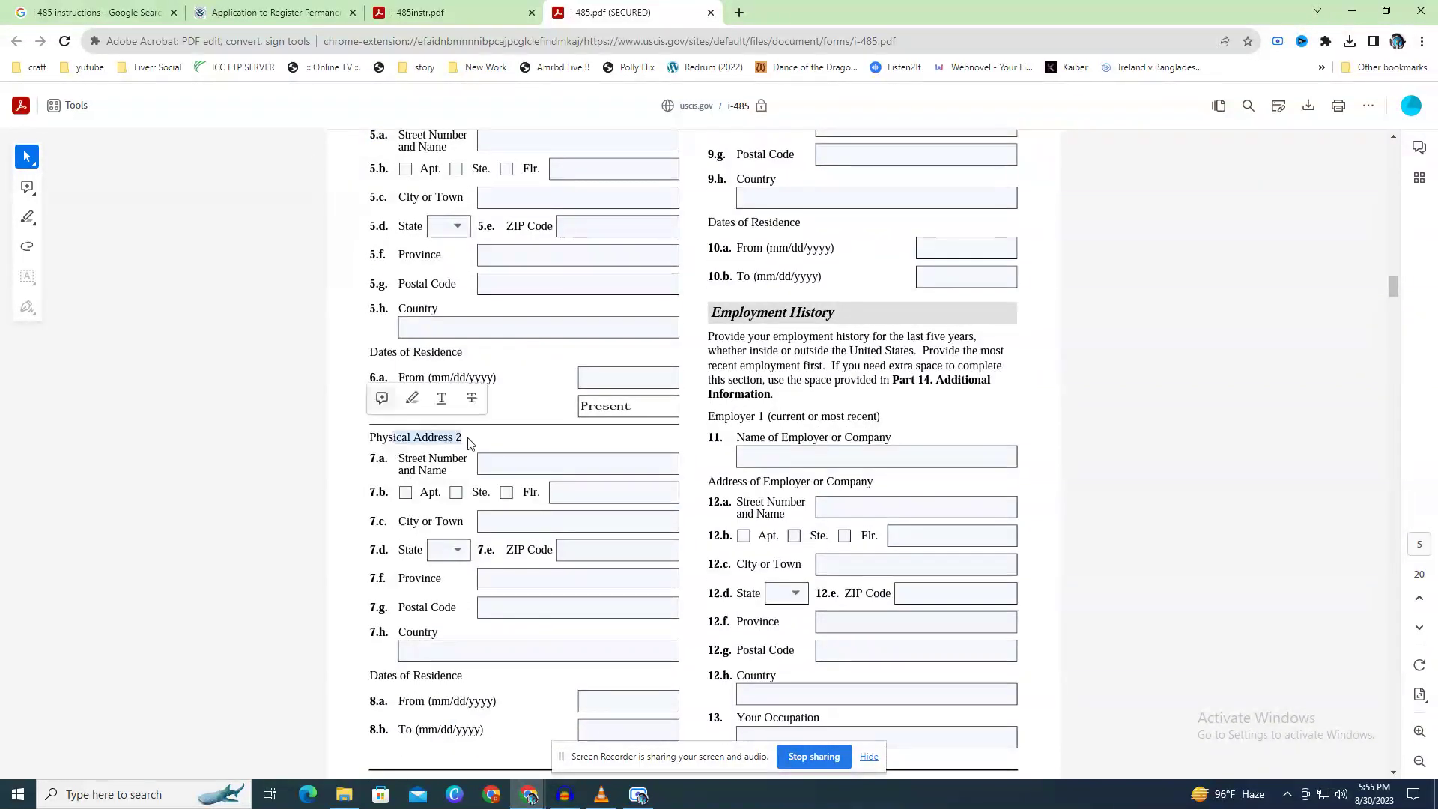
scroll(641, 435, "up", 1)
scroll(644, 438, "up", 5)
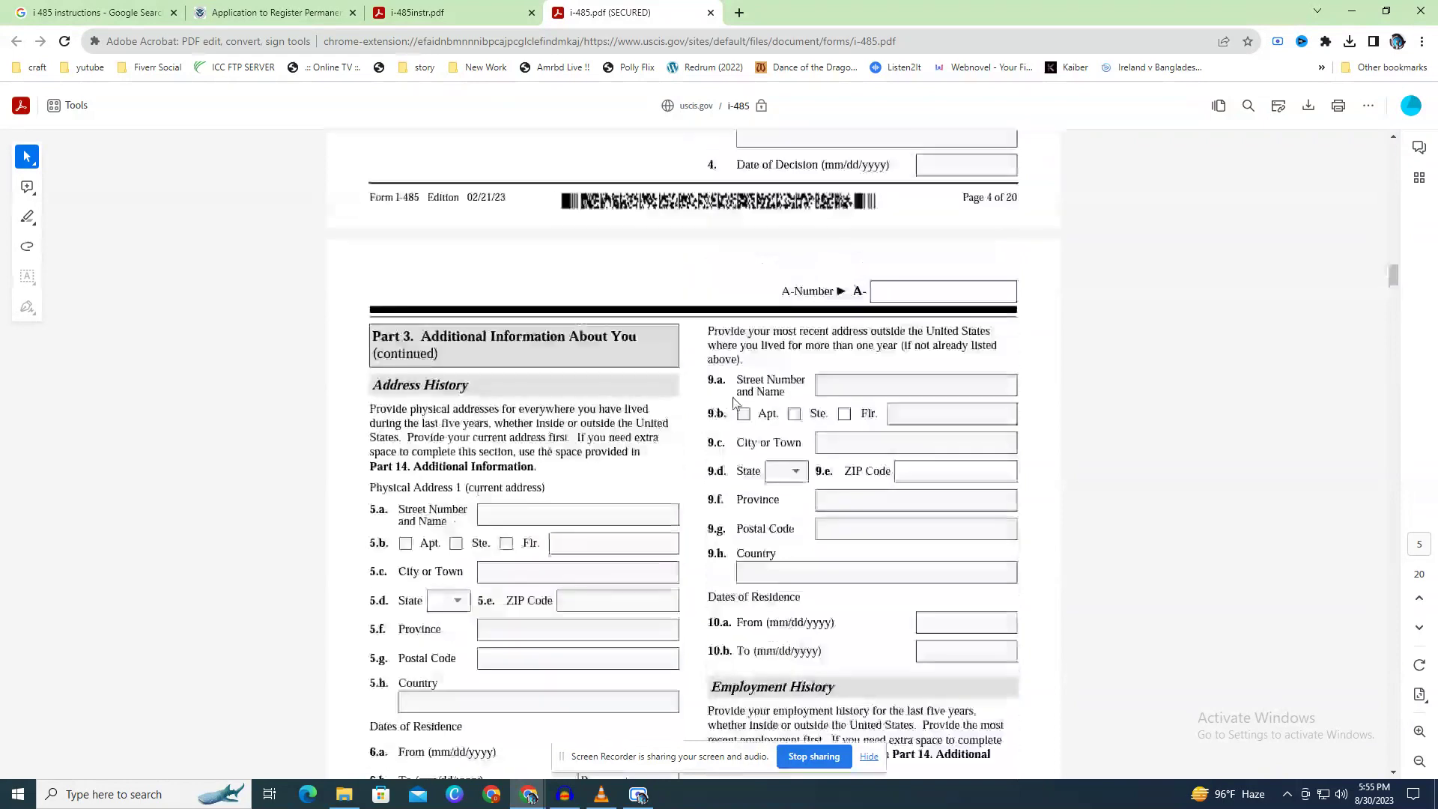
scroll(651, 455, "down", 2)
scroll(648, 459, "down", 2)
scroll(572, 476, "down", 2)
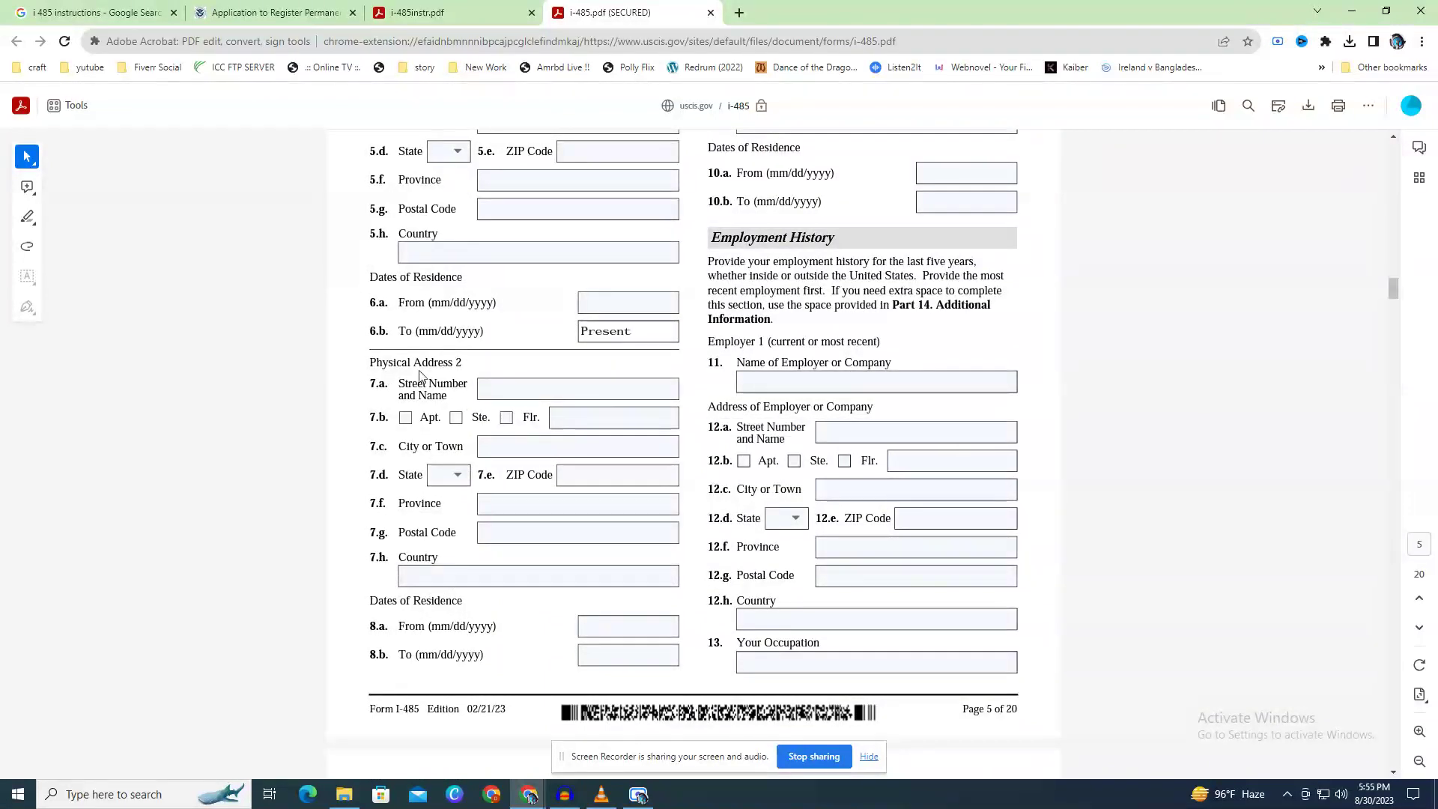
Highlight 'Address 2' and the item 10.a/10.b From and To date labels, then clear them.
left_click_drag(453, 367, 463, 365)
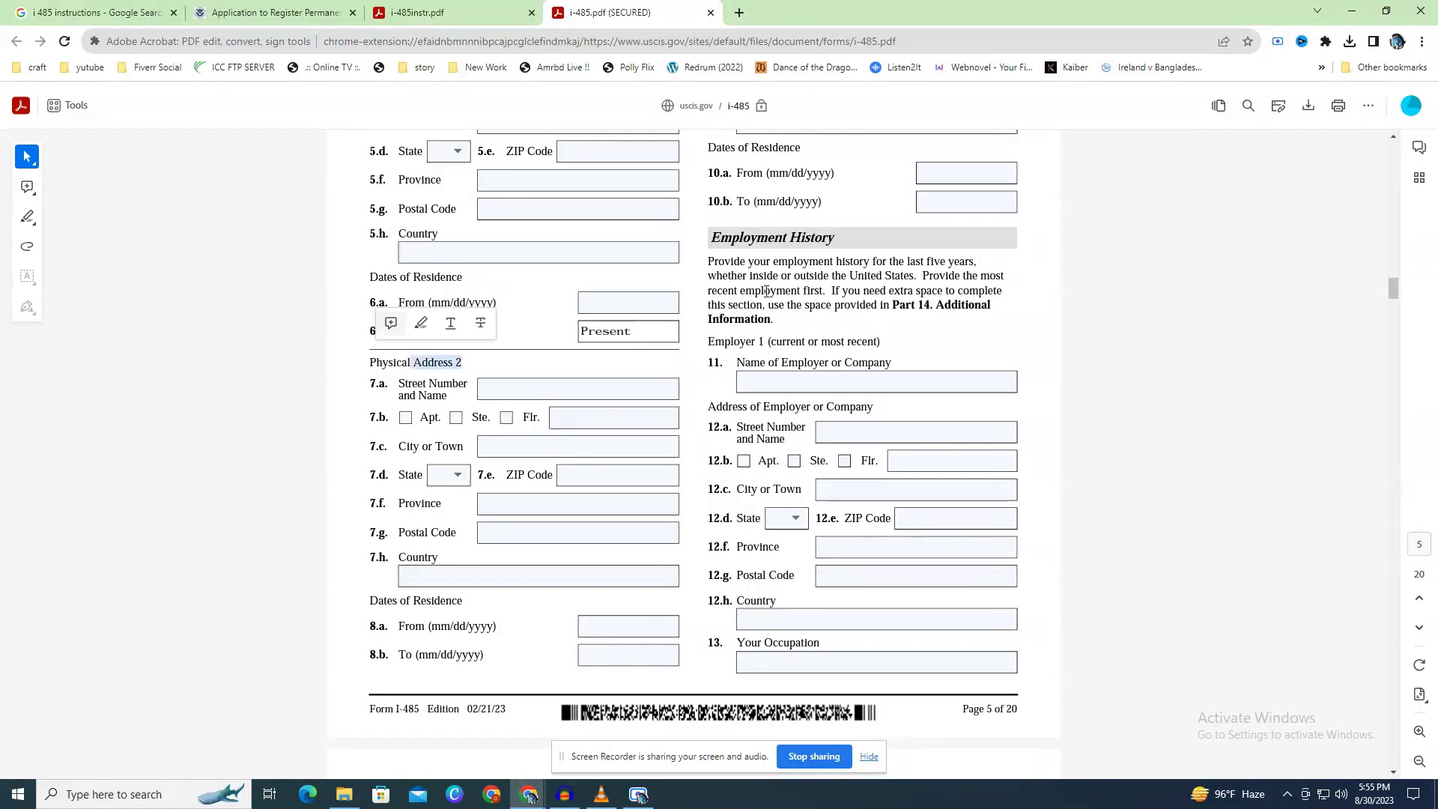
left_click(771, 284)
left_click_drag(739, 173, 836, 176)
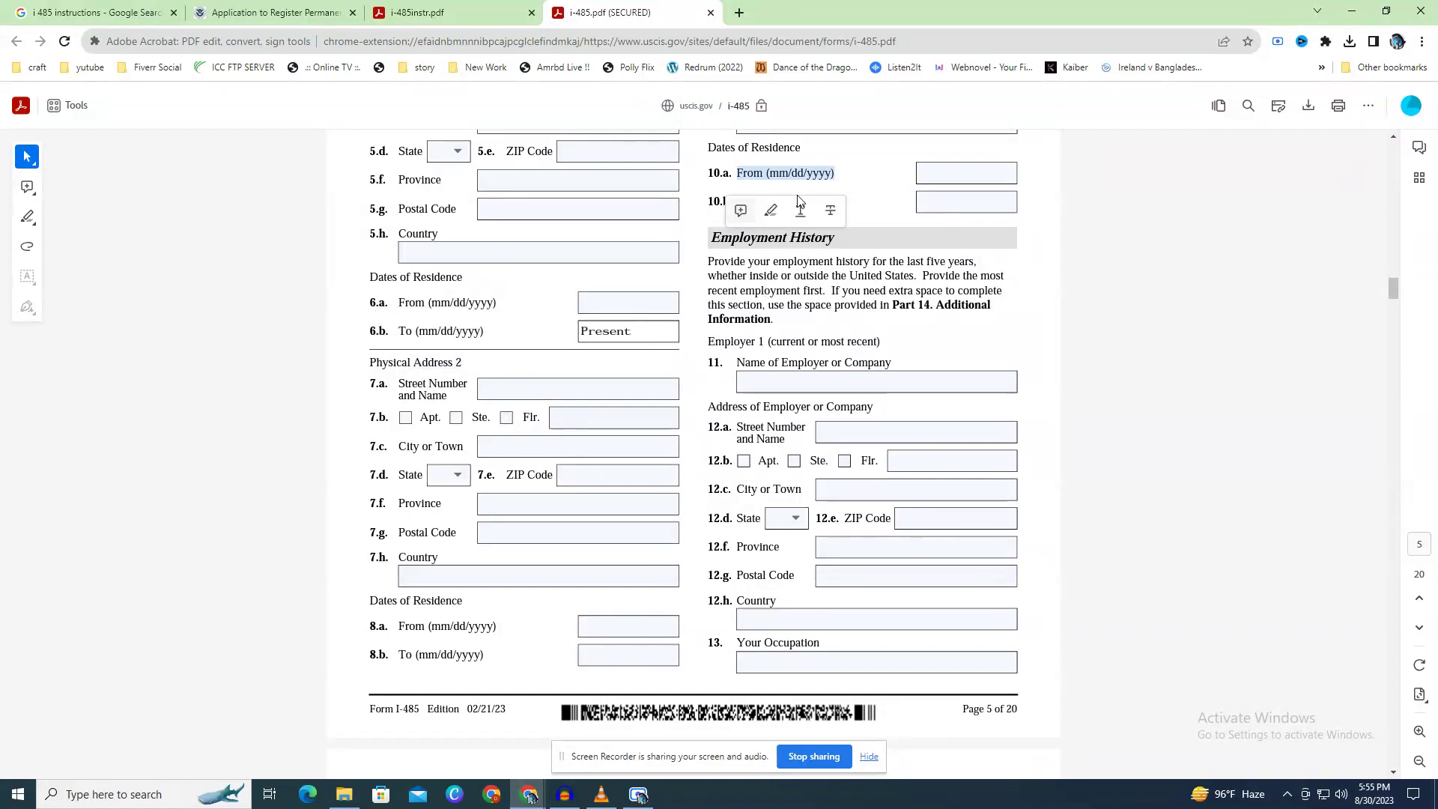
left_click_drag(739, 203, 828, 204)
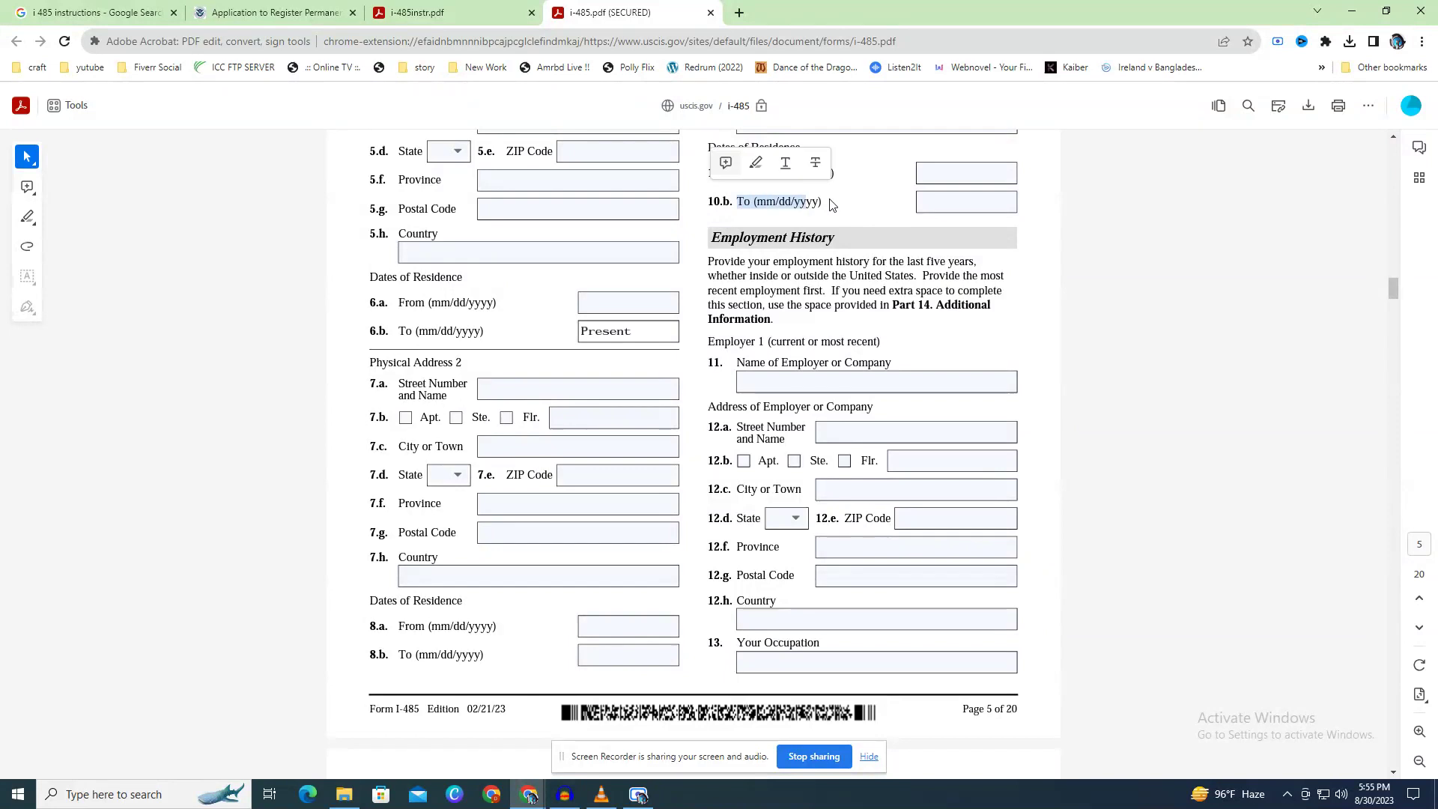
left_click(837, 205)
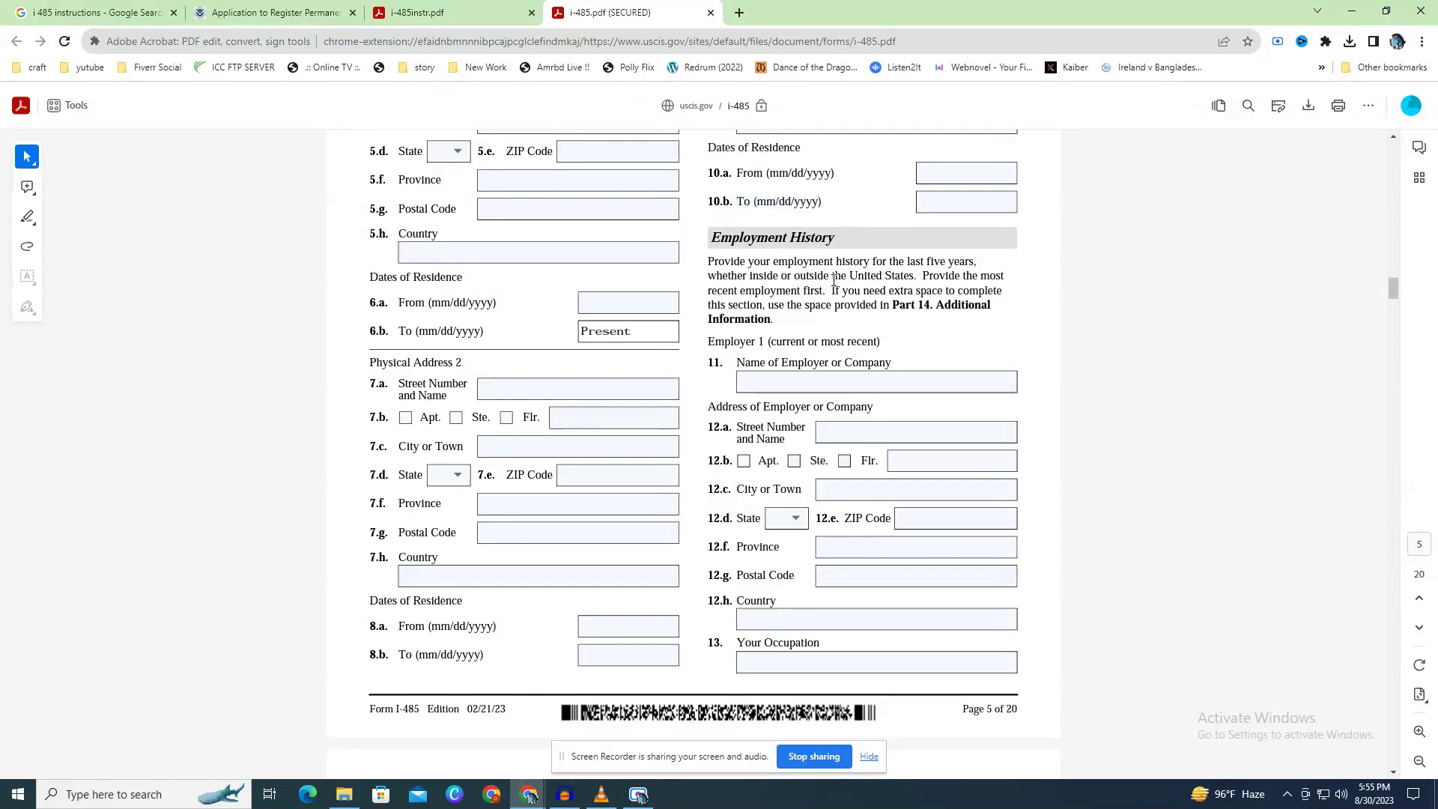
Scroll back up and highlight the most recent foreign address instruction and a date label.
scroll(834, 281, "up", 3)
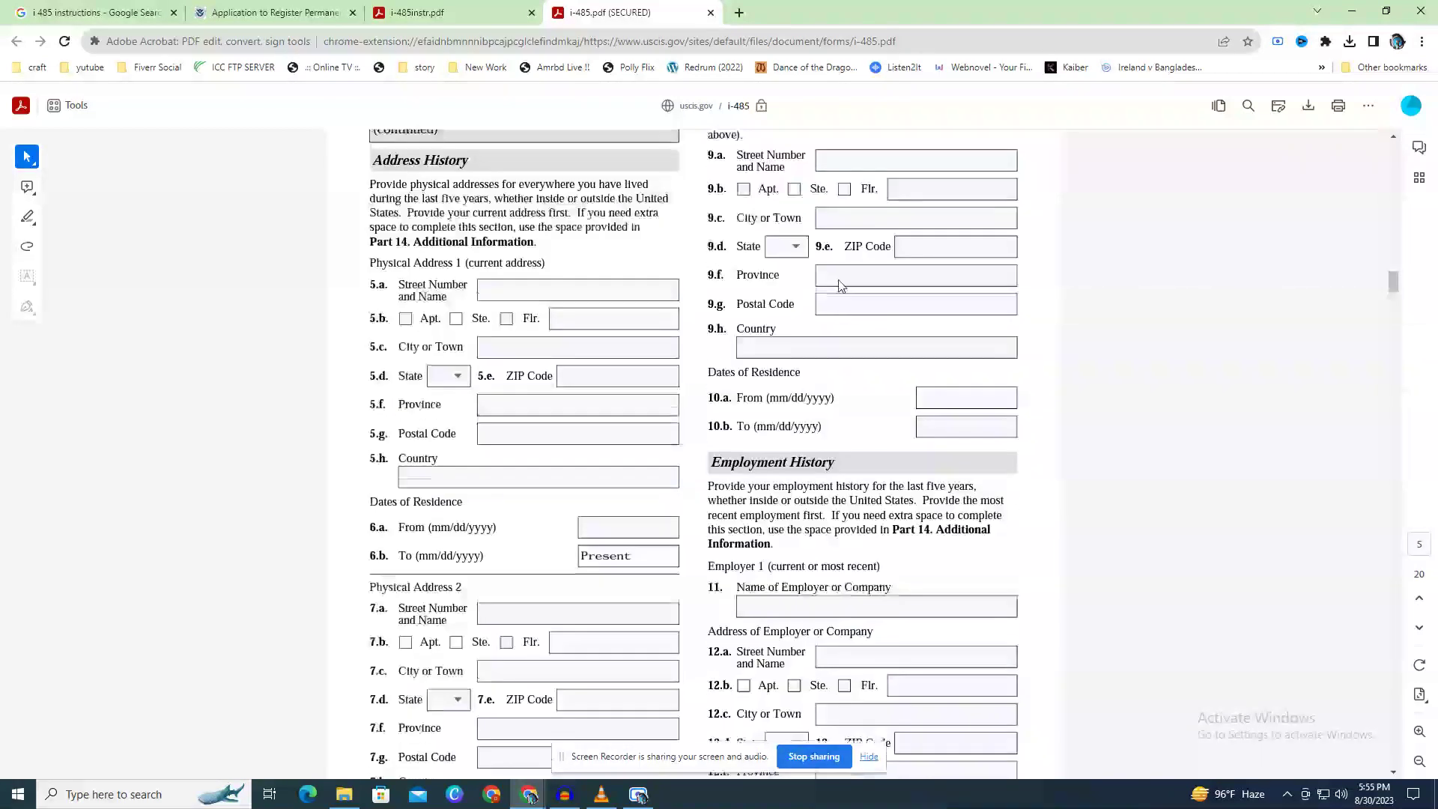
scroll(832, 281, "up", 1)
left_click_drag(816, 186, 932, 197)
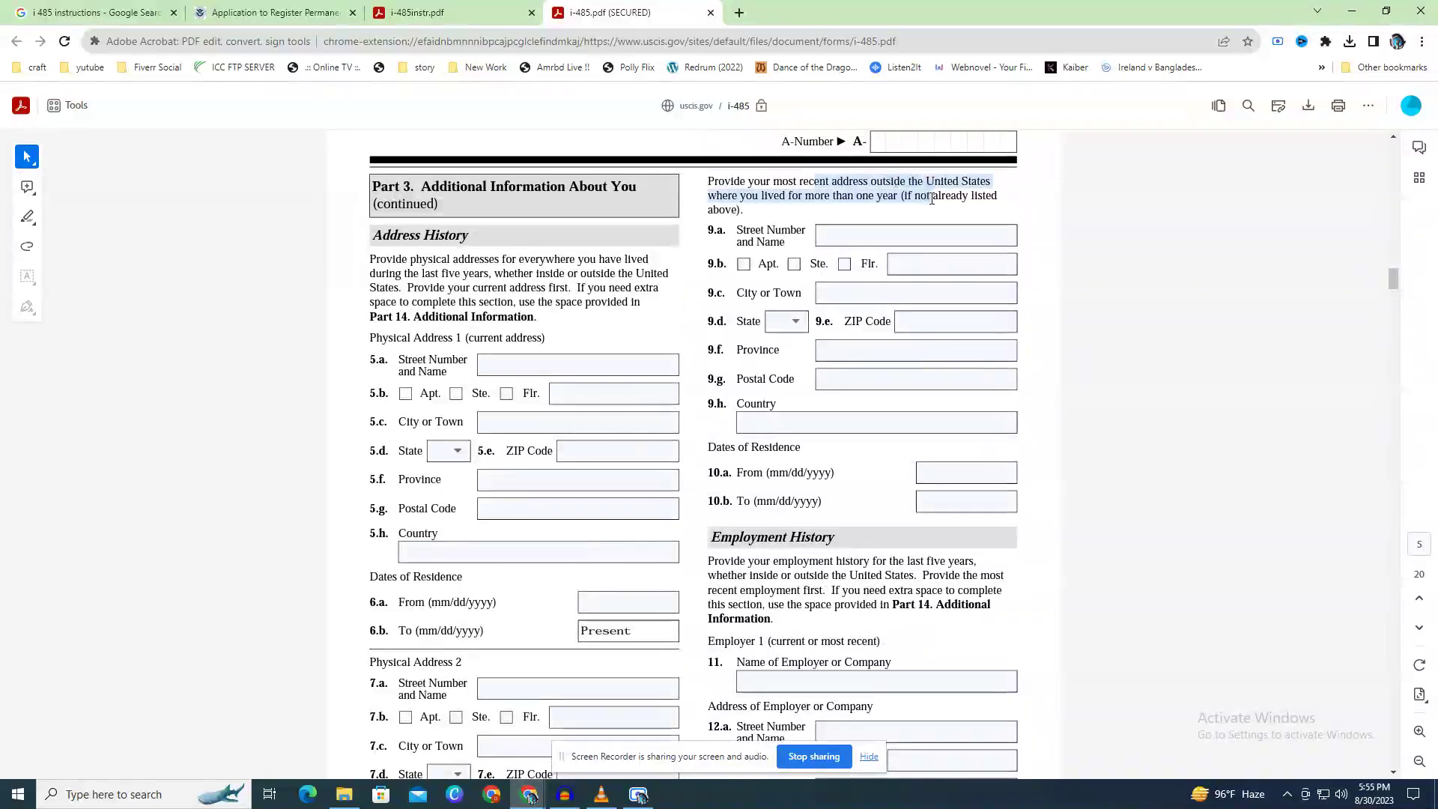
left_click(890, 203)
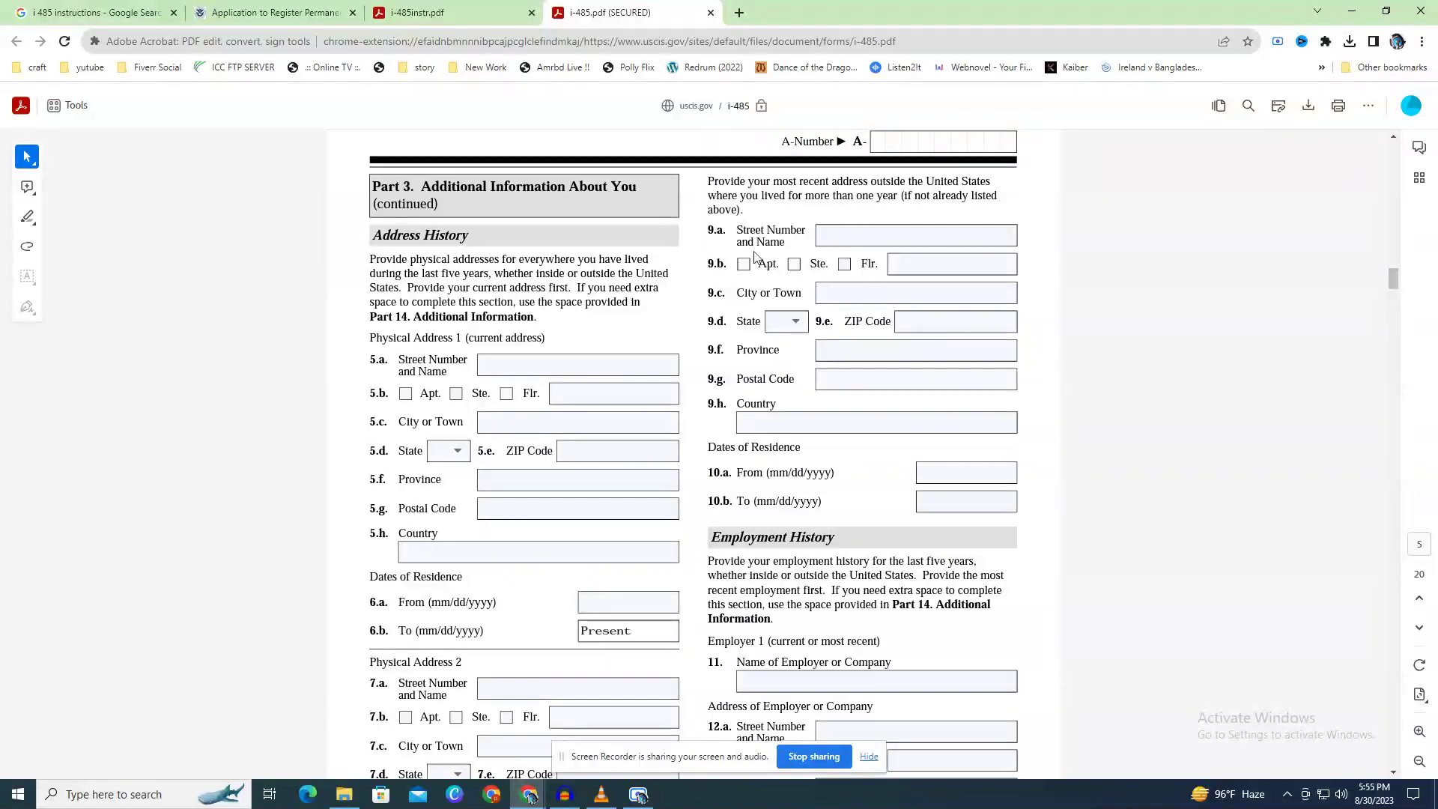
left_click_drag(767, 472, 796, 502)
left_click(861, 502)
Scroll down to the Employment History section and highlight its heading.
scroll(871, 491, "down", 2)
scroll(872, 490, "down", 2)
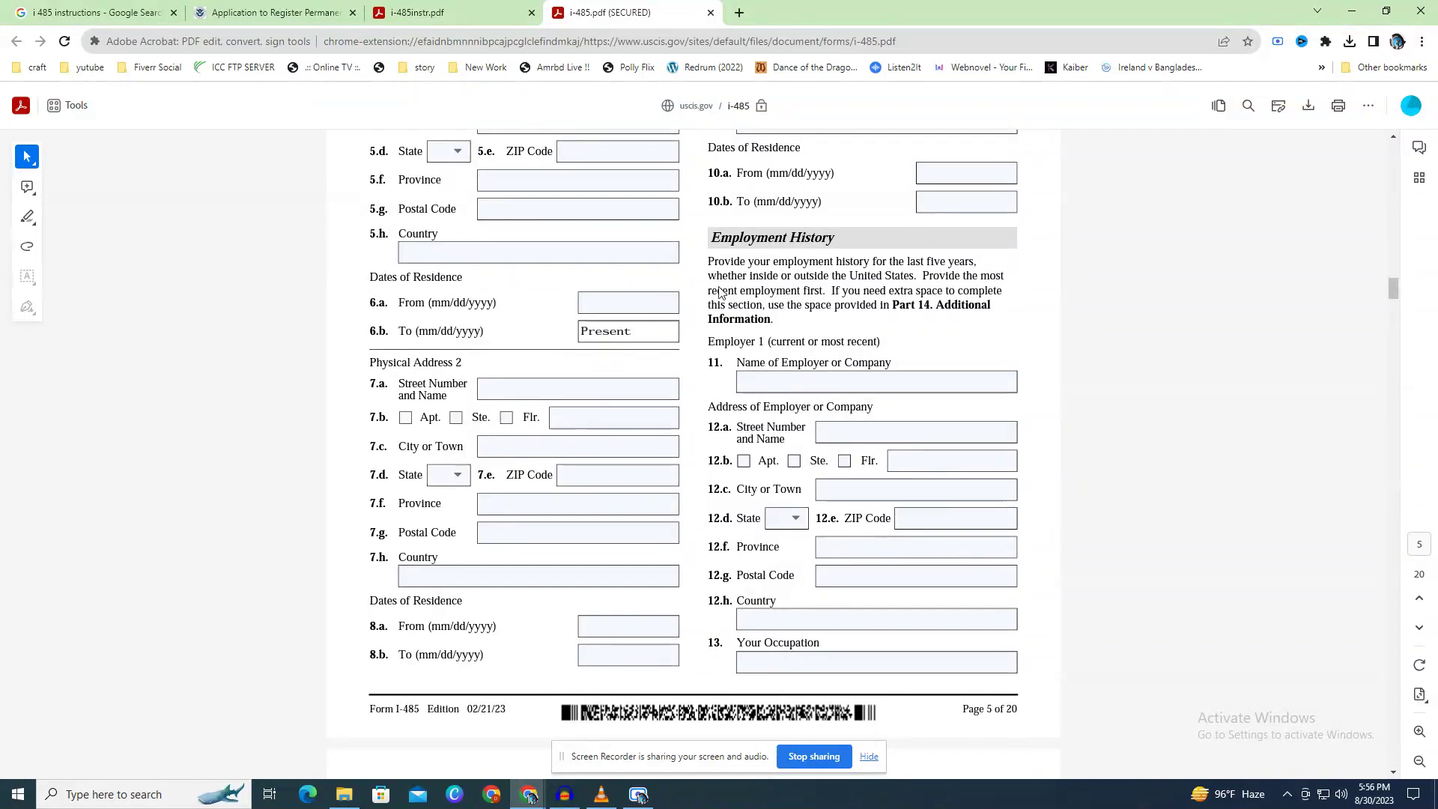
left_click_drag(716, 238, 854, 239)
left_click(860, 241)
scroll(928, 488, "down", 7)
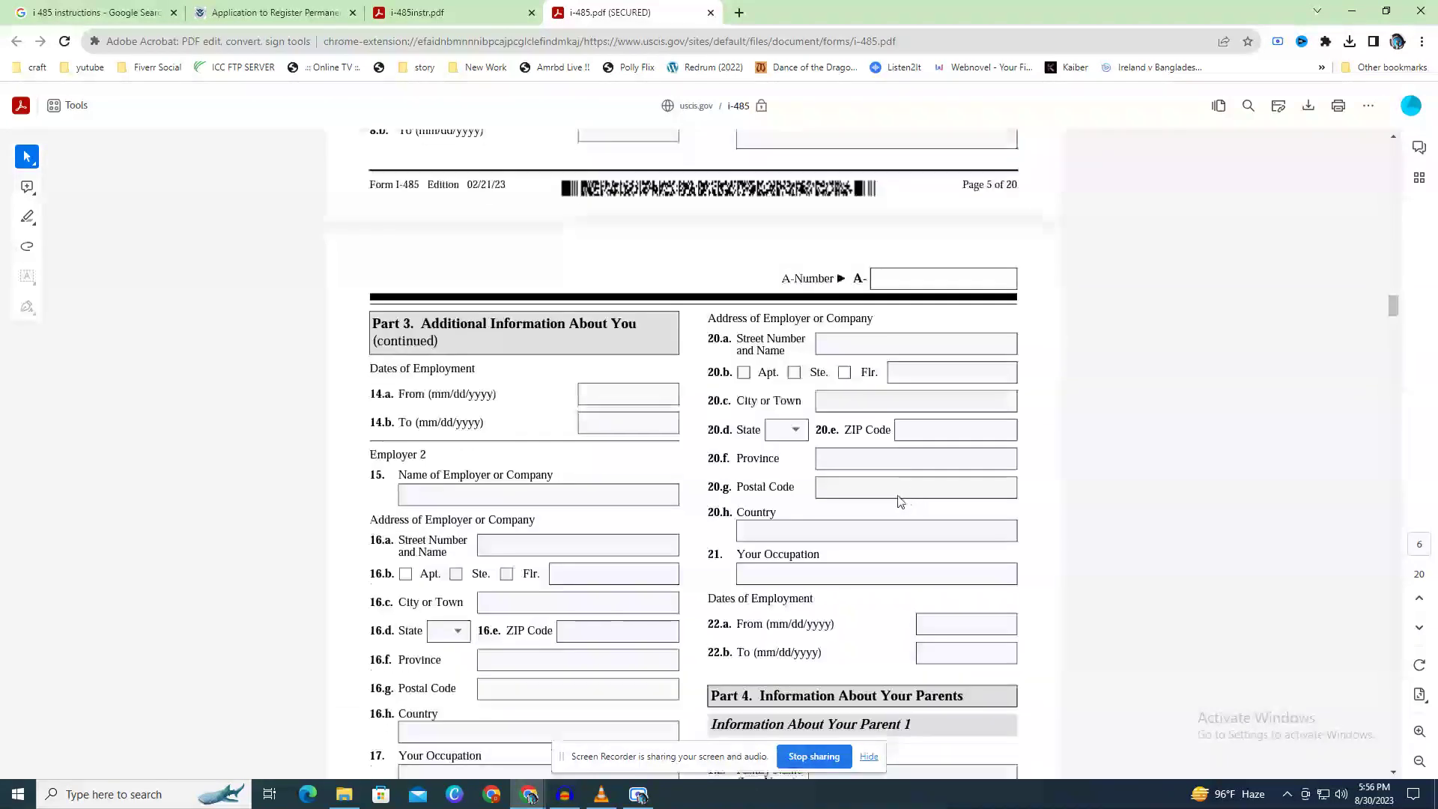
Scroll to page 6, showing Employer 2 details and Parent 1 items 1.a–6.
scroll(899, 501, "down", 1)
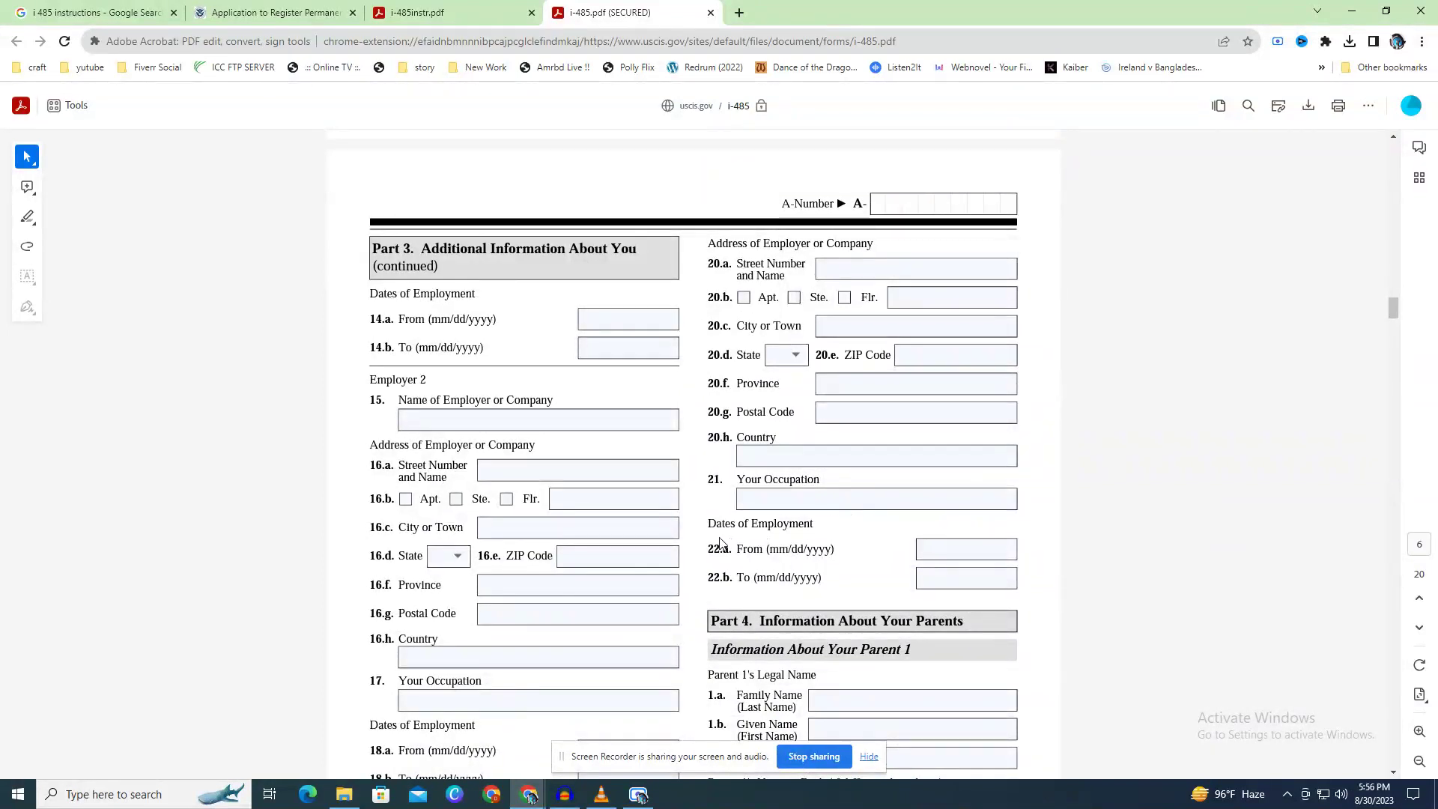
scroll(714, 543, "down", 2)
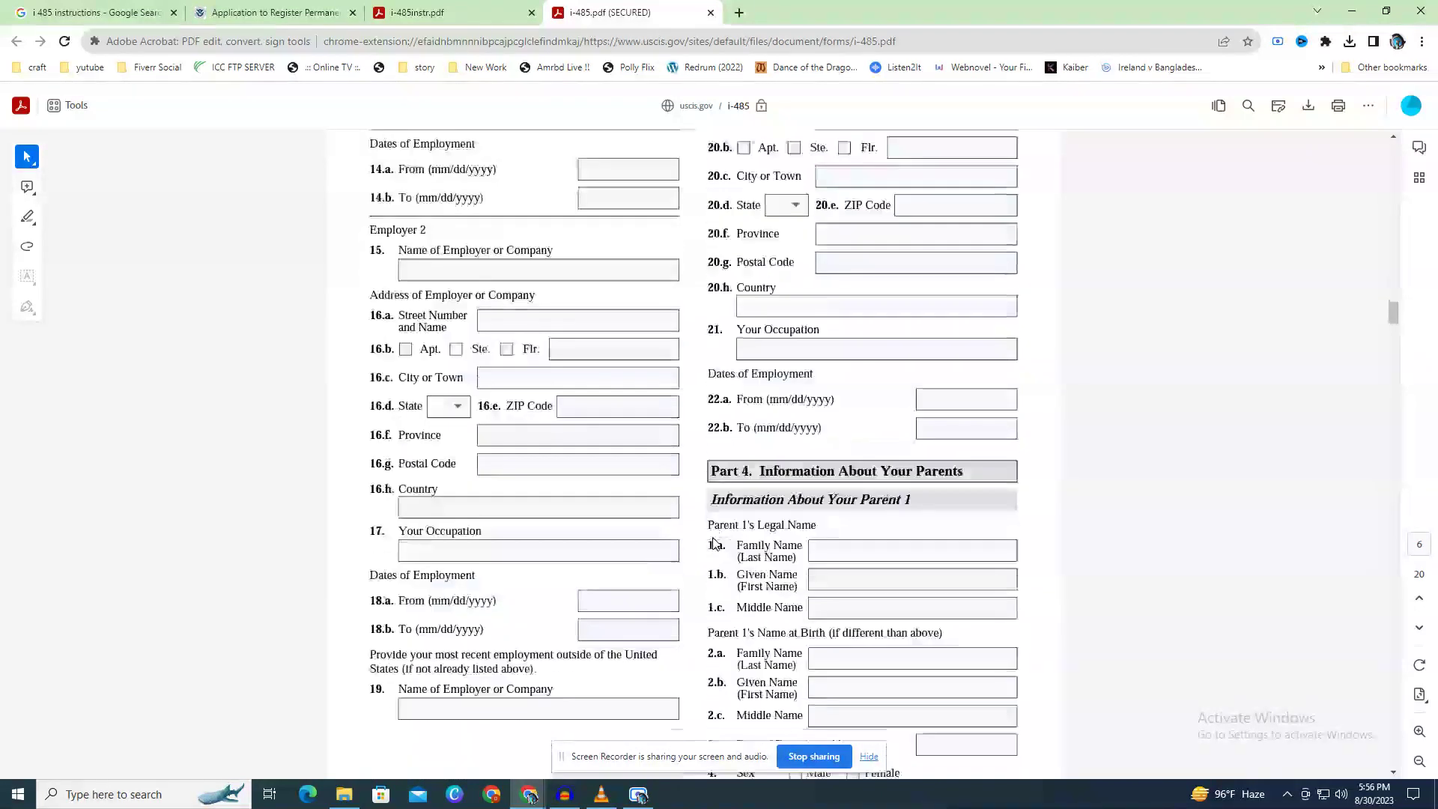
scroll(716, 542, "up", 2)
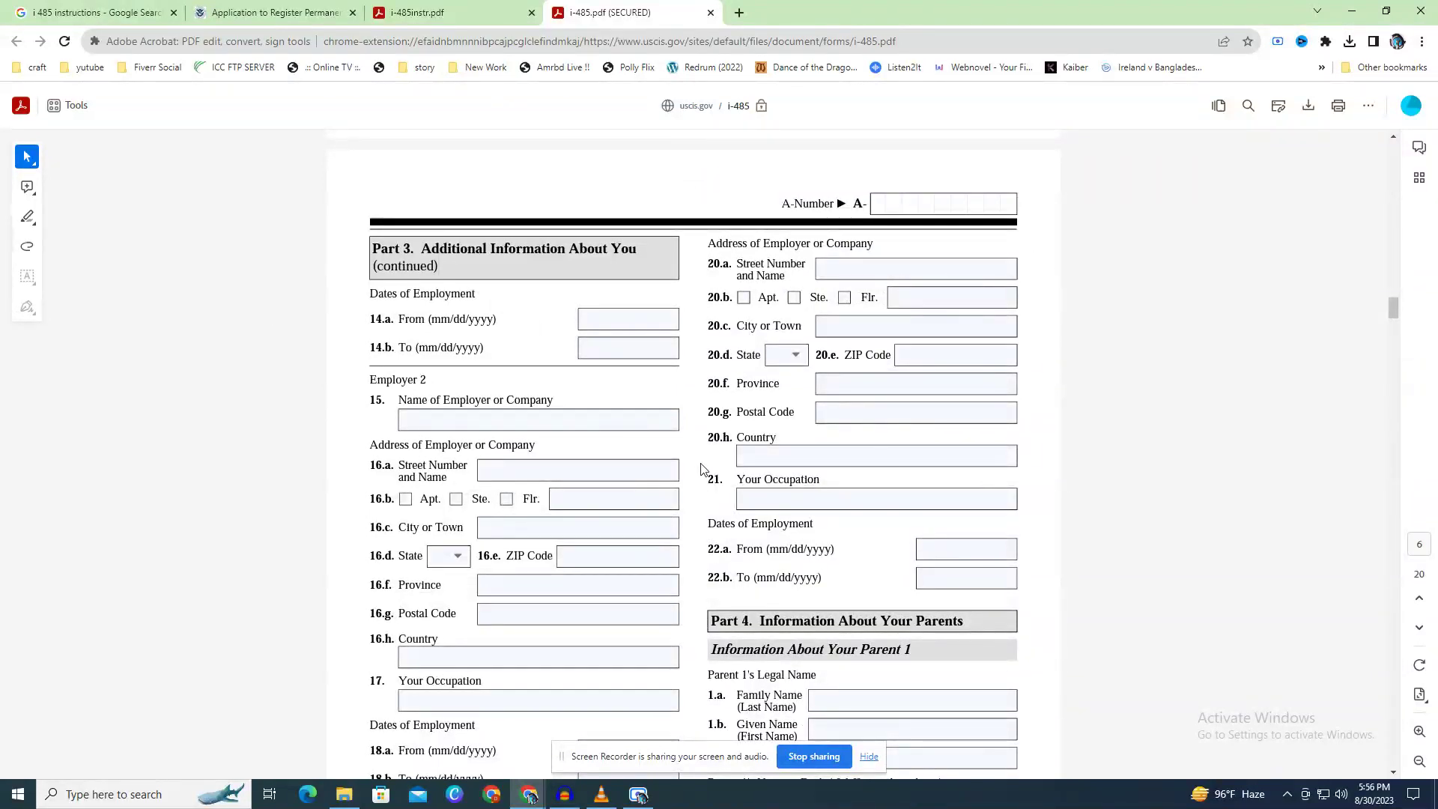
scroll(715, 474, "down", 2)
scroll(719, 471, "up", 2)
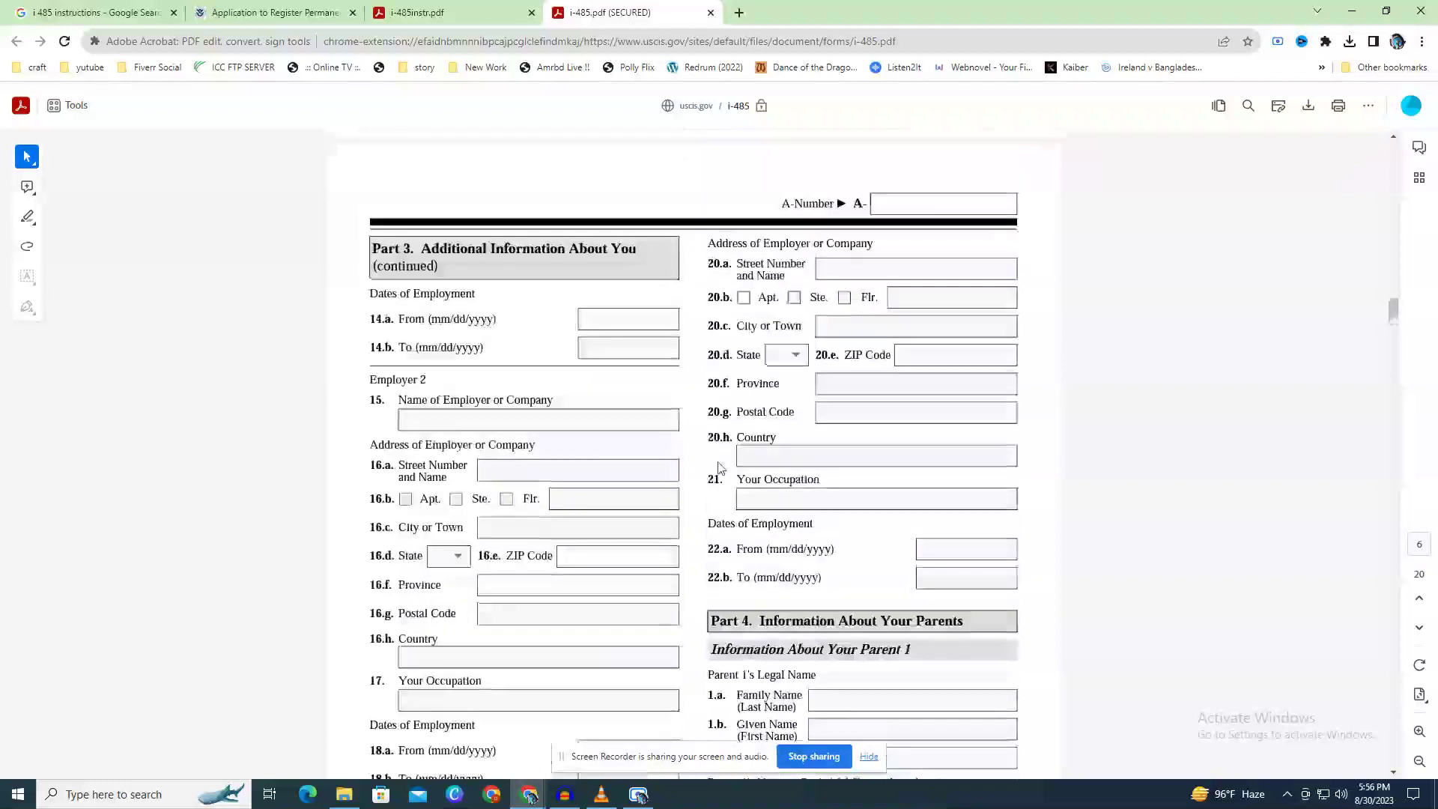
scroll(718, 467, "down", 4)
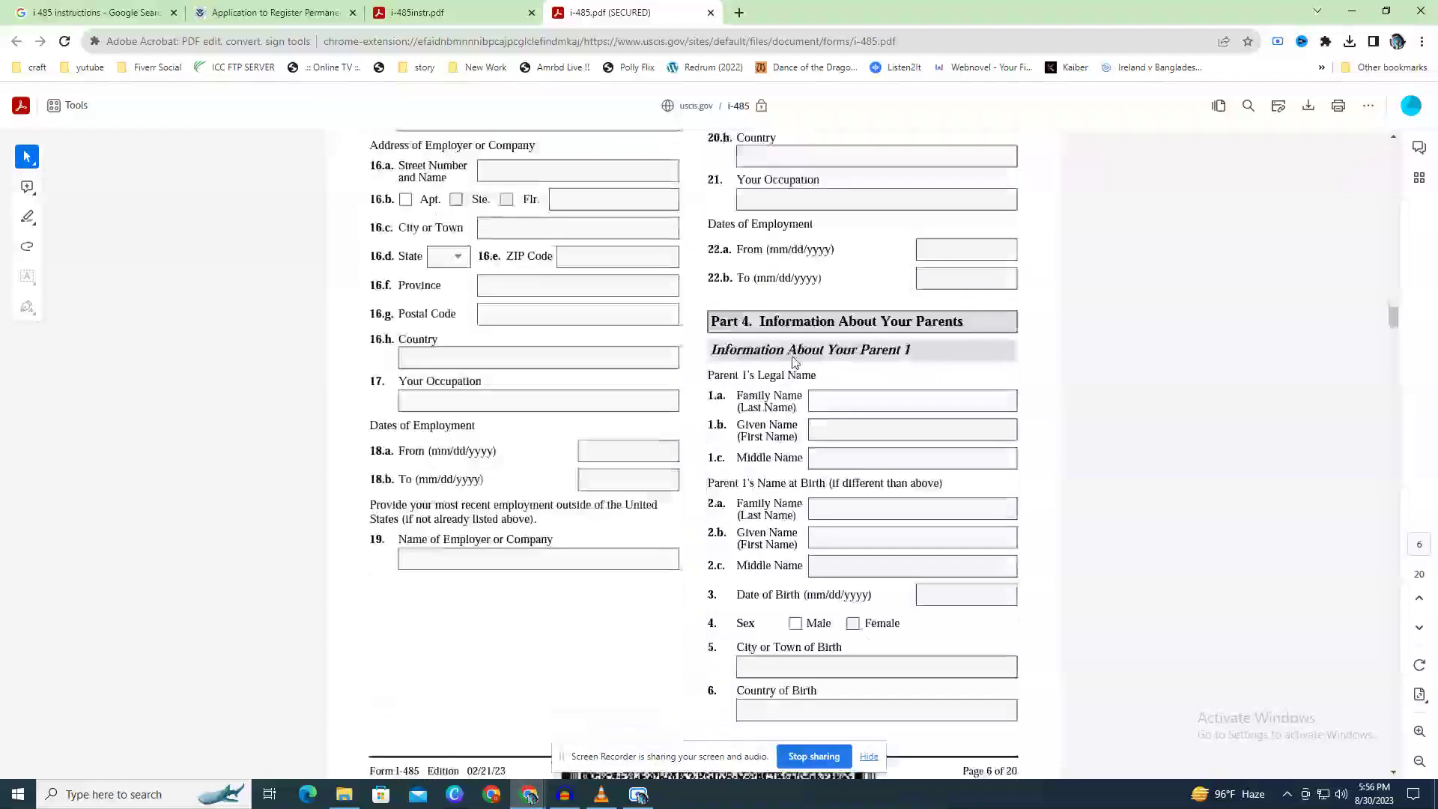
Highlight the Information About Your Parents heading, then clear the selection.
left_click_drag(762, 323, 989, 324)
left_click(989, 323)
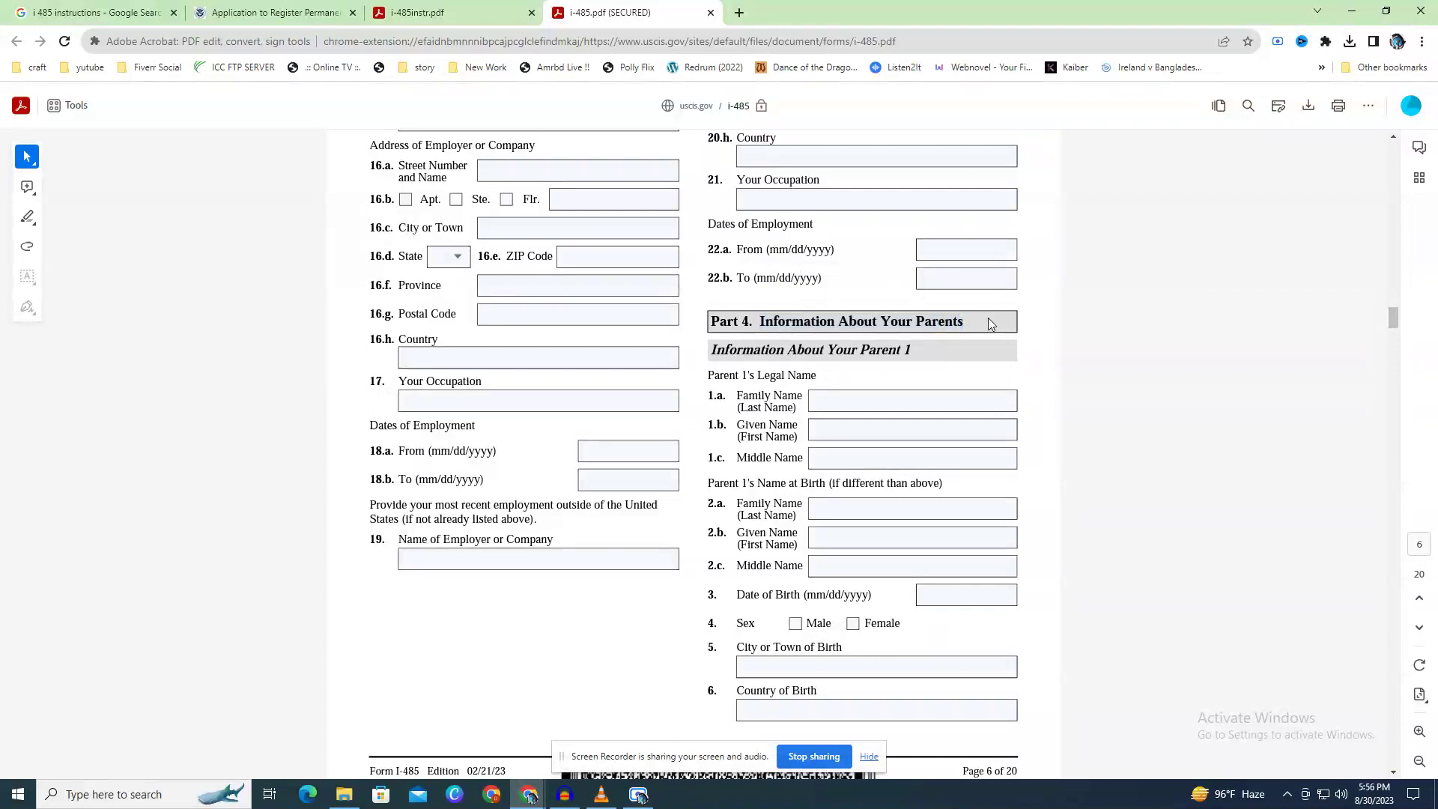
scroll(990, 322, "down", 2)
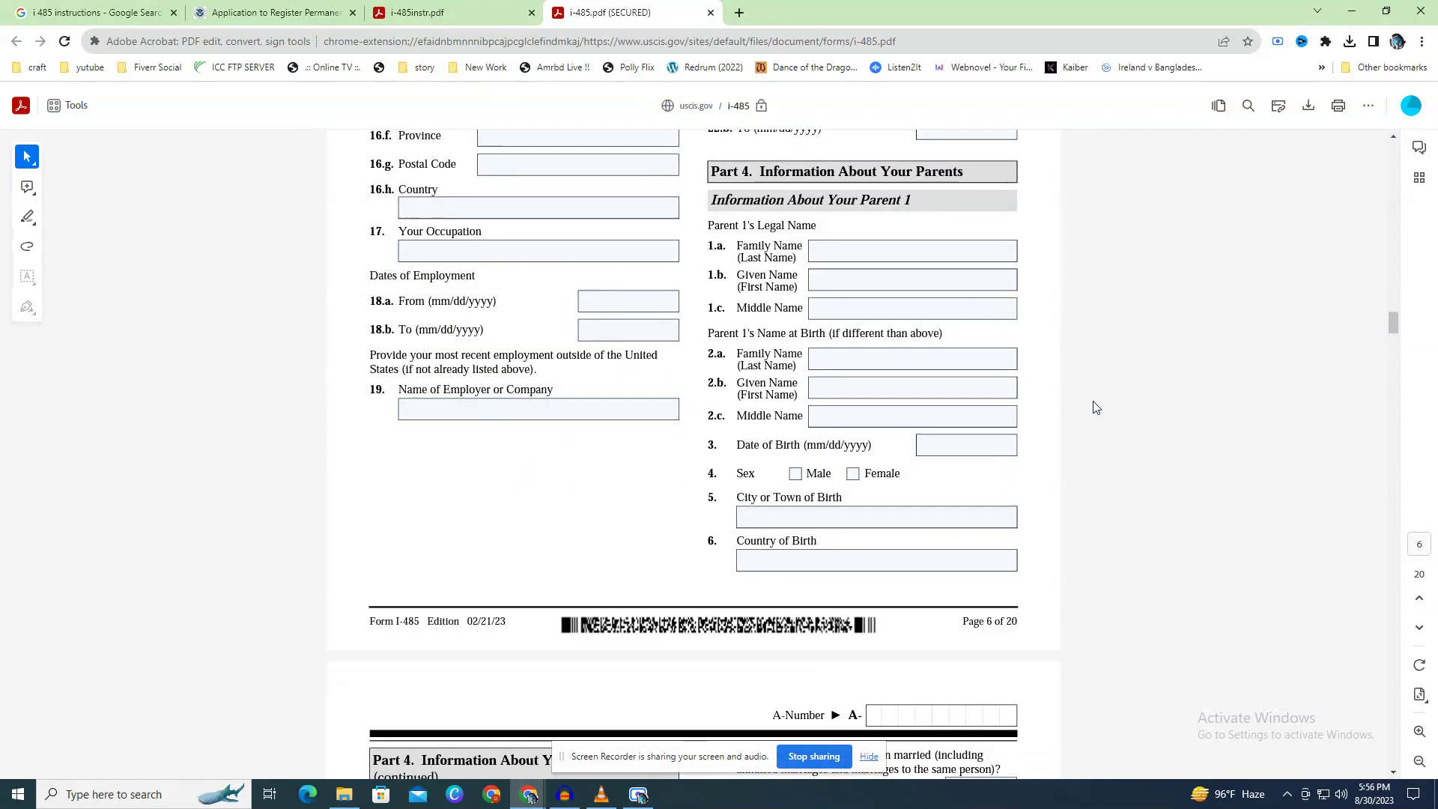
Scroll through the parent fields to Part 5 Marital History and Part 6 children on page 8.
scroll(1095, 407, "down", 2)
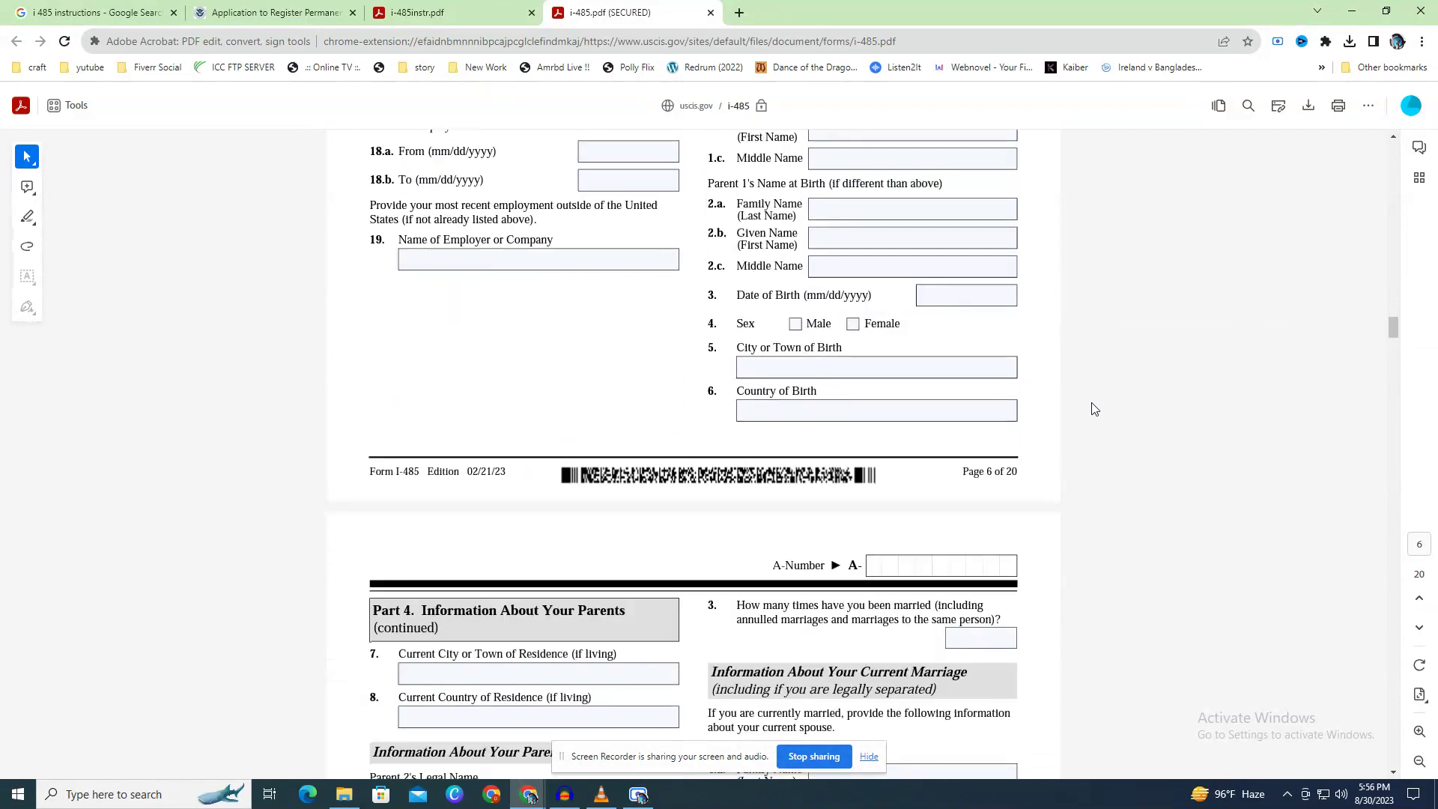
scroll(1095, 409, "down", 4)
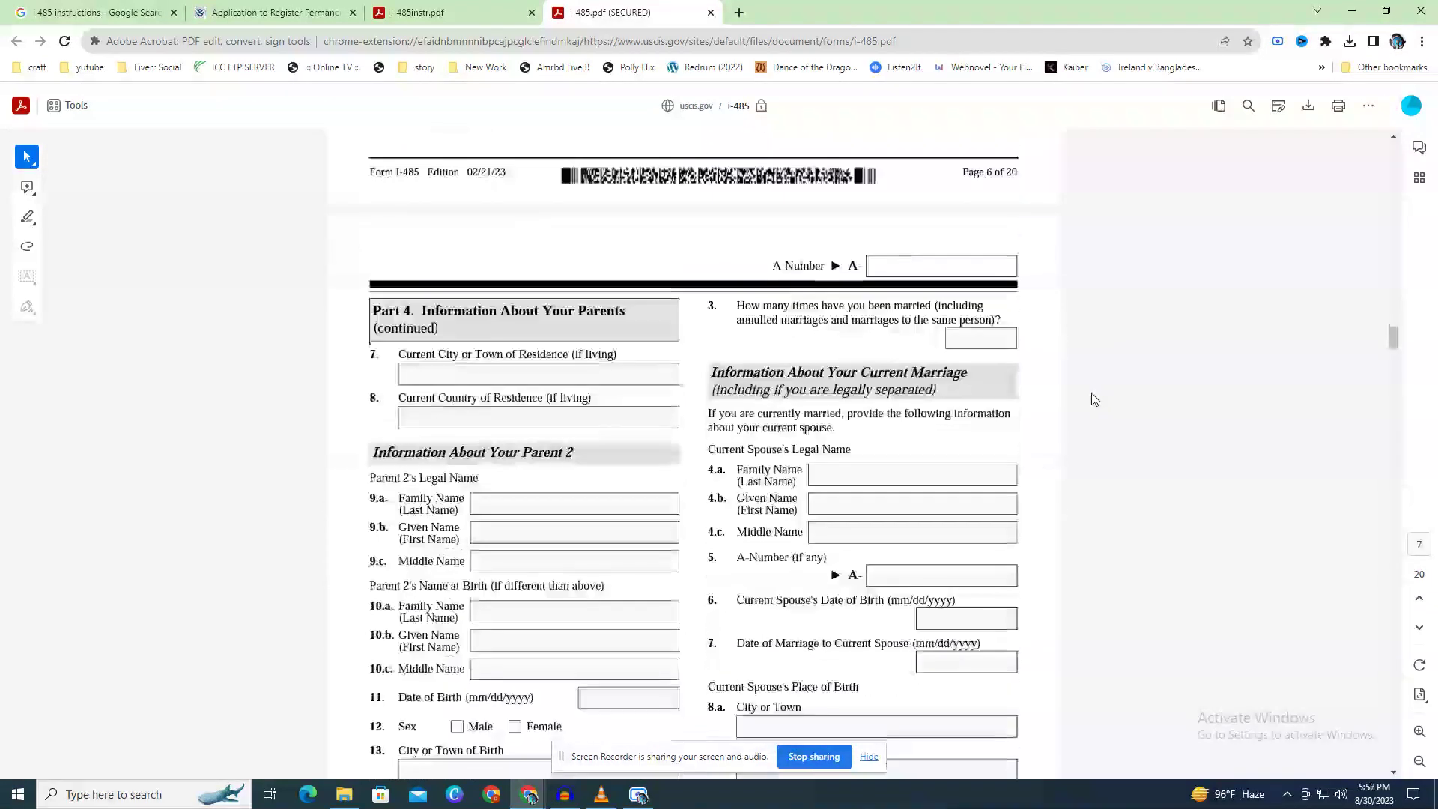
scroll(1095, 400, "down", 1)
scroll(1098, 397, "down", 1)
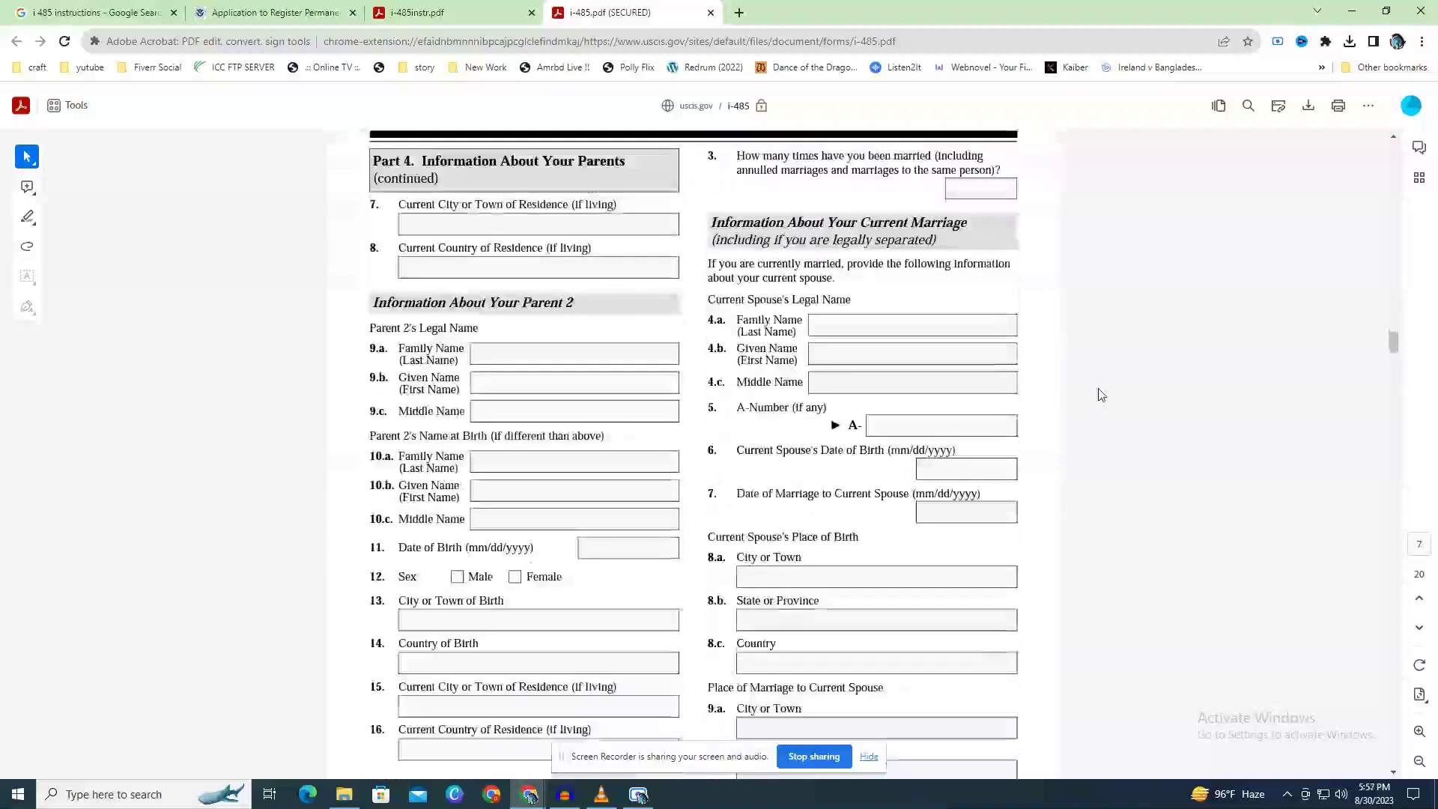
scroll(1101, 395, "down", 8)
scroll(1119, 419, "down", 5)
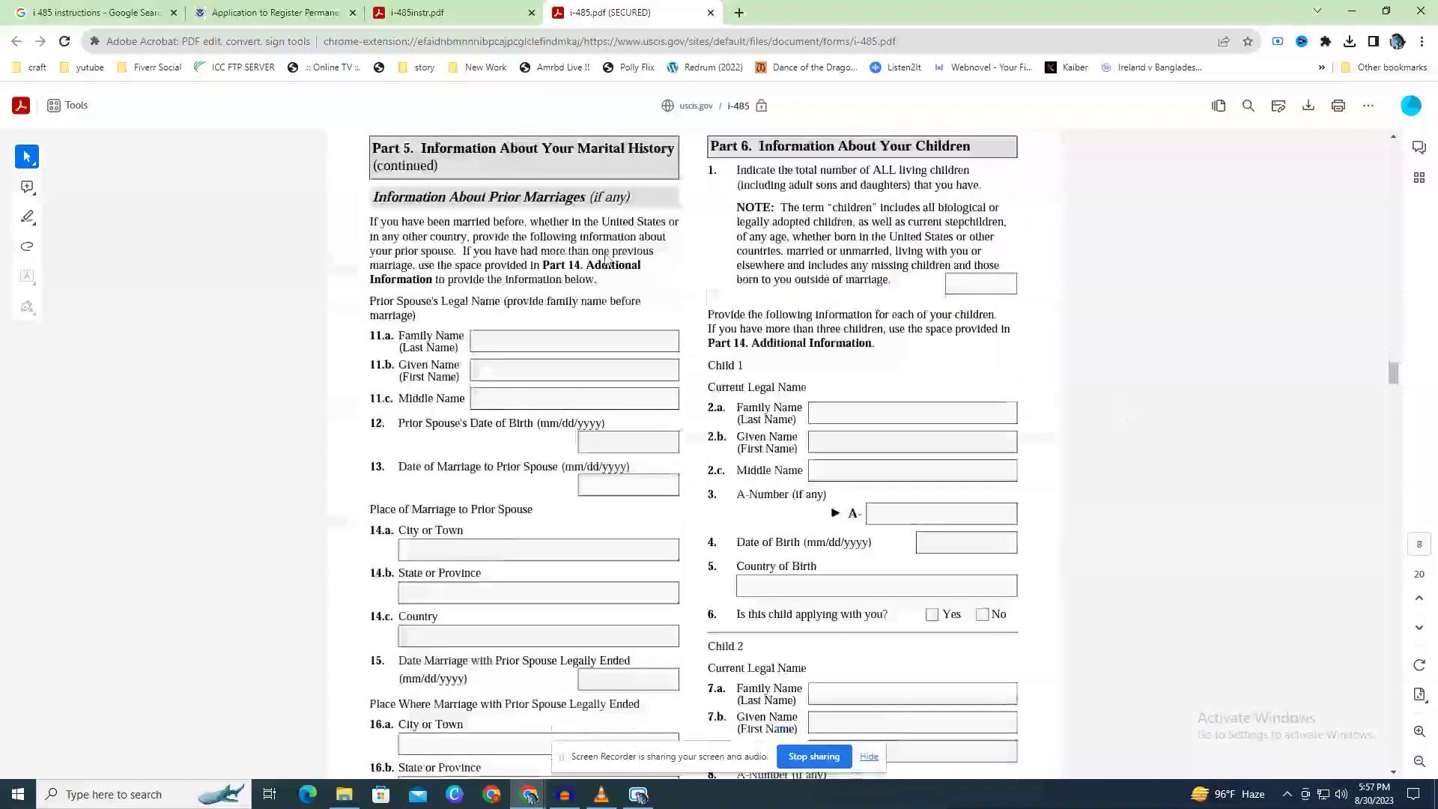
Highlight text across the Part 5 and Part 6 headings, then clear it.
left_click_drag(420, 148, 662, 169)
left_click(662, 170)
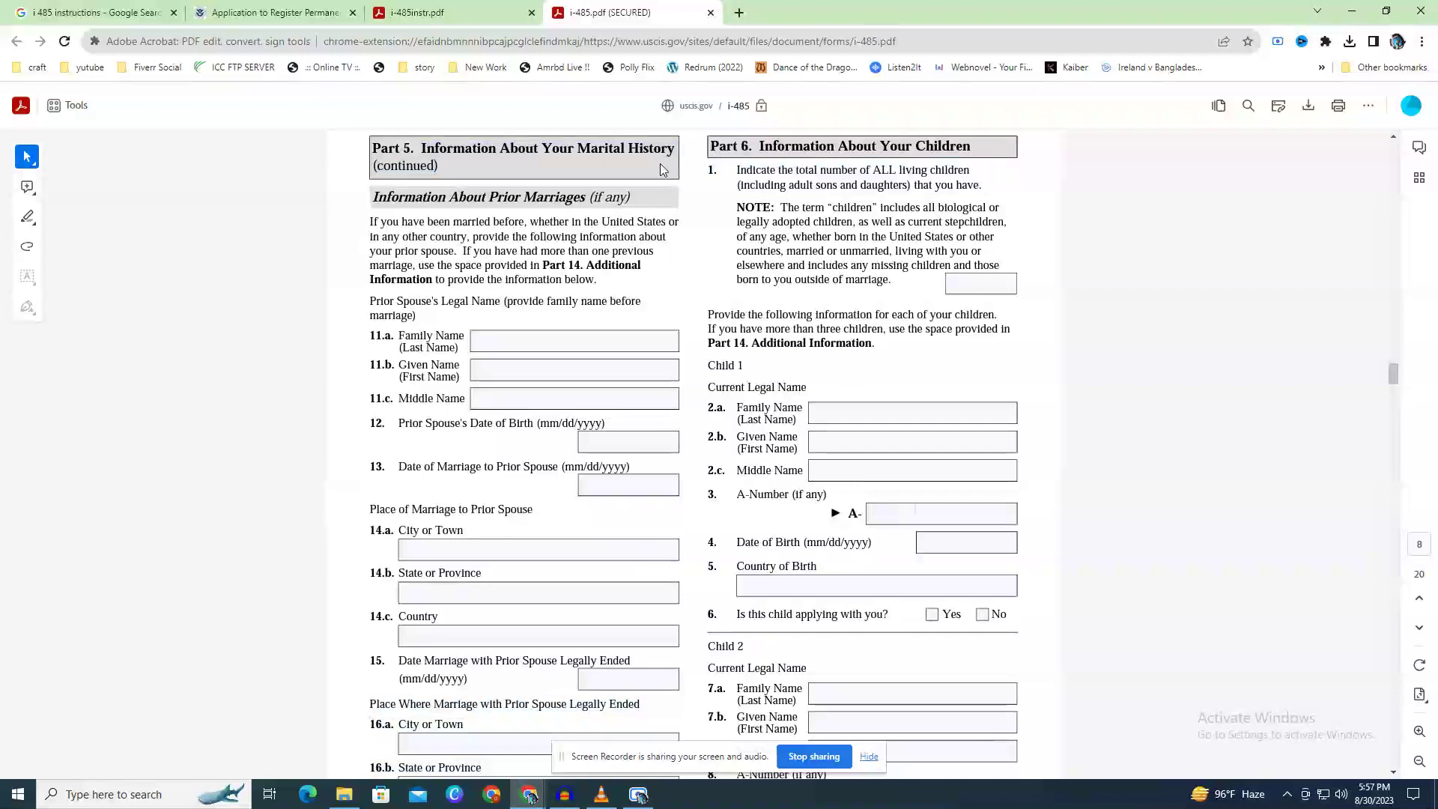
scroll(783, 196, "down", 1)
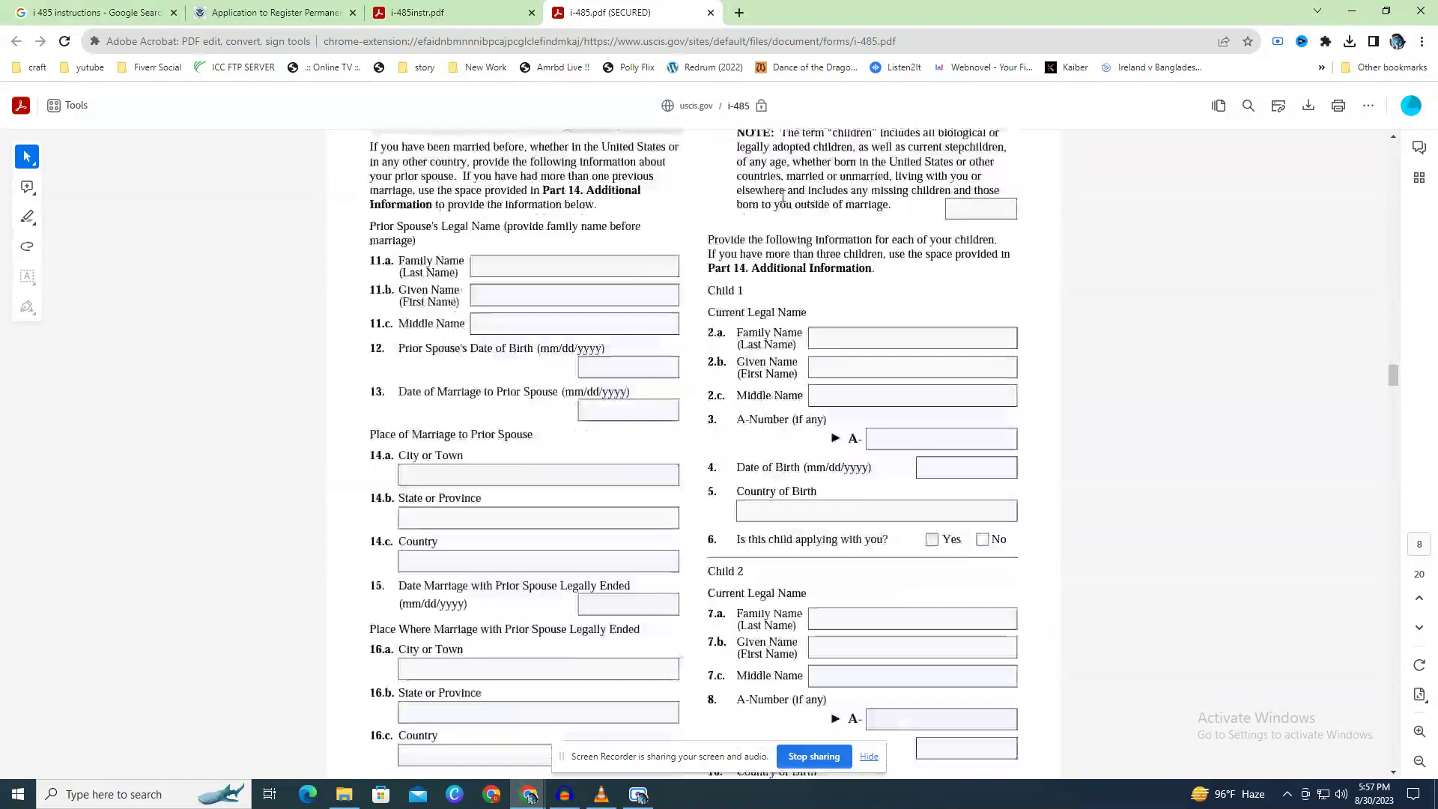
scroll(787, 191, "up", 3)
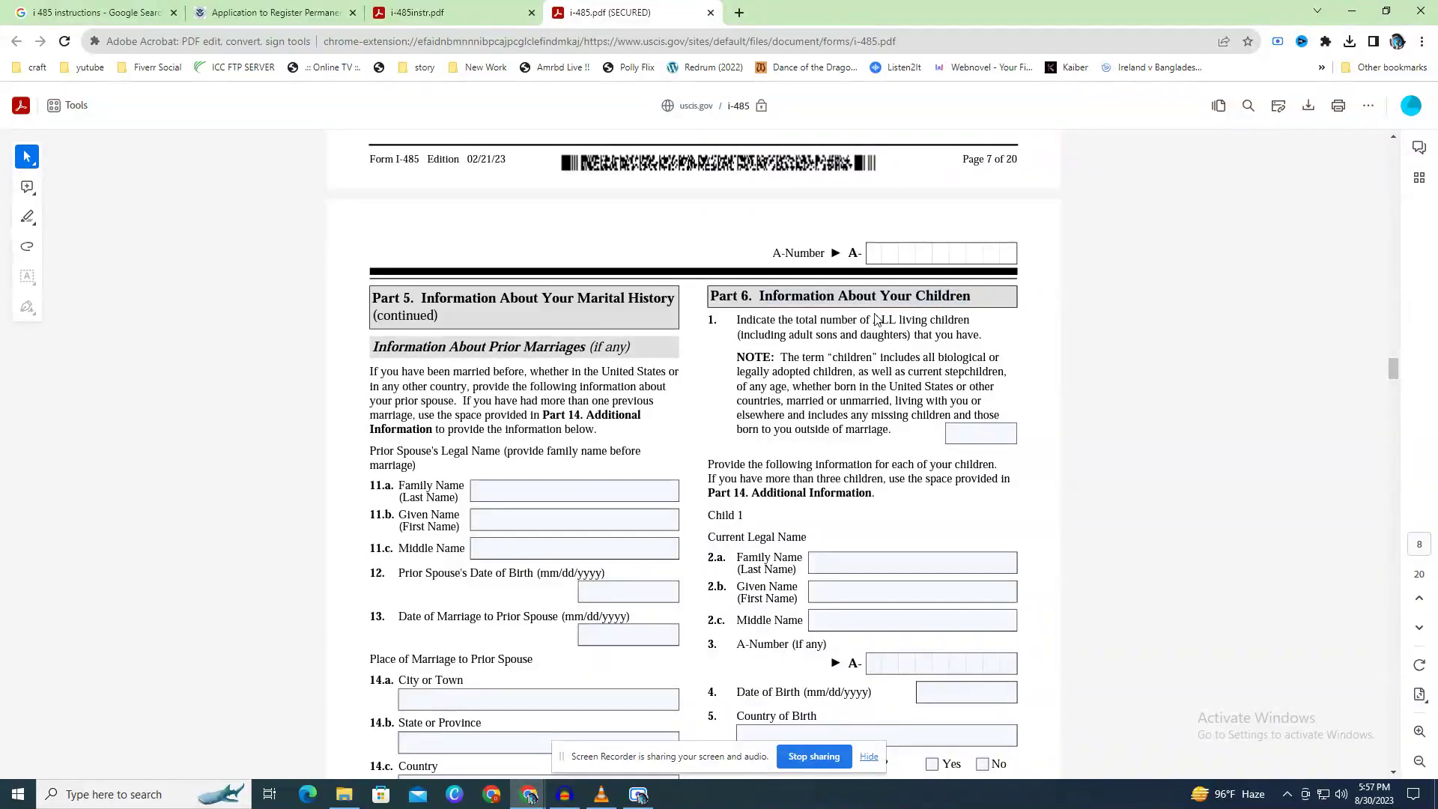
Scroll past Child 1 to Child 2 items 7.a–11 and the start of page 9.
scroll(830, 327, "down", 1)
scroll(829, 328, "down", 3)
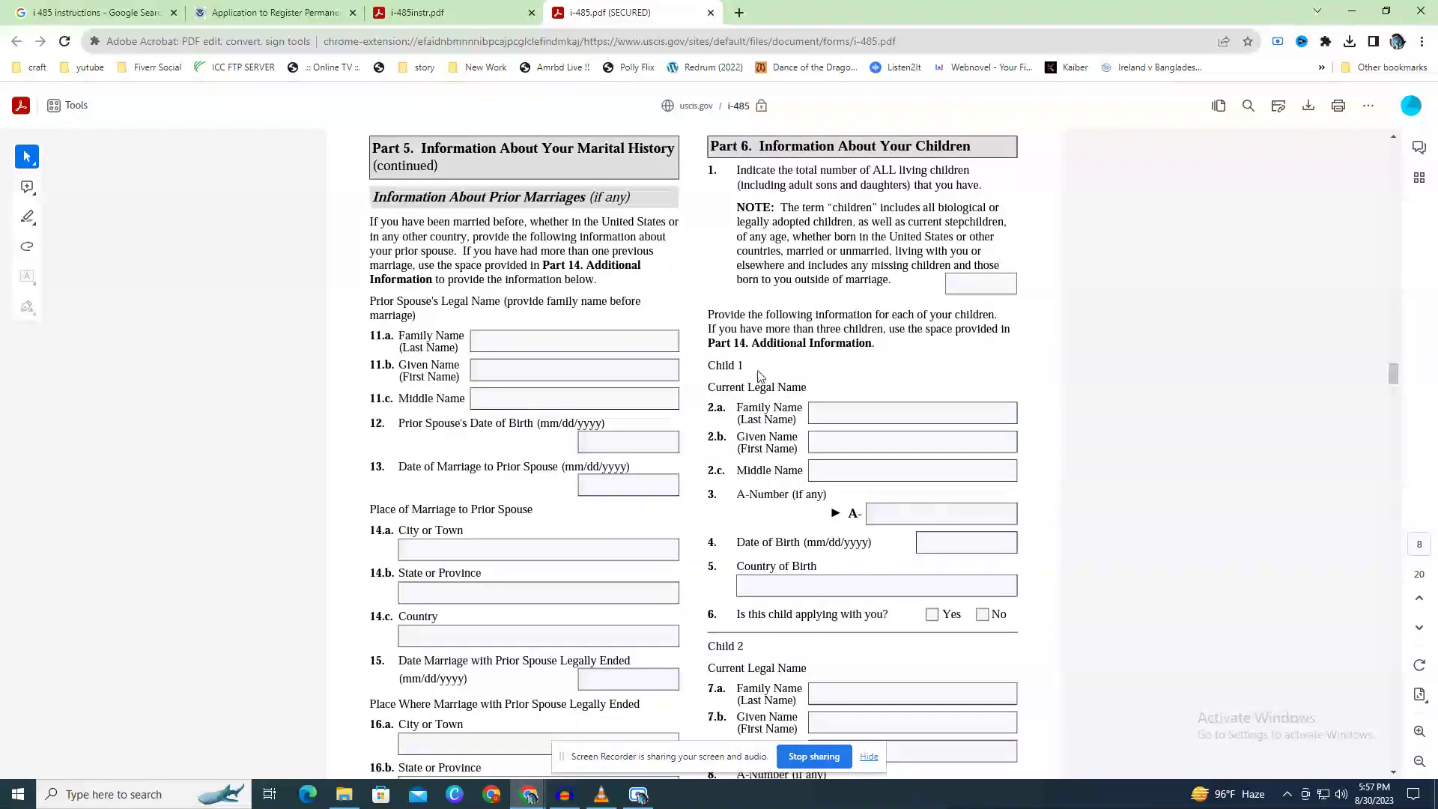
left_click_drag(746, 387, 782, 390)
left_click(783, 390)
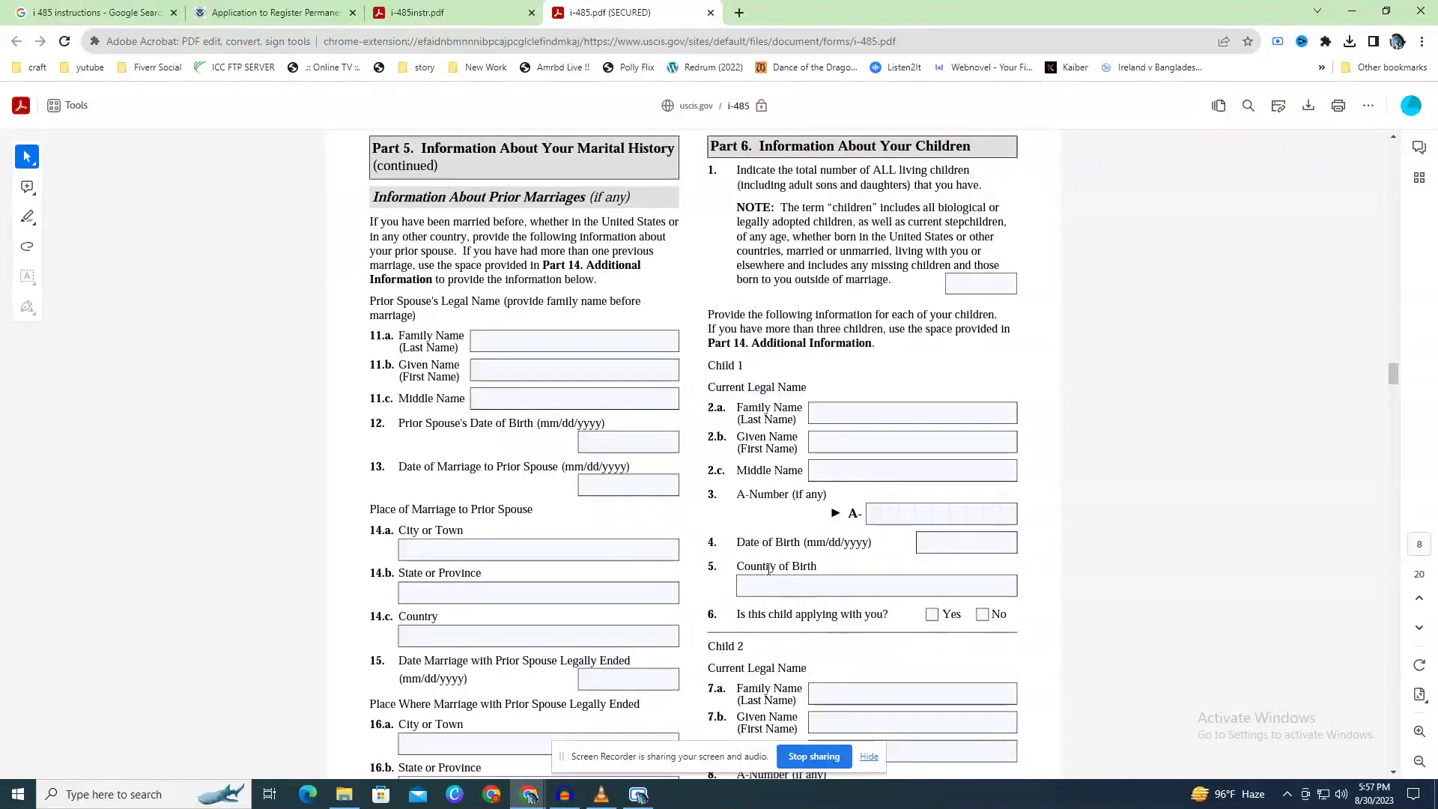
scroll(796, 545, "down", 2)
scroll(796, 545, "down", 13)
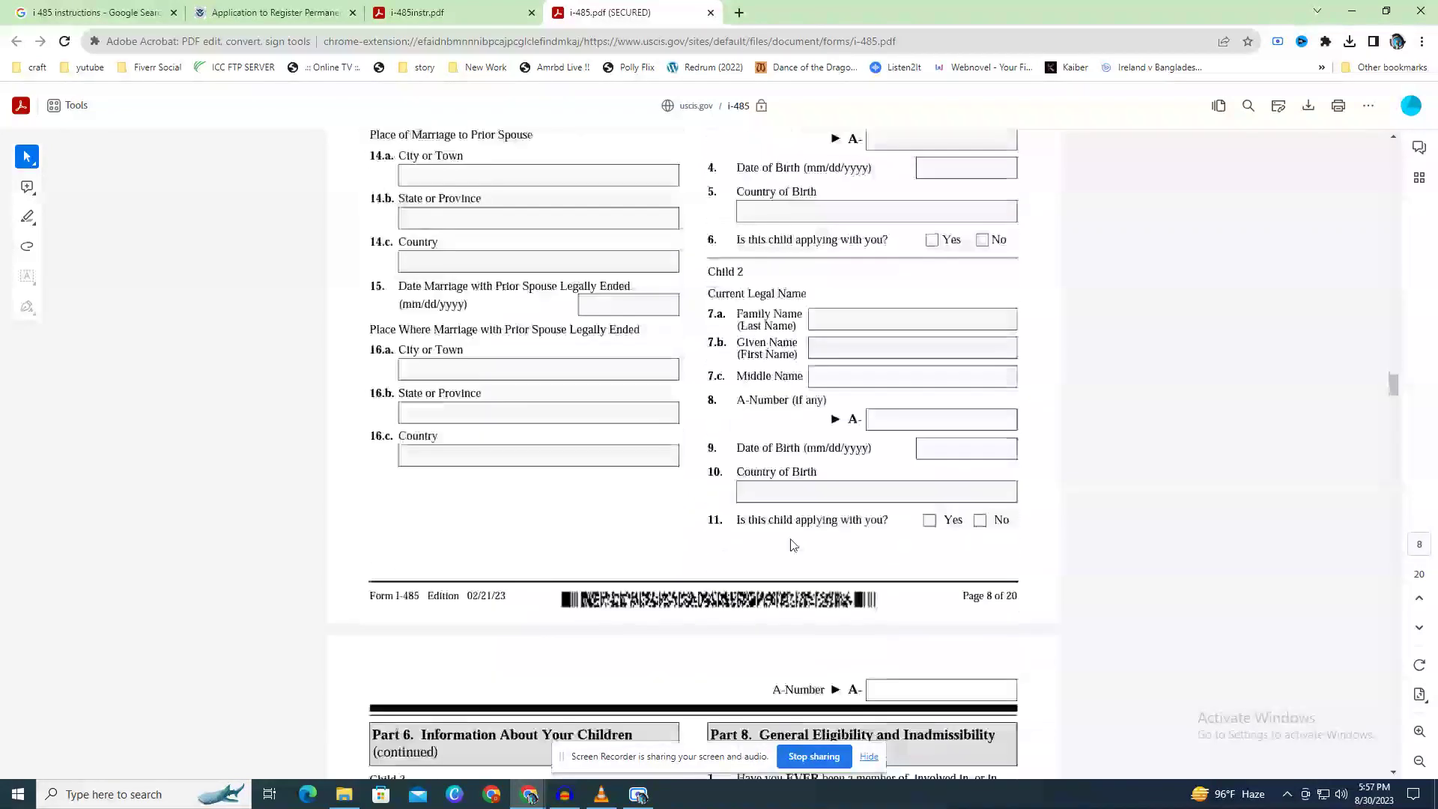
Scroll through page 9 to show Part 7 biographic items and Part 8 Organization 1–2 fields.
scroll(797, 545, "down", 6)
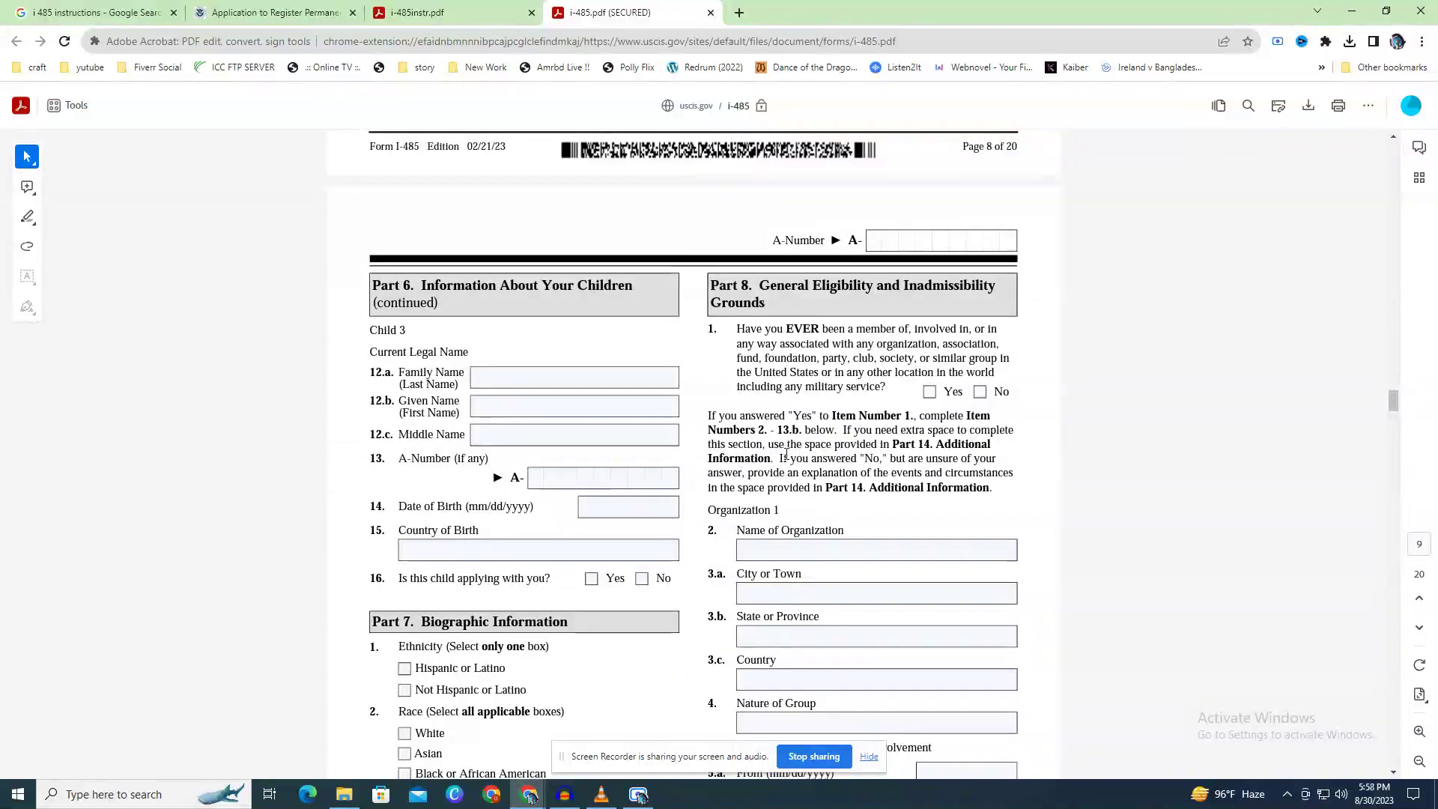
scroll(790, 457, "down", 4)
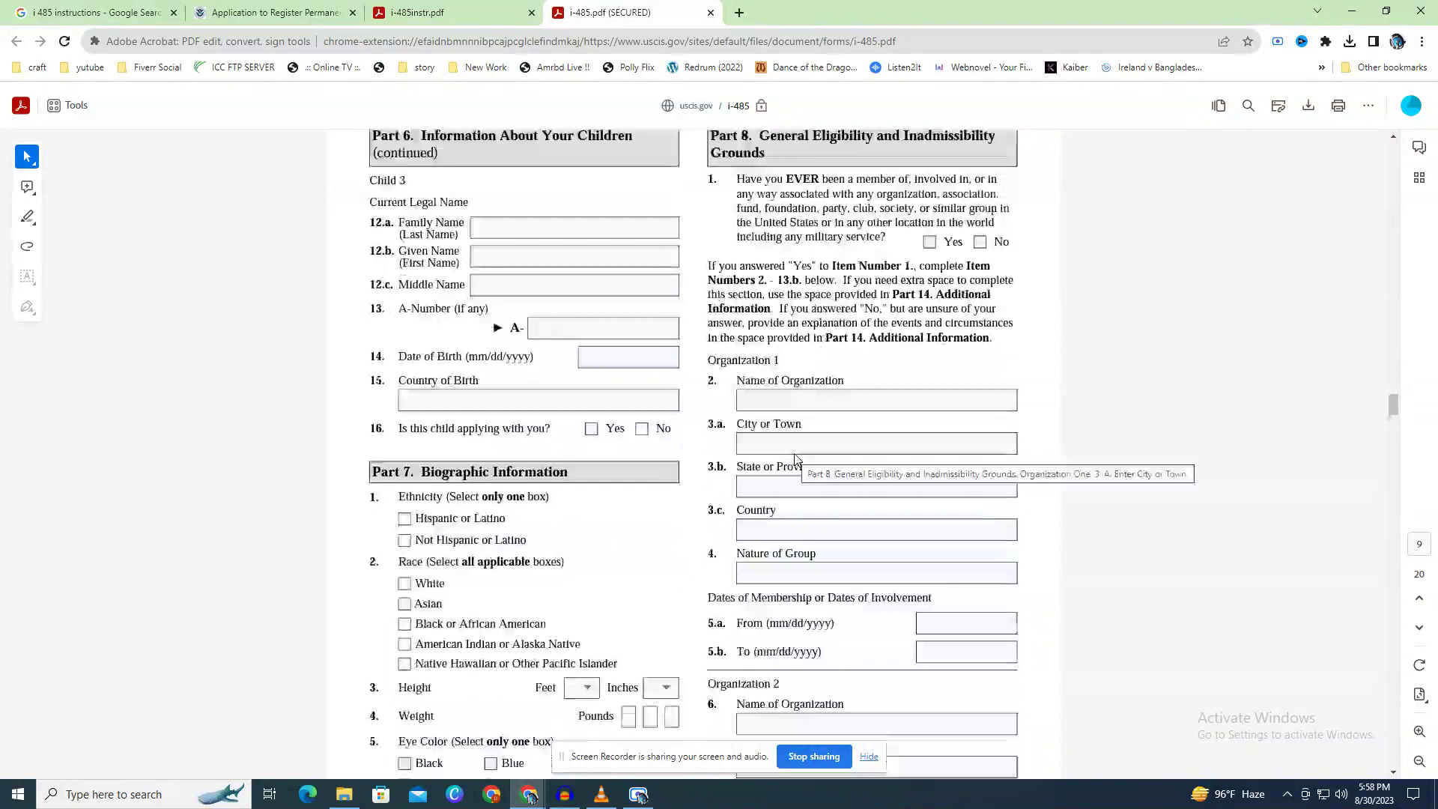
scroll(525, 487, "down", 4)
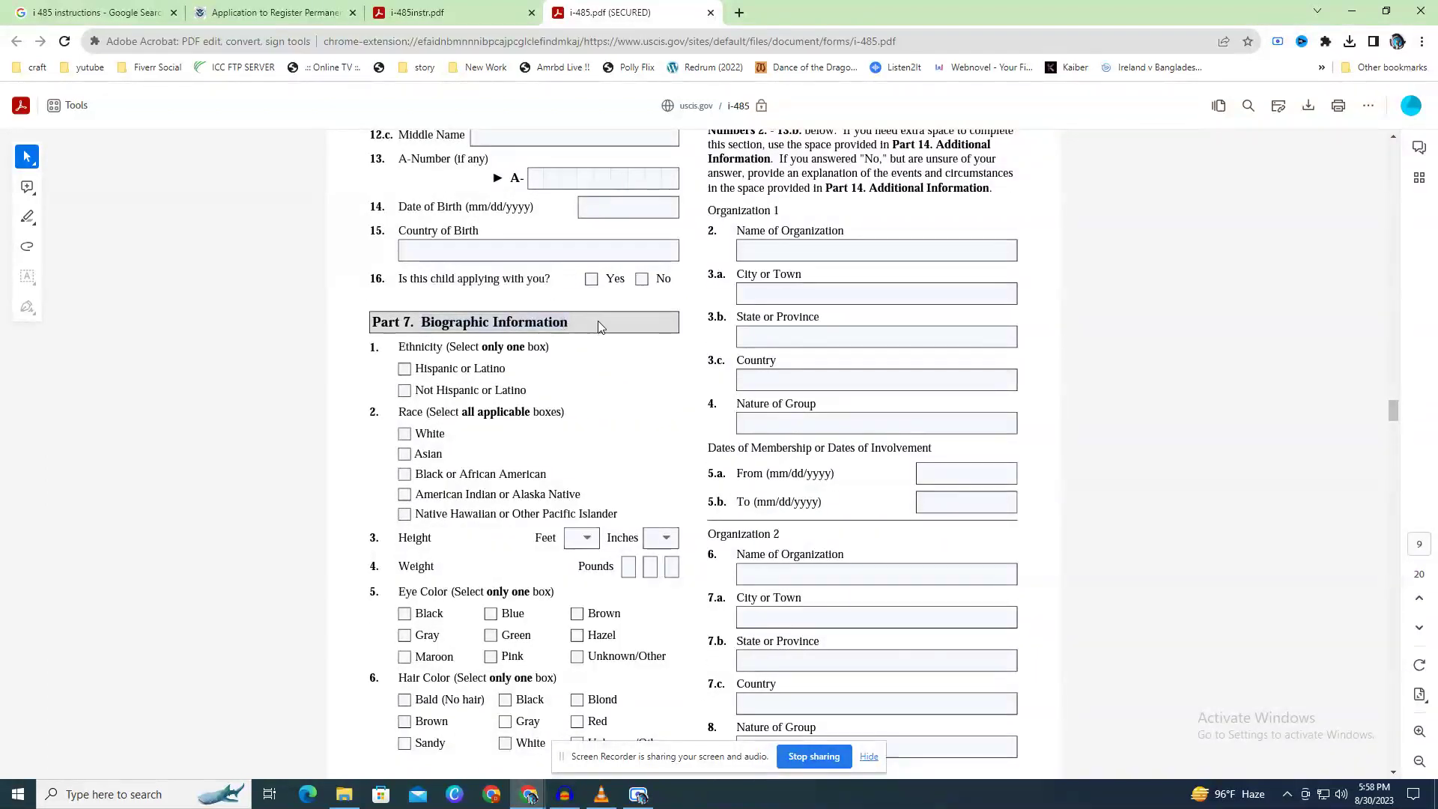
scroll(460, 384, "down", 1)
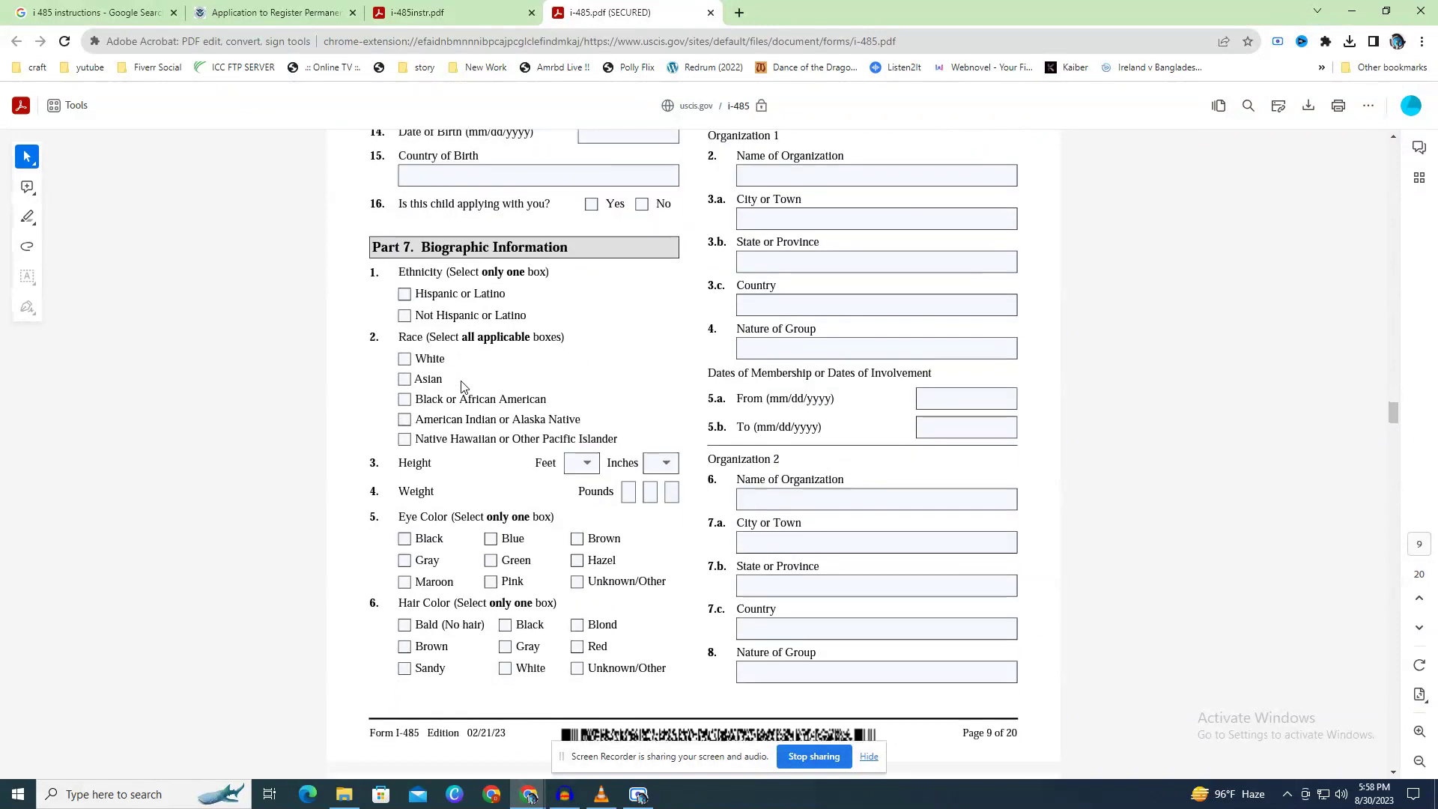
Highlight the Ethnicity question and the Hispanic or Latino option label.
left_click_drag(402, 270, 565, 276)
left_click(565, 276)
left_click_drag(436, 293, 526, 297)
left_click(436, 295)
left_click_drag(416, 294, 532, 298)
left_click(533, 298)
Highlight the Asian and White race labels and the Race question line.
left_click_drag(414, 380, 494, 381)
left_click(495, 381)
left_click_drag(416, 359, 513, 367)
left_click(514, 367)
left_click_drag(398, 337, 545, 338)
triple_click(496, 338)
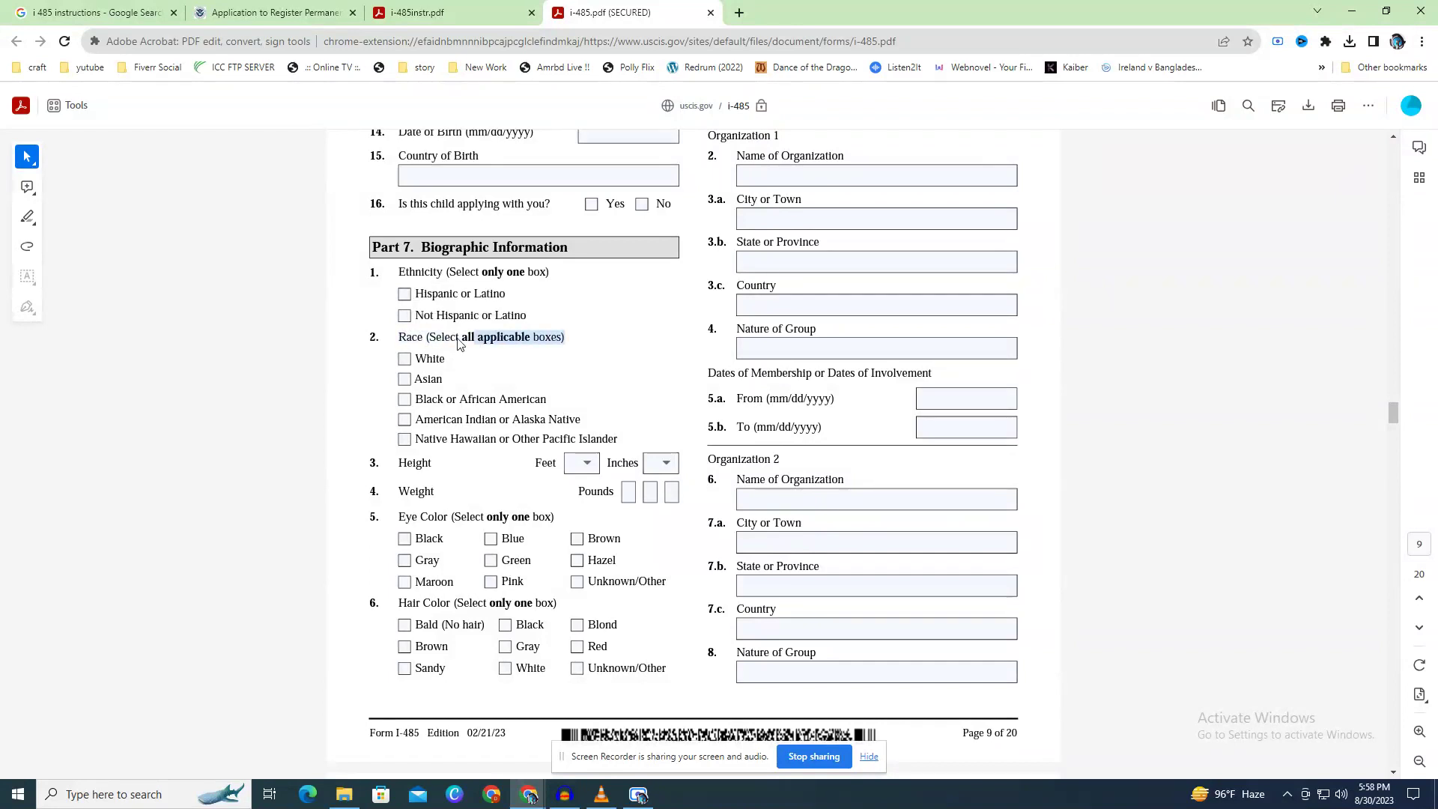
left_click(496, 338)
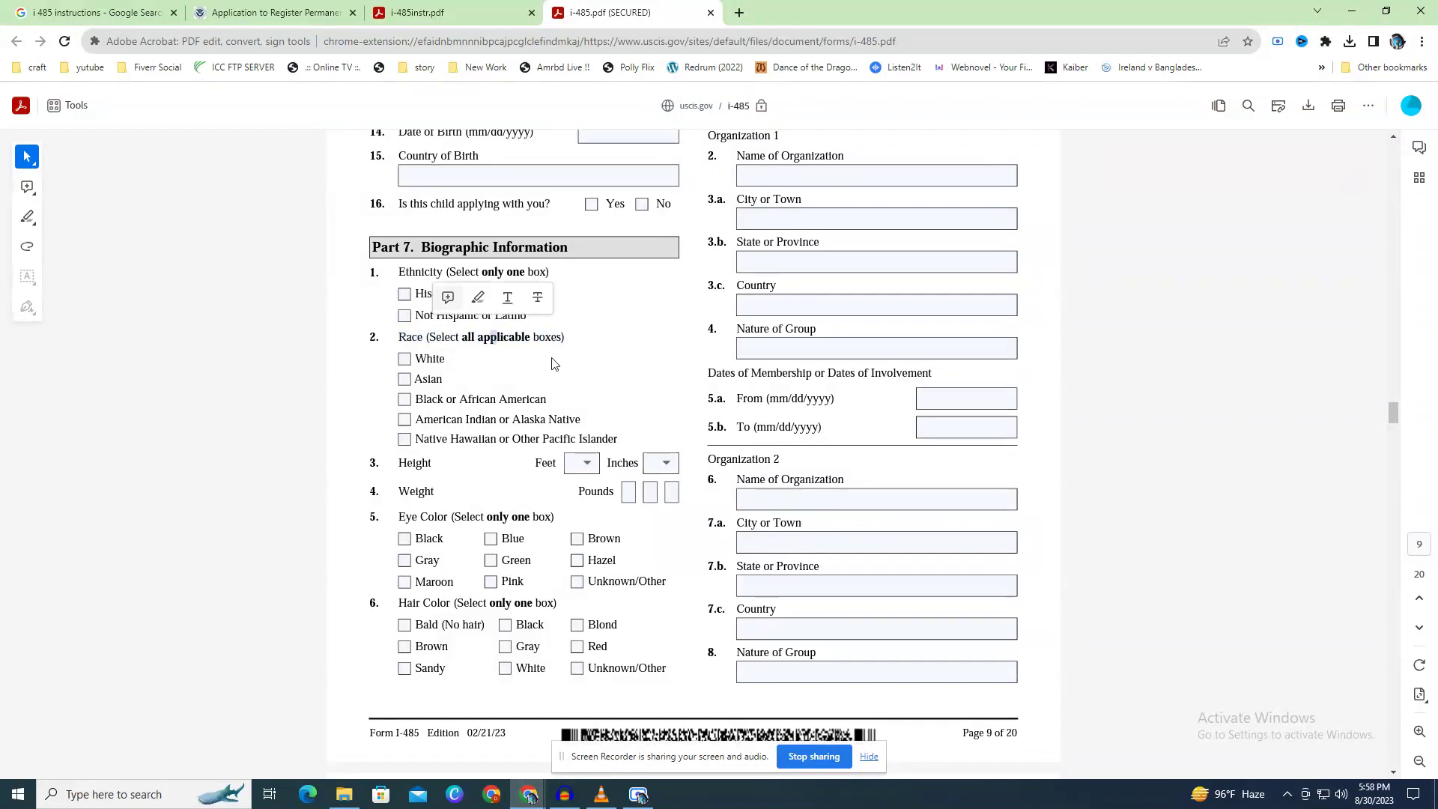
left_click(541, 358)
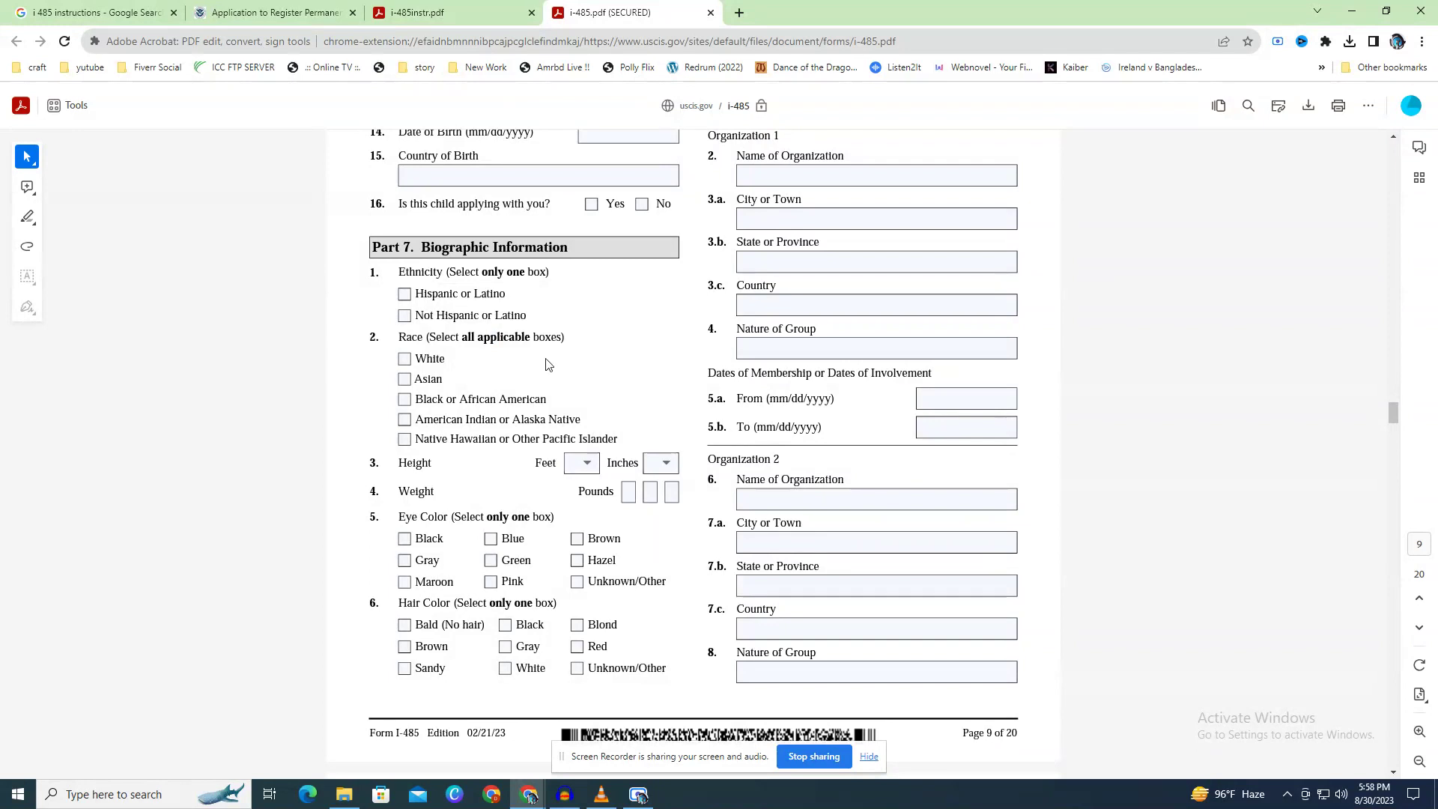
Re-select the White, Asian and Black or African American race labels, clearing each.
scroll(547, 364, "down", 1)
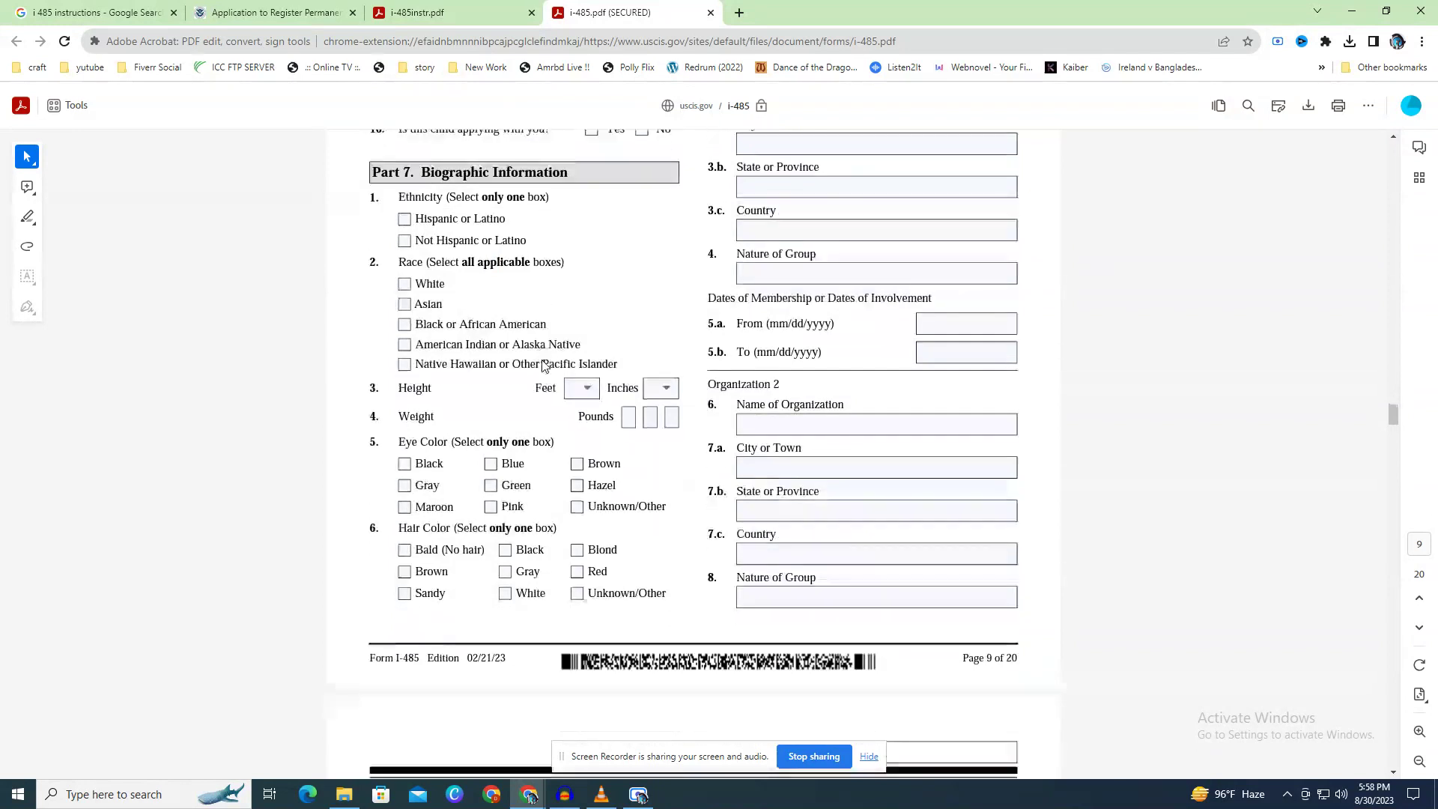
left_click_drag(417, 284, 457, 292)
left_click(502, 311)
left_click_drag(418, 308, 443, 308)
left_click(461, 313)
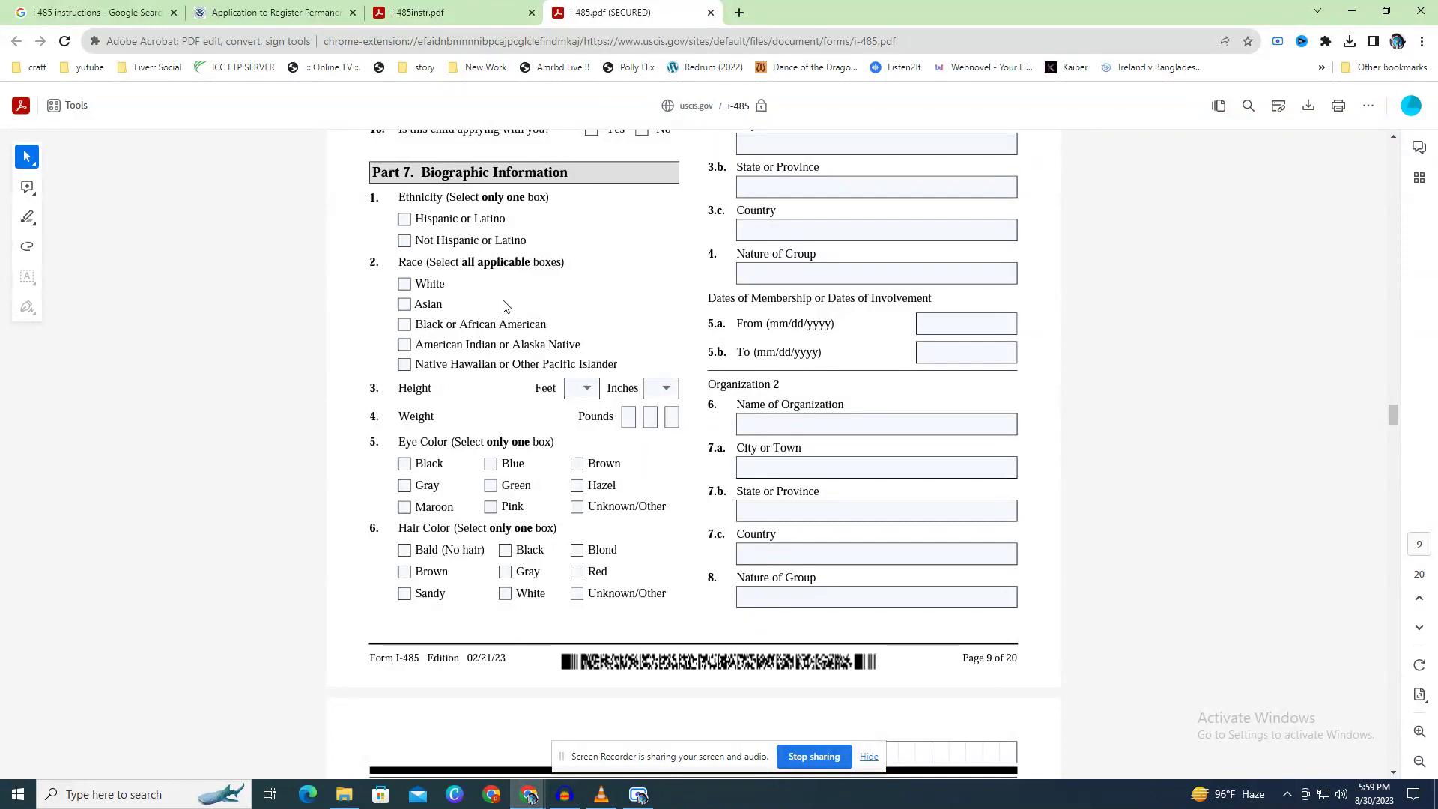
left_click_drag(416, 305, 429, 305)
left_click(442, 309)
left_click_drag(439, 332, 553, 325)
left_click(501, 322)
Highlight the Native Hawaiian or Other Pacific Islander, Height, Eye Color and Hair Color labels.
scroll(482, 308, "down", 1)
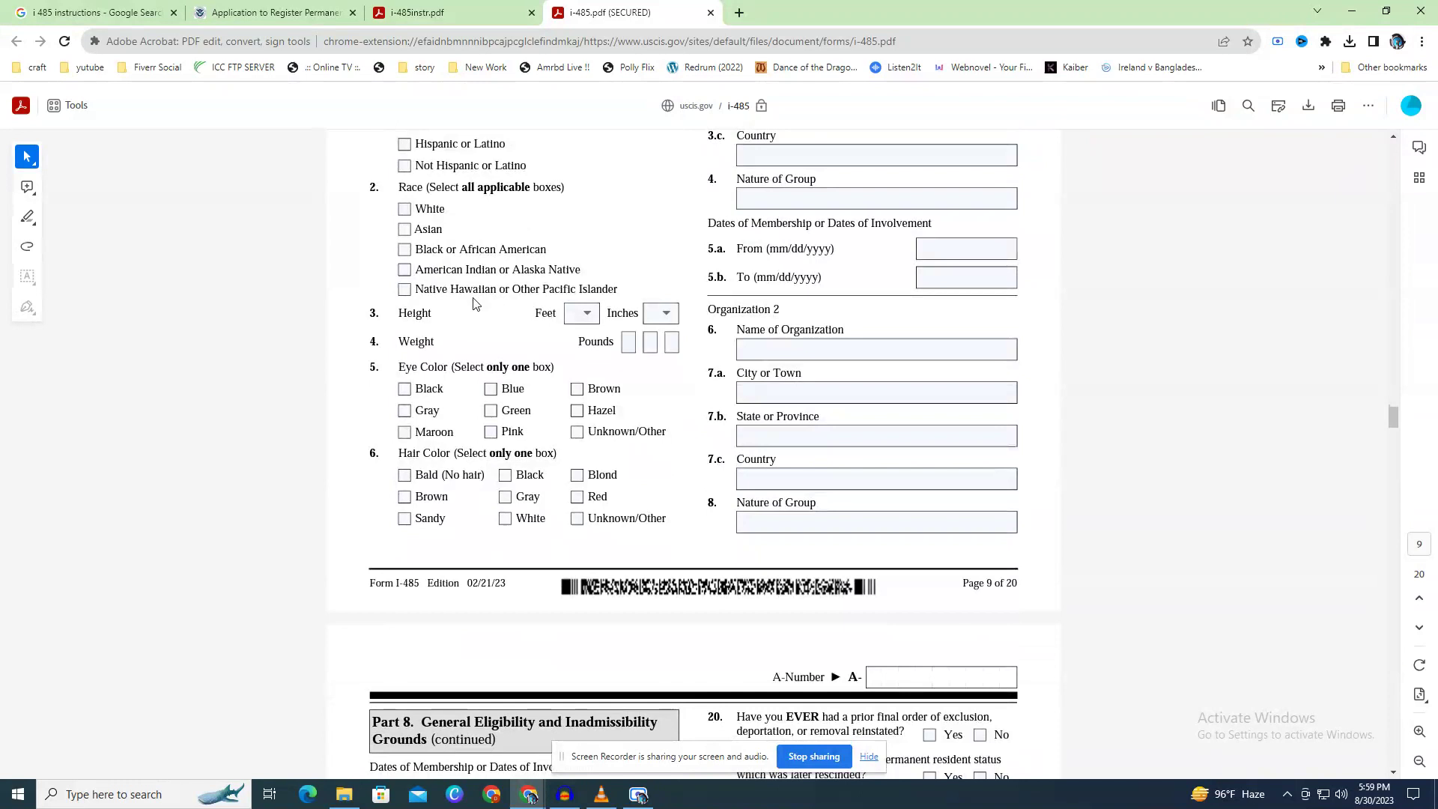
scroll(473, 303, "down", 2)
scroll(473, 303, "up", 3)
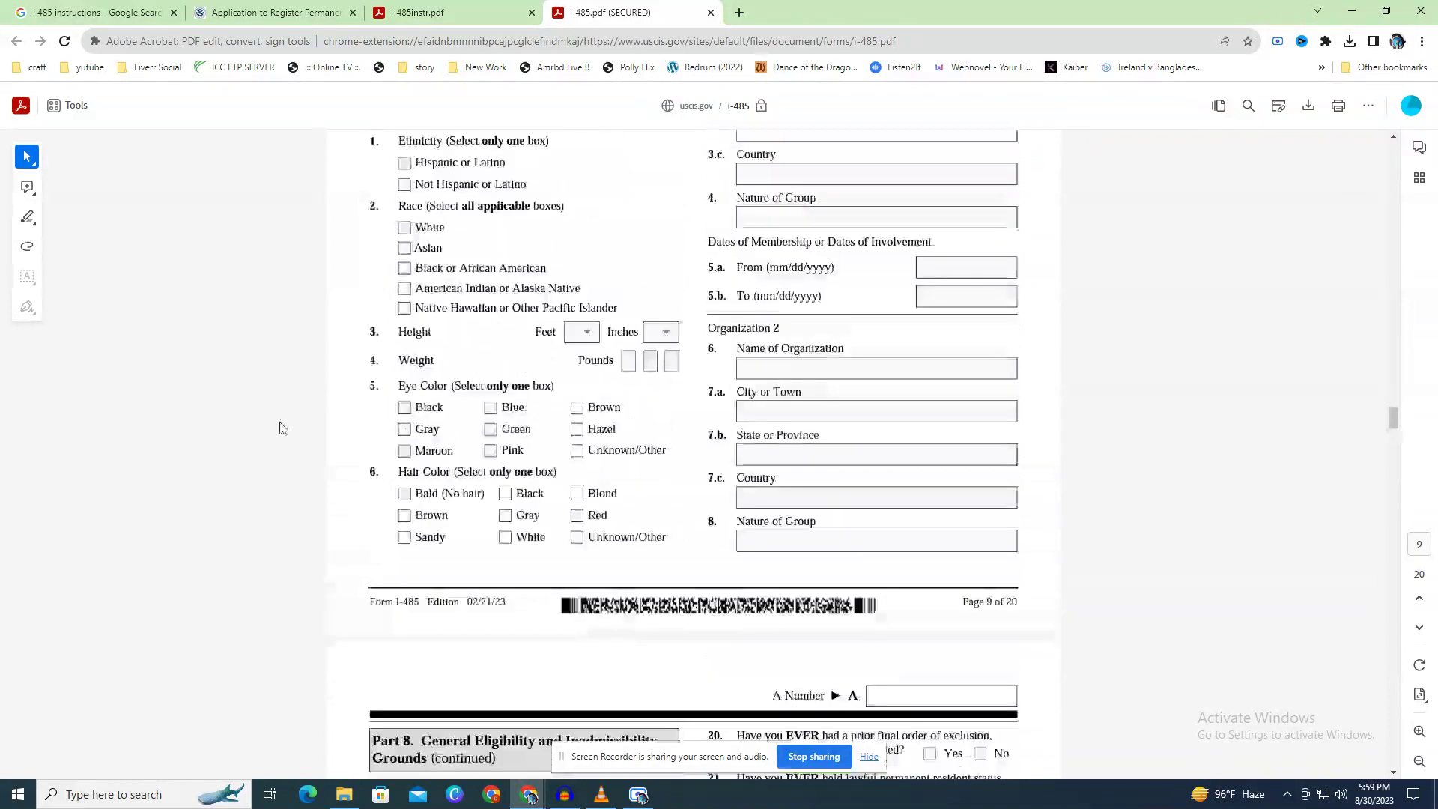
scroll(297, 424, "up", 1)
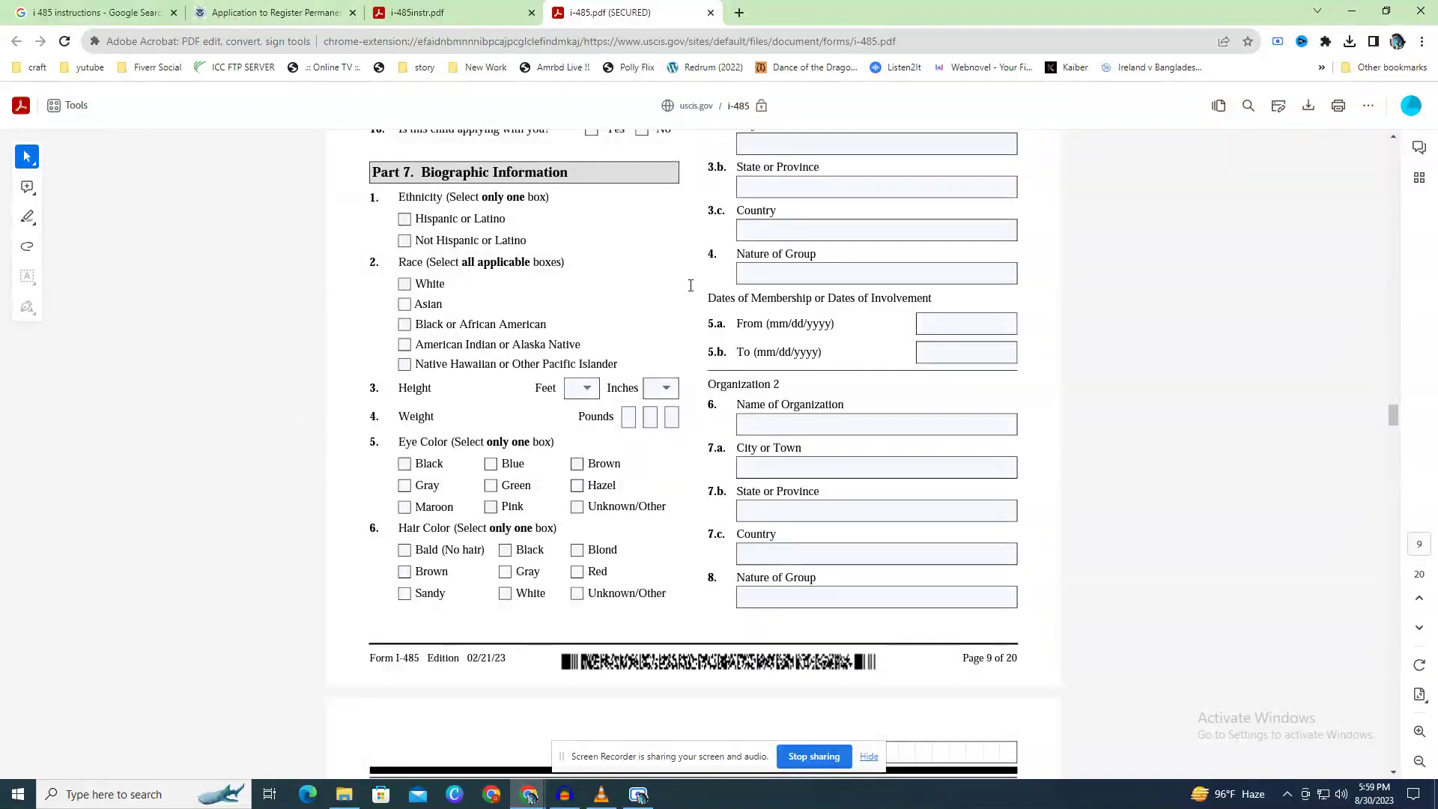
left_click_drag(416, 367, 624, 365)
left_click_drag(397, 389, 438, 397)
left_click(545, 389)
left_click_drag(411, 432, 418, 442)
left_click_drag(417, 528, 448, 526)
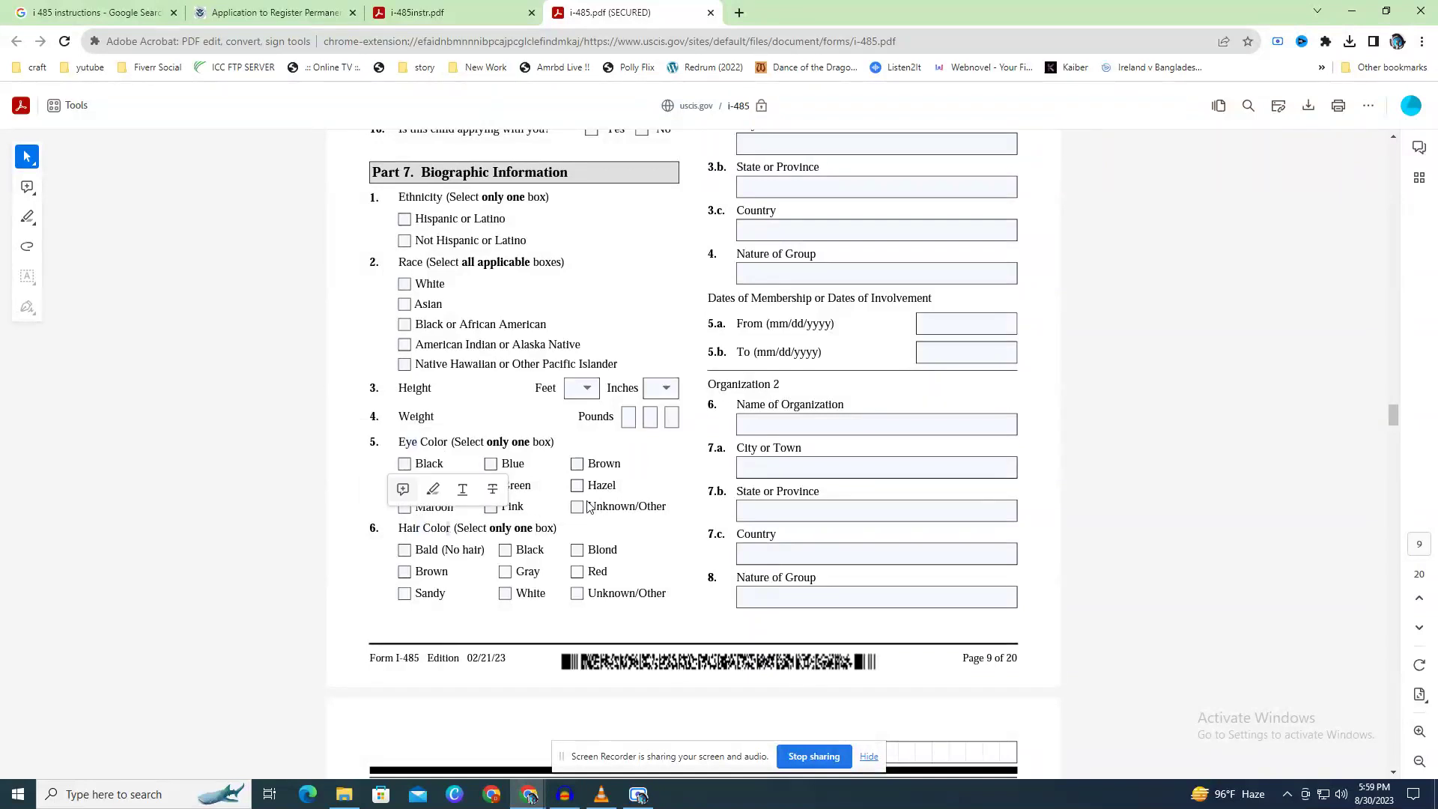
scroll(749, 475, "up", 6)
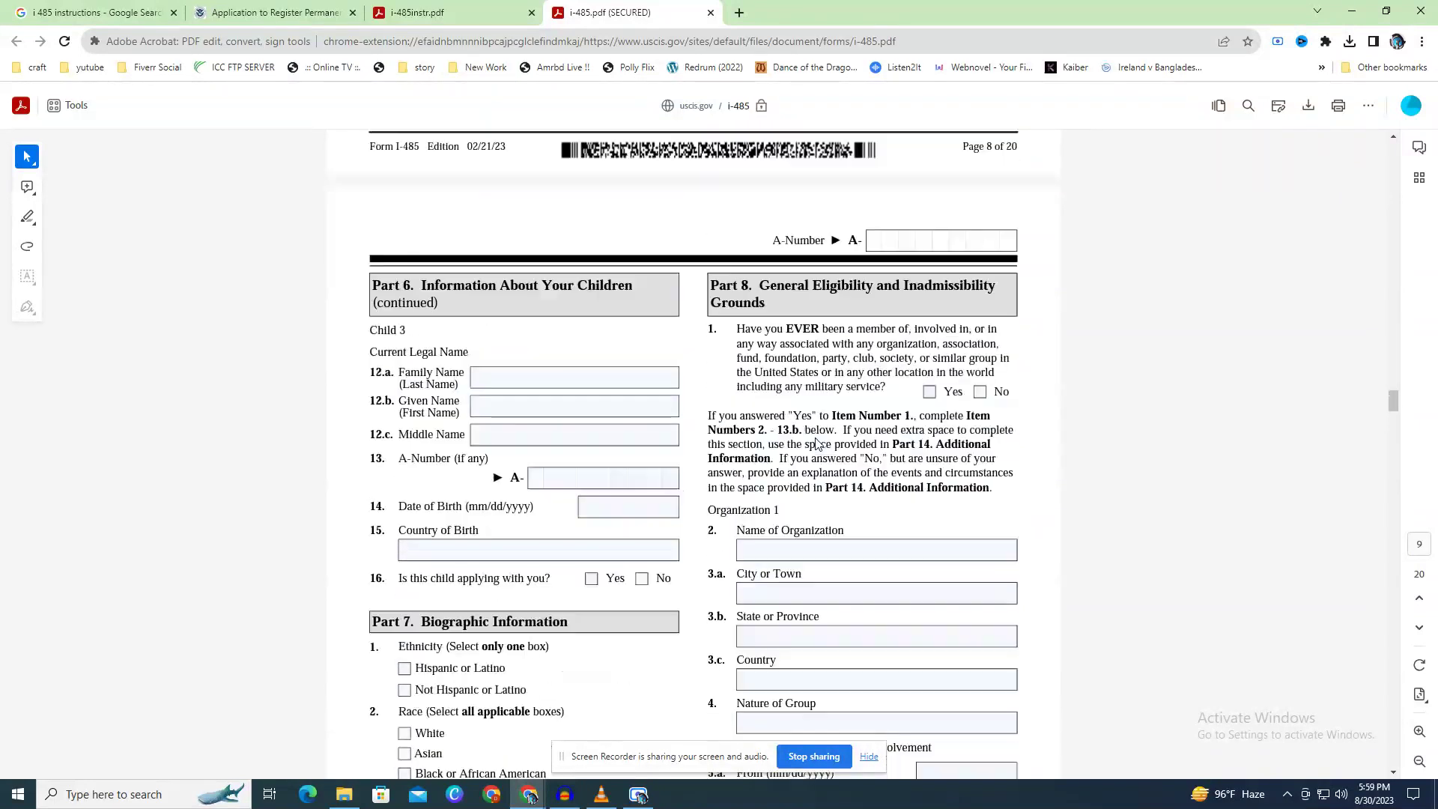
Highlight the Part 8 heading and question 1 wording, clearing each selection.
left_click_drag(761, 283, 792, 307)
left_click(805, 318)
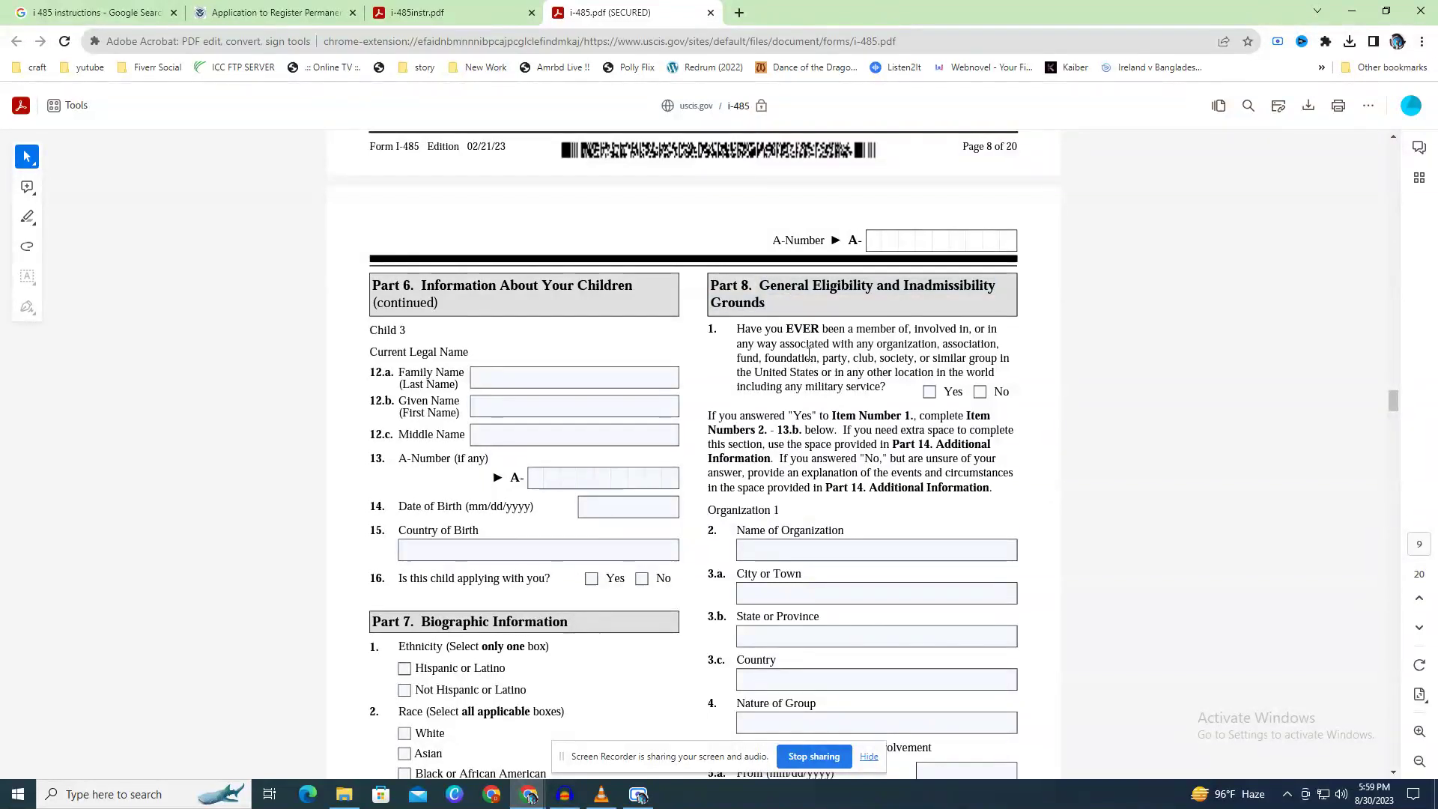
left_click_drag(810, 328, 824, 374)
left_click(824, 379)
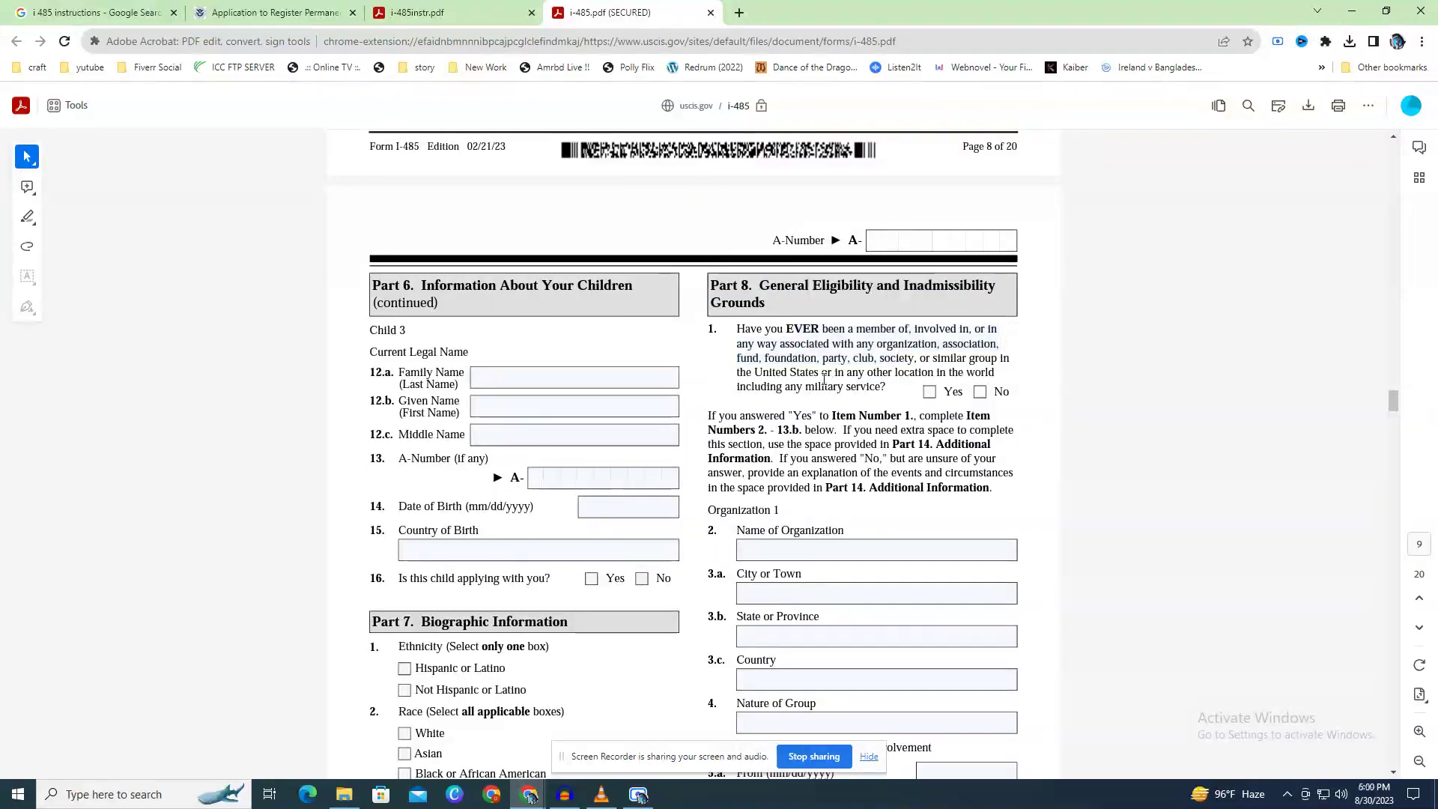
Scroll down to page 10's Organization 3 fields and questions 20–24.c.
scroll(824, 378, "down", 6)
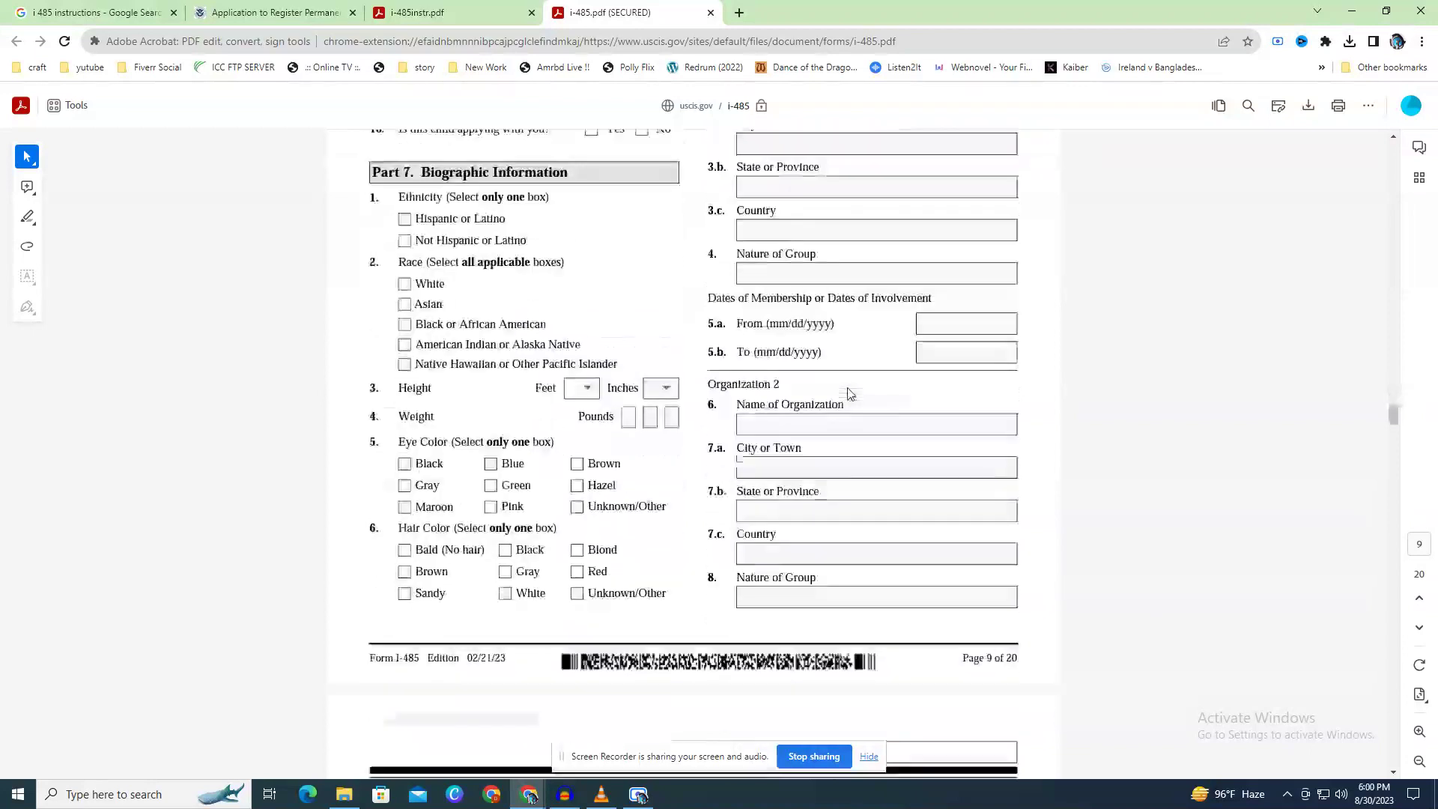
scroll(850, 395, "down", 3)
scroll(849, 394, "down", 3)
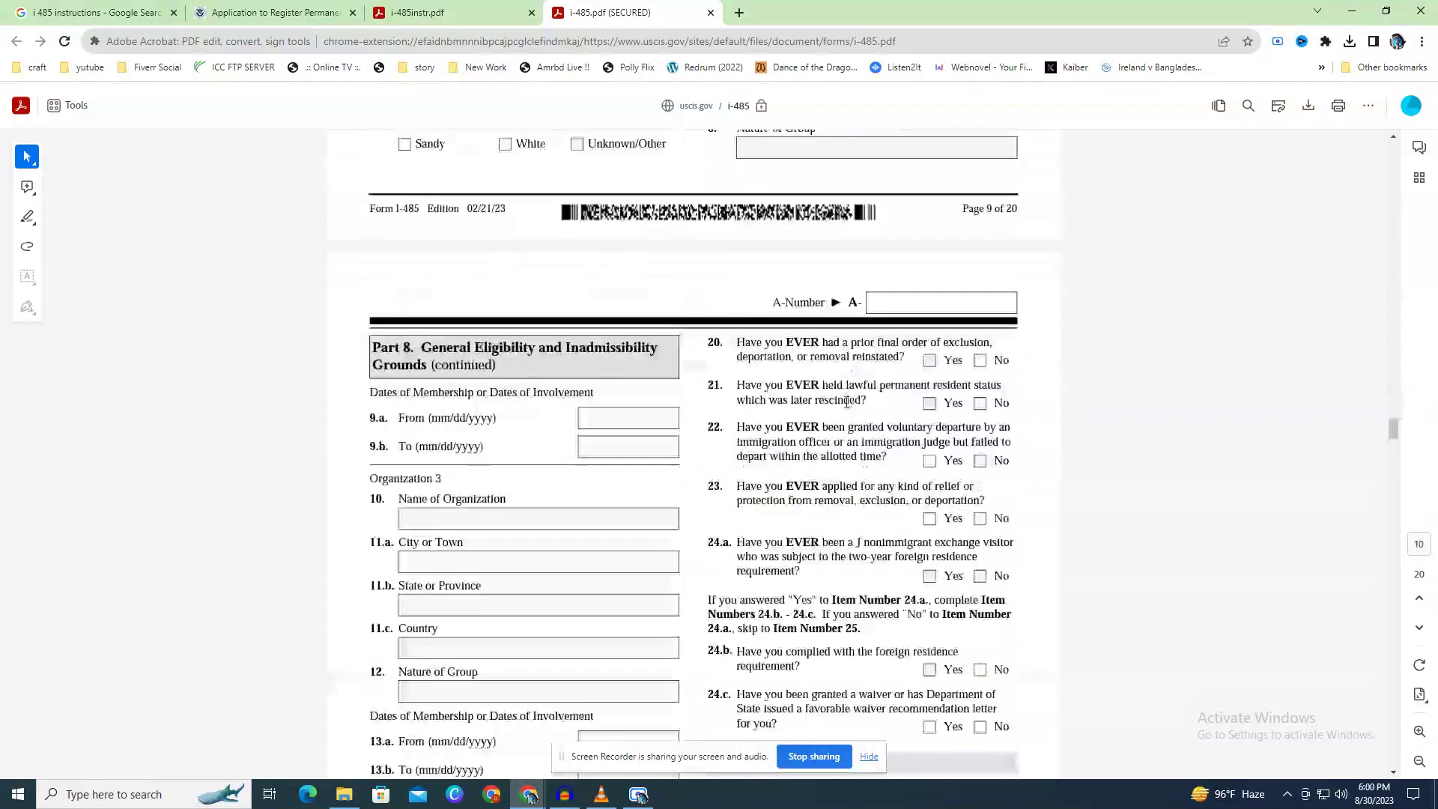
Highlight the Part 8 title line and the Criminal Acts and Violations heading.
scroll(846, 404, "up", 8)
scroll(835, 425, "up", 2)
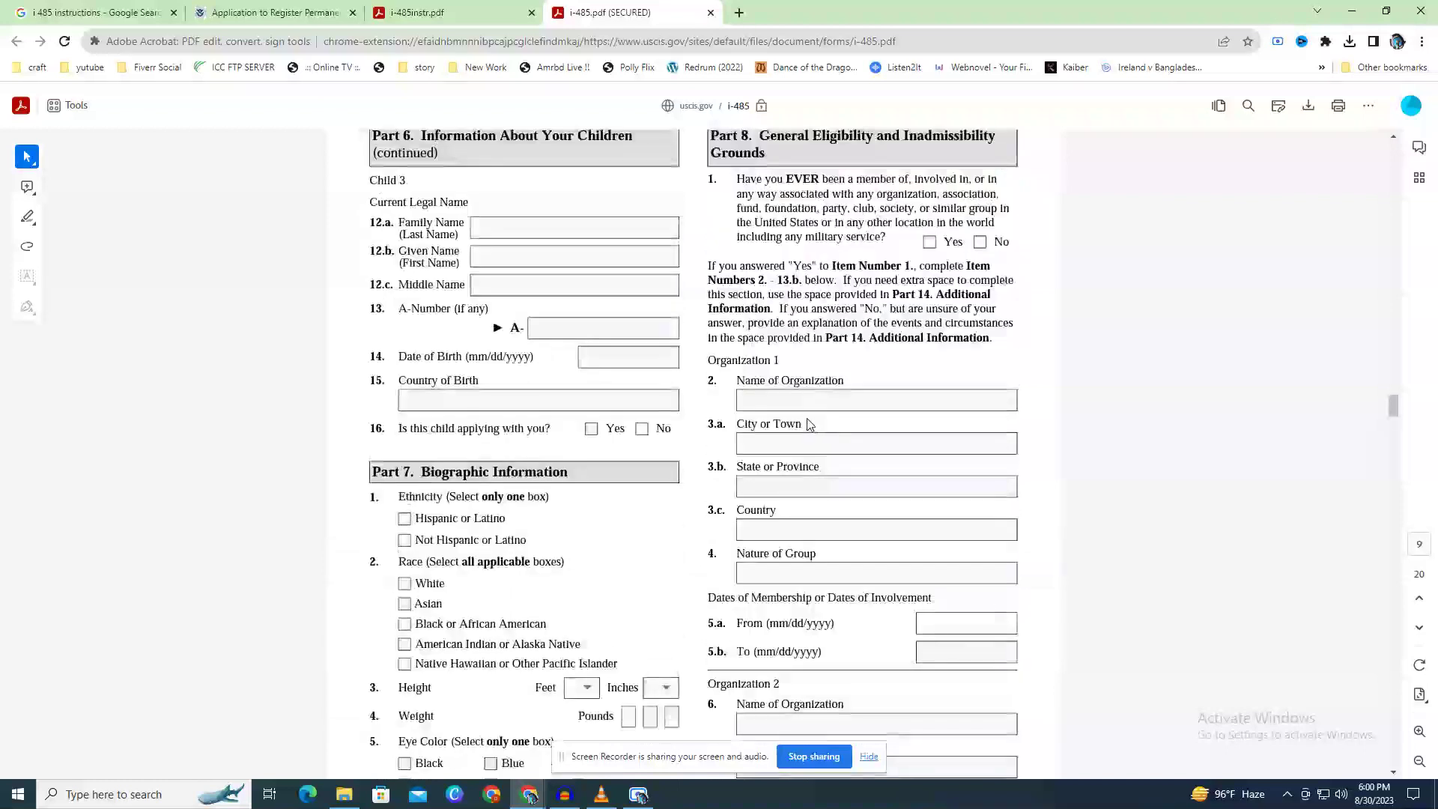
scroll(805, 424, "down", 10)
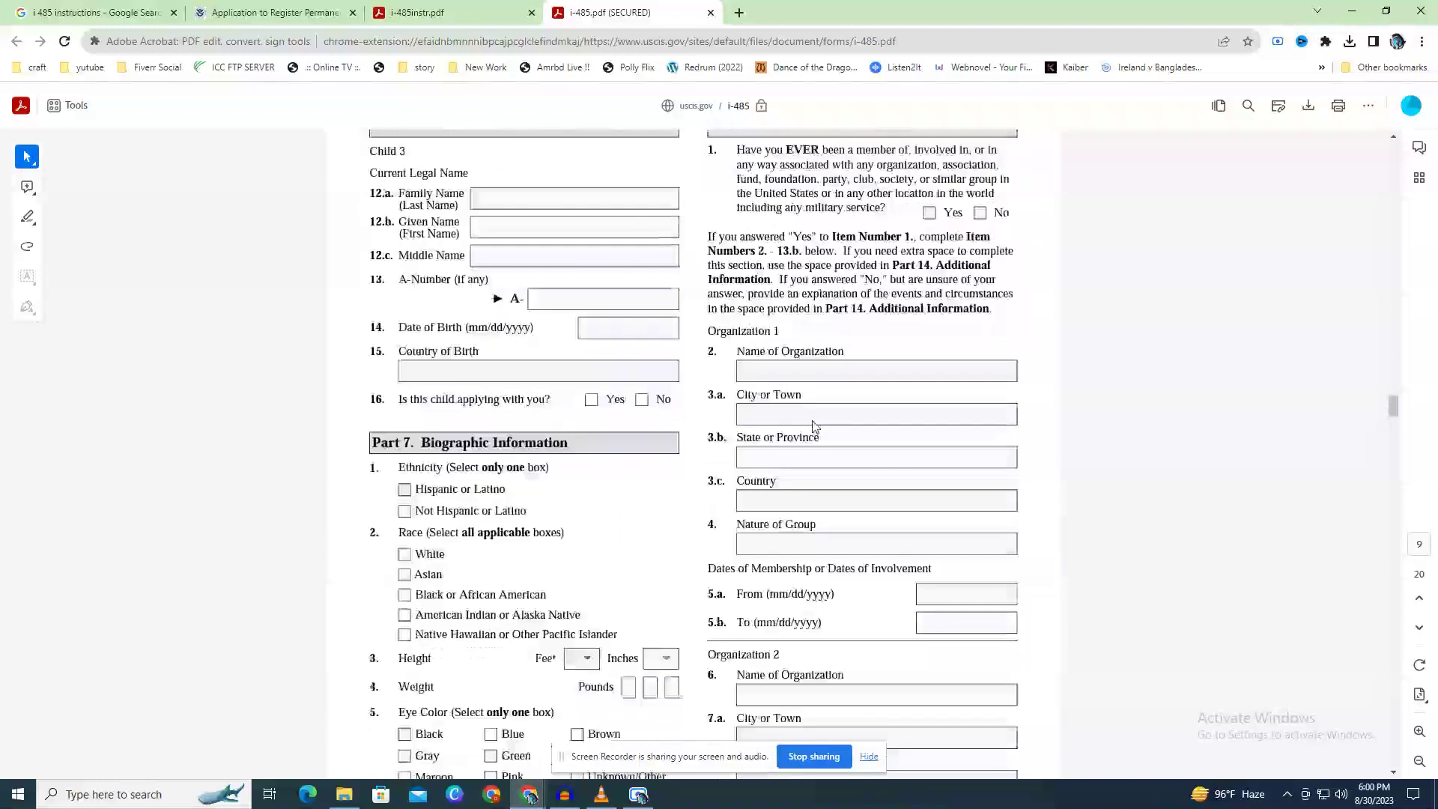
scroll(823, 439, "down", 2)
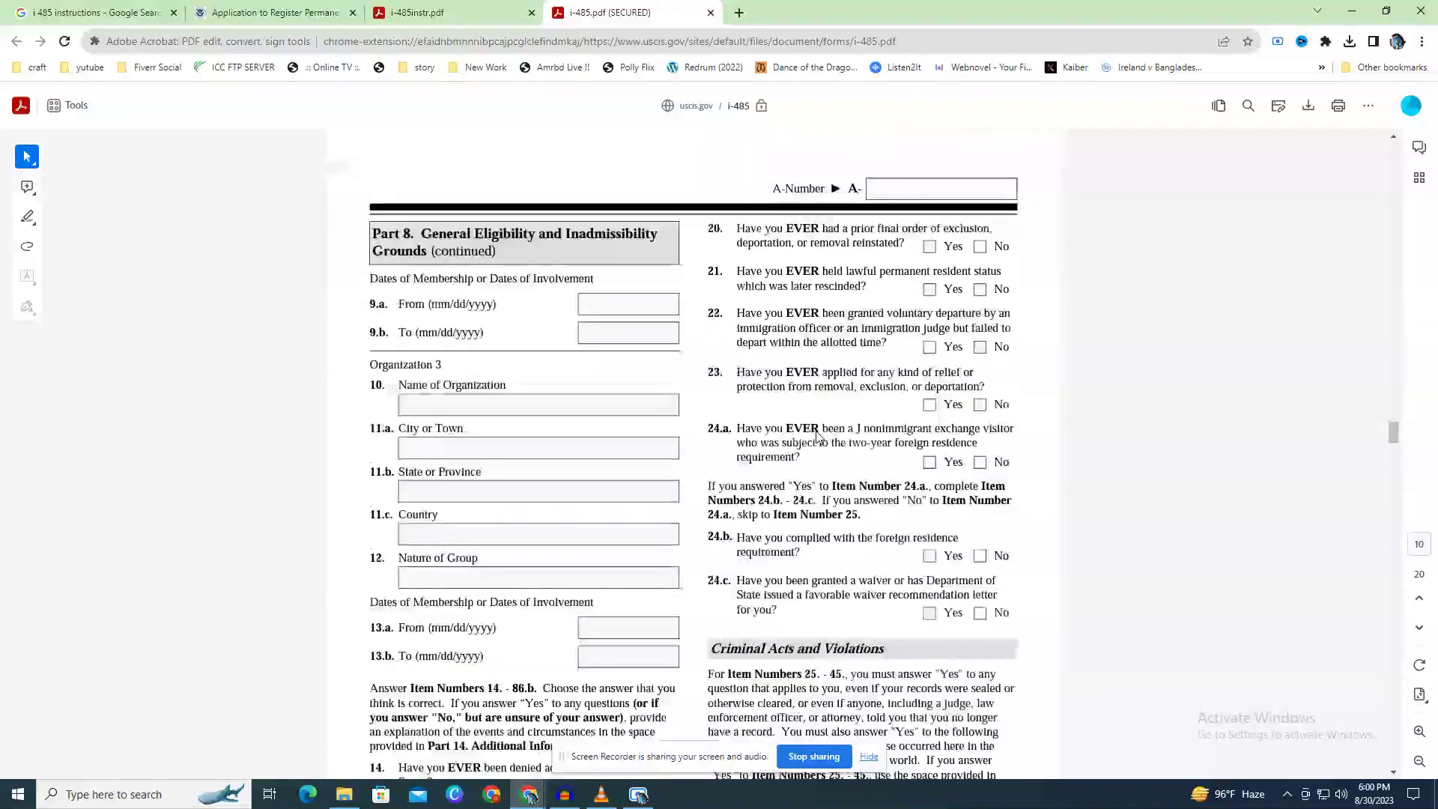
scroll(813, 430, "down", 1)
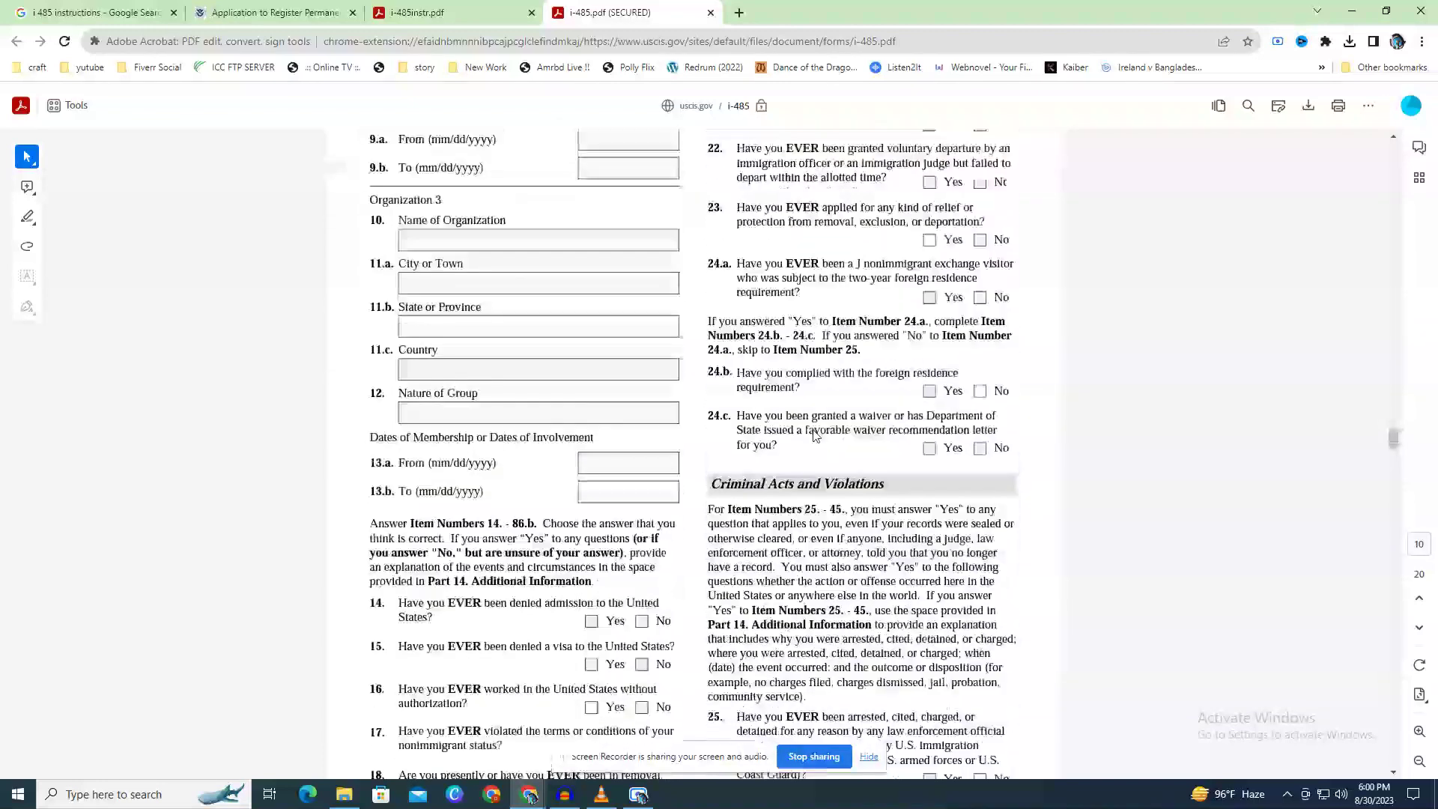
scroll(813, 429, "up", 3)
triple_click(450, 278)
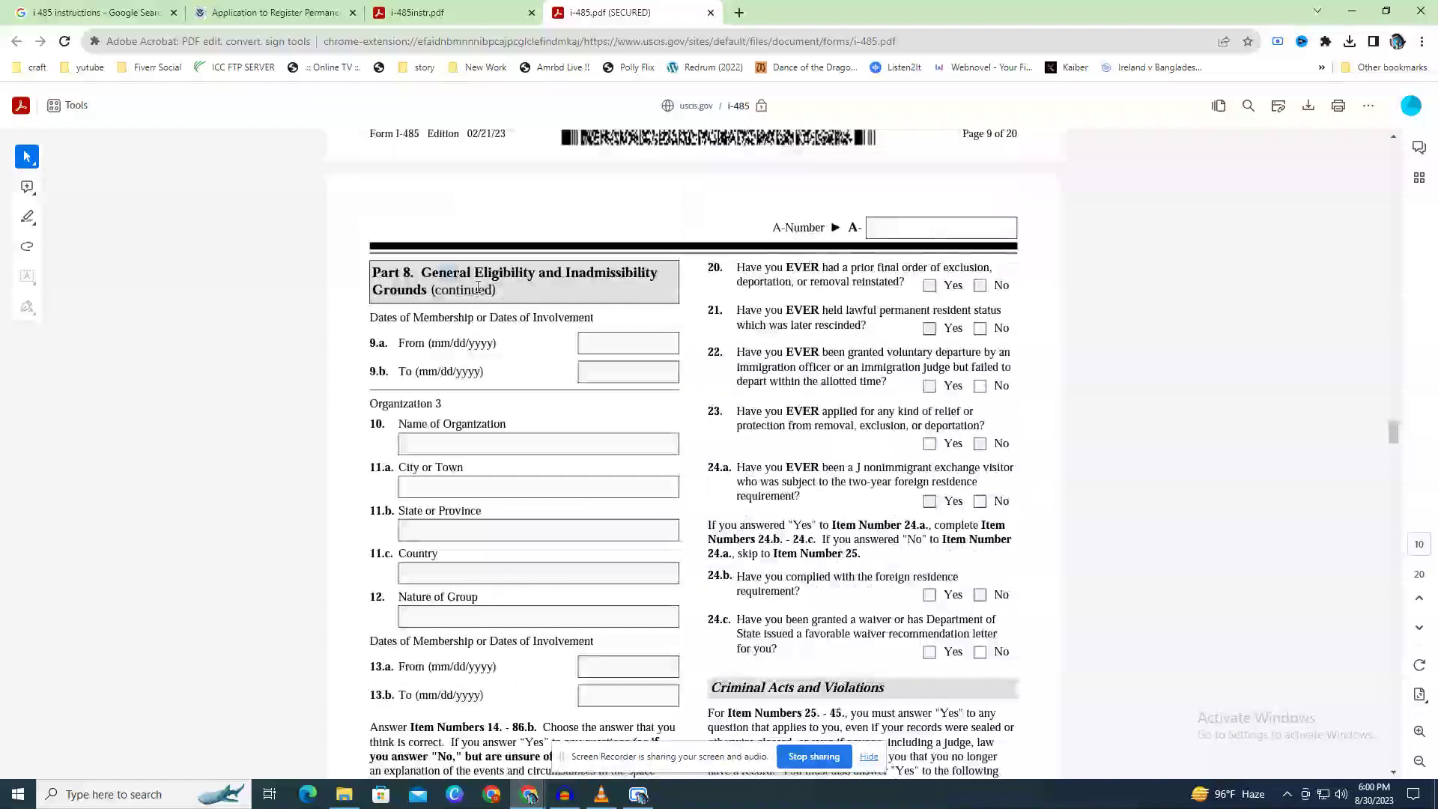
left_click(703, 507)
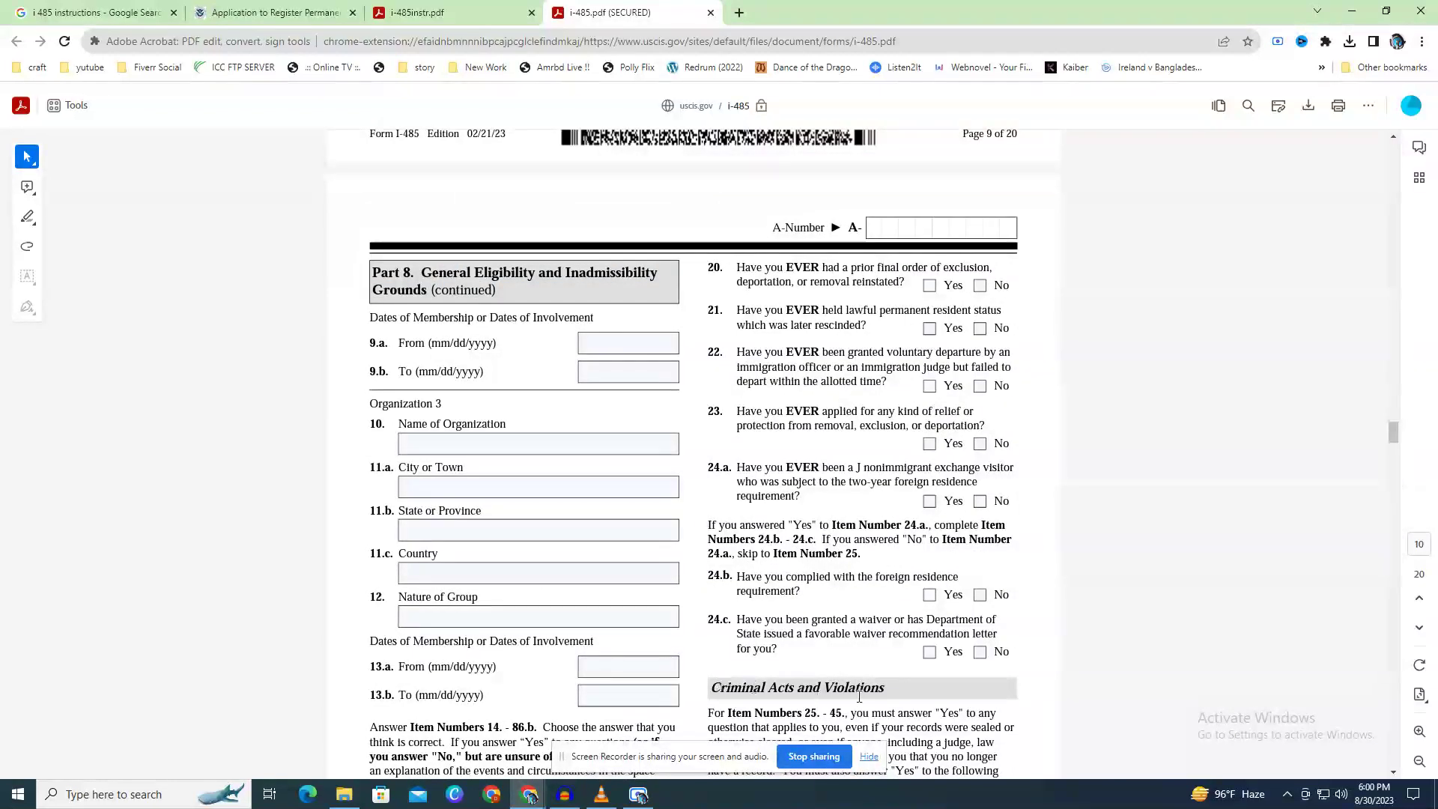
left_click_drag(875, 688, 779, 687)
left_click(779, 687)
Scroll to Part 8 questions 14–19 and the J exchange visitor questions 24.a–24.c.
scroll(821, 547, "up", 8)
scroll(816, 503, "up", 6)
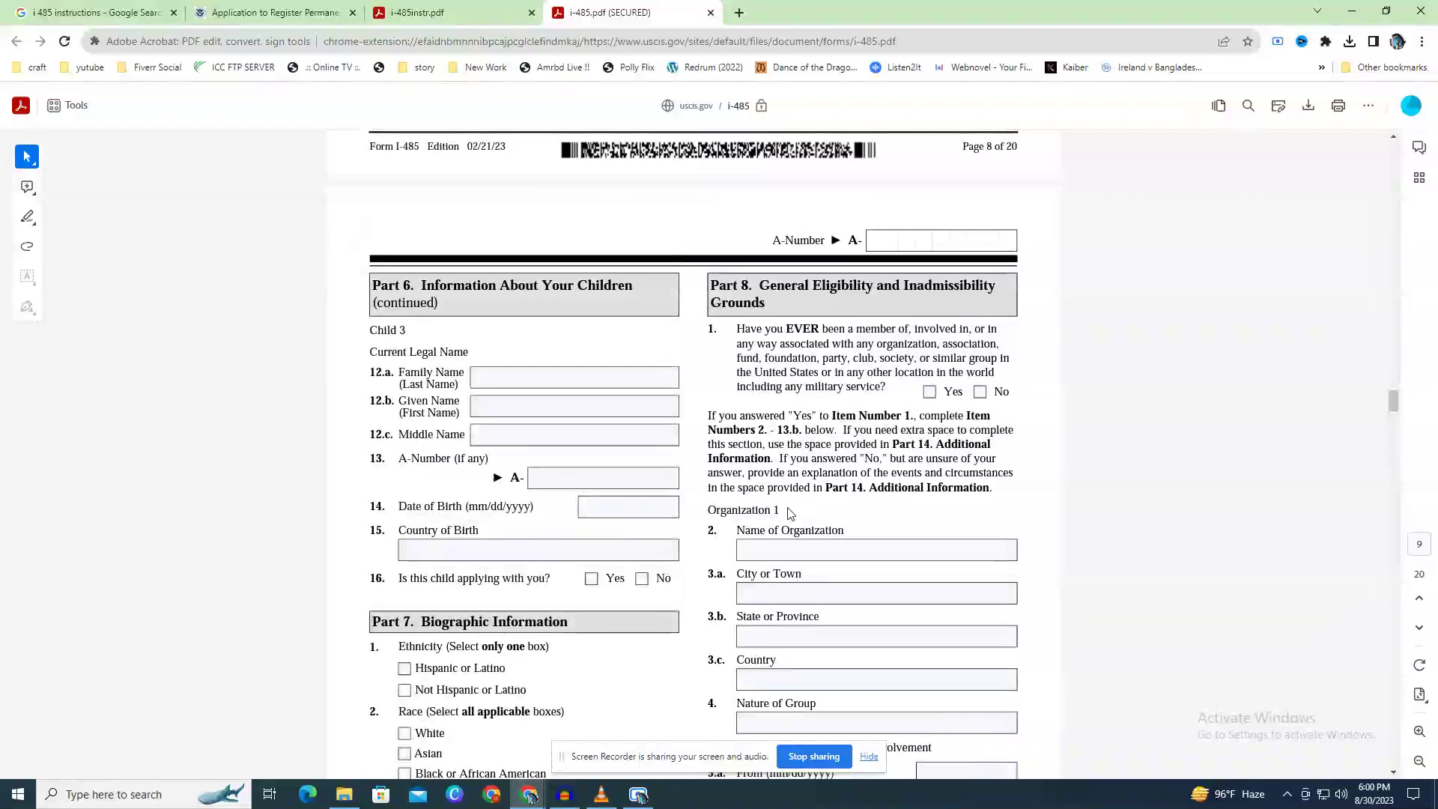
scroll(790, 514, "down", 3)
scroll(791, 514, "down", 9)
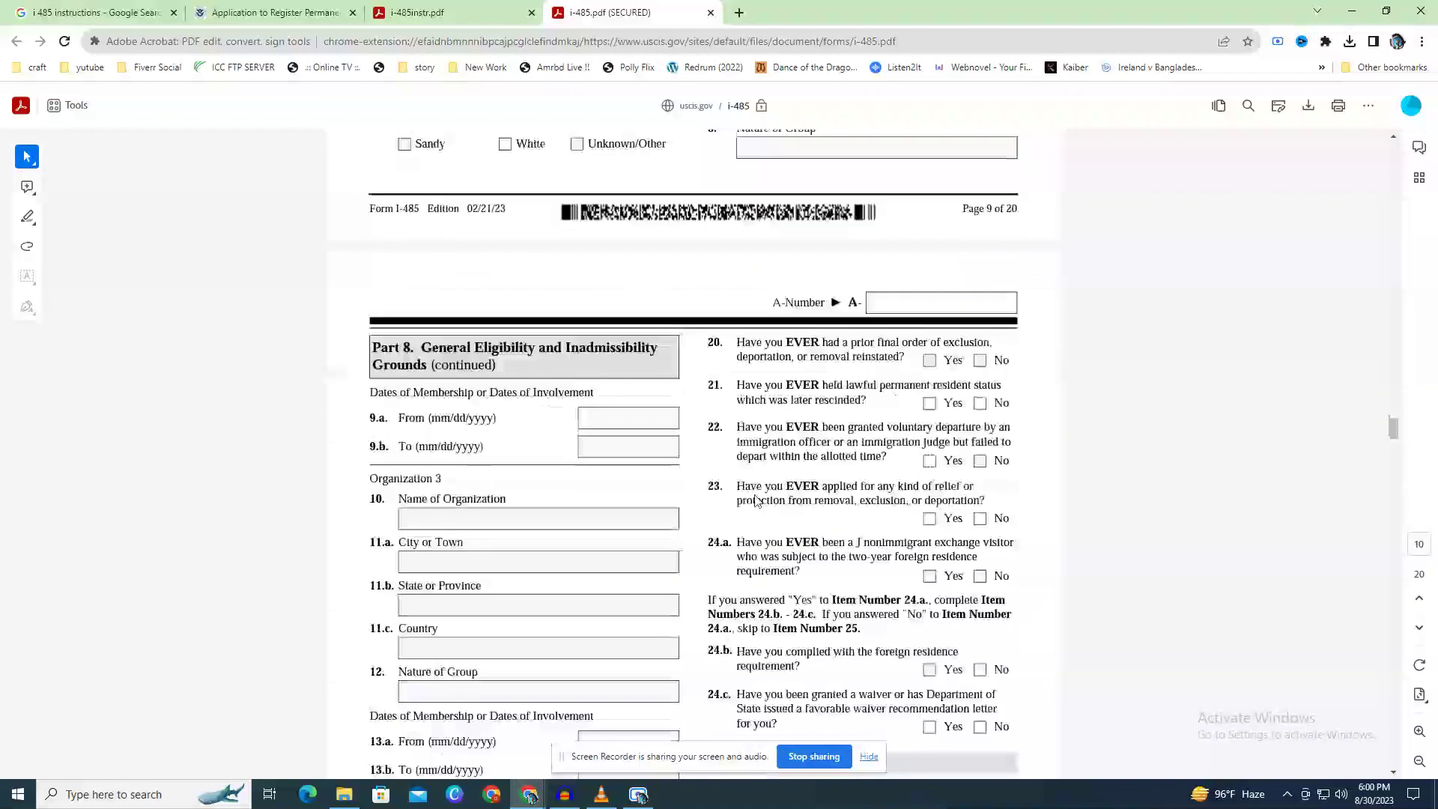
scroll(757, 500, "down", 2)
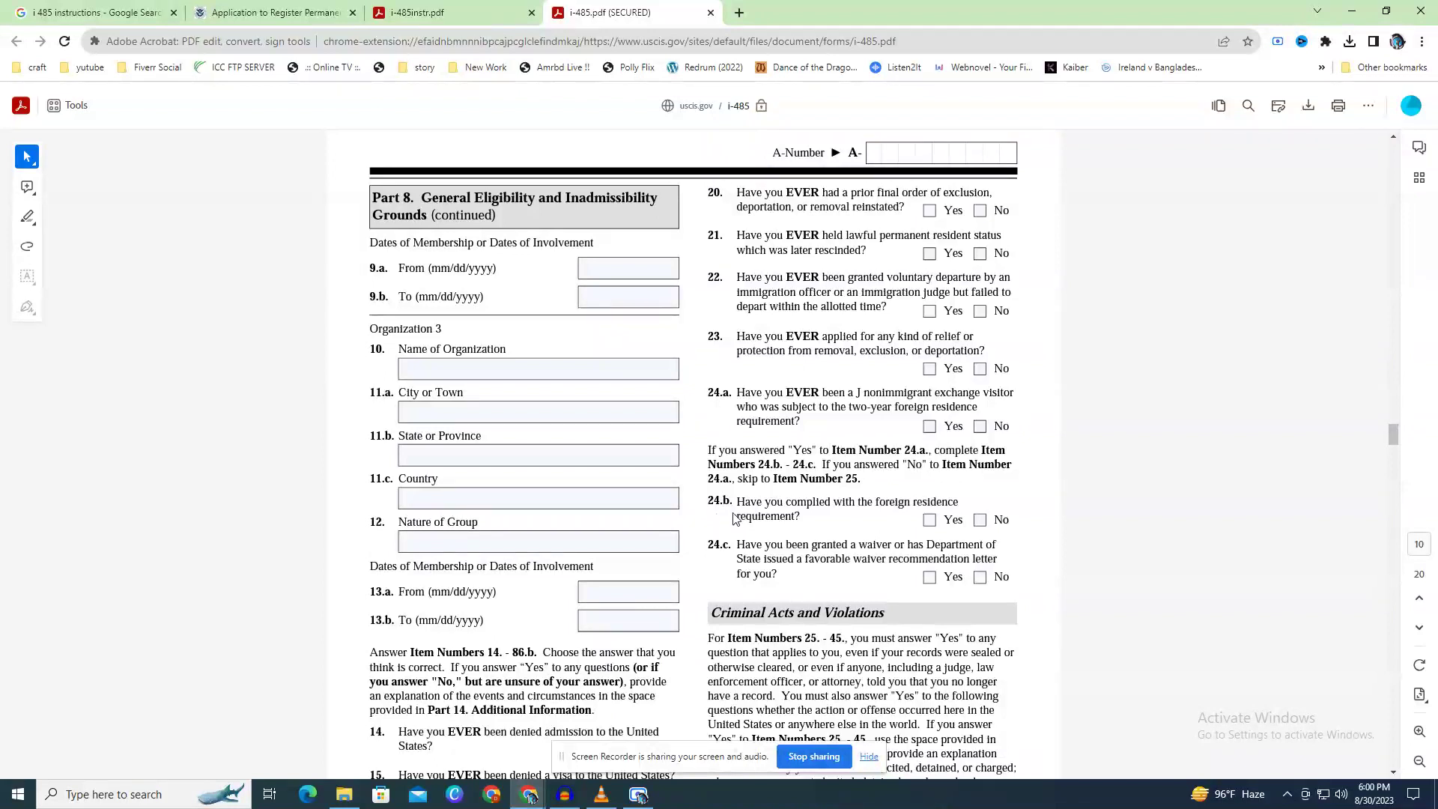
scroll(739, 515, "down", 4)
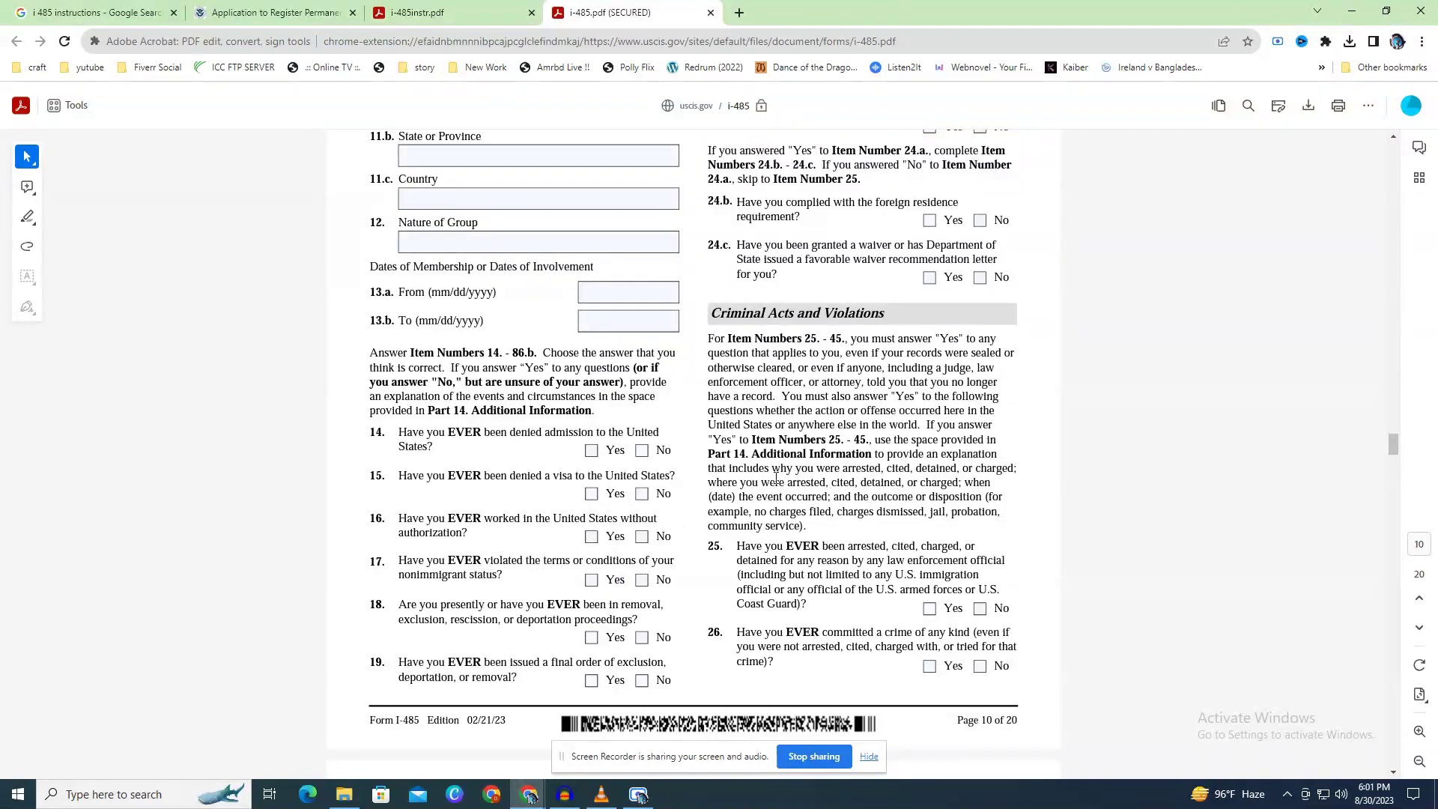
scroll(853, 455, "up", 5)
scroll(852, 454, "down", 3)
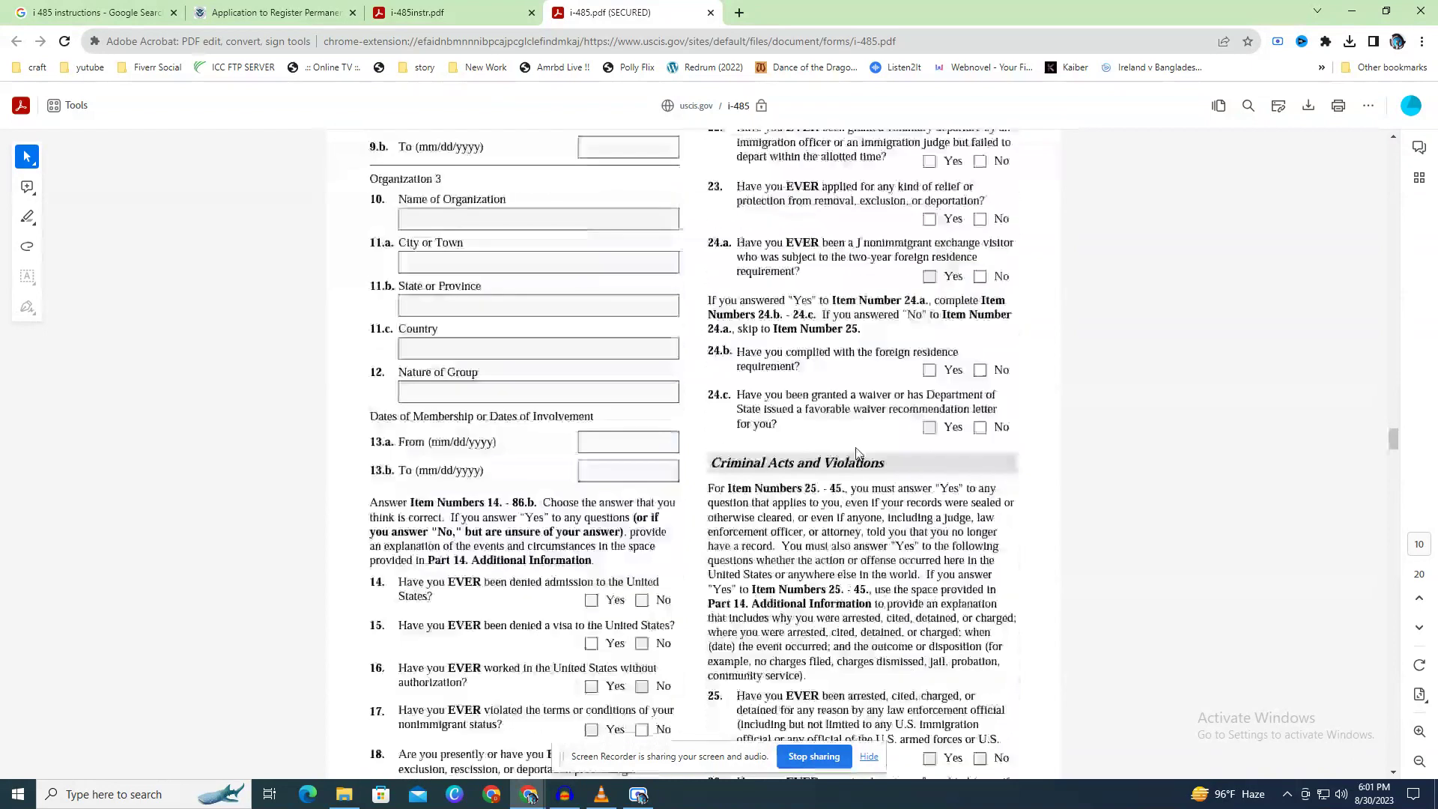
scroll(856, 453, "up", 2)
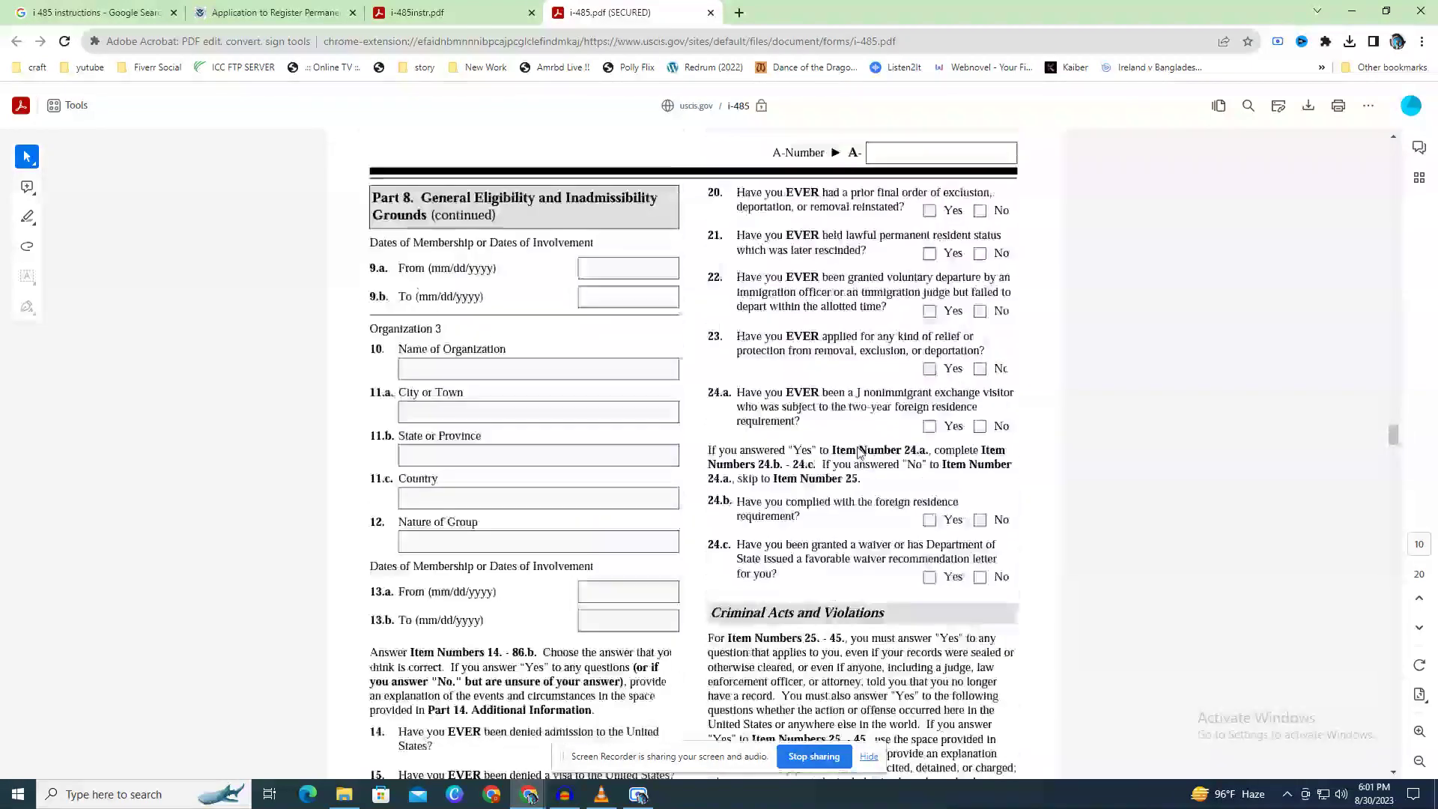
mouse_move(848, 394)
left_mouse_down()
mouse_move(899, 407)
mouse_move(860, 406)
left_mouse_up()
left_click(860, 406)
left_click_drag(759, 503, 814, 514)
left_click(814, 513)
left_click_drag(848, 395, 905, 395)
left_click(930, 396)
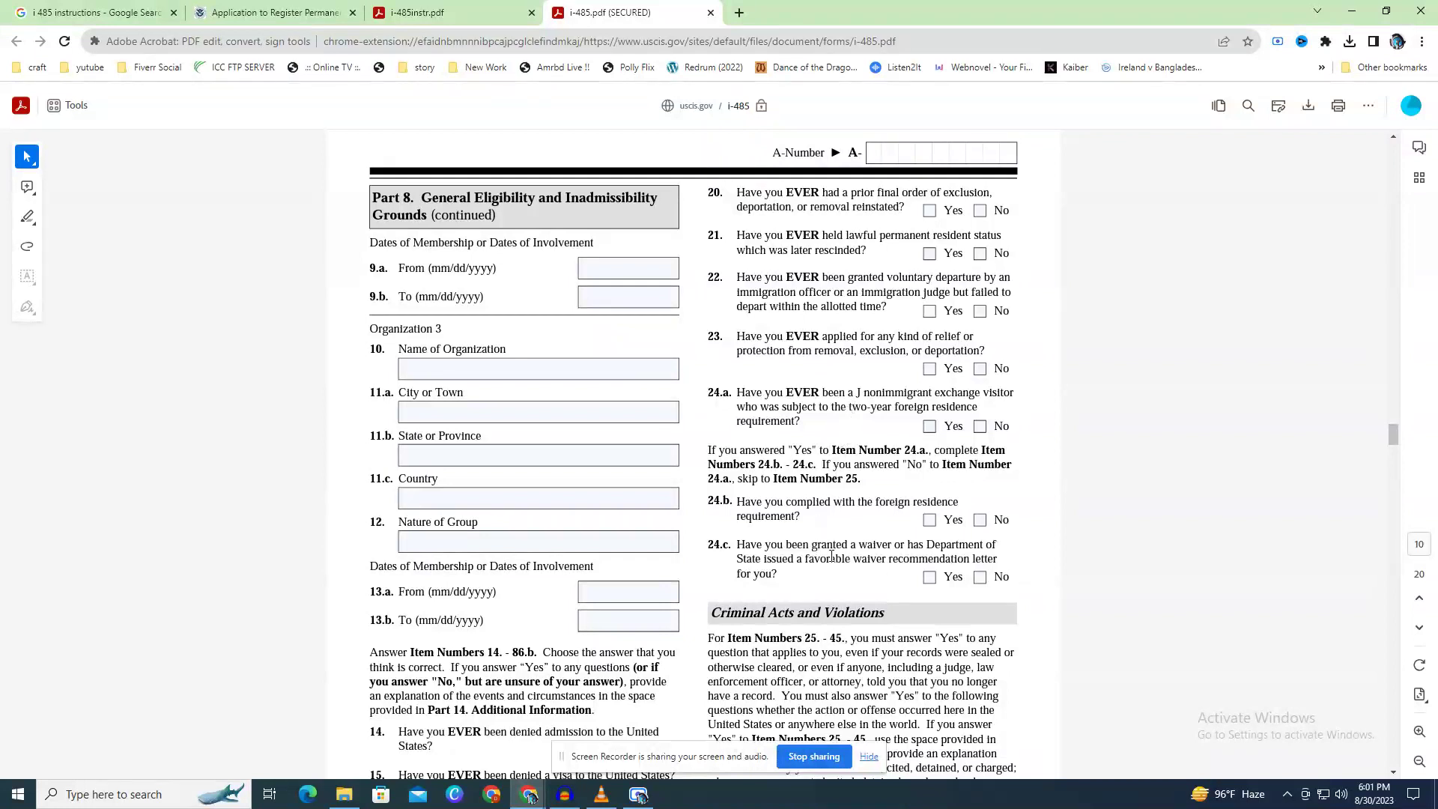
scroll(829, 522, "down", 2)
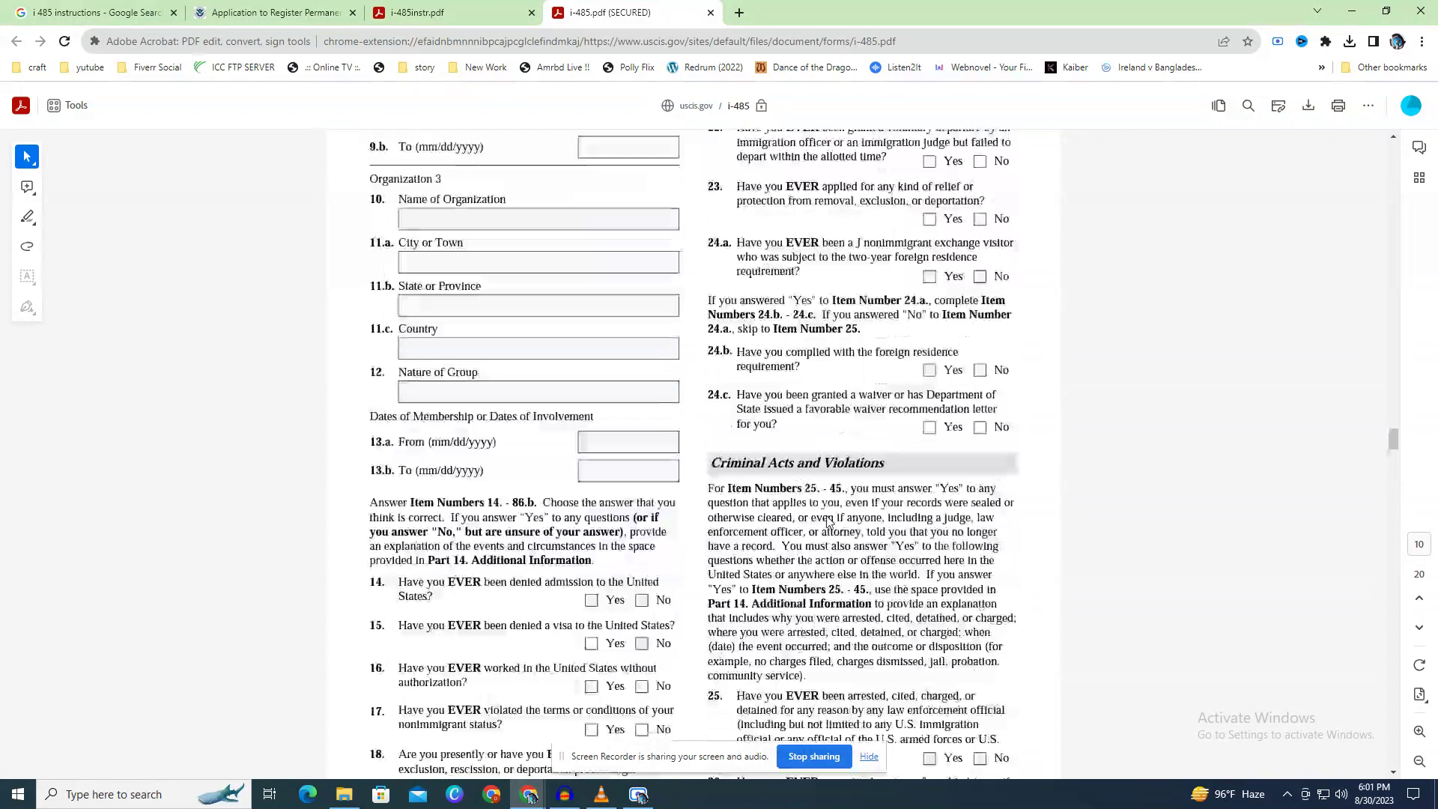